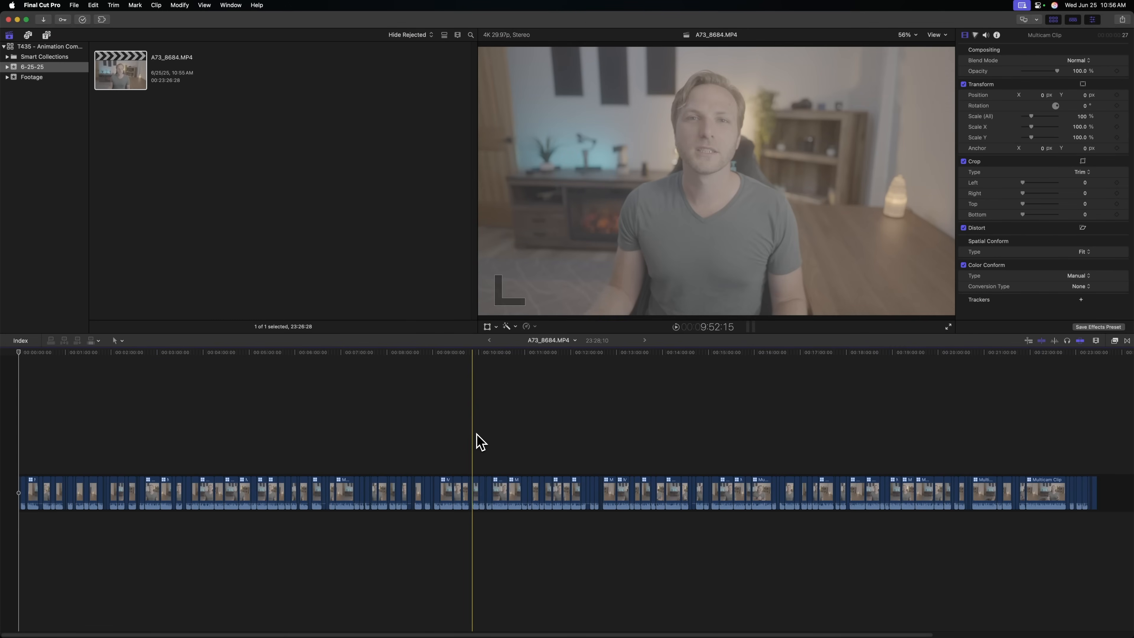
- Open a multicam clip from the project in the angle editor and add a second angle named Screen Studio
{"action": "left_click", "coordinate": [491, 499]}
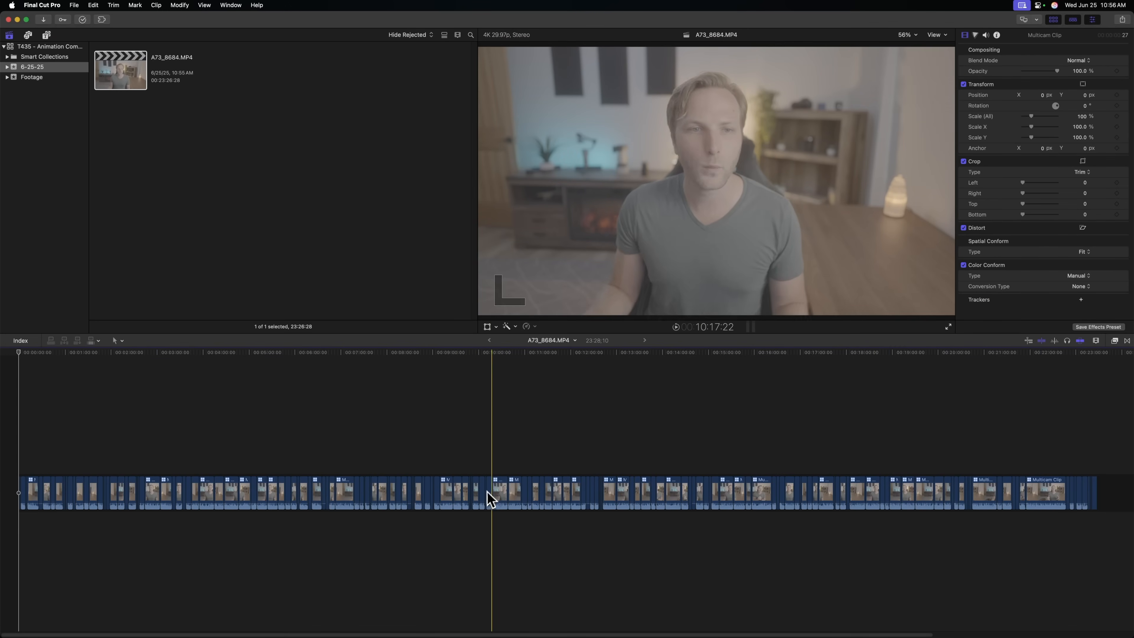
{"action": "double_click", "coordinate": [499, 483]}
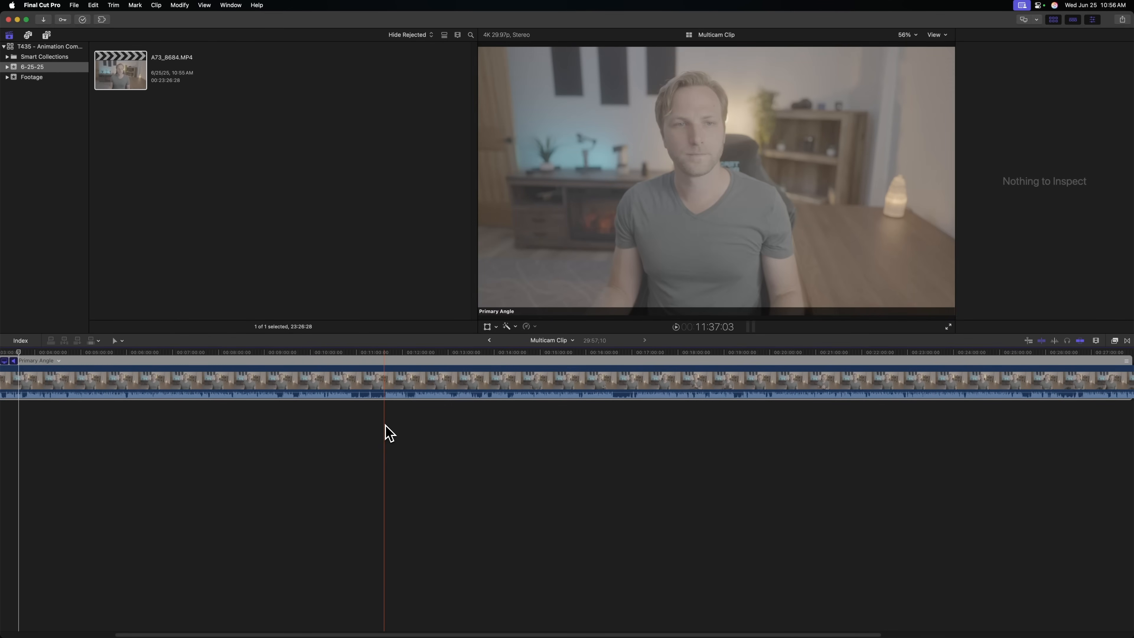
{"action": "scroll", "coordinate": [313, 420], "scroll_direction": "left", "scroll_amount": 8}
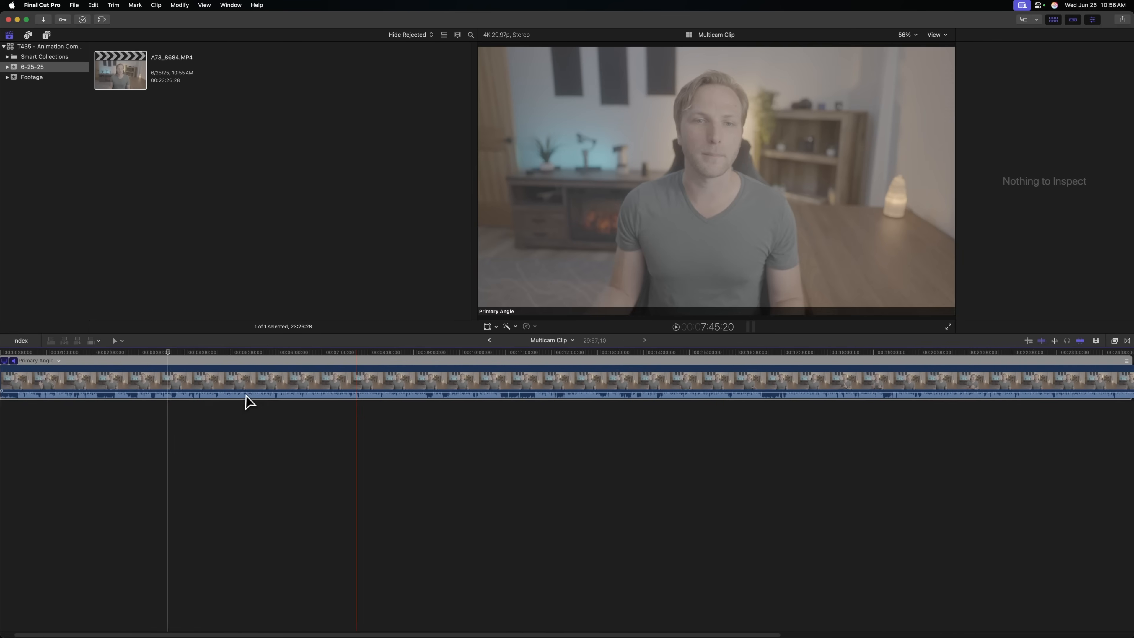
{"action": "key", "text": "shift+z"}
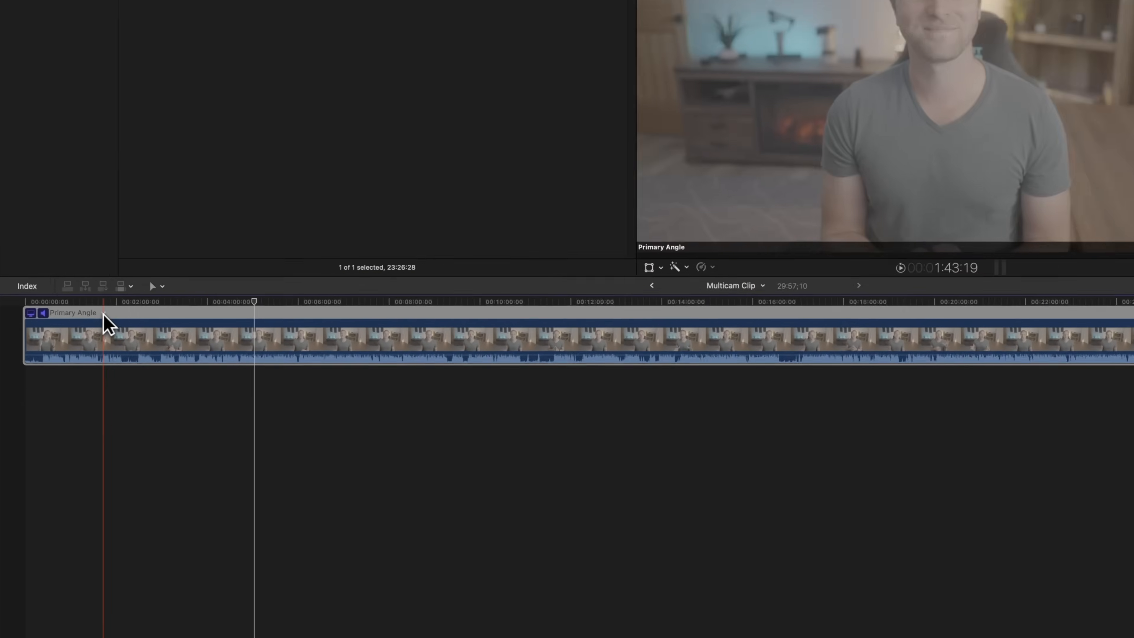
{"action": "left_click", "coordinate": [103, 314]}
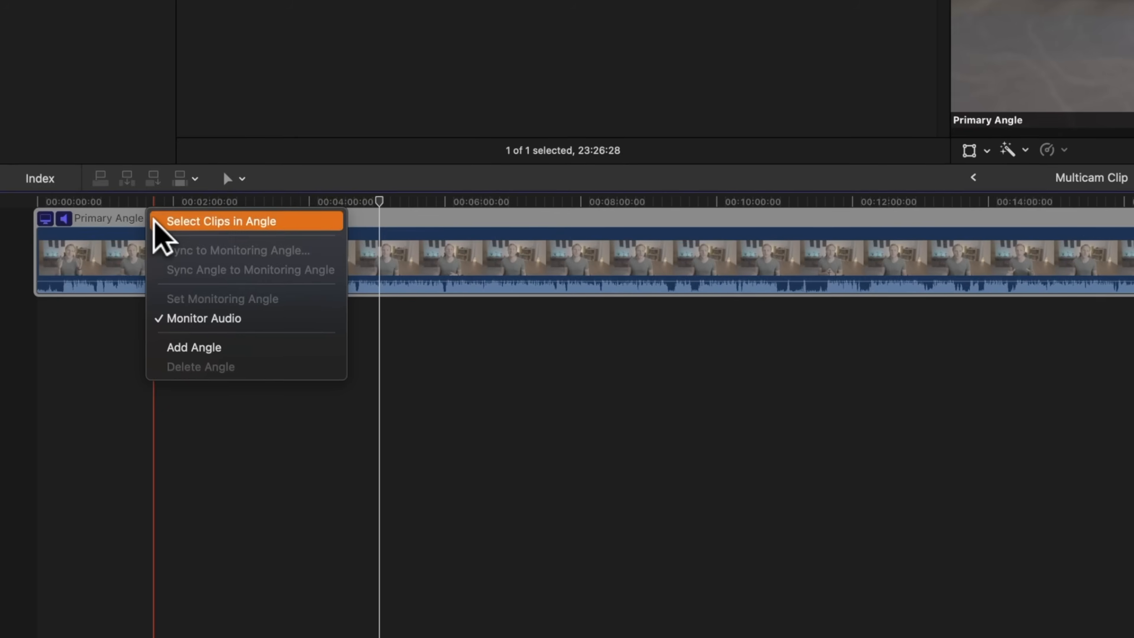
{"action": "left_click", "coordinate": [196, 350]}
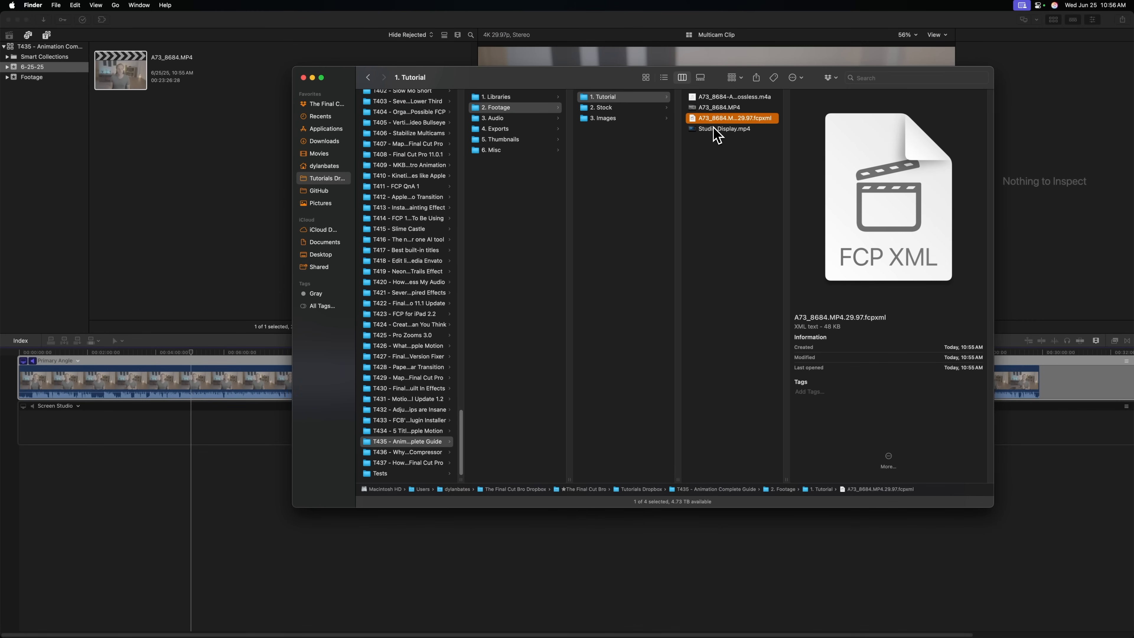
- Place the Studio Display.mp4 footage in the Screen Studio angle and trim off its beginning
{"action": "left_click_drag", "start_coordinate": [518, 248], "coordinate": [133, 513]}
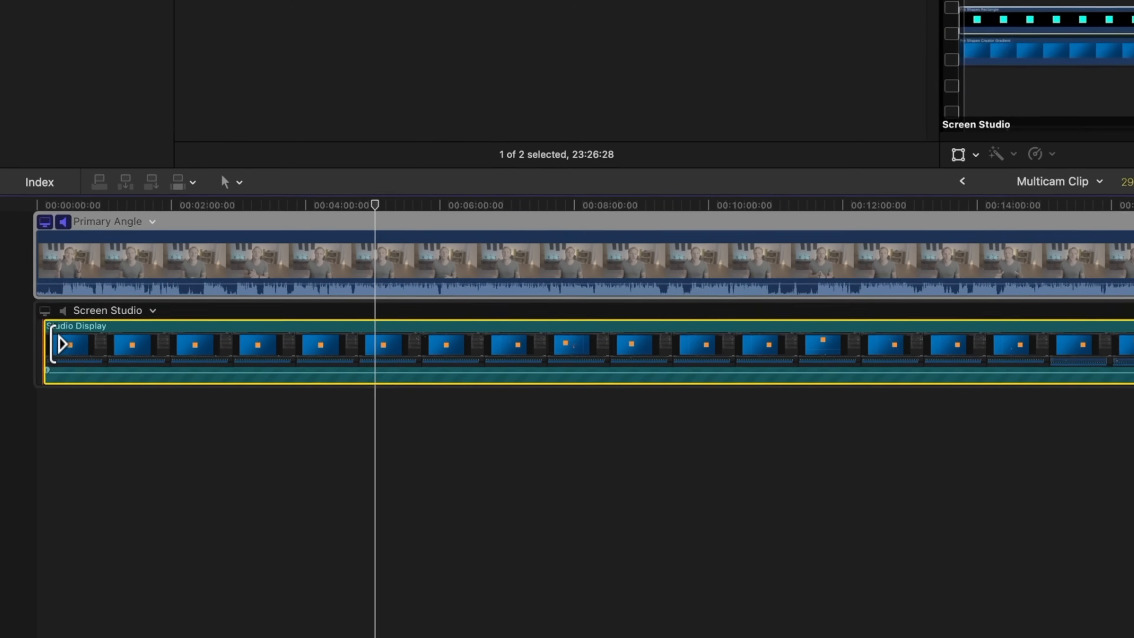
{"action": "left_click_drag", "start_coordinate": [27, 425], "coordinate": [46, 425]}
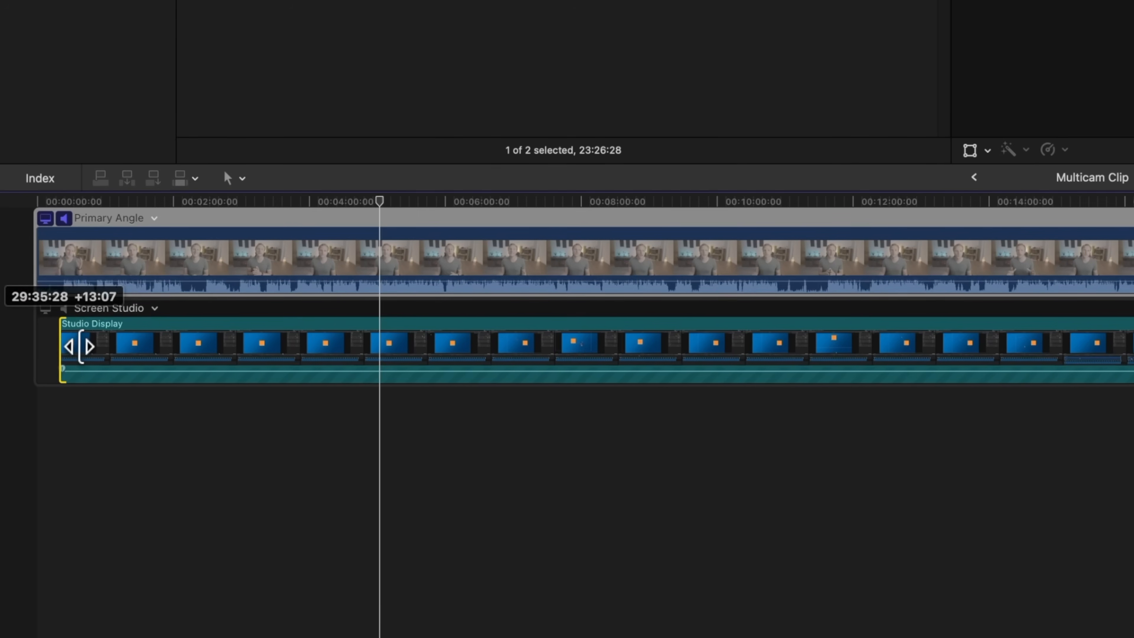
- Sync the Studio Display clip to the monitoring angle, and extend its start back to the beginning of the recording
{"action": "left_click", "coordinate": [96, 257]}
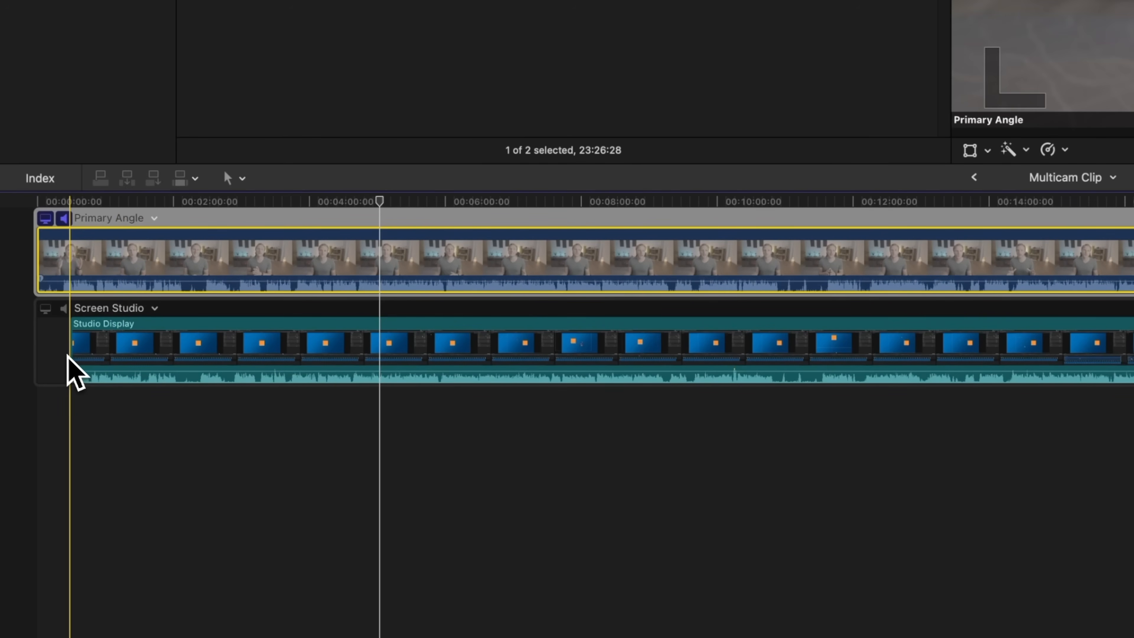
{"action": "left_click", "coordinate": [162, 322]}
{"action": "right_click", "coordinate": [154, 309]}
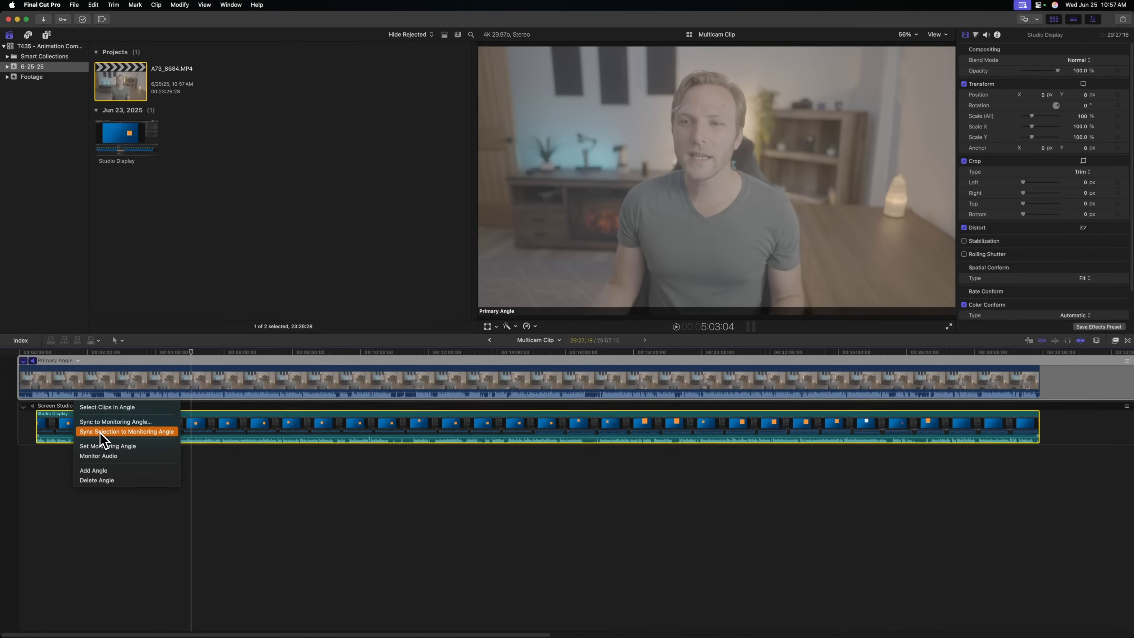
{"action": "left_click", "coordinate": [100, 432]}
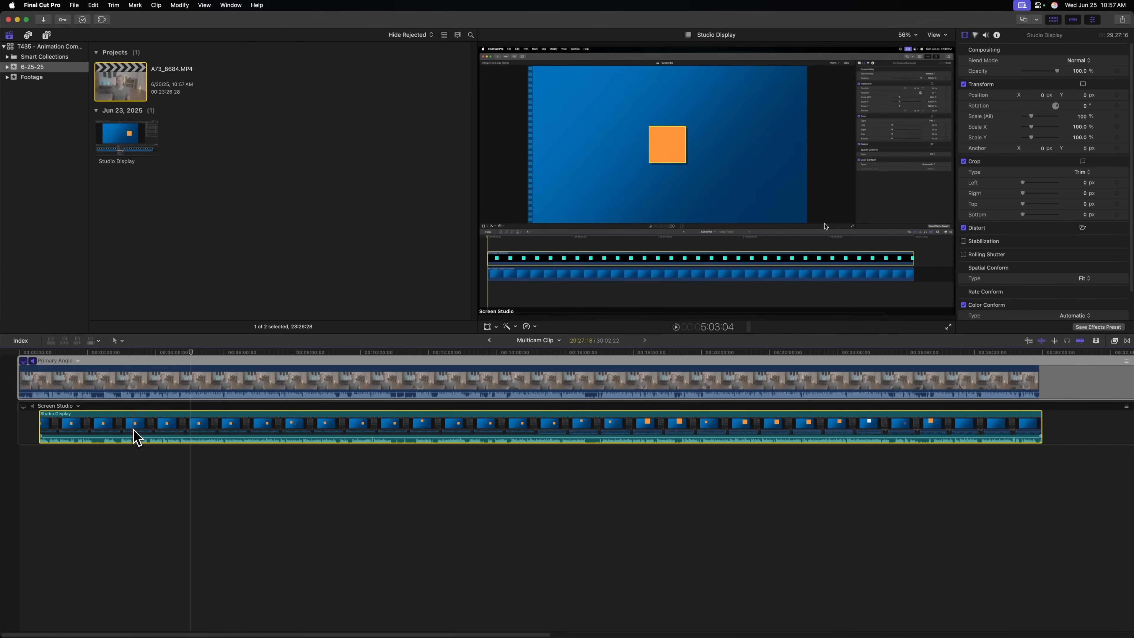
{"action": "left_click_drag", "start_coordinate": [40, 429], "coordinate": [2, 430]}
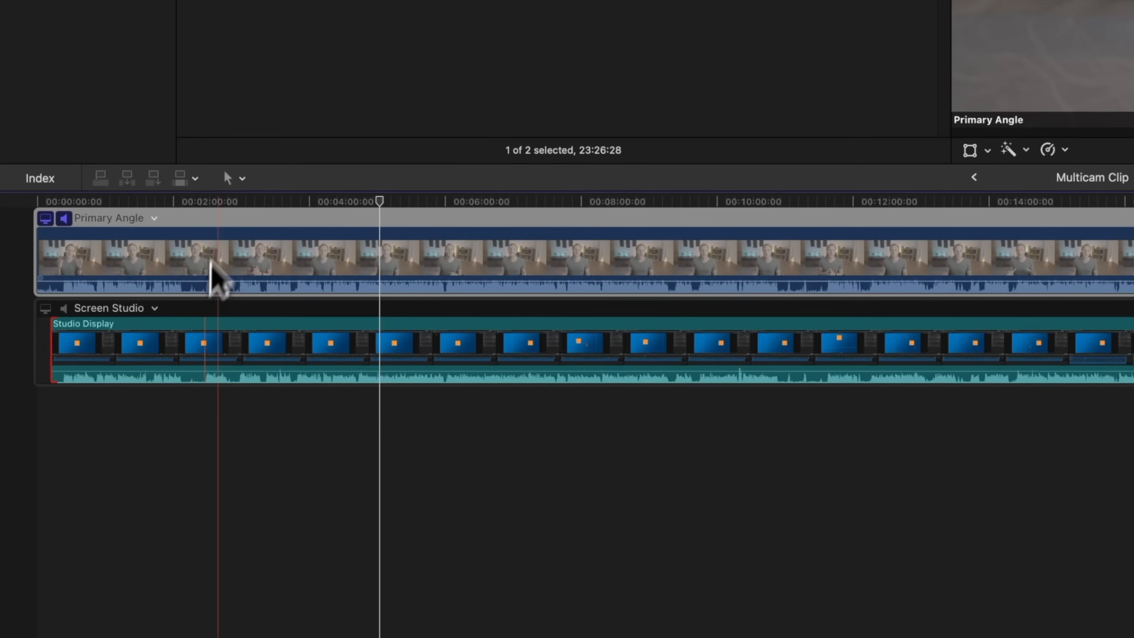
{"action": "left_click", "coordinate": [223, 234]}
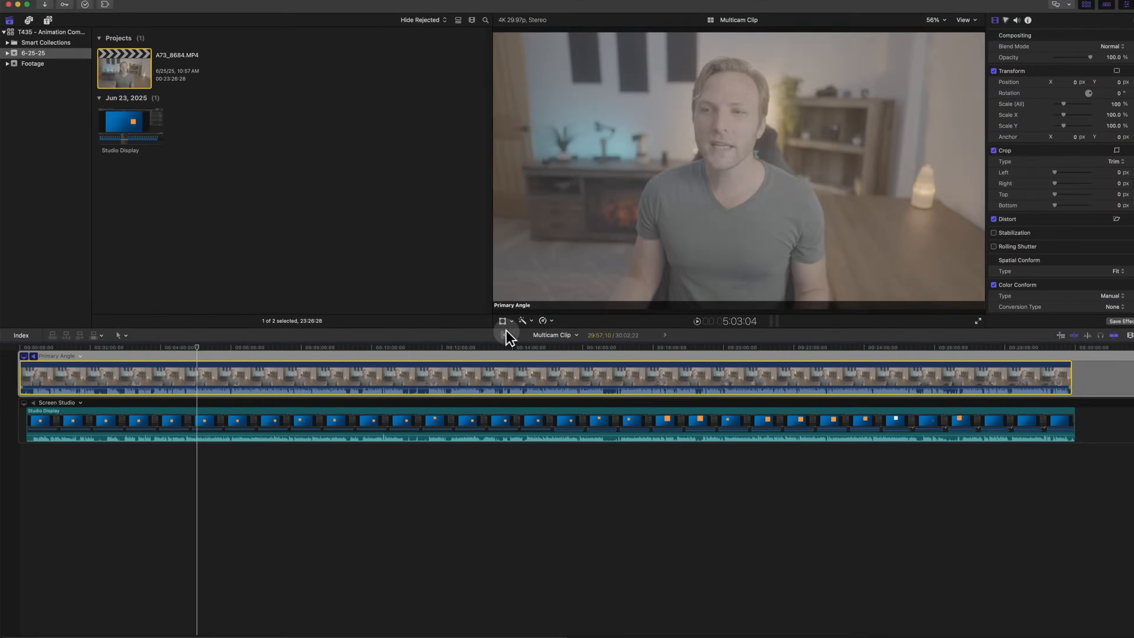
- Open a different multicam clip from the project to check for the Screen Studio angle, and return to the project timeline
{"action": "left_click", "coordinate": [974, 178]}
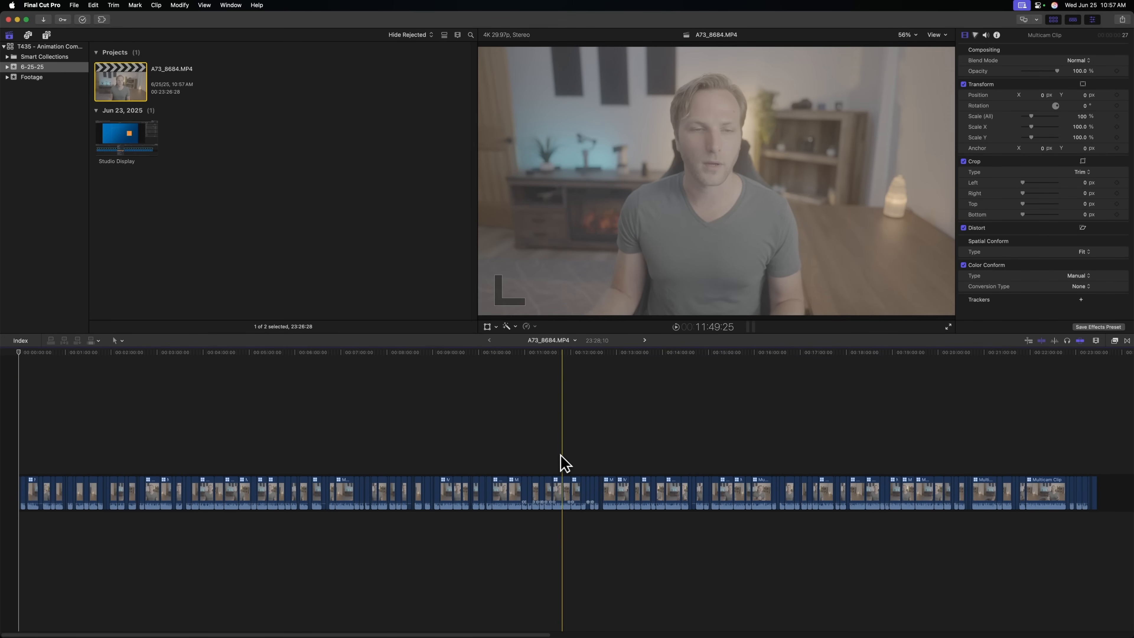
{"action": "double_click", "coordinate": [559, 487]}
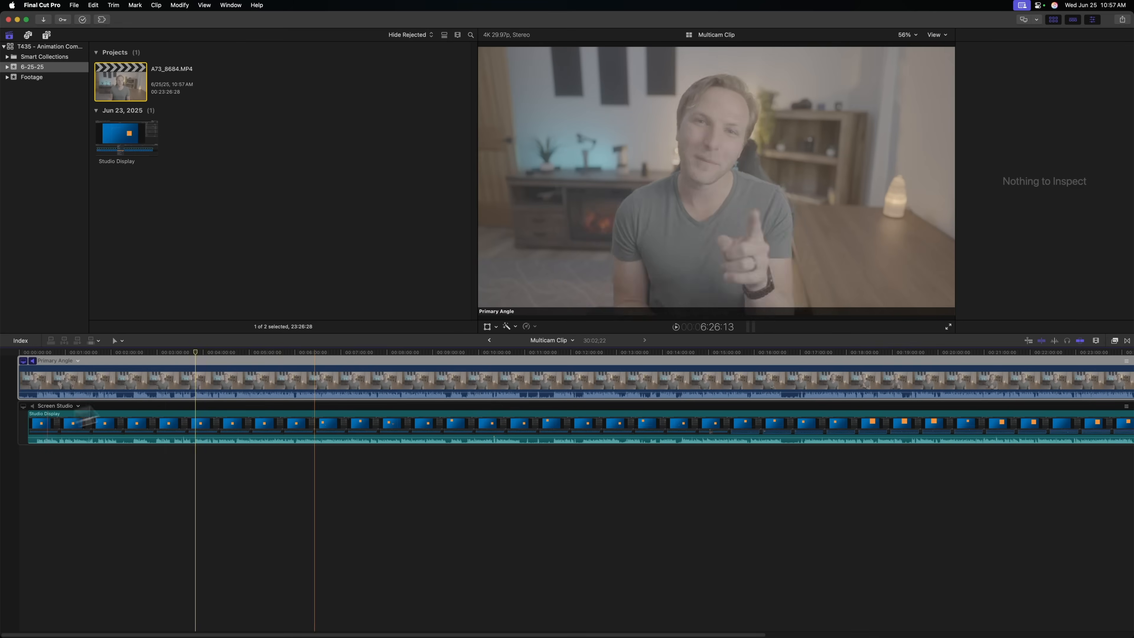
{"action": "left_click", "coordinate": [490, 340]}
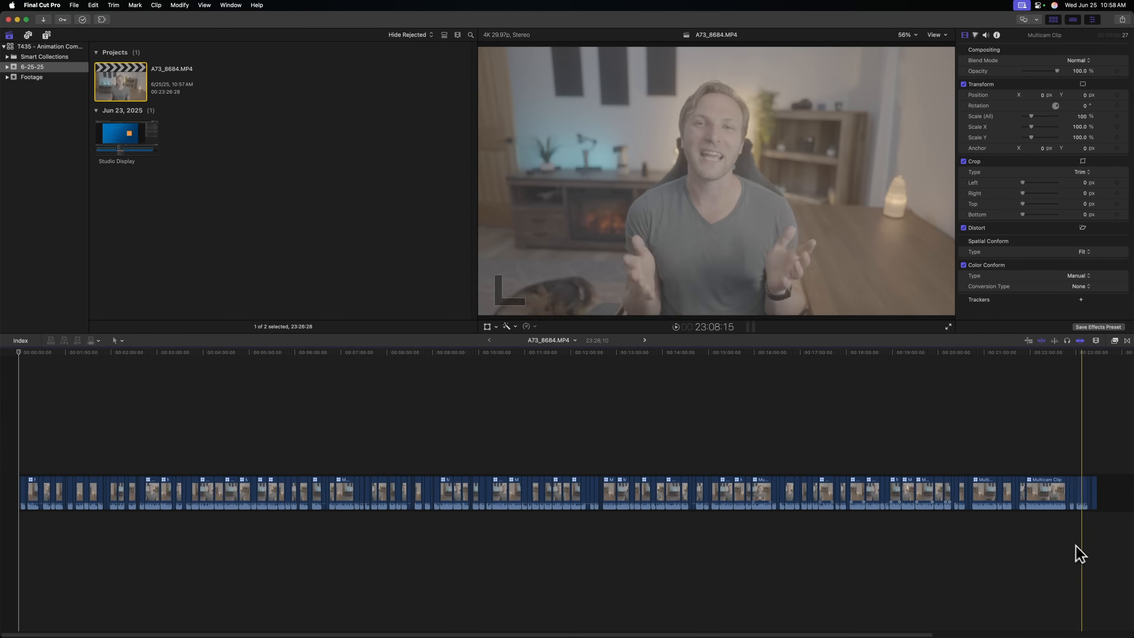
- Set the active video angle to Screen Studio for all project clips after the first few, keeping Primary Angle for audio
{"action": "left_click_drag", "start_coordinate": [1103, 556], "coordinate": [49, 384]}
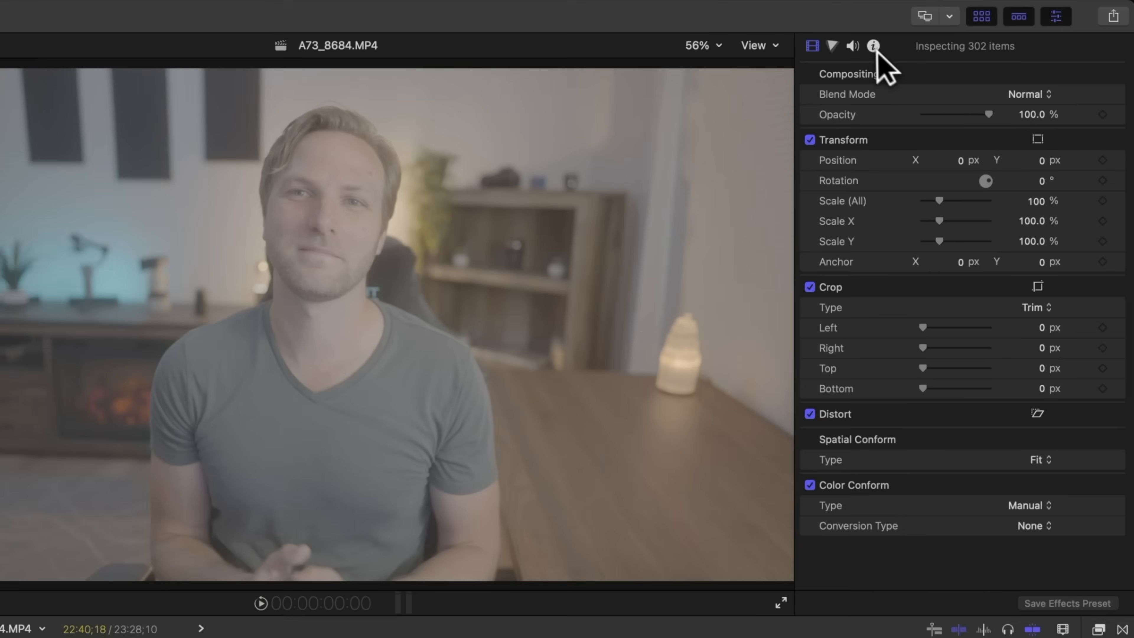
{"action": "left_click", "coordinate": [990, 35]}
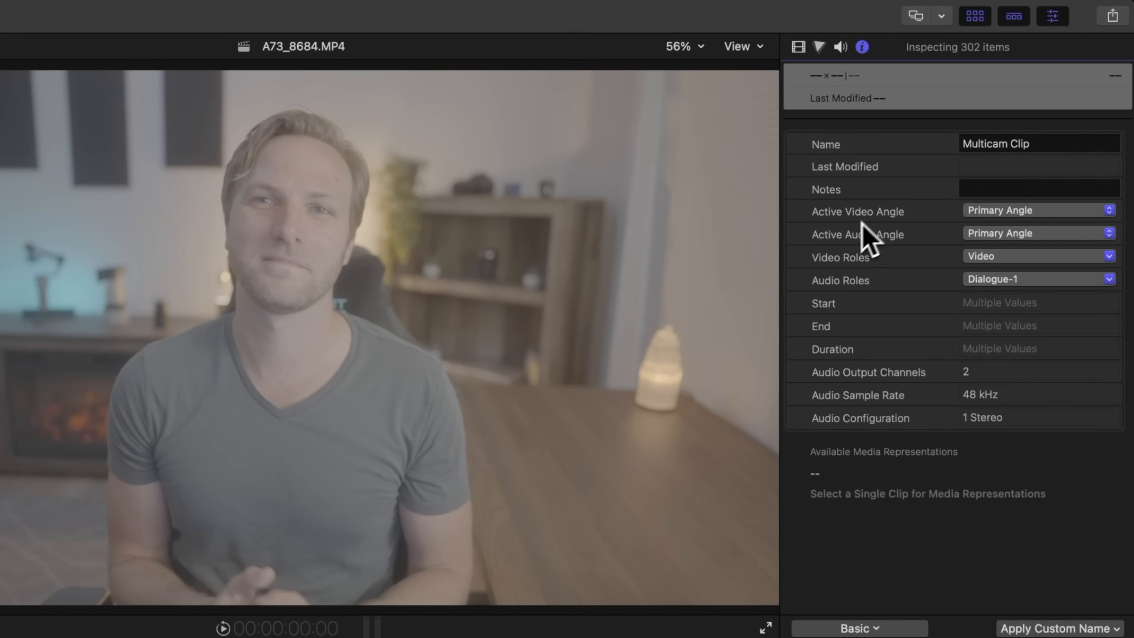
{"action": "left_click", "coordinate": [974, 229]}
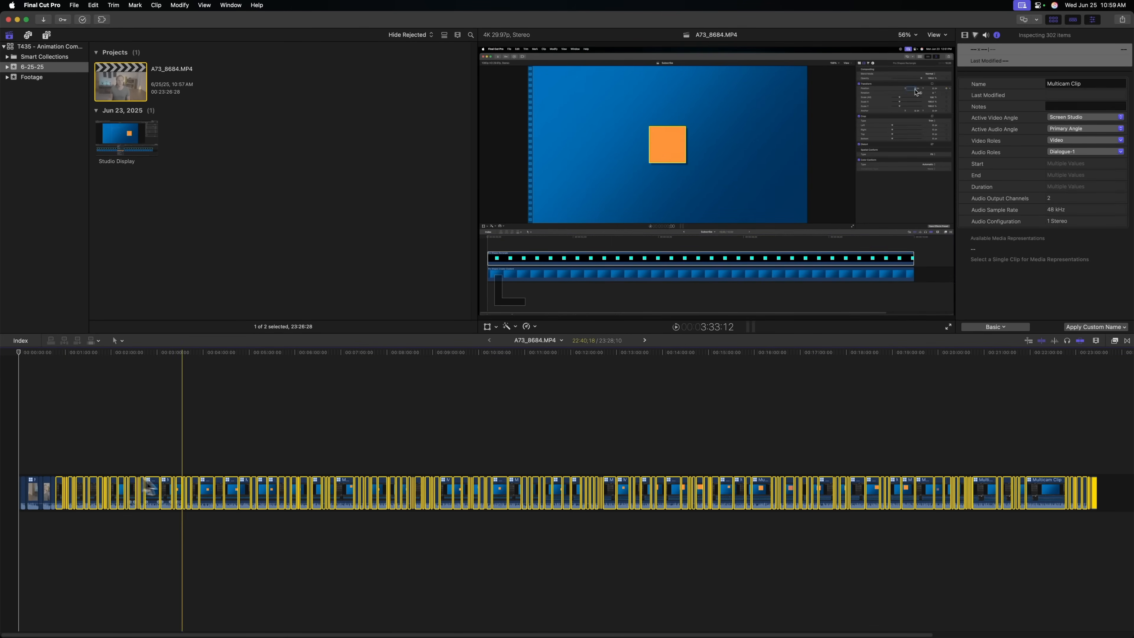
- Open a multicam clip, search the effects for "tutorial", and apply Tutorial Grade 2025 to the Primary Angle footage
{"action": "double_click", "coordinate": [225, 488]}
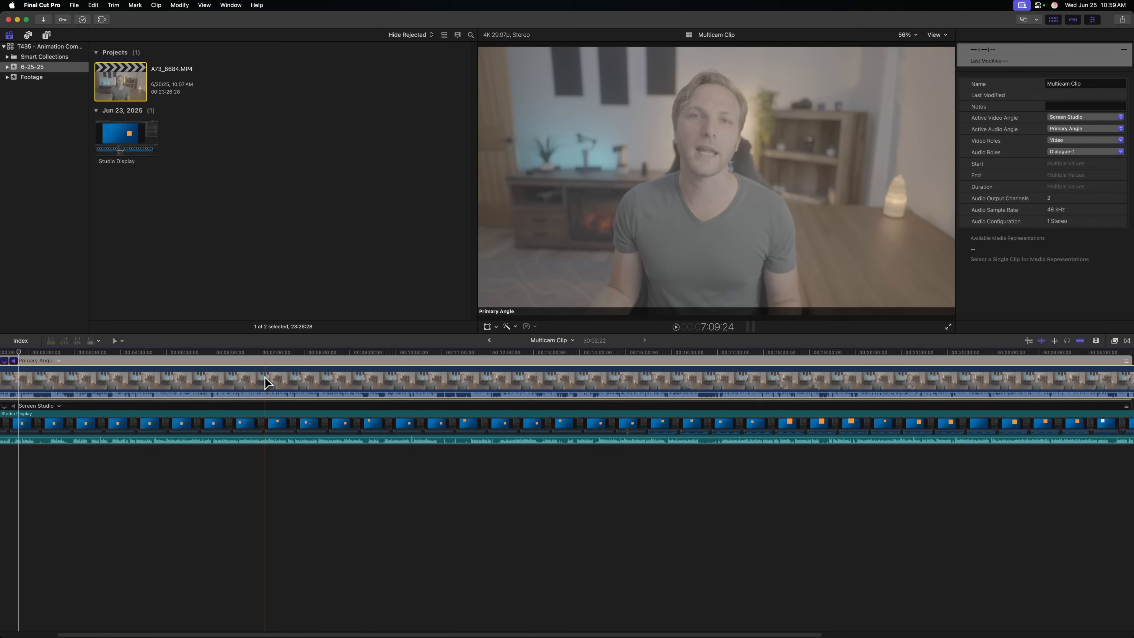
{"action": "key", "text": "shift+z"}
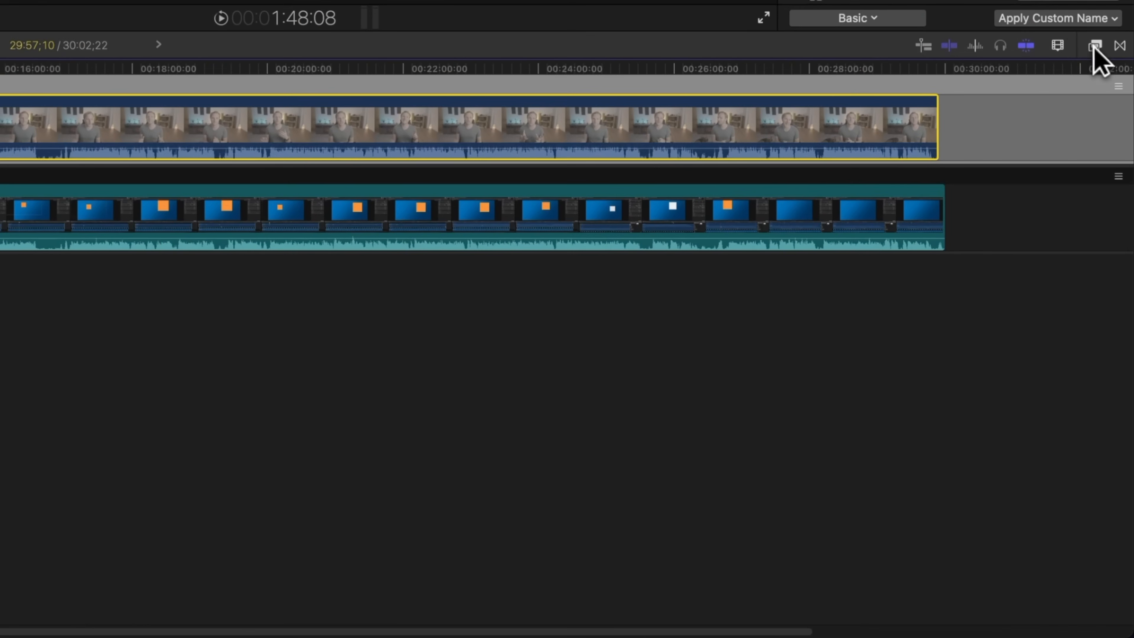
{"action": "left_click", "coordinate": [1096, 45]}
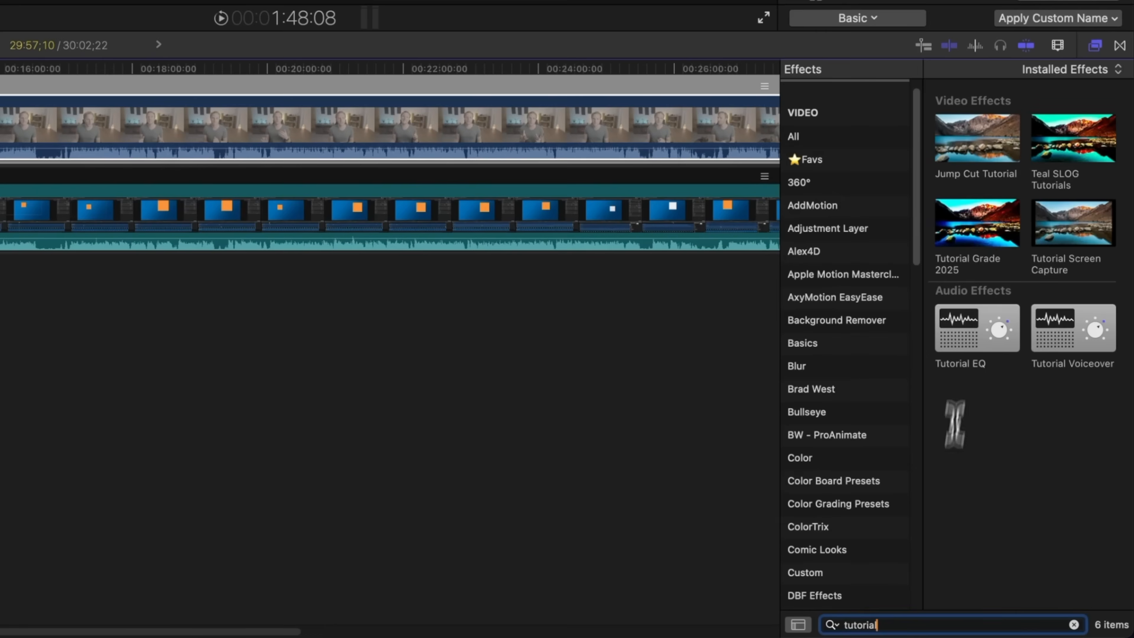
{"action": "left_click_drag", "start_coordinate": [973, 242], "coordinate": [174, 148]}
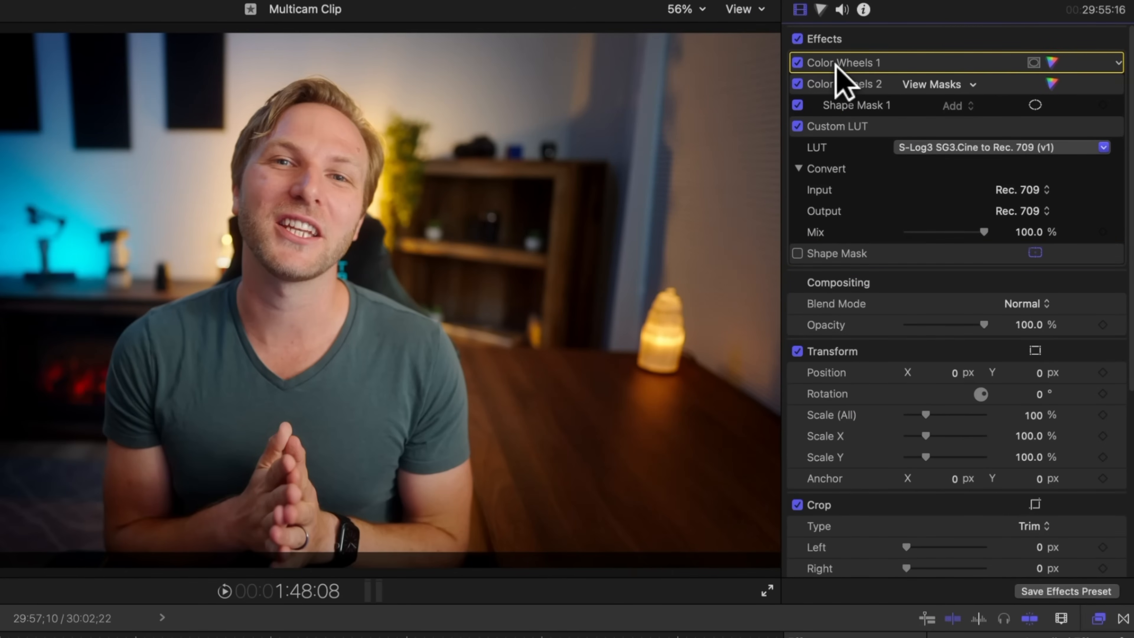
- Compare the Primary Angle image with and without the Color Wheels 1 and Color Wheels 2 corrections
{"action": "left_click", "coordinate": [799, 62]}
{"action": "left_click", "coordinate": [798, 62]}
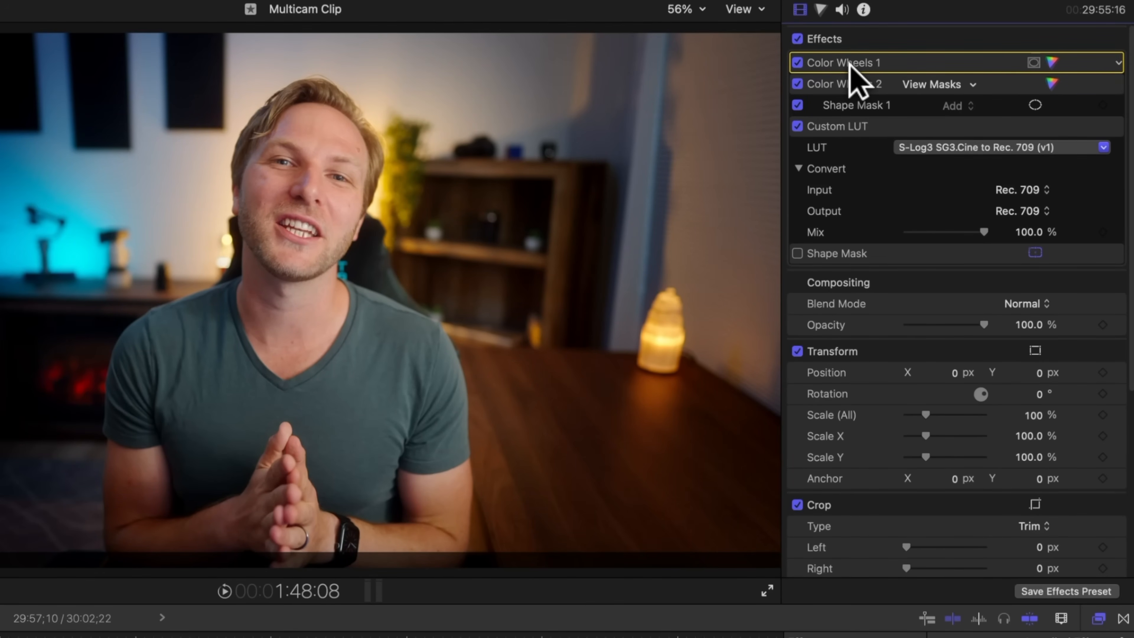
{"action": "left_click", "coordinate": [798, 63]}
{"action": "left_click", "coordinate": [798, 63]}
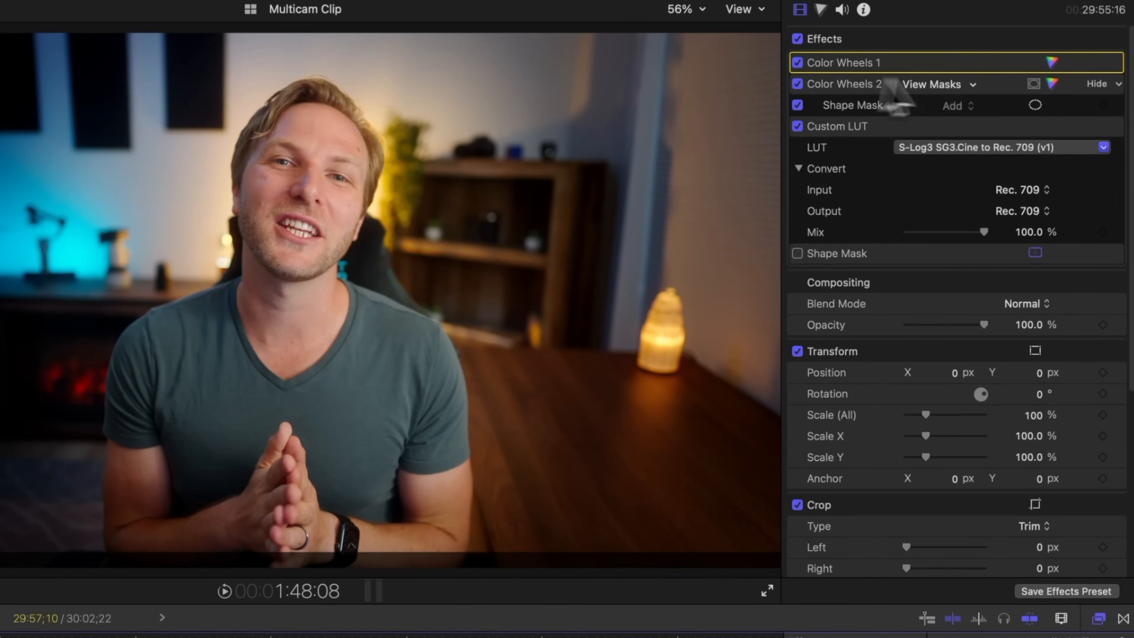
{"action": "left_click", "coordinate": [797, 84]}
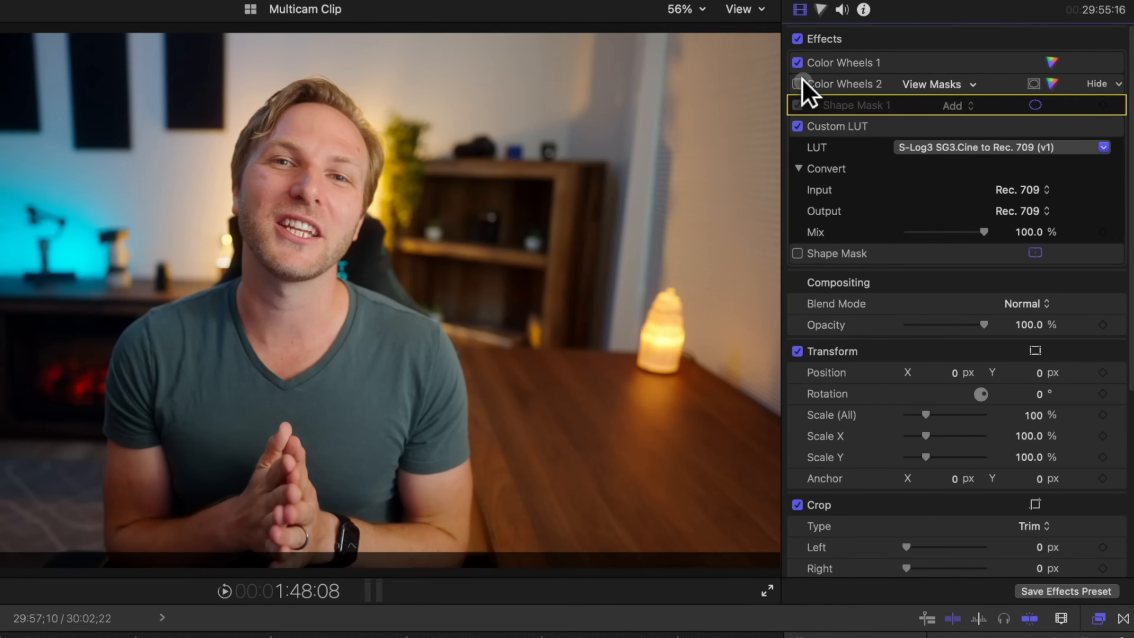
{"action": "left_click", "coordinate": [798, 83]}
- Rename the Color Wheels 2 correction as Vignette and enable the Shape Mask effect that isolates the forehead
{"action": "double_click", "coordinate": [834, 83]}
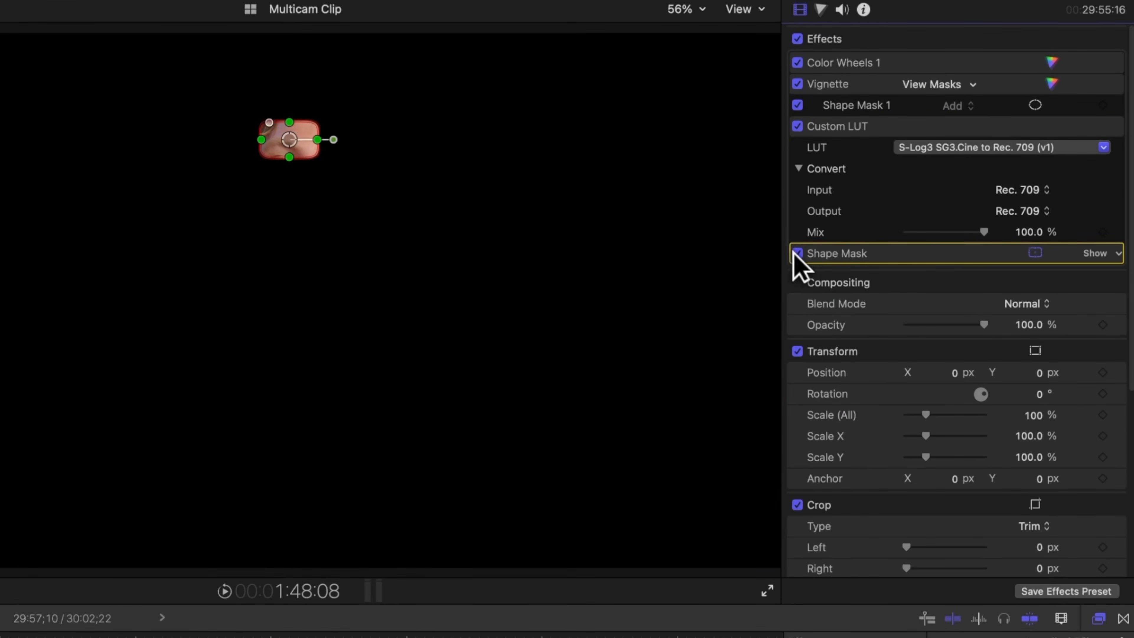
{"action": "left_click", "coordinate": [797, 254]}
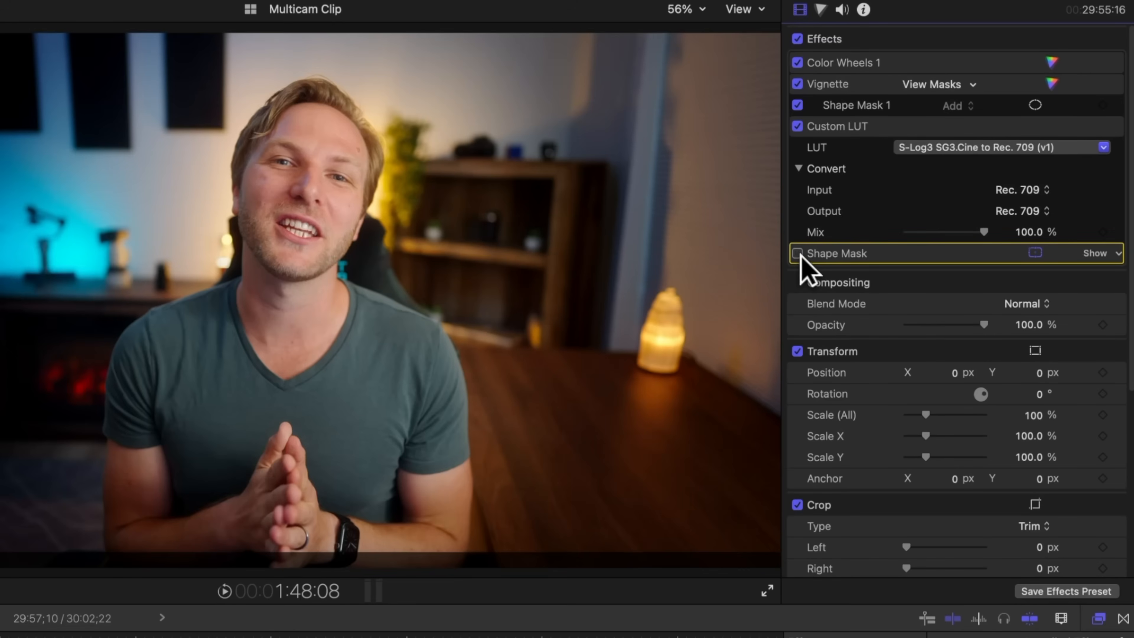
{"action": "left_click", "coordinate": [797, 254]}
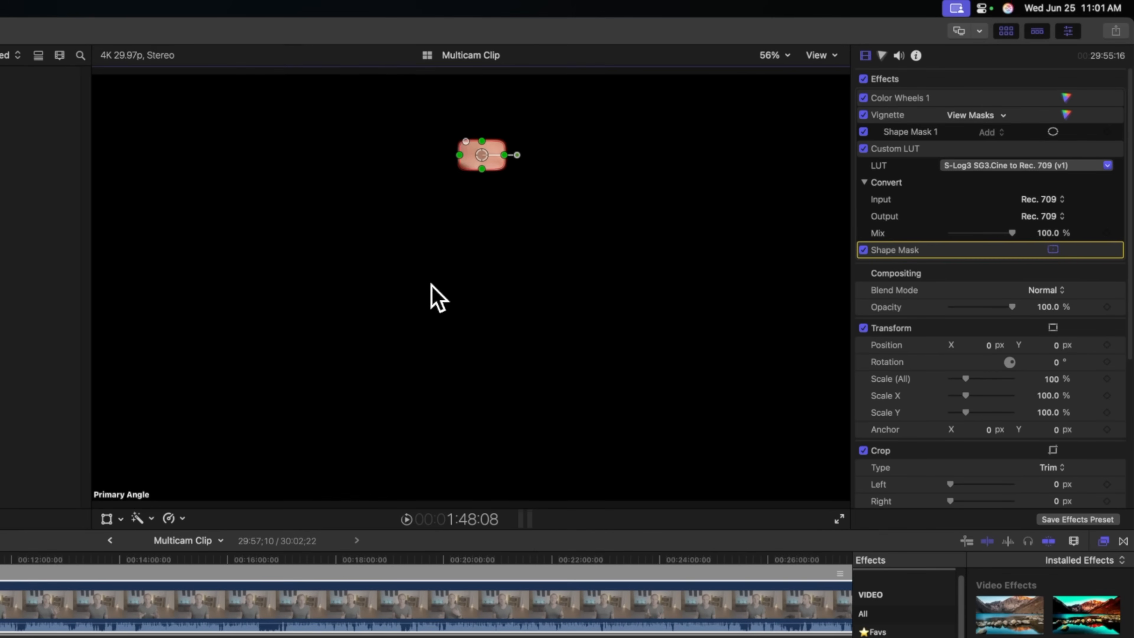
- Display the video scopes as a Vectorscope with the skin tone indicator shown
{"action": "key", "text": "super+7"}
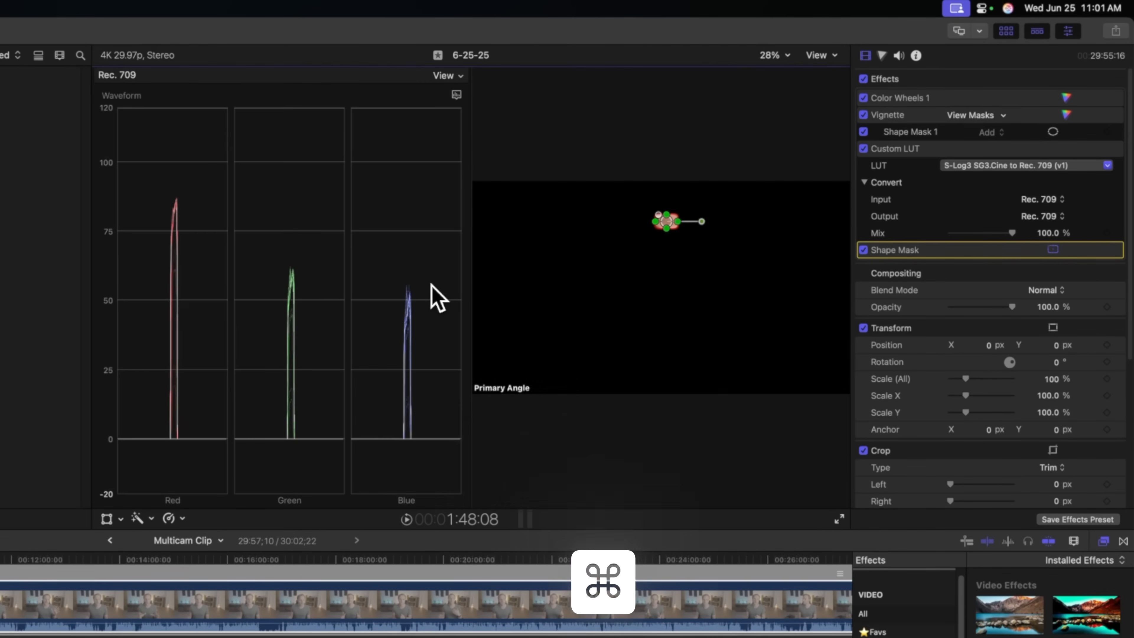
{"action": "left_click", "coordinate": [456, 94]}
{"action": "left_click", "coordinate": [478, 136]}
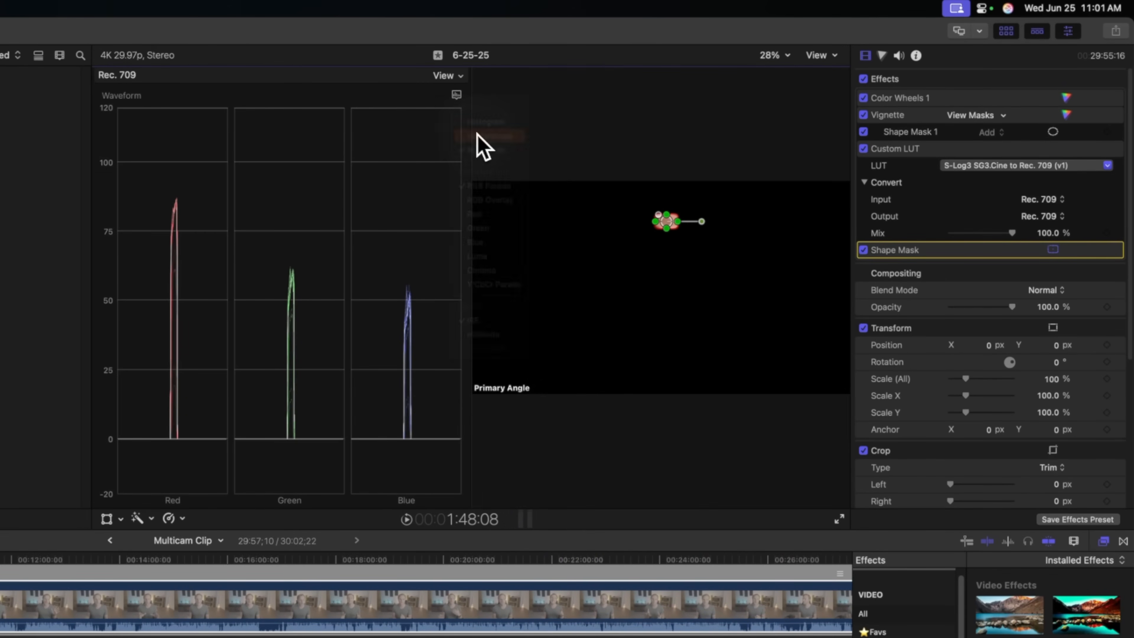
{"action": "left_click", "coordinate": [458, 96]}
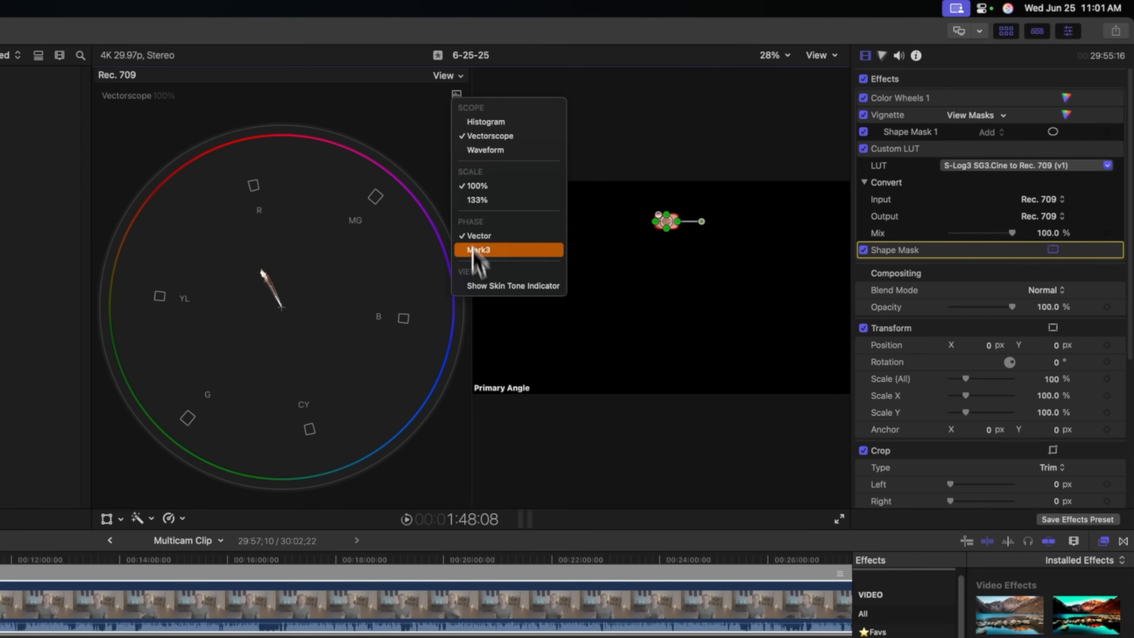
{"action": "left_click", "coordinate": [479, 288]}
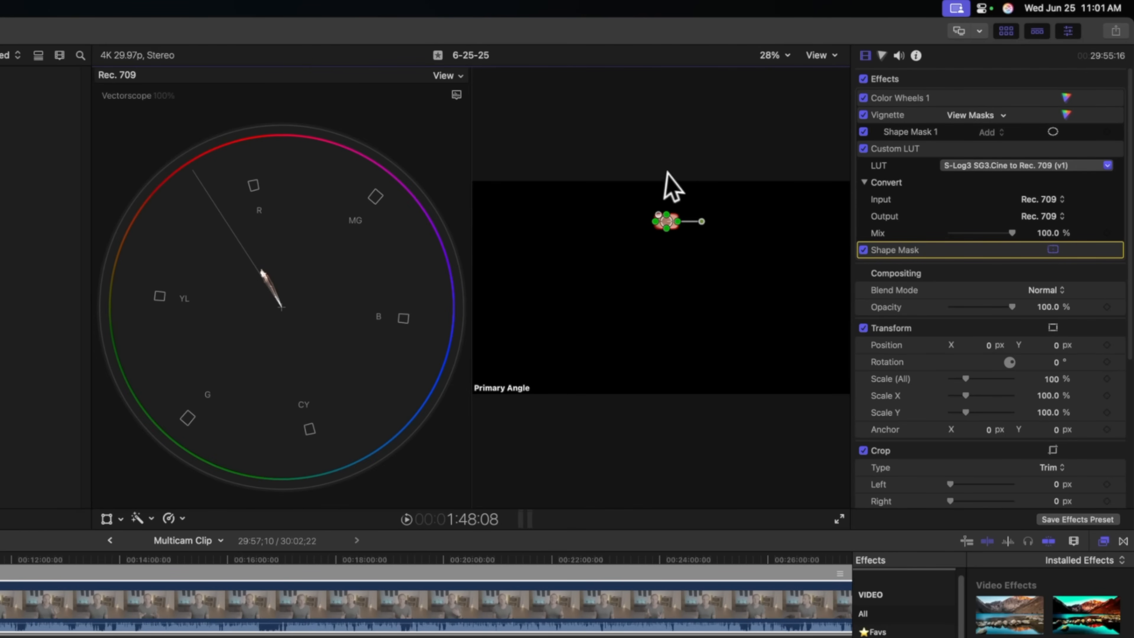
- Open the Color Wheels 1 correction and shift its midtones so the skin tone trace follows the indicator line
{"action": "key", "text": "super+6"}
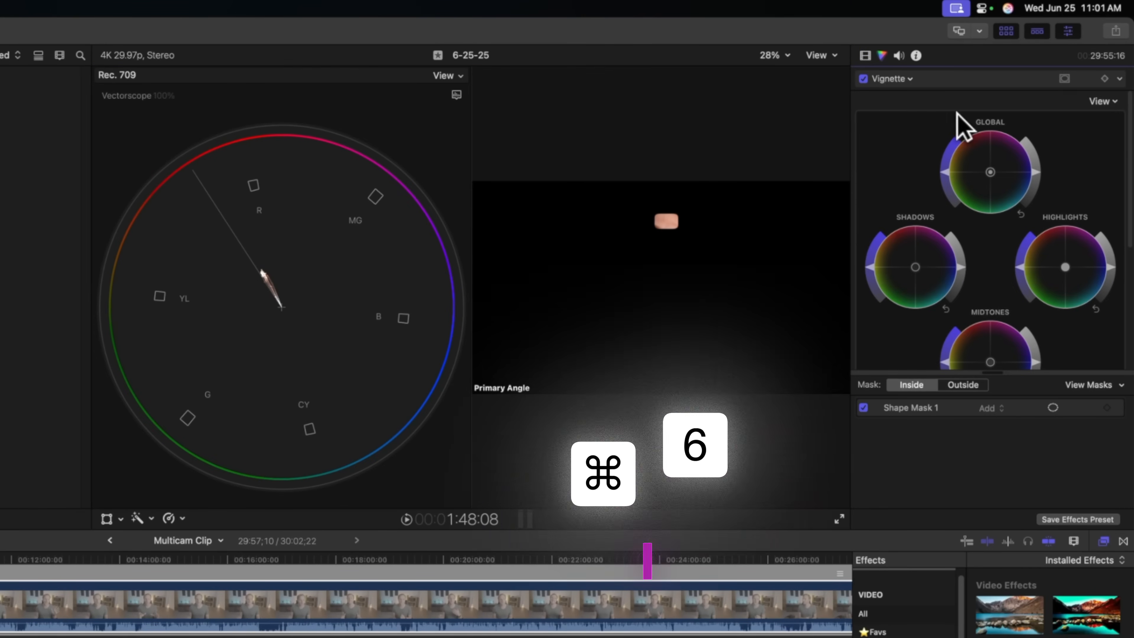
{"action": "left_click", "coordinate": [906, 79]}
{"action": "left_click", "coordinate": [914, 117]}
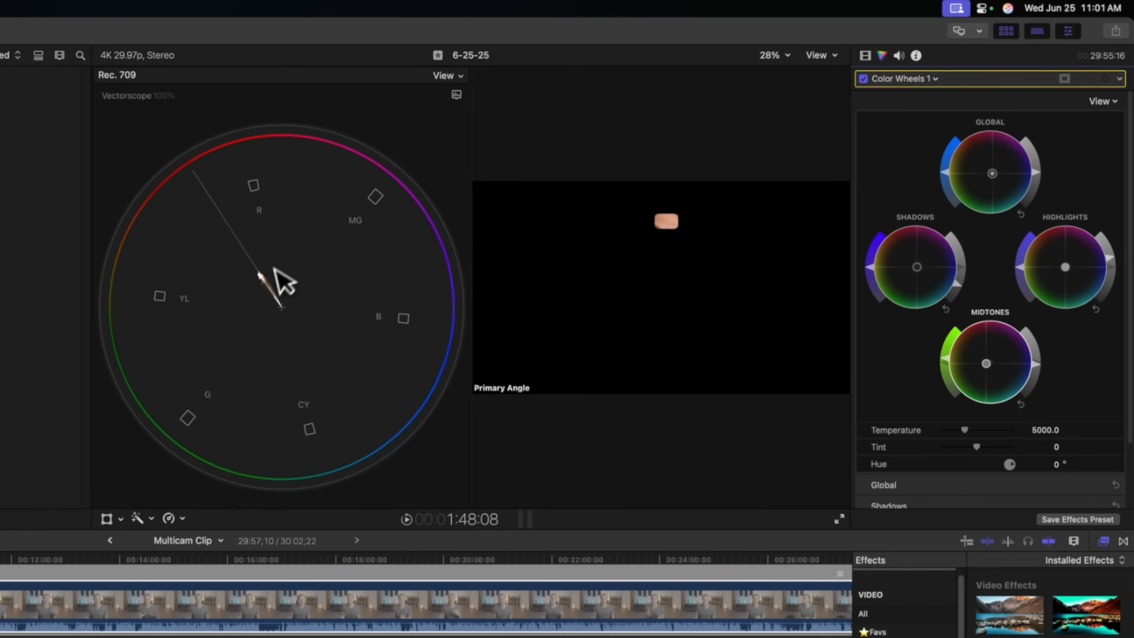
- Return to the Primary Angle clip's effects list and disable the Shape Mask effect
{"action": "left_click", "coordinate": [863, 55]}
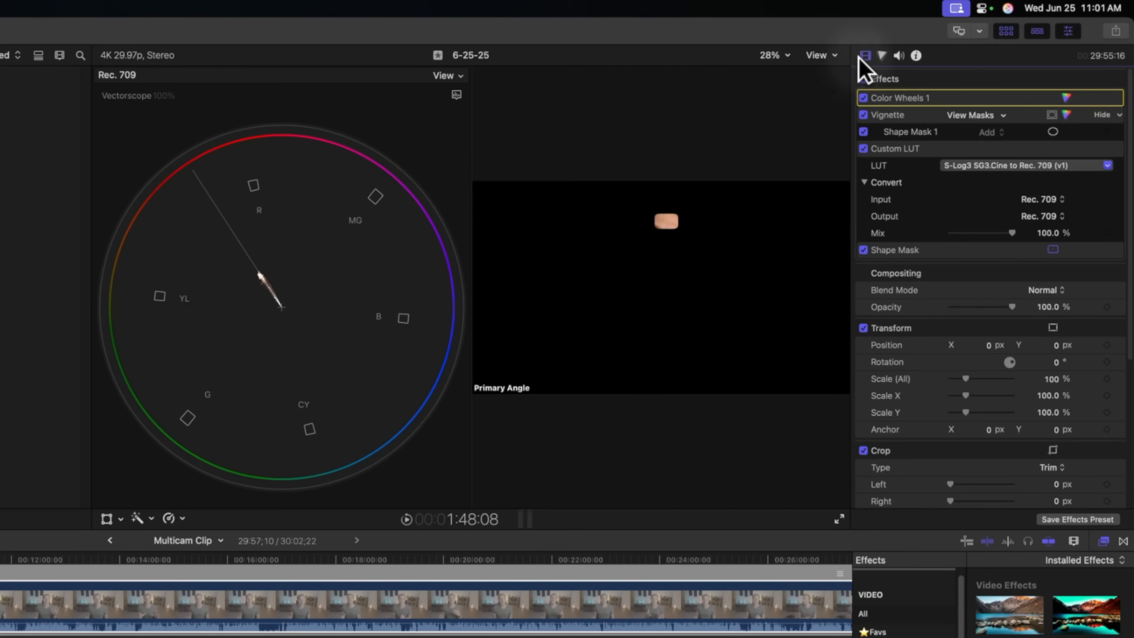
{"action": "left_click", "coordinate": [863, 250]}
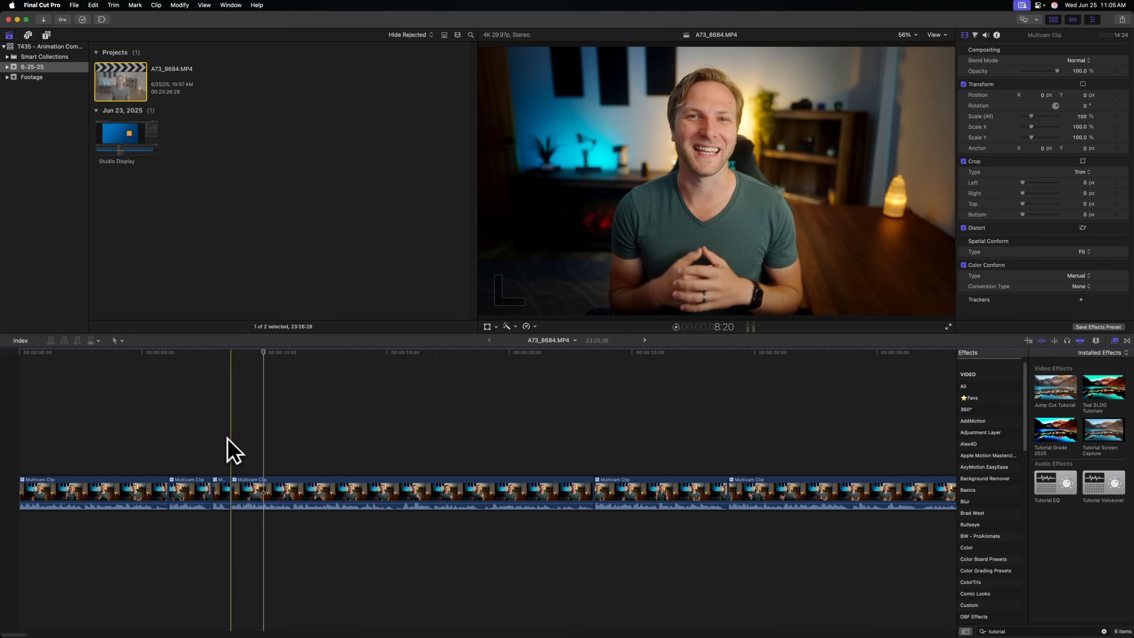
- Review the opening clips and the available command sets, and delete the first three clips from the project timeline
{"action": "key", "text": "space"}
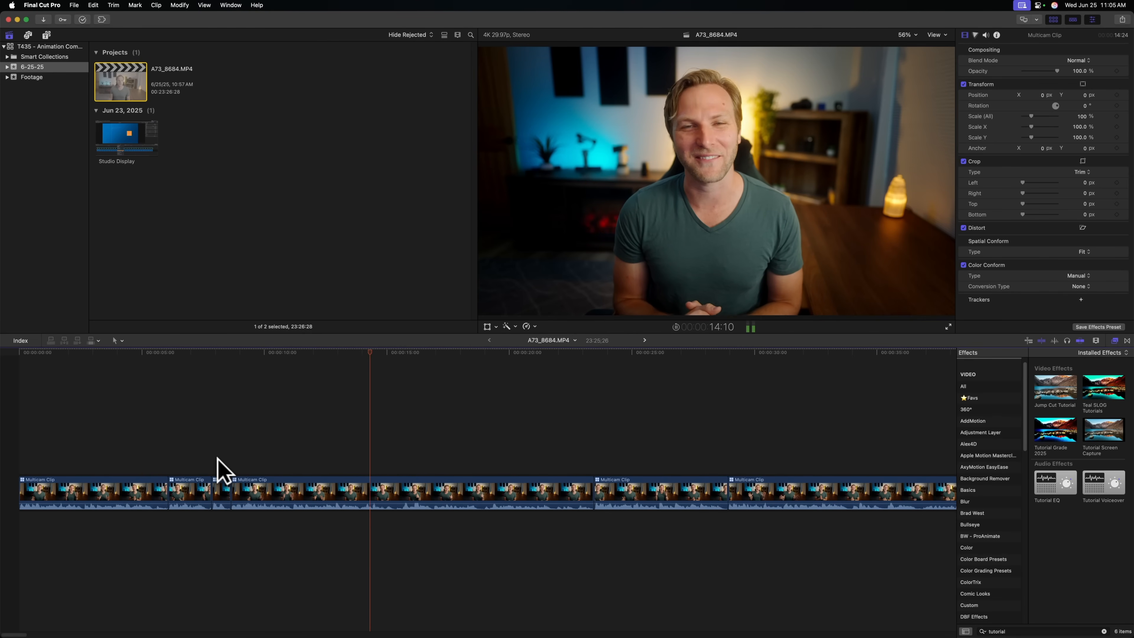
{"action": "key", "text": "Down"}
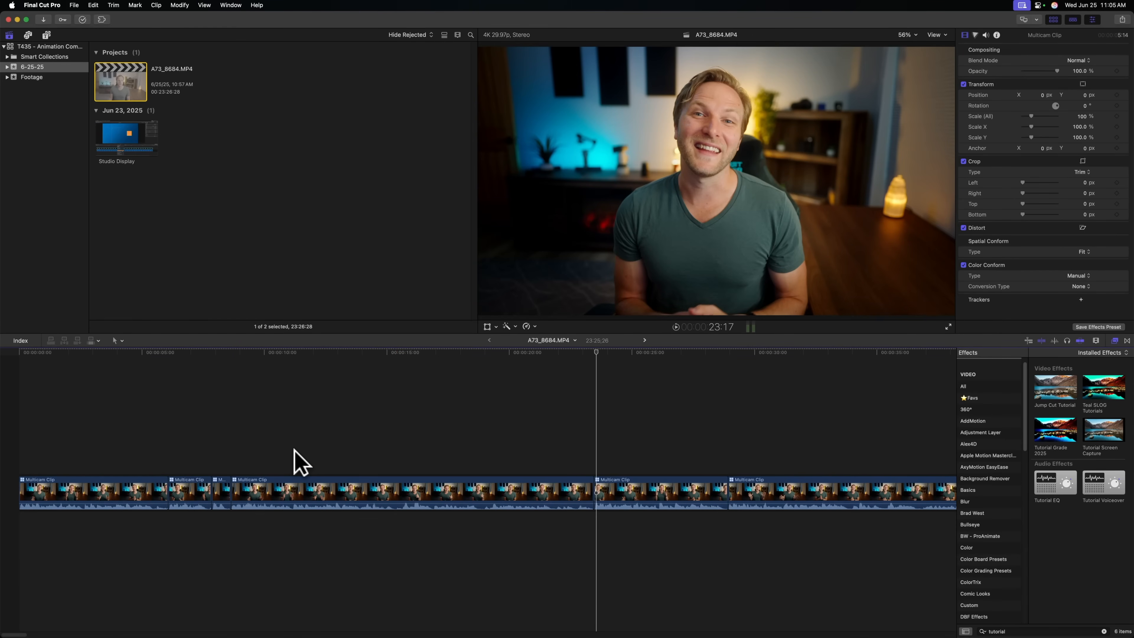
{"action": "left_click_drag", "start_coordinate": [223, 446], "coordinate": [134, 519]}
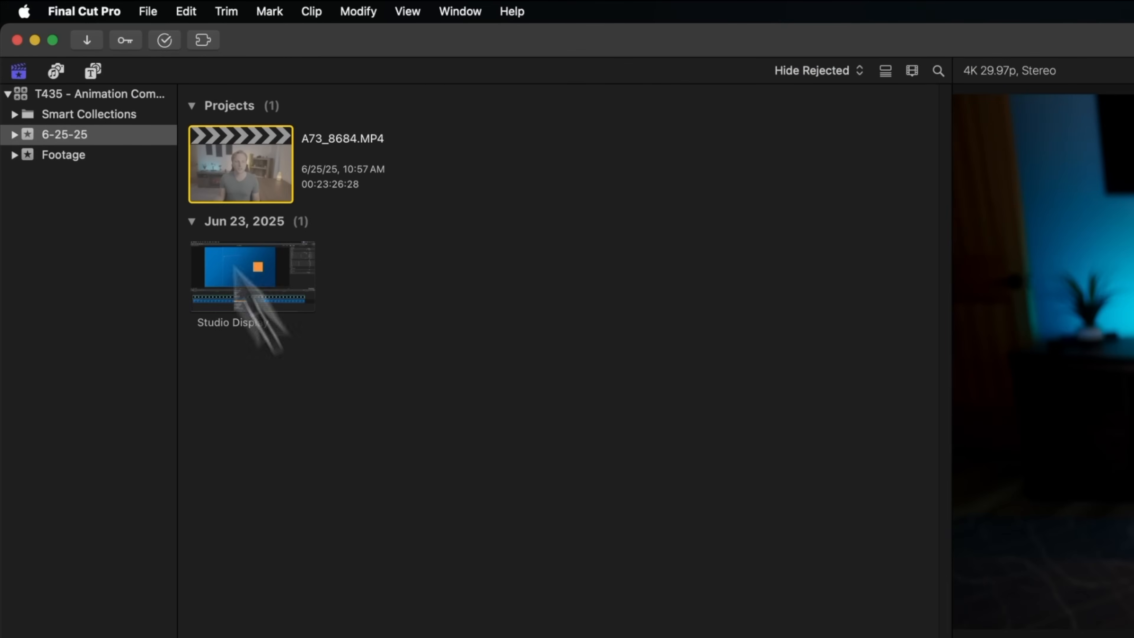
{"action": "left_click", "coordinate": [37, 4]}
{"action": "mouse_move", "coordinate": [85, 87]}
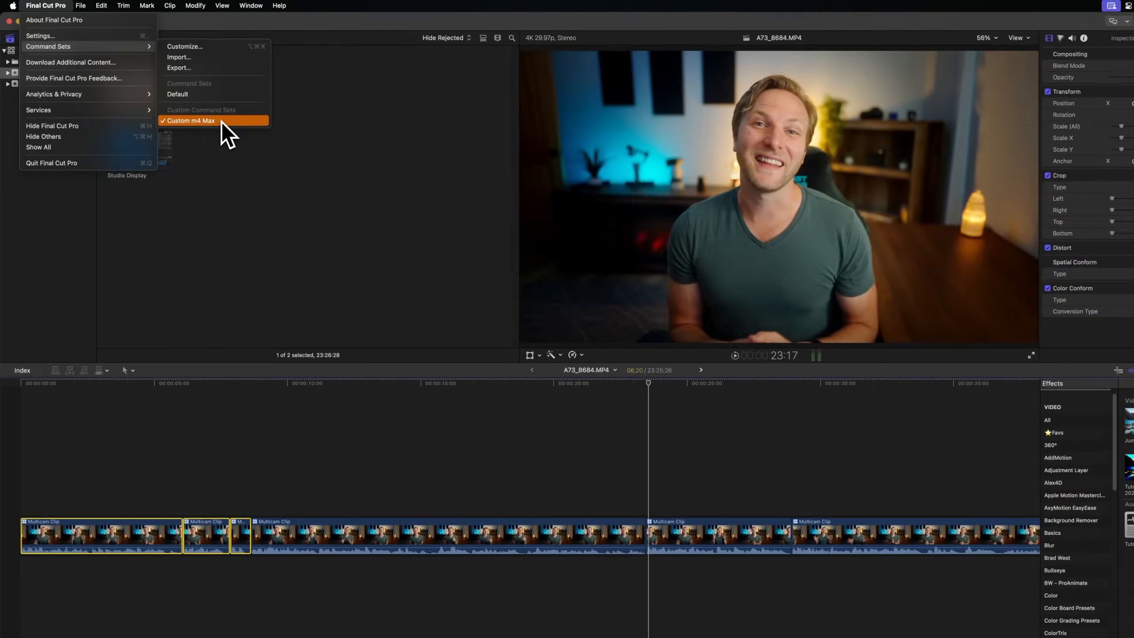
{"action": "left_click", "coordinate": [406, 222]}
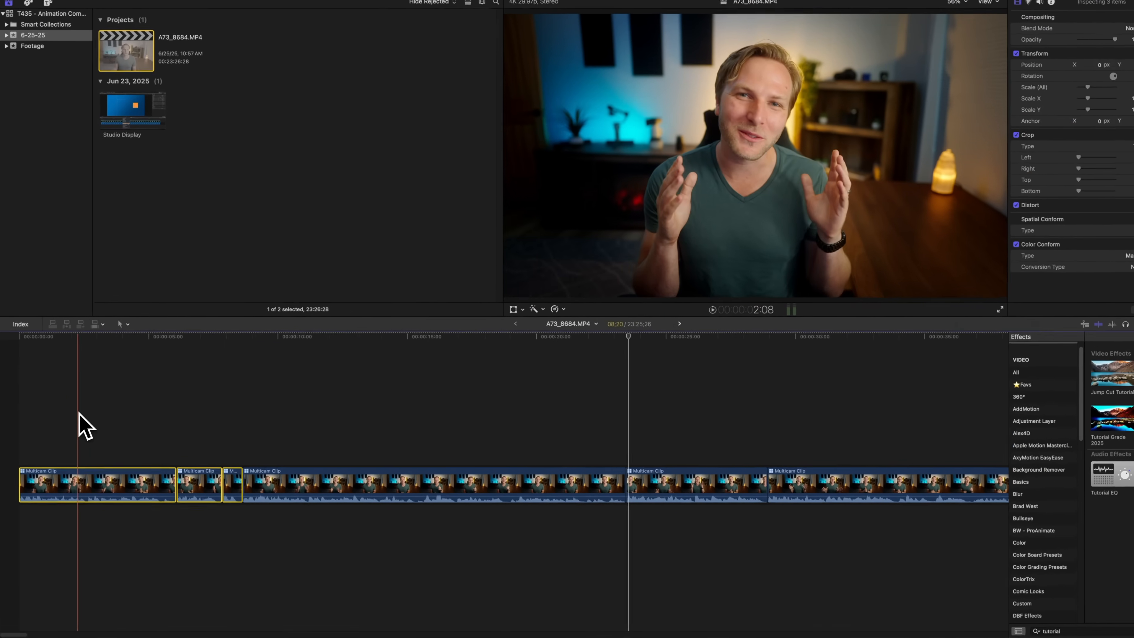
{"action": "key", "text": "x"}
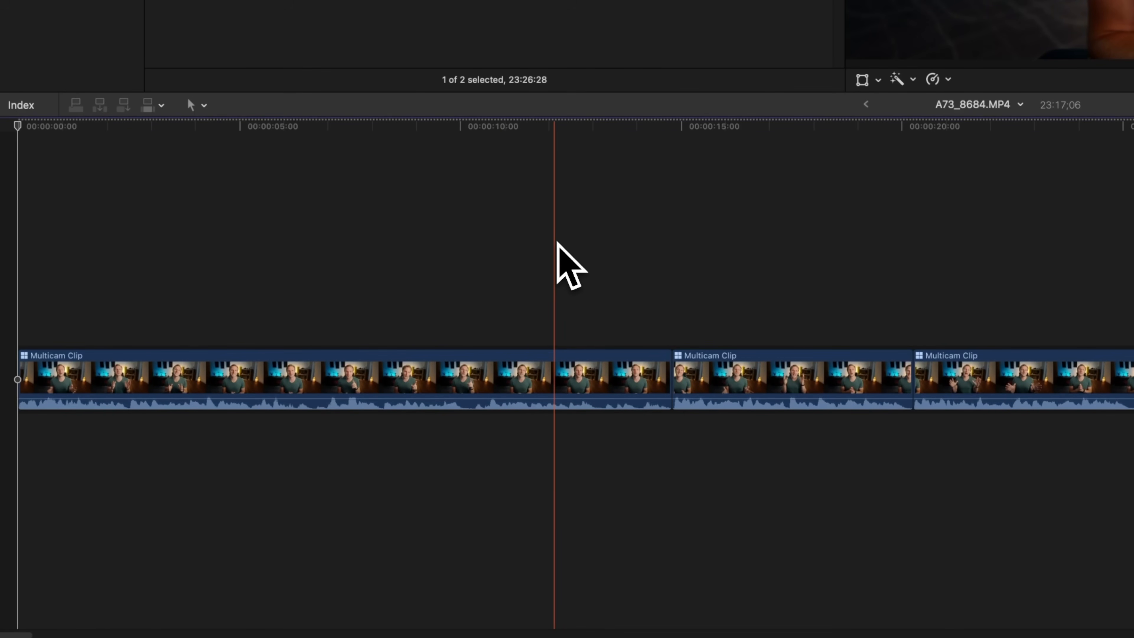
- Try trimming the first clip's start and end to the skimmer position, undoing each trim
{"action": "key", "text": "g"}
{"action": "key", "text": "h"}
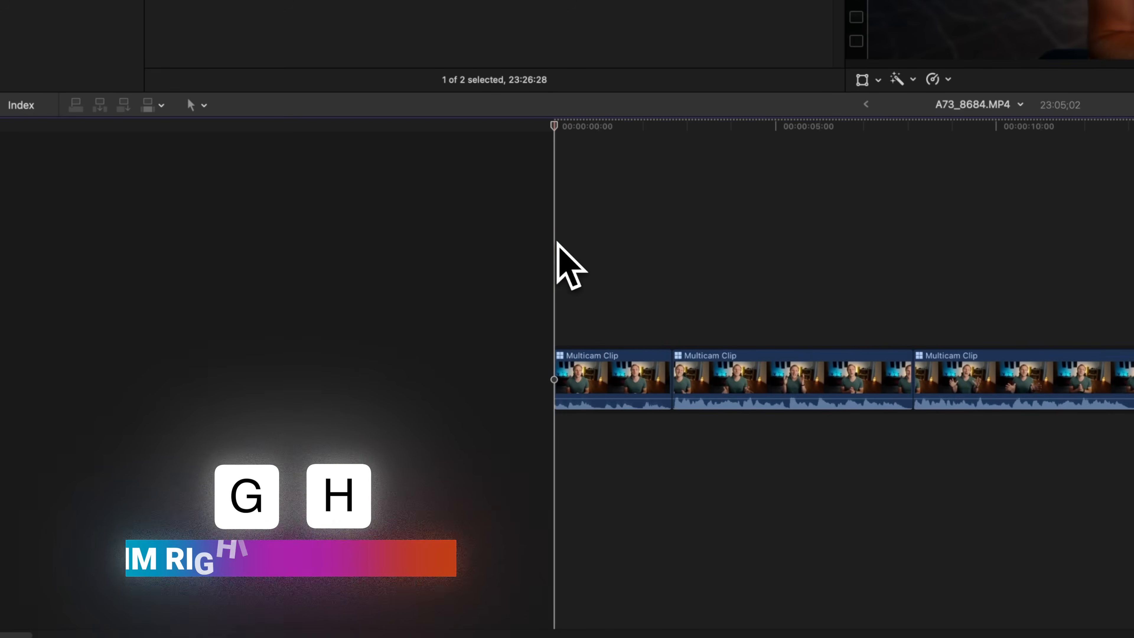
{"action": "key", "text": "g"}
{"action": "key", "text": "super+z"}
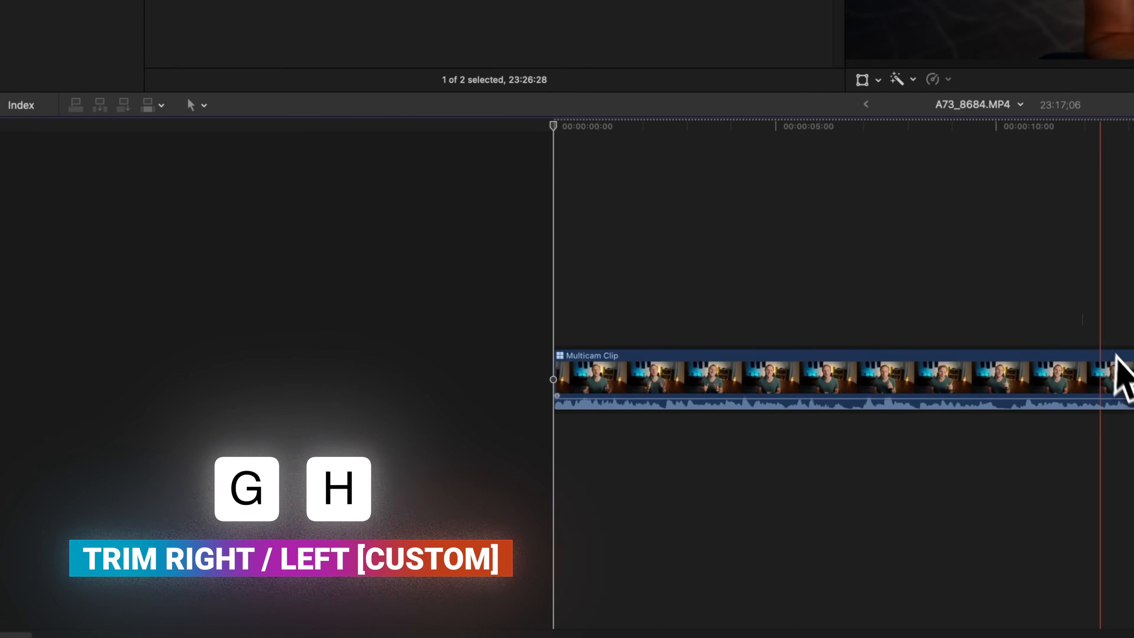
{"action": "key", "text": "h"}
{"action": "key", "text": "super+z"}
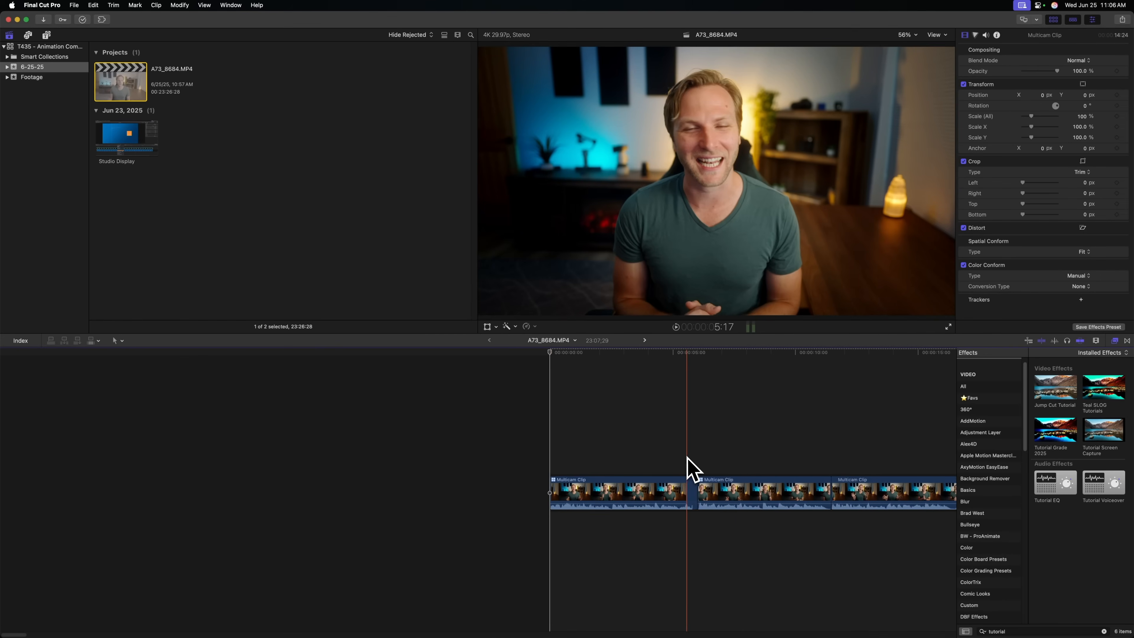
{"action": "key", "text": "g"}
{"action": "key", "text": "super+z"}
- Switch the second clip of the project from the screen recording to the Primary Angle
{"action": "scroll", "coordinate": [694, 469], "scroll_direction": "right", "scroll_amount": 10}
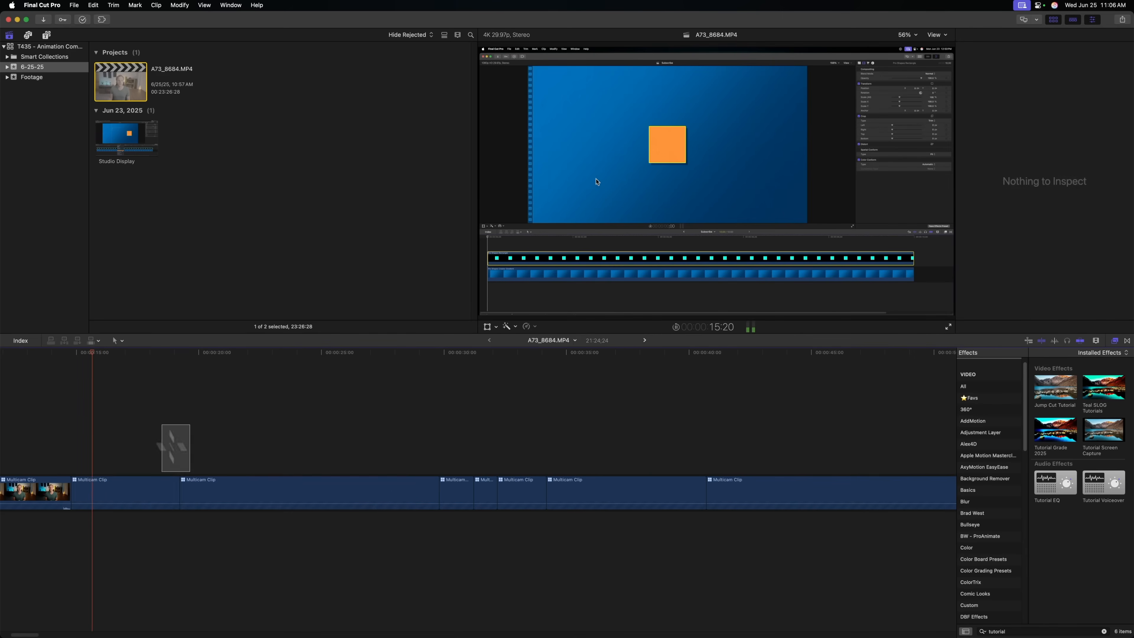
{"action": "left_click_drag", "start_coordinate": [161, 425], "coordinate": [477, 559]}
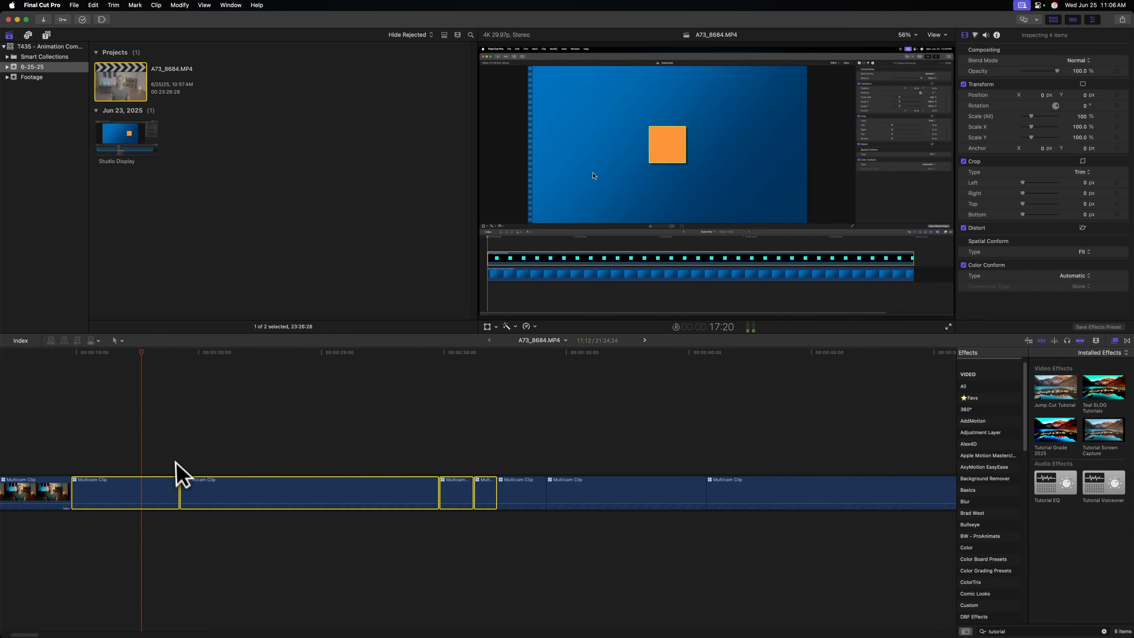
{"action": "left_click", "coordinate": [154, 437]}
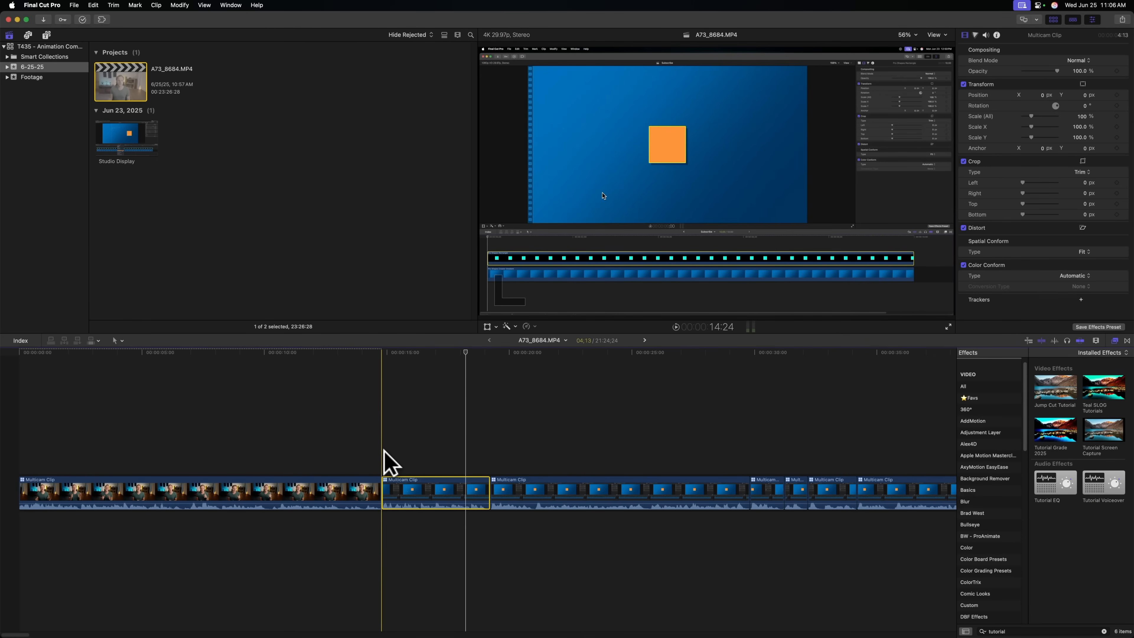
{"action": "key", "text": "alt+1"}
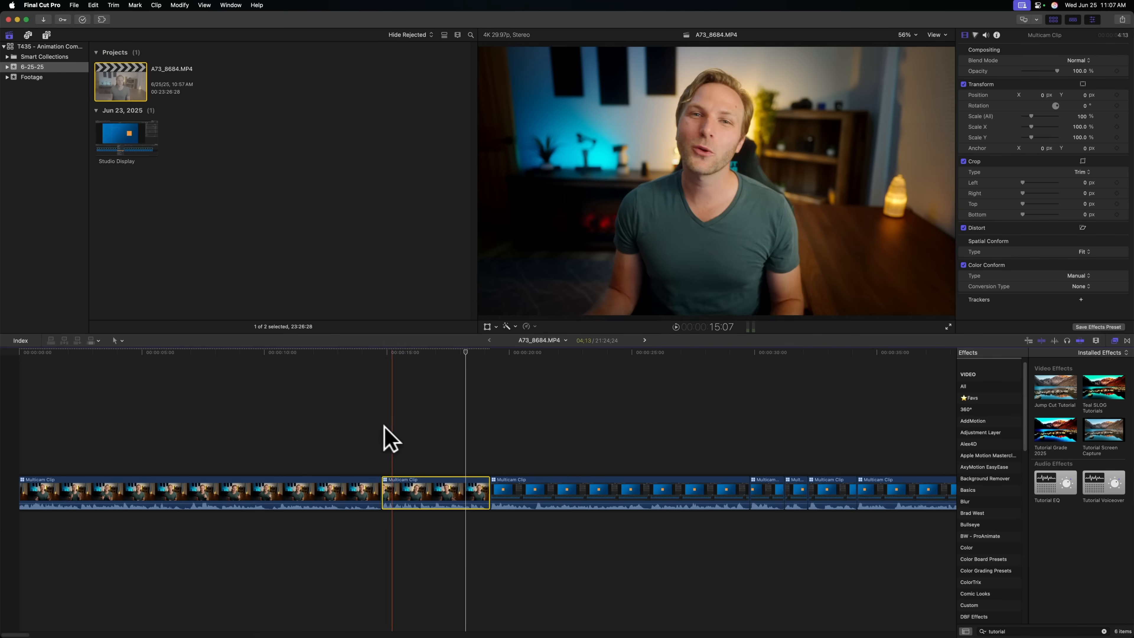
- Show the Angle Viewer with 2 angles displayed and cut the third clip to the Screen Studio angle at 21:00
{"action": "key", "text": "super+shift+7"}
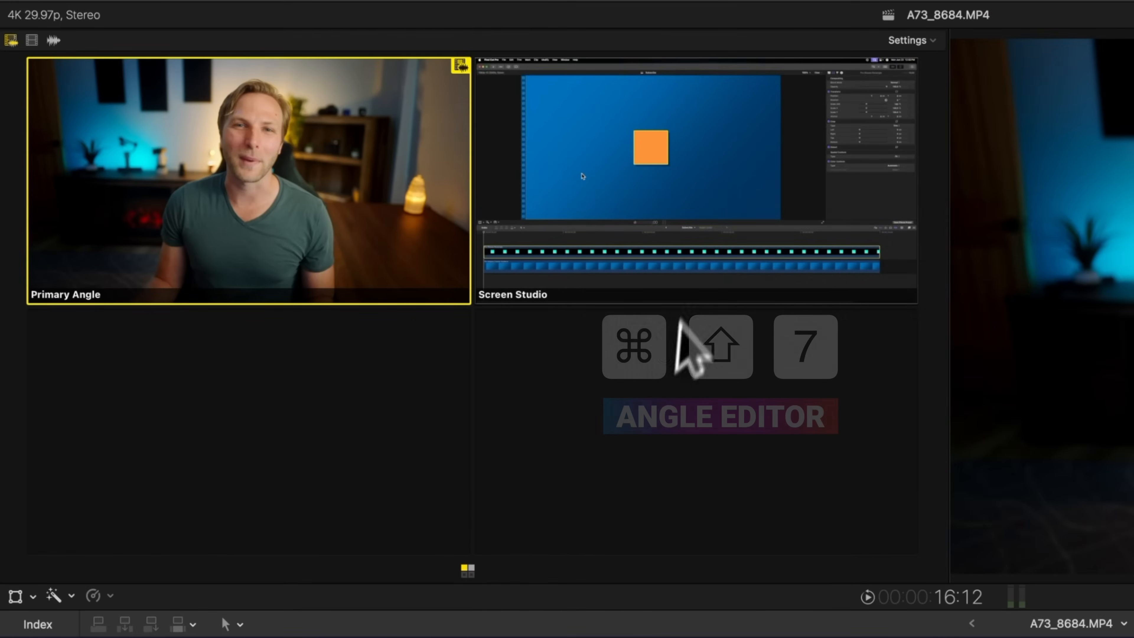
{"action": "left_click", "coordinate": [911, 40]}
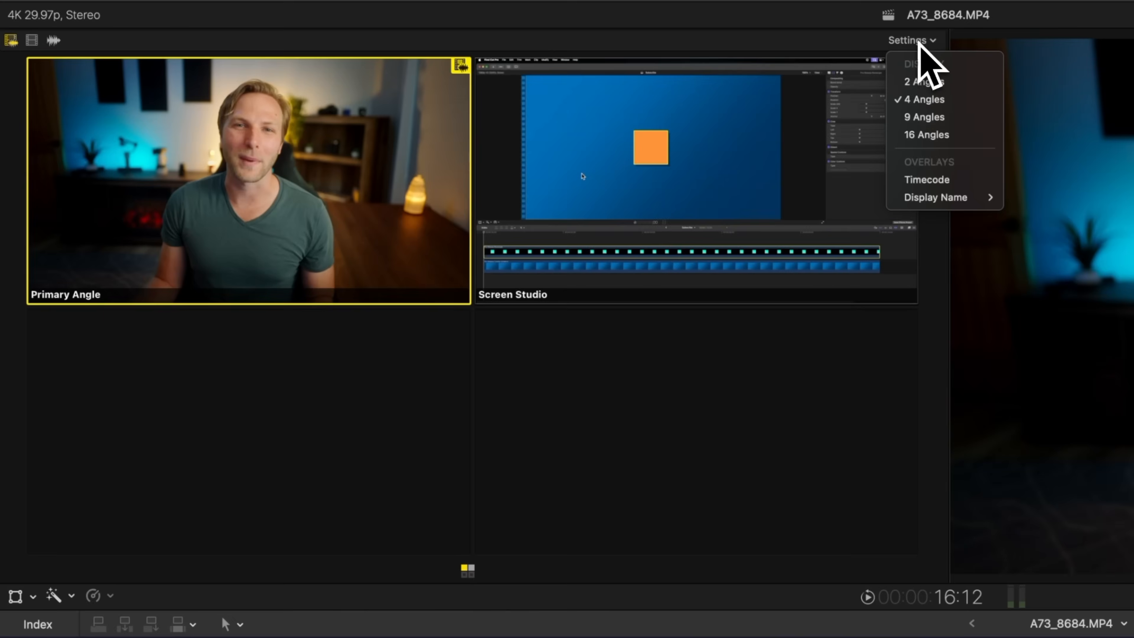
{"action": "left_click", "coordinate": [920, 82]}
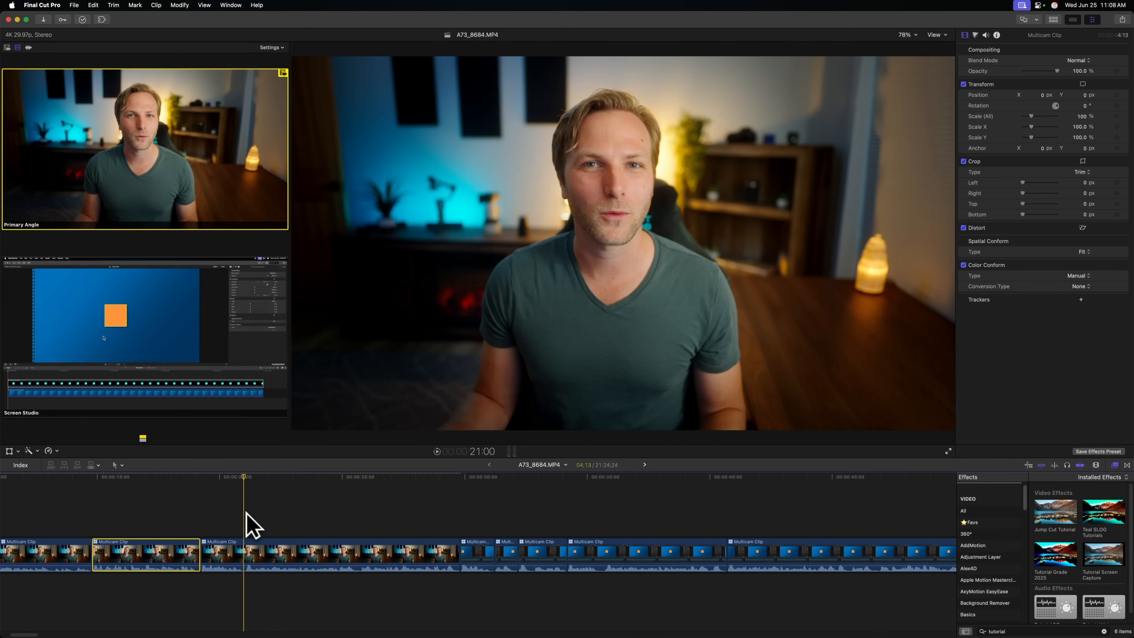
{"action": "key", "text": "2"}
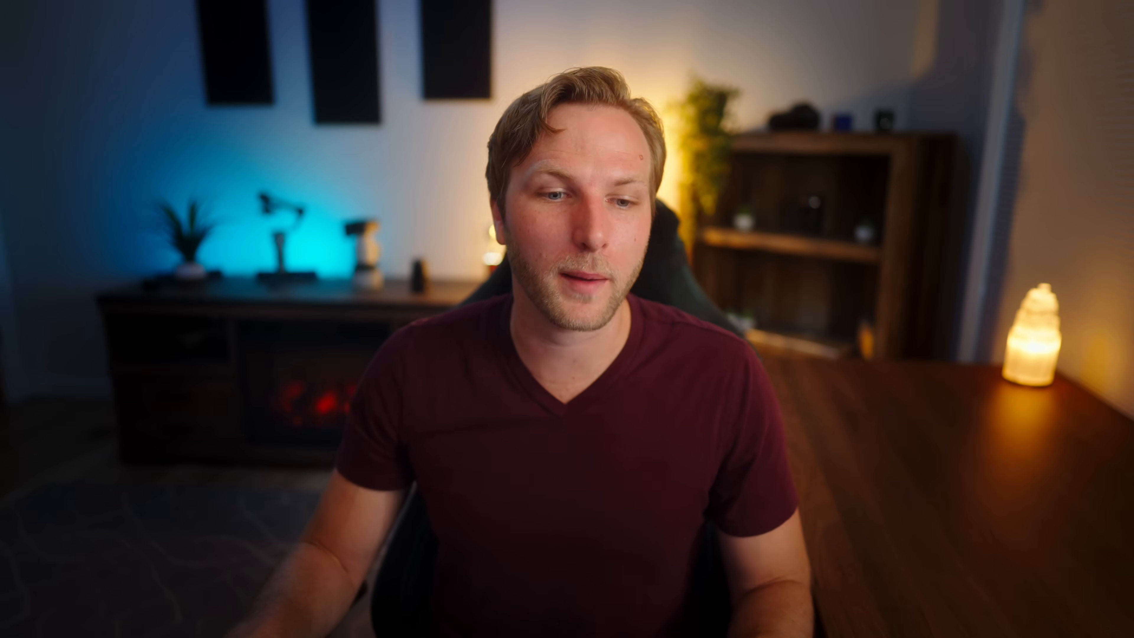
- Use the Range tool to delete a short section of the screen recording clip starting just before 00:00:35:00
{"action": "key", "text": "r"}
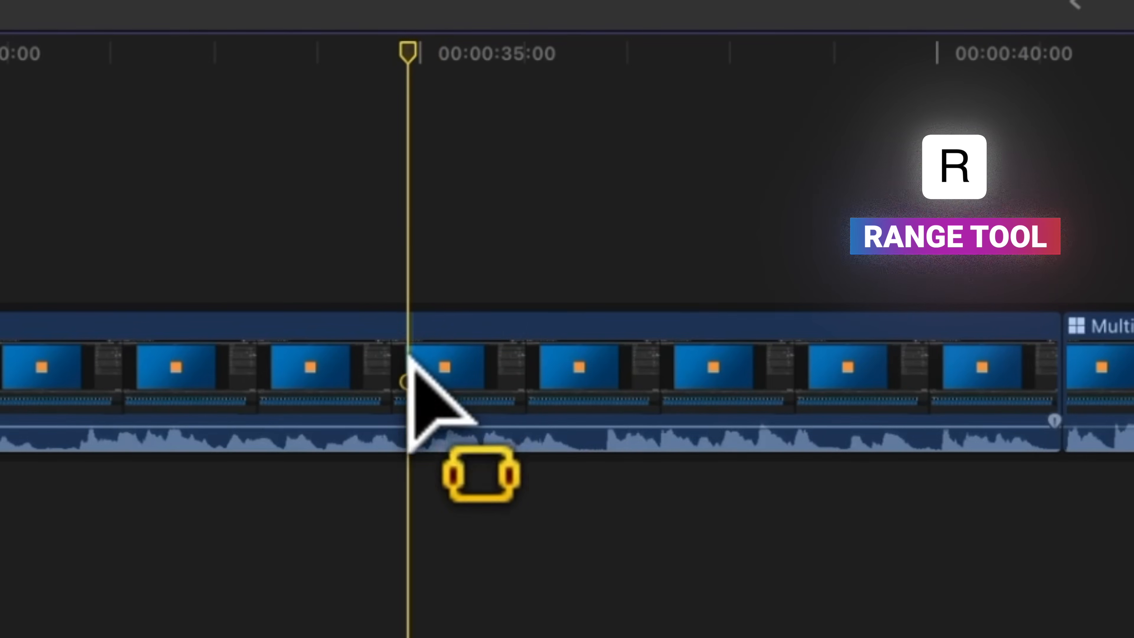
{"action": "left_click_drag", "start_coordinate": [410, 366], "coordinate": [582, 393]}
{"action": "key", "text": "x"}
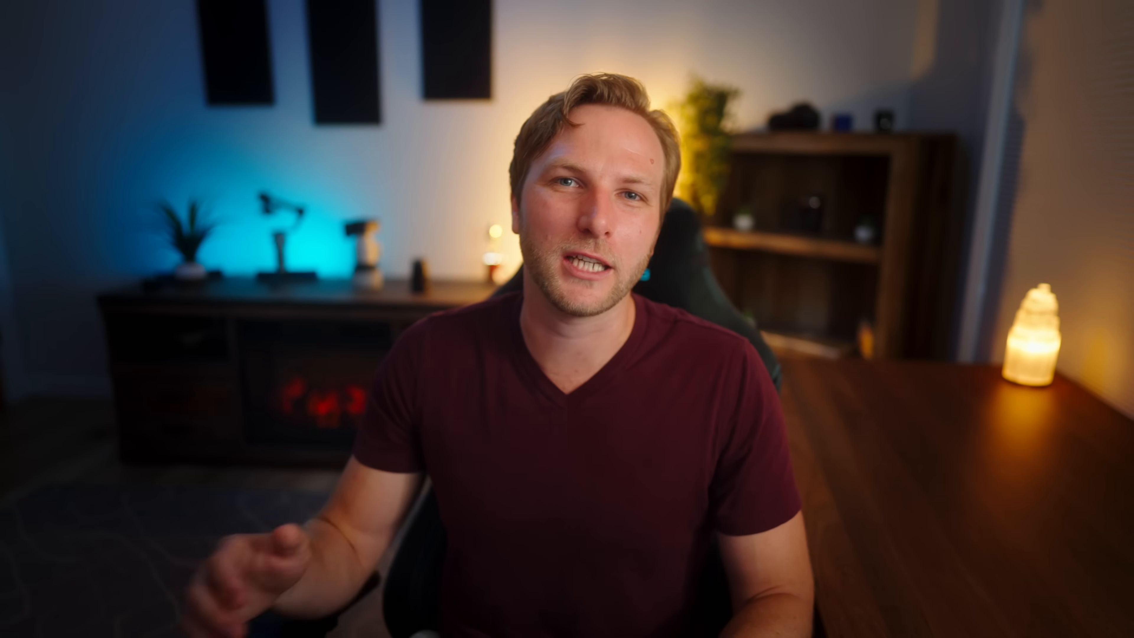
- Play ahead through the project at faster speed and add a marker at 1:09:18
{"action": "key", "text": "l"}
{"action": "key", "text": "l"}
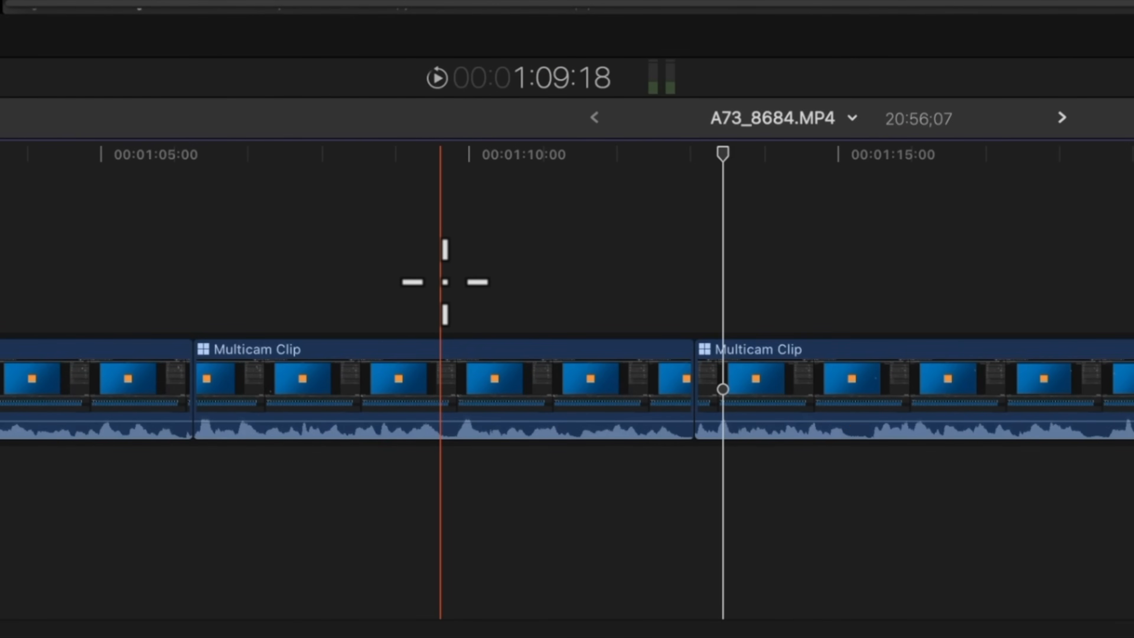
{"action": "left_click", "coordinate": [446, 281]}
{"action": "key", "text": "m"}
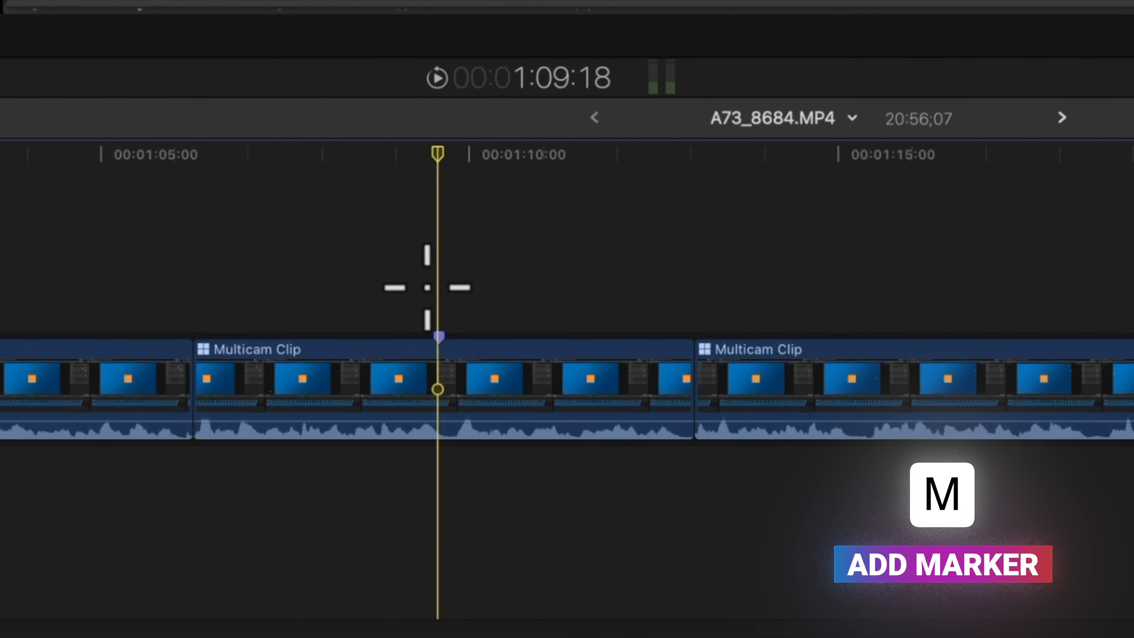
- Name the marker at 1:09:18 Animation Basics and set its type to standard marker
{"action": "left_click", "coordinate": [350, 152]}
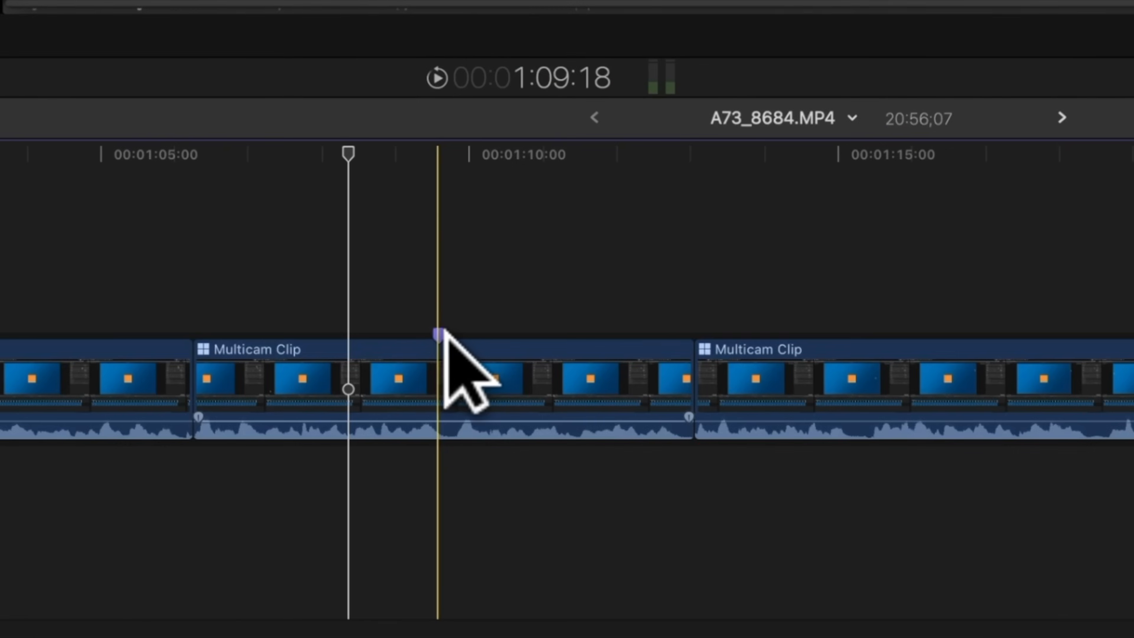
{"action": "key", "text": "alt+m"}
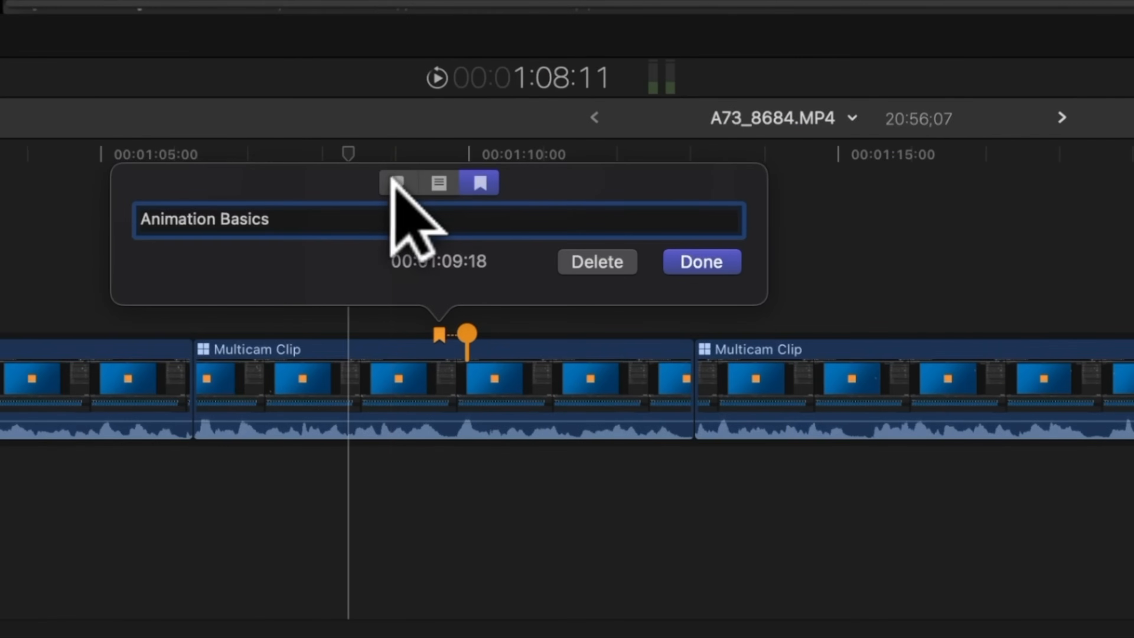
{"action": "left_click", "coordinate": [395, 181]}
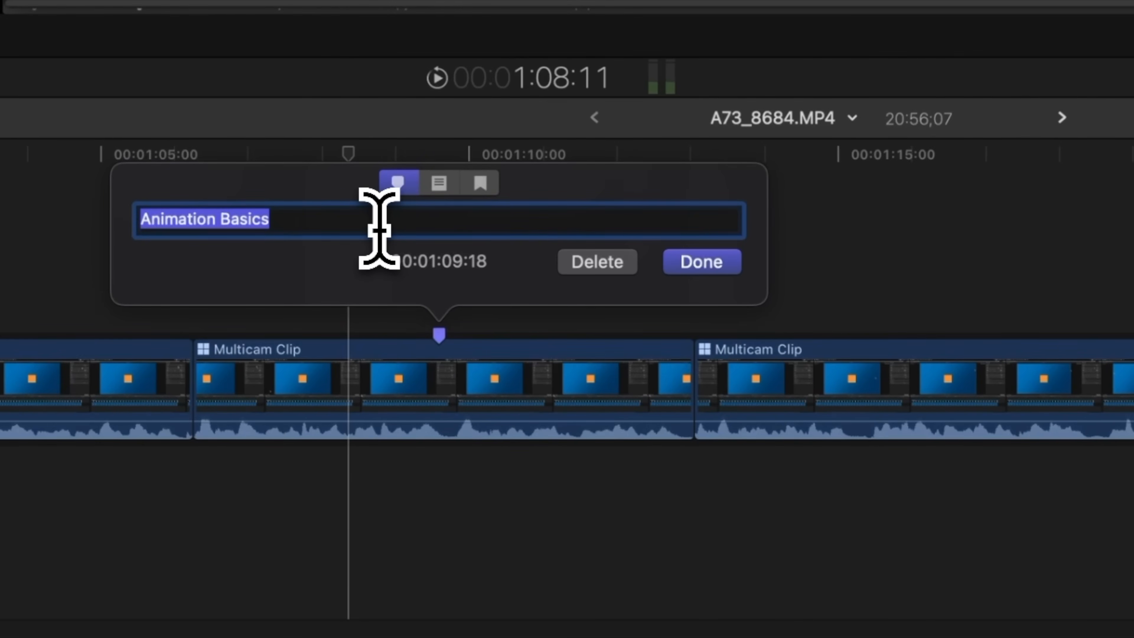
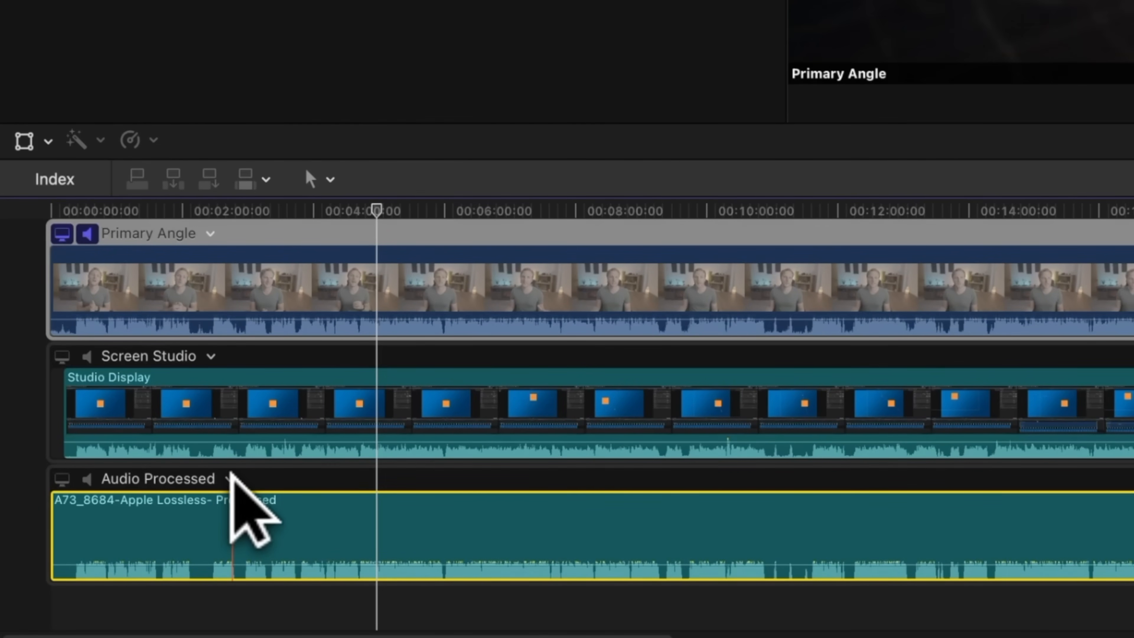
- Sync the selected clip in the Audio Processed angle to the monitoring angle
{"action": "left_click", "coordinate": [229, 477]}
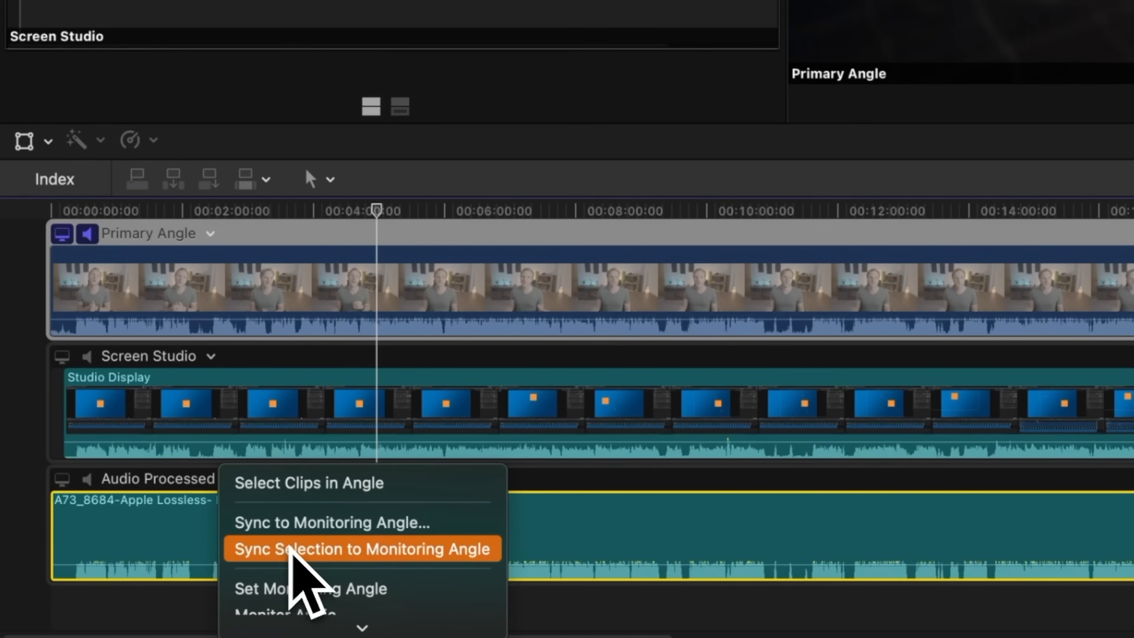
{"action": "left_click", "coordinate": [293, 550]}
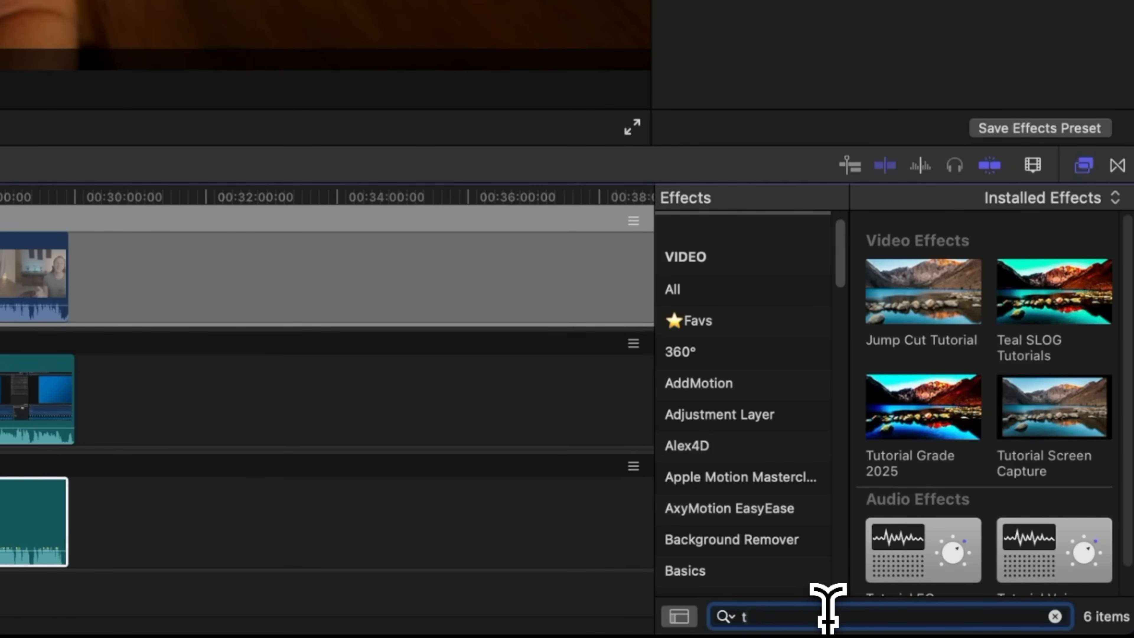
- Find the Tutorial EQ effect, apply it to the Audio Processed clip, and open the clip's equalizer
{"action": "type", "text": "q"}
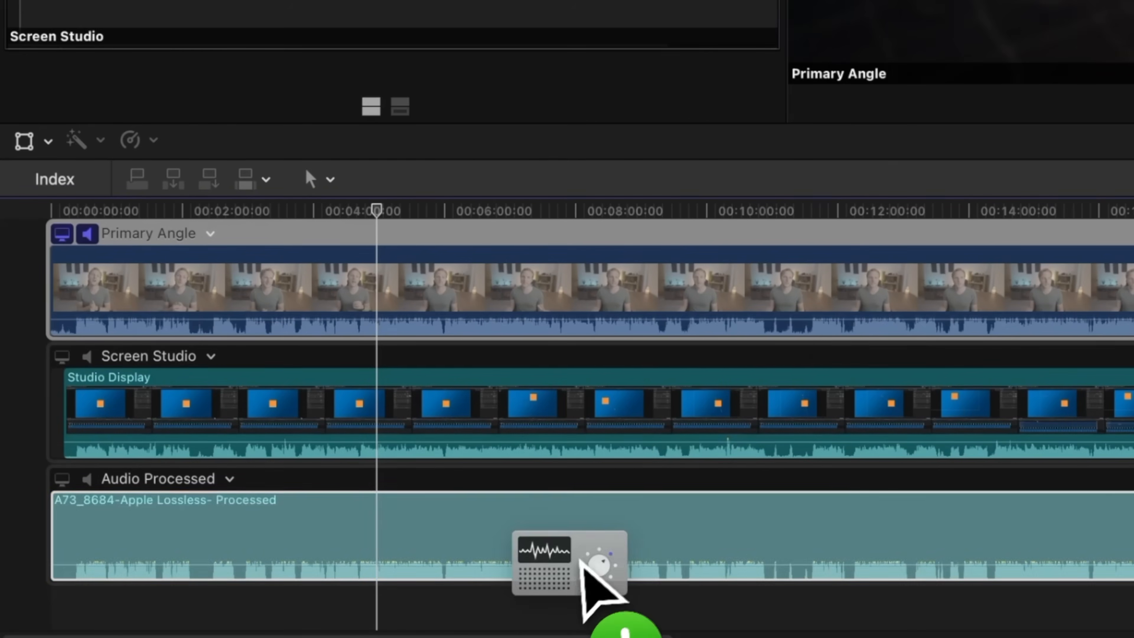
{"action": "left_click_drag", "start_coordinate": [583, 557], "coordinate": [480, 527]}
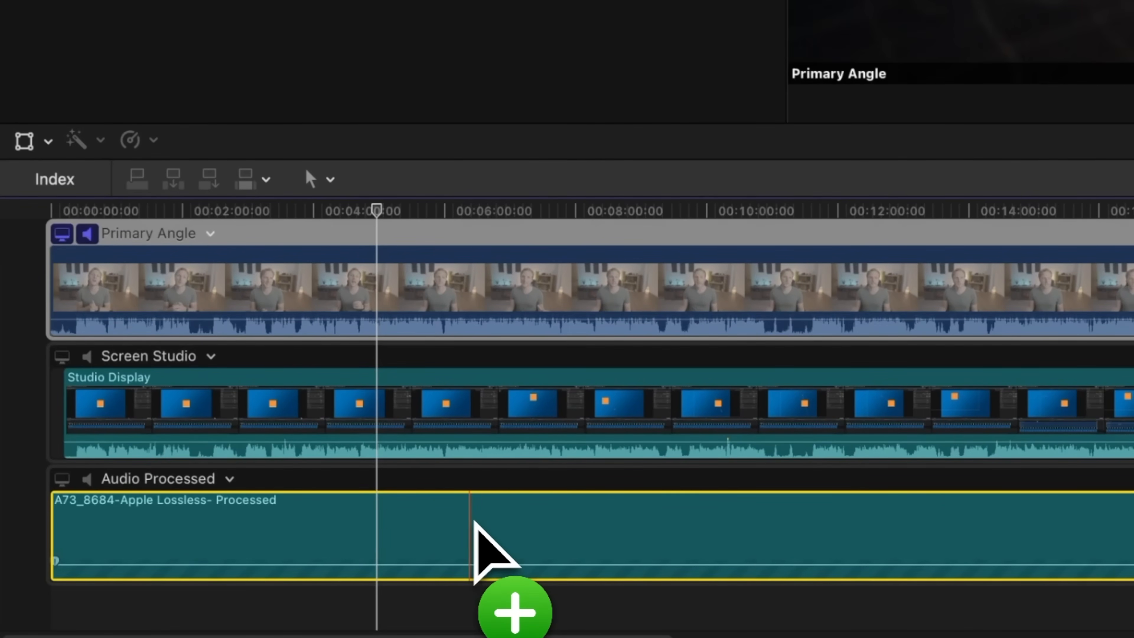
{"action": "key", "text": "ctrl+plus"}
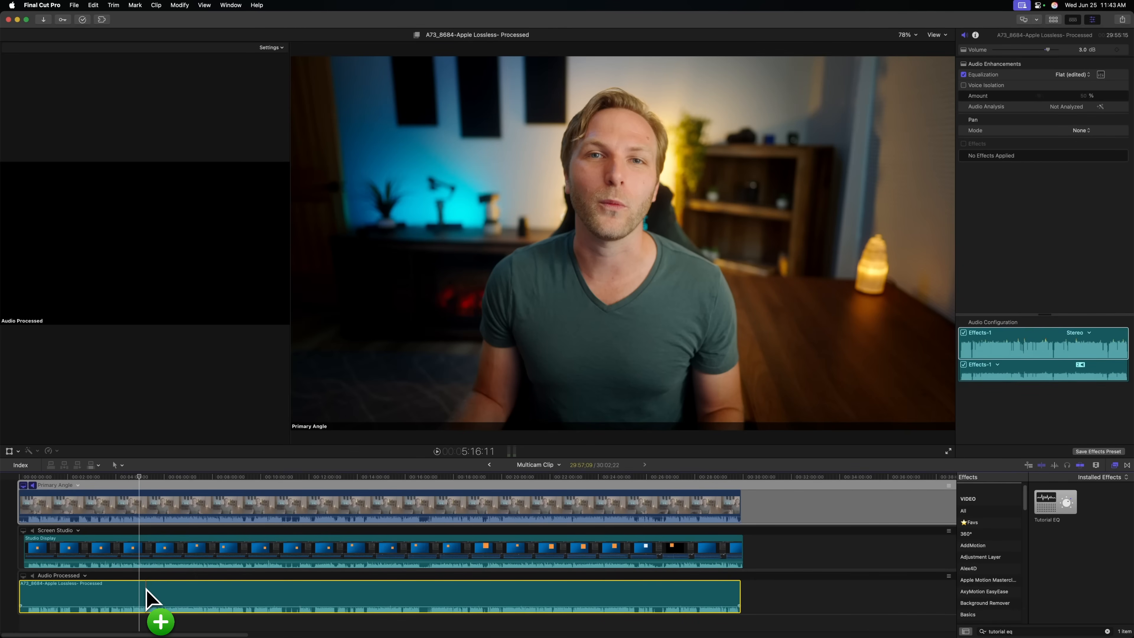
{"action": "left_click_drag", "start_coordinate": [147, 596], "coordinate": [298, 383]}
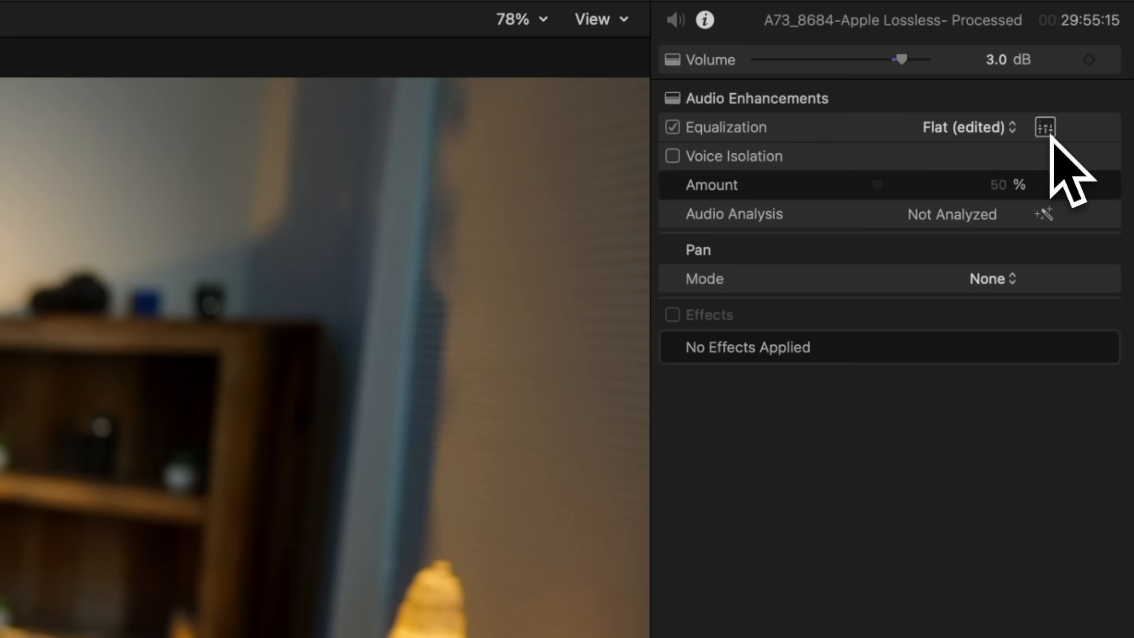
{"action": "left_click", "coordinate": [1046, 129]}
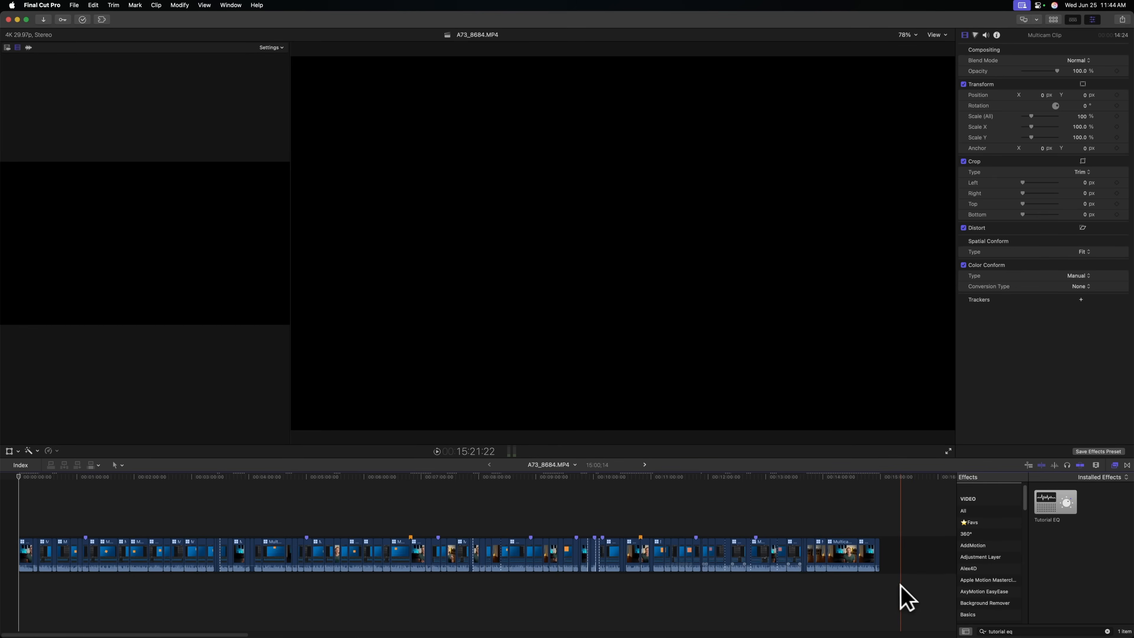
- Select all clips in the project and set their active audio angle to Audio Processed
{"action": "left_click_drag", "start_coordinate": [900, 587], "coordinate": [130, 460]}
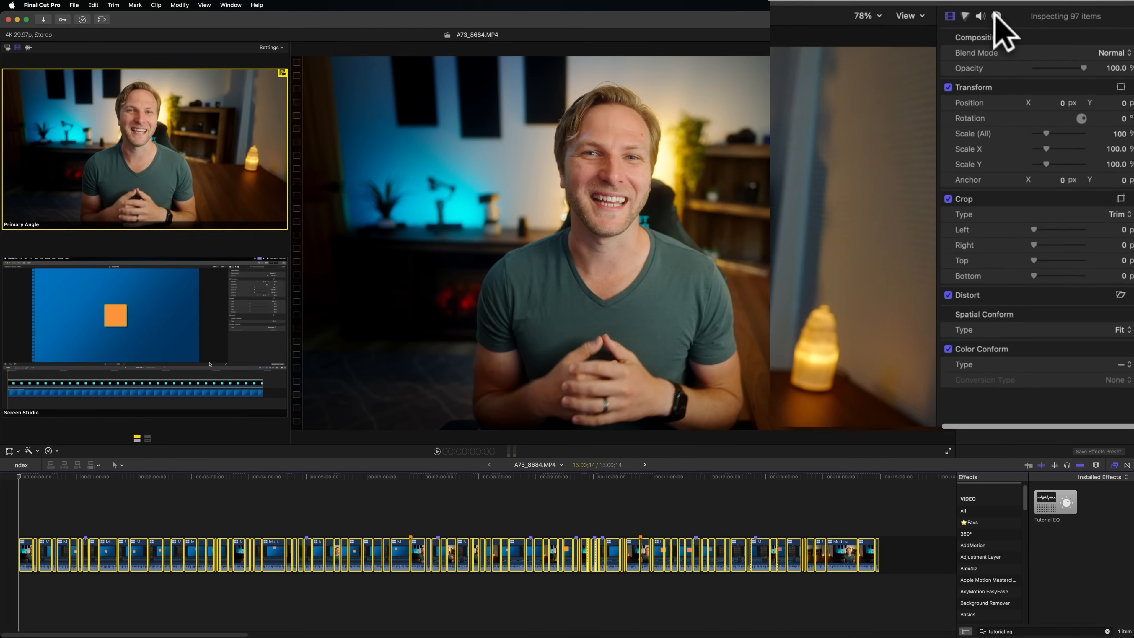
{"action": "left_click", "coordinate": [996, 35]}
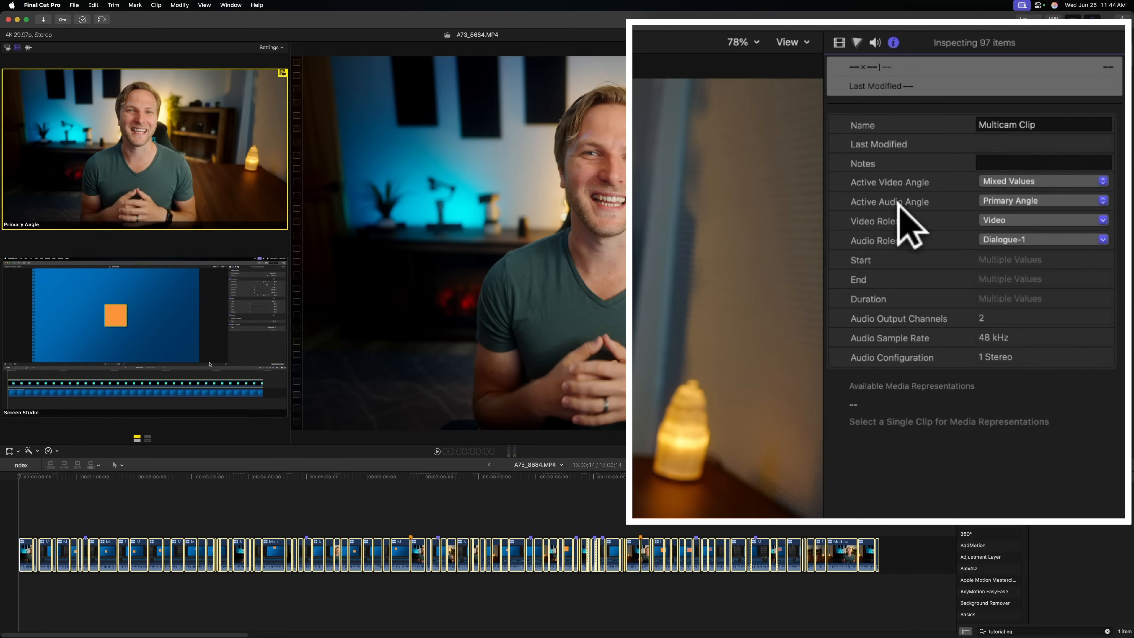
{"action": "left_click", "coordinate": [1012, 202]}
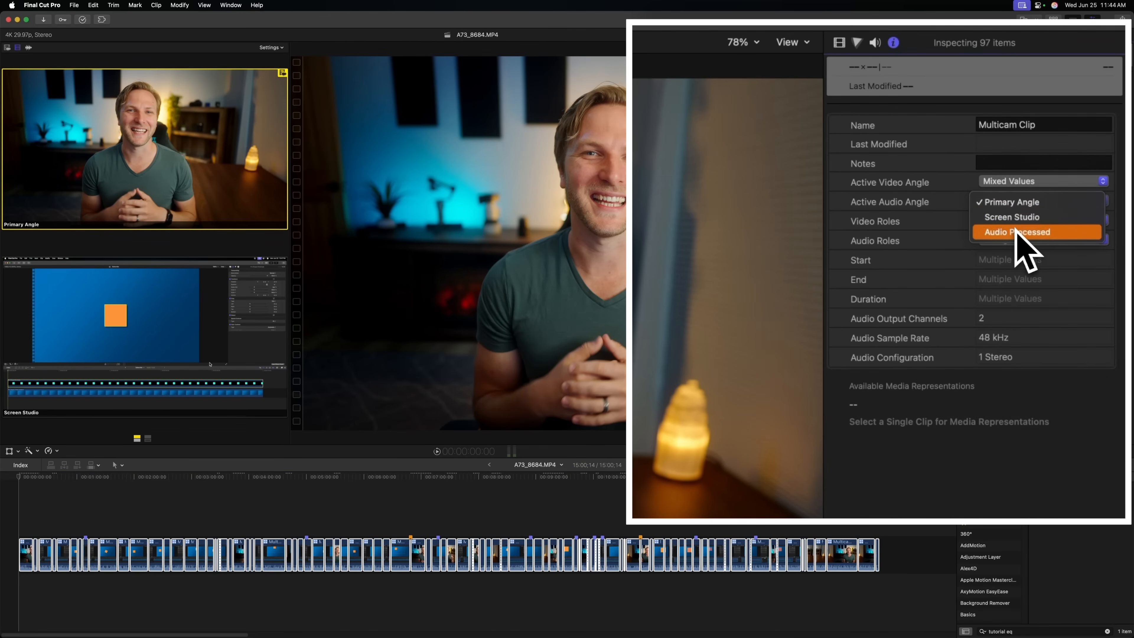
- Assign the Dialogue audio role to the Audio Processed clip, and bring up the audio role choices in the media import settings
{"action": "left_click", "coordinate": [479, 592]}
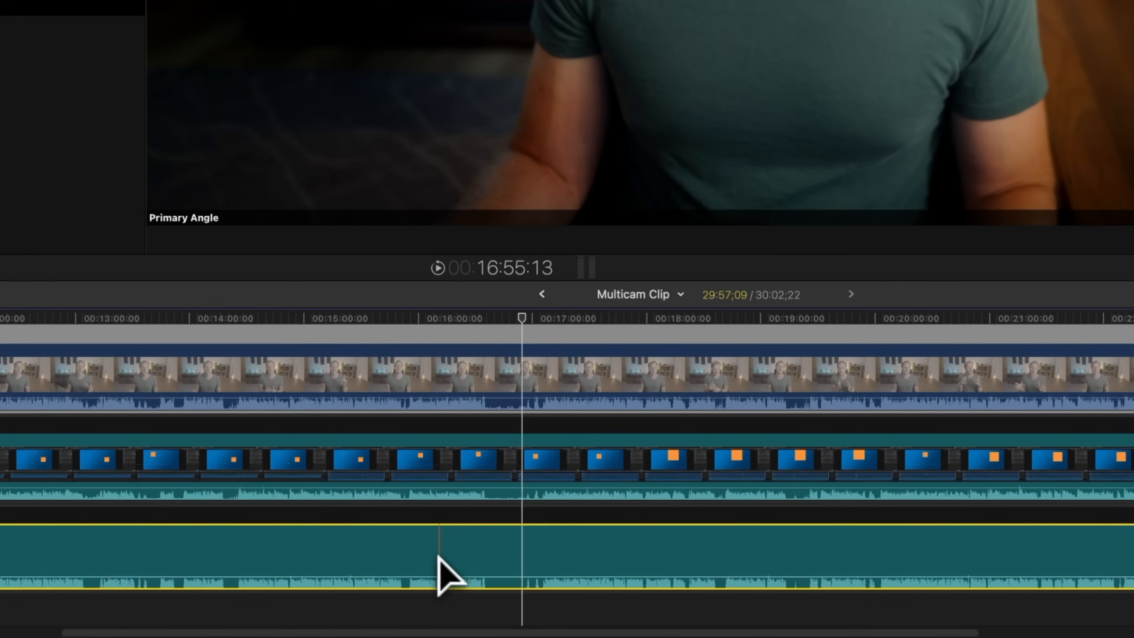
{"action": "right_click", "coordinate": [441, 560]}
{"action": "mouse_move", "coordinate": [620, 344]}
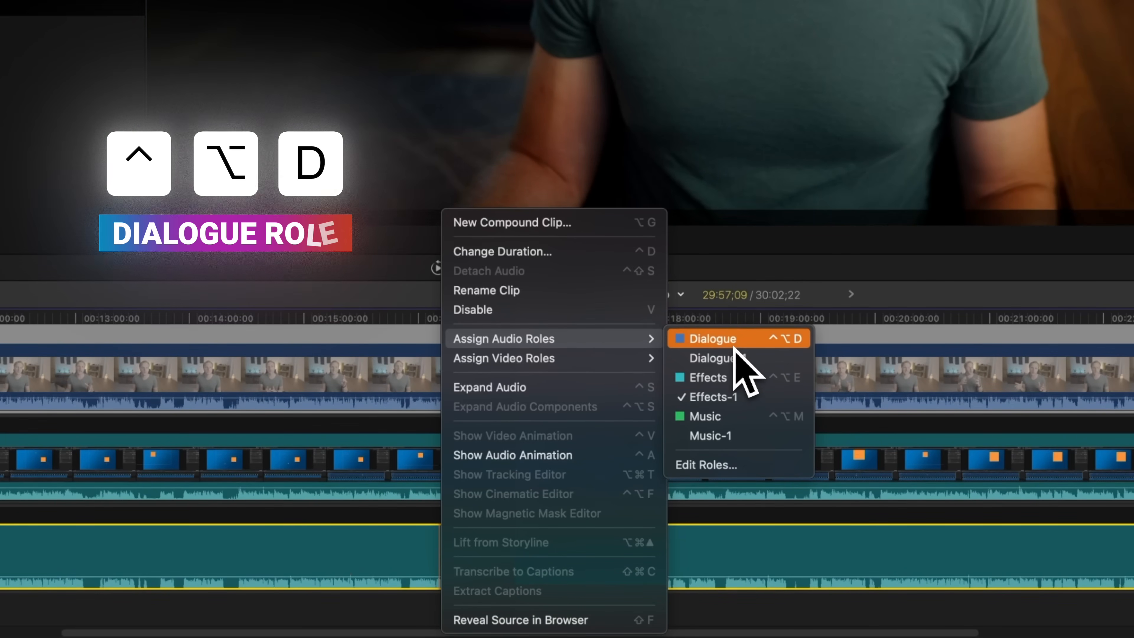
{"action": "left_click", "coordinate": [734, 348]}
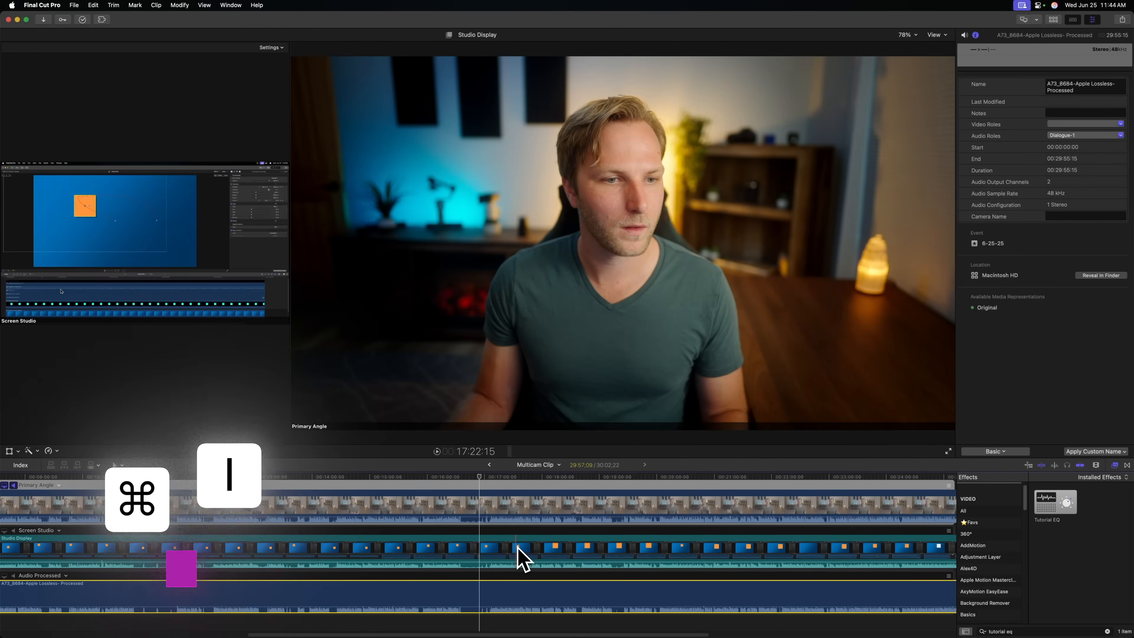
{"action": "key", "text": "super+i"}
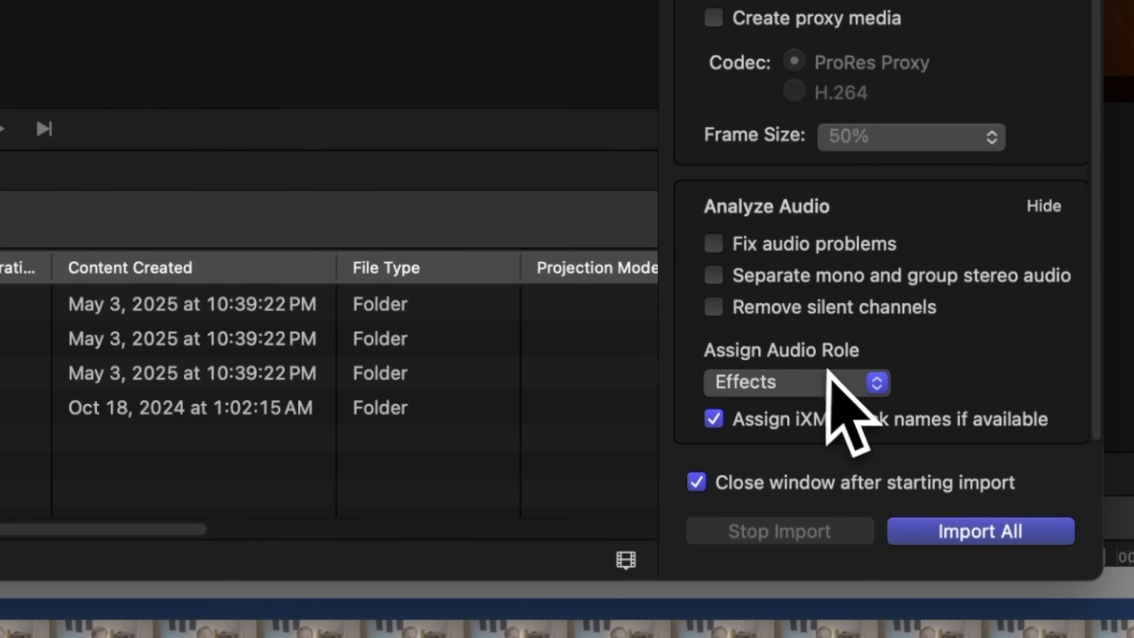
{"action": "left_click", "coordinate": [828, 382]}
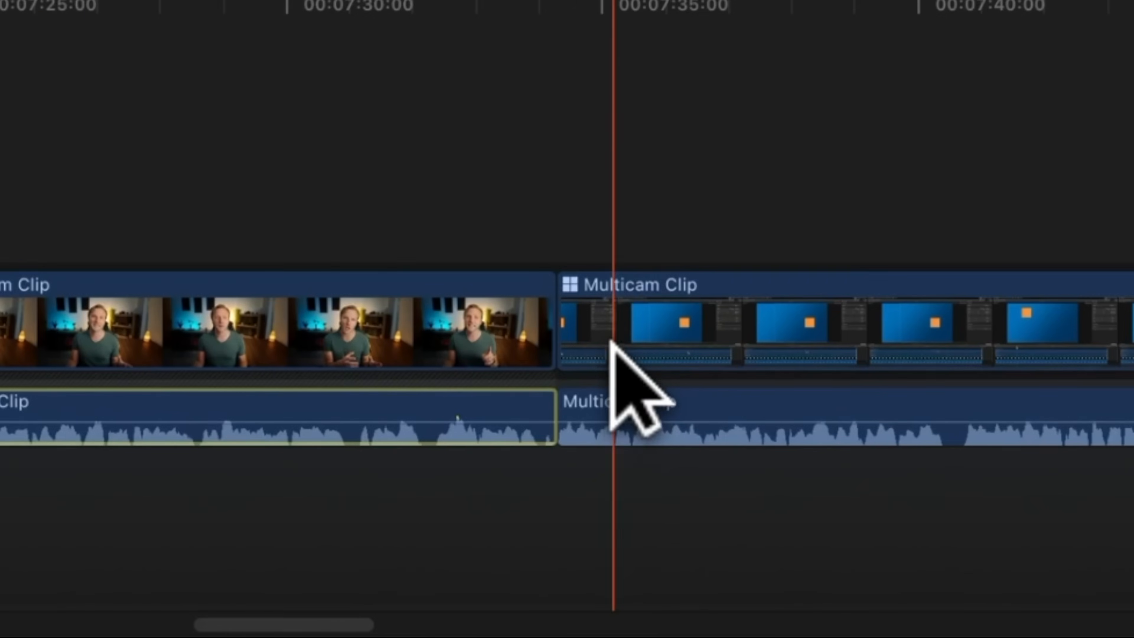
- Create a J-cut near 7:34 by trimming only the video start of the screen-recording clip, leaving its audio leading in
{"action": "key", "text": "t"}
{"action": "left_click", "coordinate": [607, 343]}
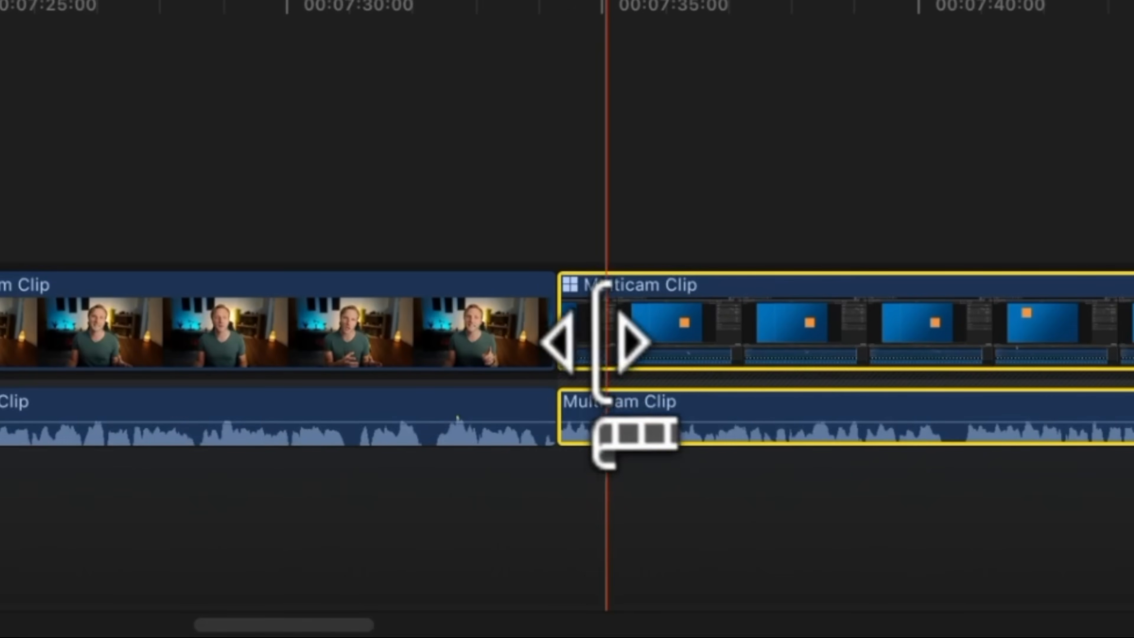
{"action": "left_click_drag", "start_coordinate": [571, 331], "coordinate": [631, 319]}
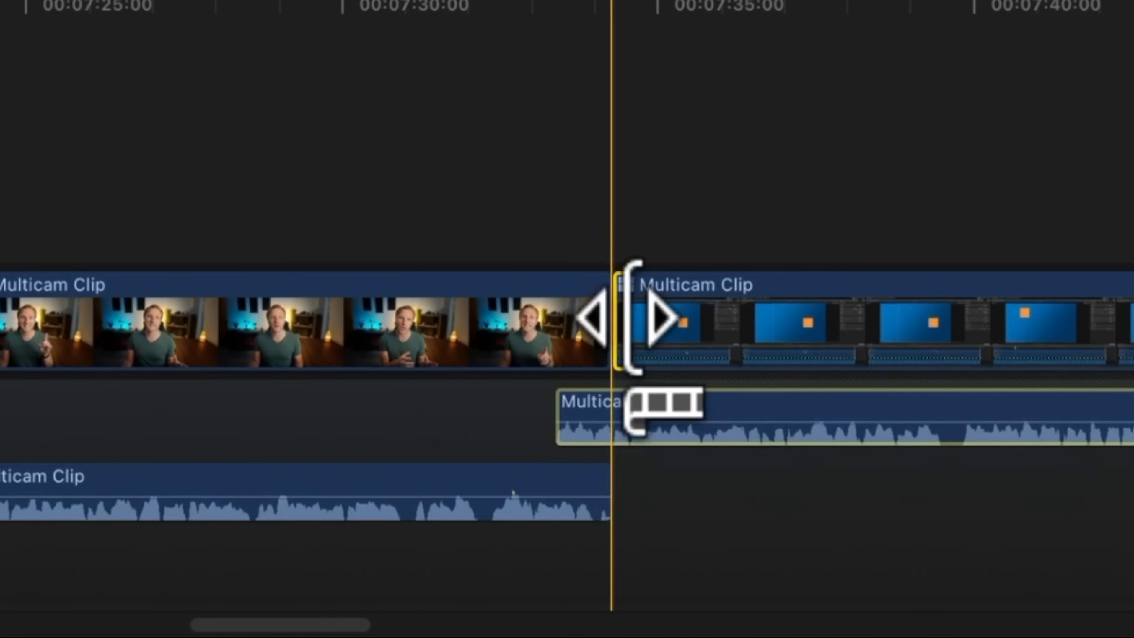
{"action": "key", "text": "super+equal"}
{"action": "key", "text": "super+equal"}
{"action": "key", "text": "j"}
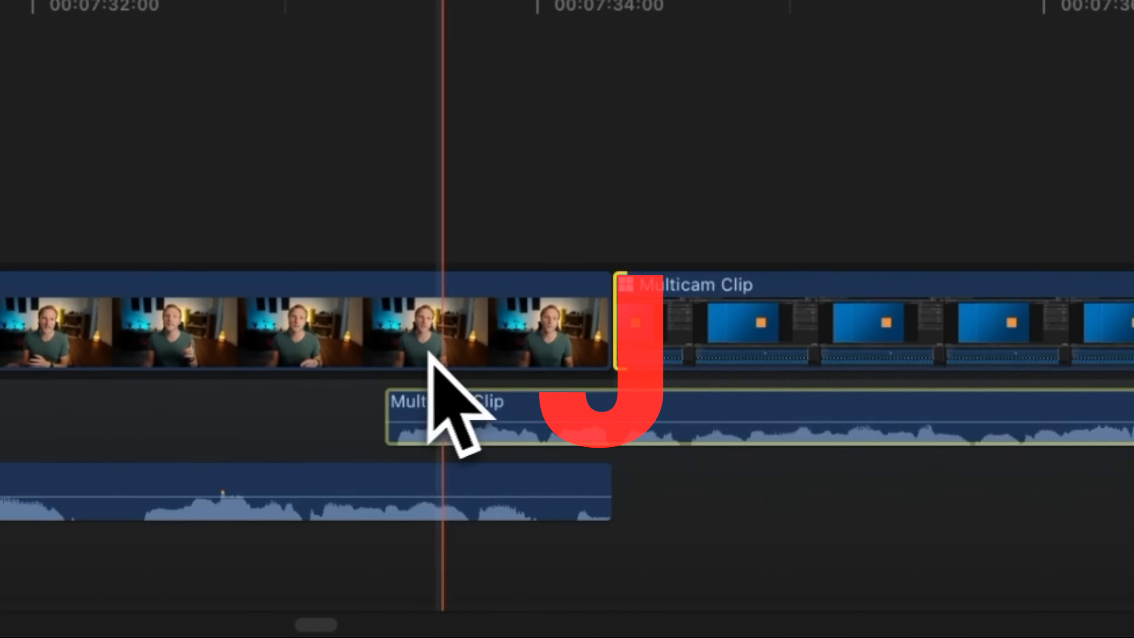
- Create an L-cut just before 7:24 by trimming the screen-recording clip's video end while its audio continues under the presenter clip
{"action": "left_click", "coordinate": [779, 341], "text": "super"}
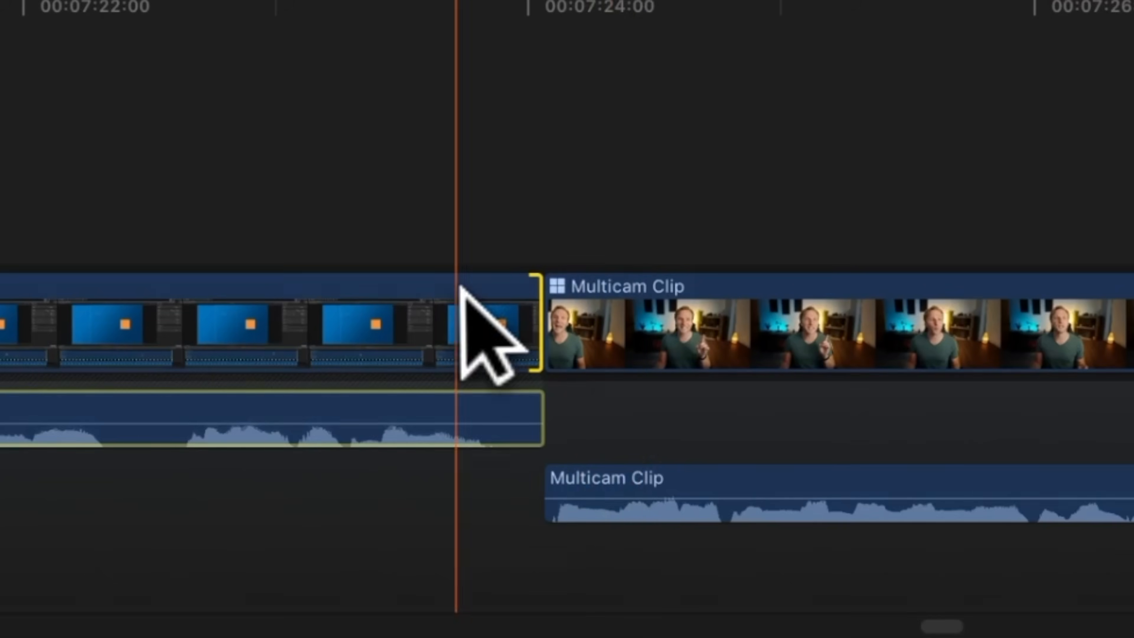
{"action": "left_click", "coordinate": [477, 288]}
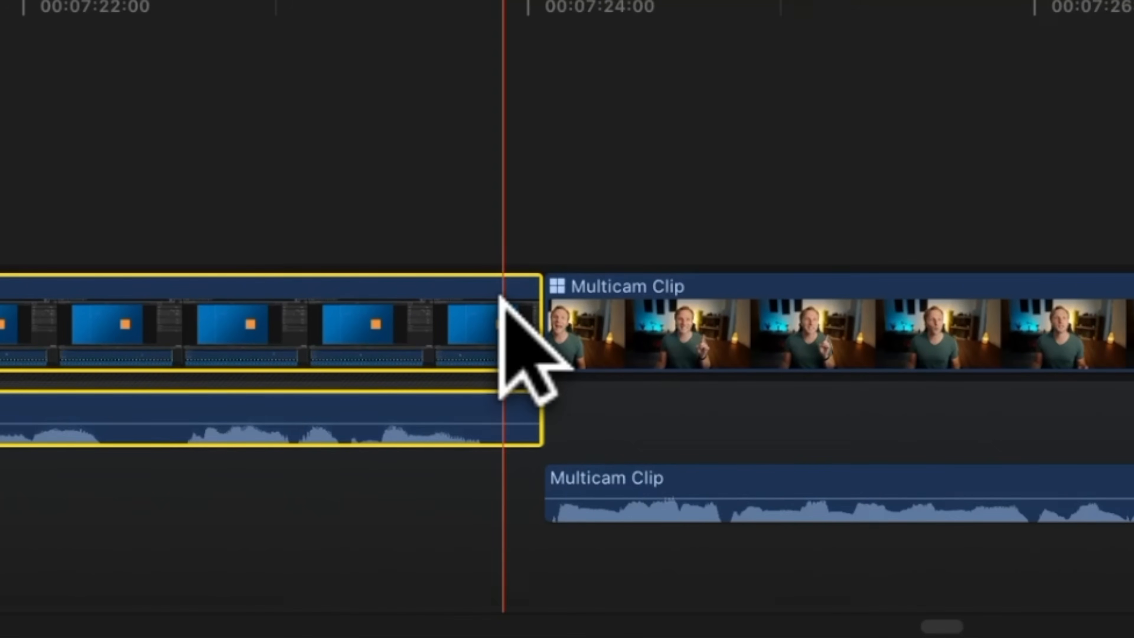
{"action": "left_click_drag", "start_coordinate": [540, 330], "coordinate": [483, 331]}
{"action": "left_click", "coordinate": [554, 269]}
{"action": "key", "text": "l"}
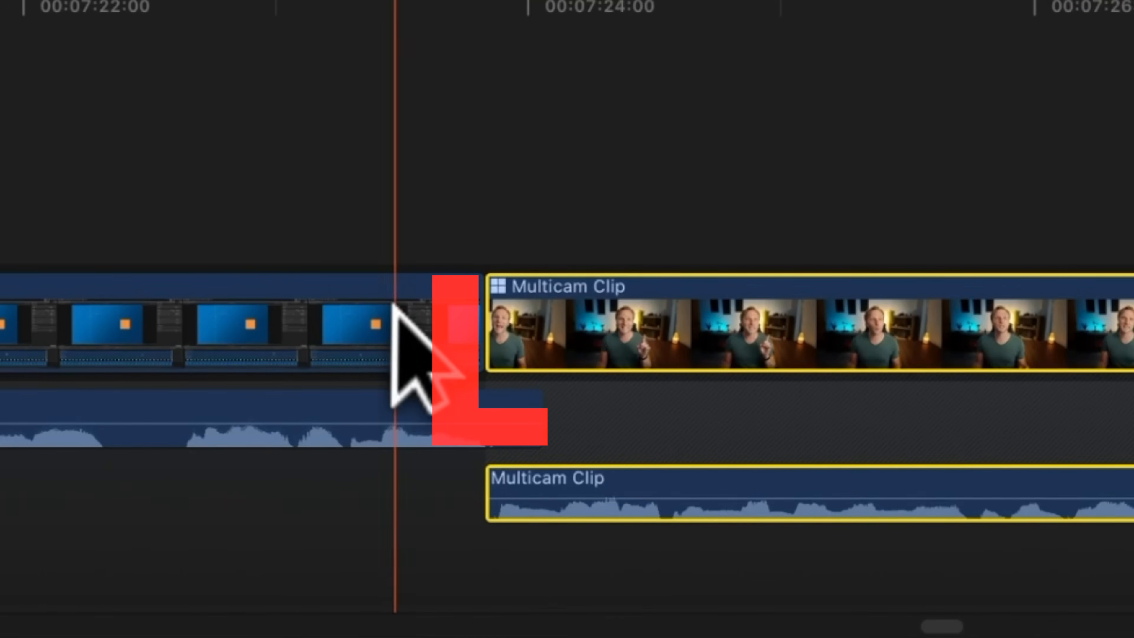
{"action": "left_click", "coordinate": [422, 288]}
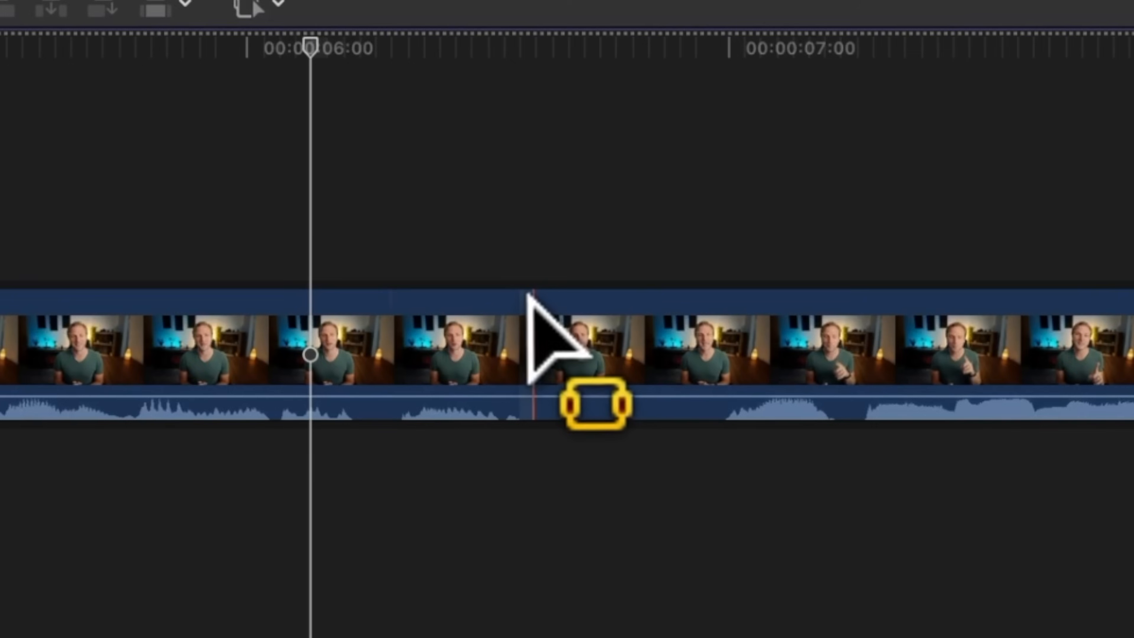
- Range-select the silent pause just before 00:00:07:00, delete it from the presenter clip, and return to the Select tool
{"action": "key", "text": "r"}
{"action": "left_click_drag", "start_coordinate": [534, 304], "coordinate": [703, 322]}
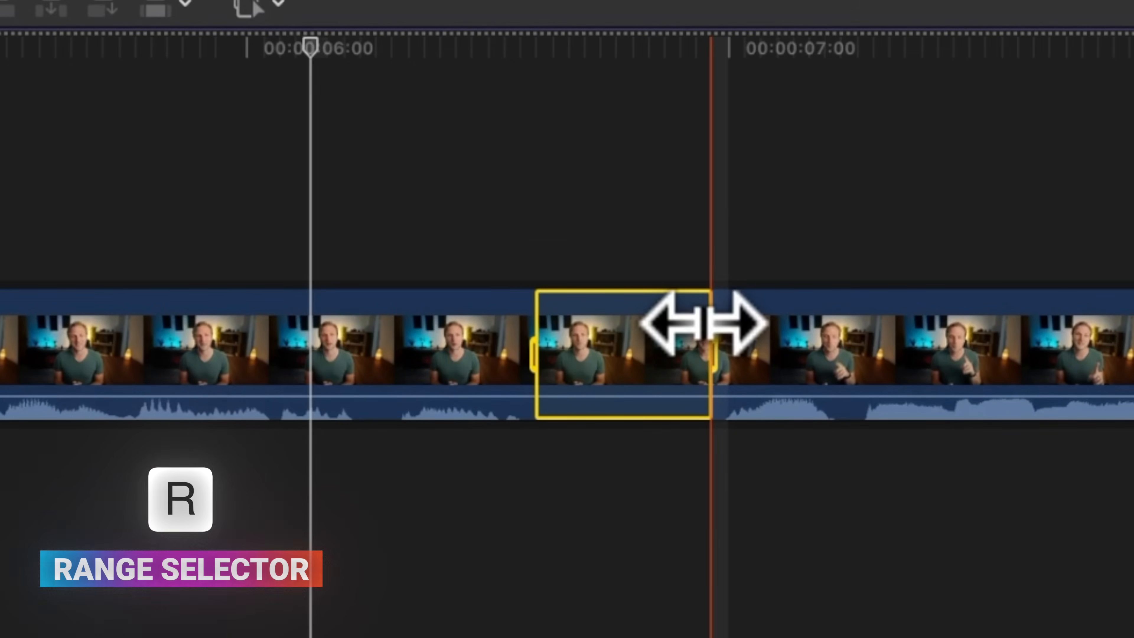
{"action": "key", "text": "Delete"}
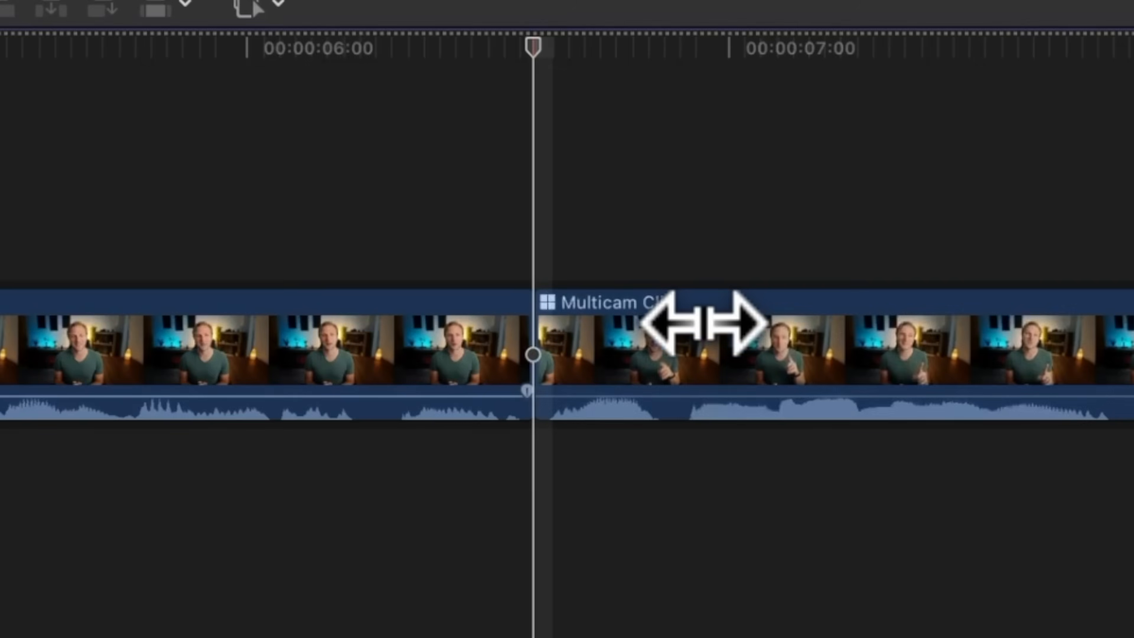
{"action": "key", "text": "a"}
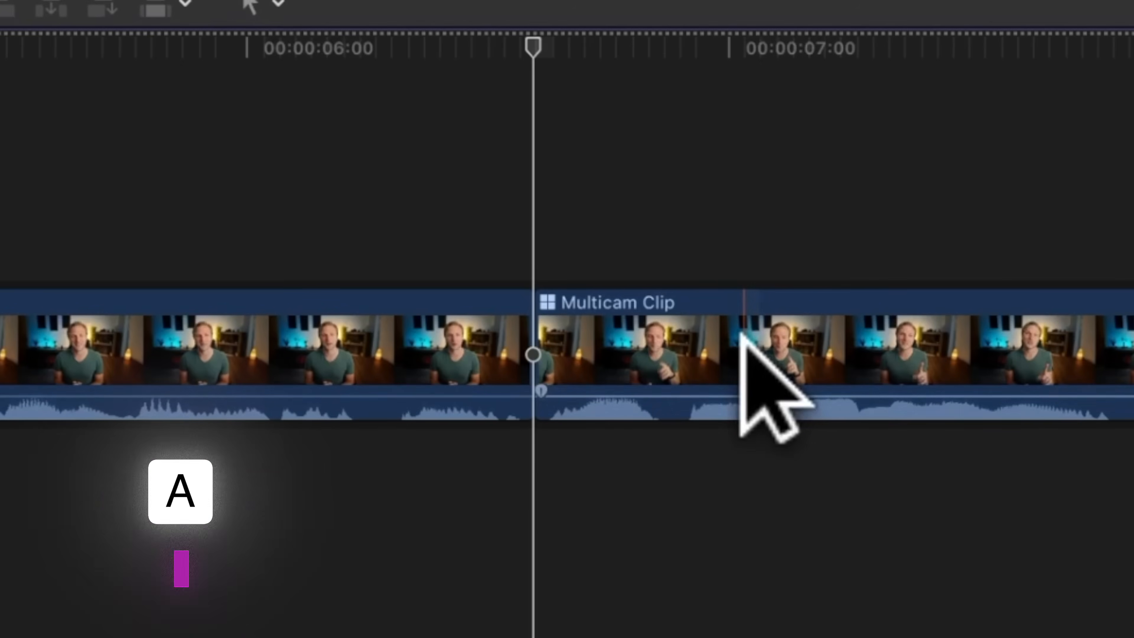
- Expand the audio of the clip after the cut and trim only its video start to form a J-cut
{"action": "left_click", "coordinate": [696, 345]}
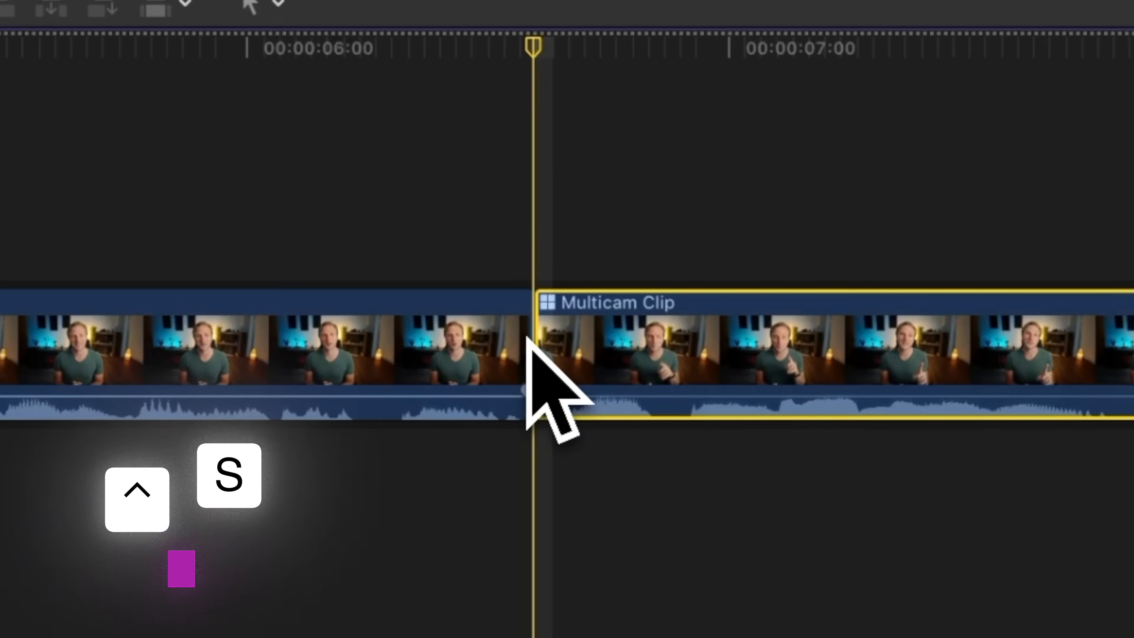
{"action": "key", "text": "ctrl+s"}
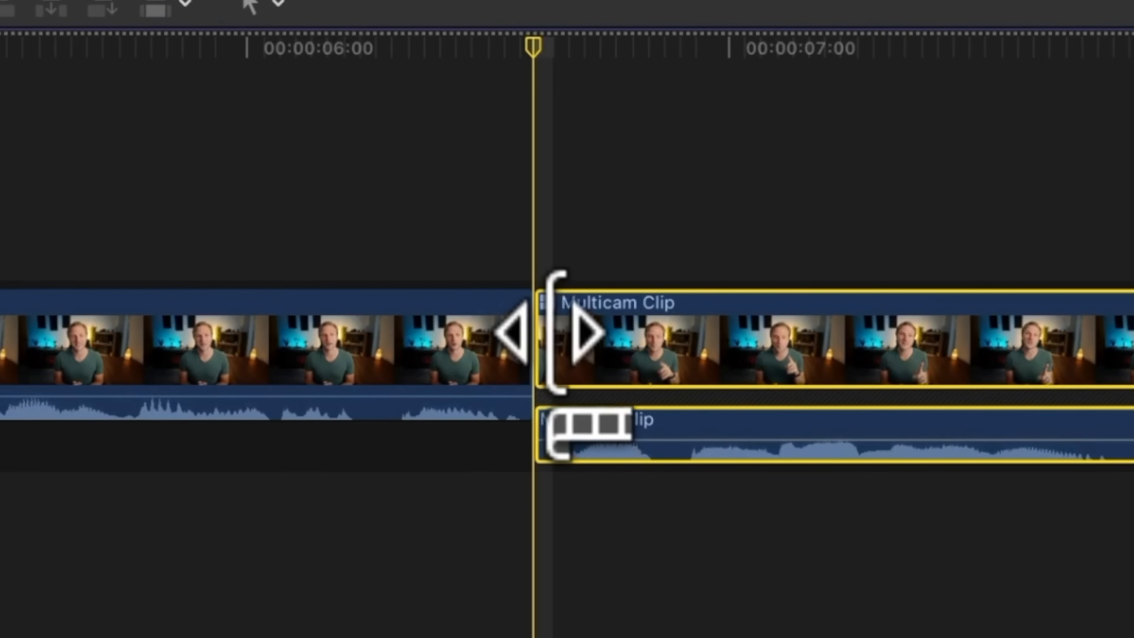
{"action": "left_click_drag", "start_coordinate": [557, 331], "coordinate": [620, 330]}
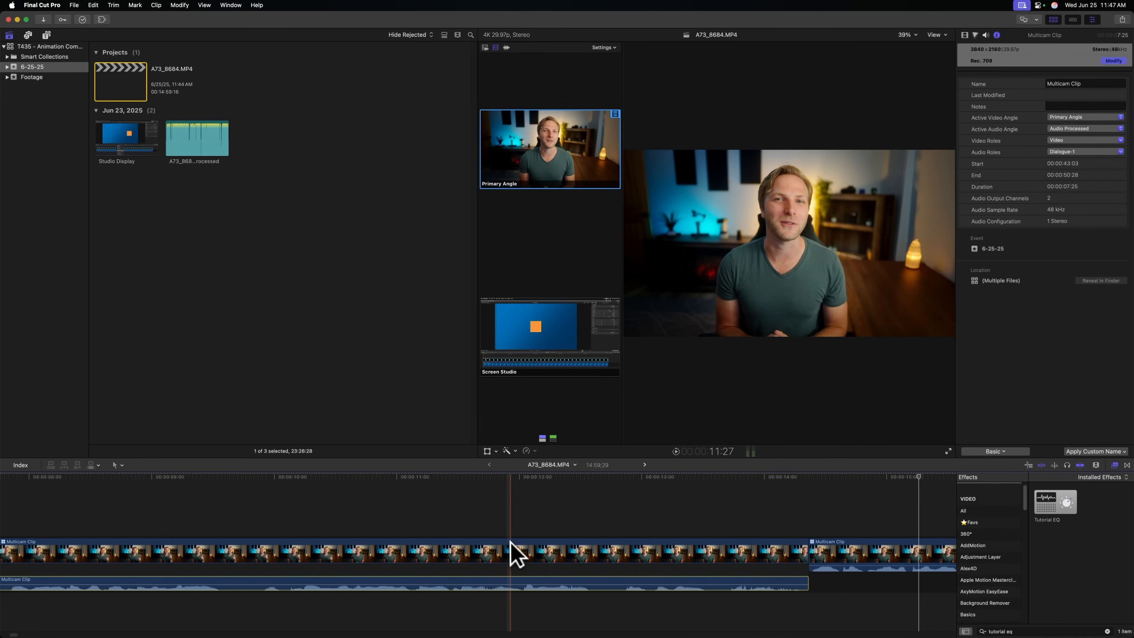
- Find the Jump Cut effect, apply it to the presenter clip near 00:00:11:27, and turn on the on-screen Transform controls
{"action": "left_click", "coordinate": [510, 546]}
{"action": "scroll", "coordinate": [507, 547], "scroll_direction": "left", "scroll_amount": 3}
{"action": "scroll", "coordinate": [195, 509], "scroll_direction": "left", "scroll_amount": 5}
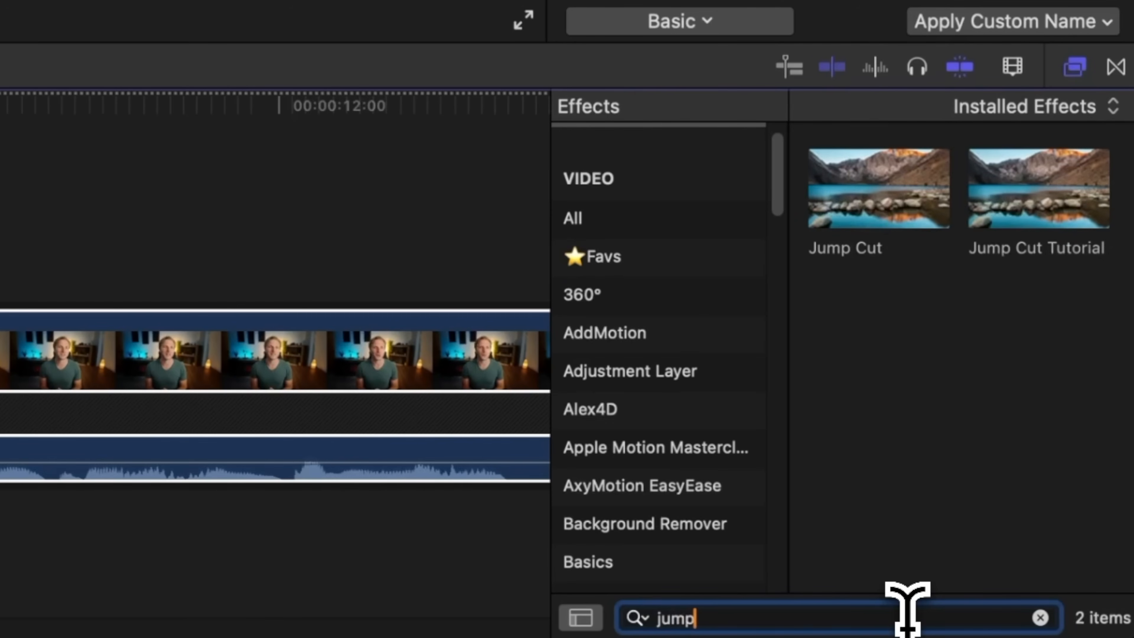
{"action": "left_click_drag", "start_coordinate": [897, 166], "coordinate": [335, 554]}
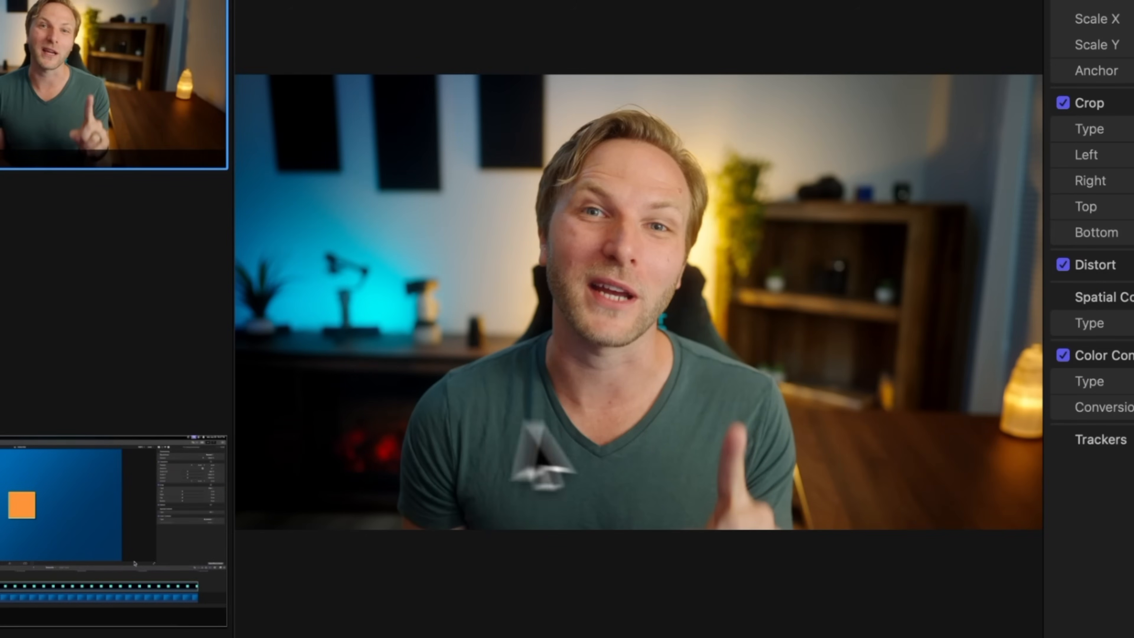
{"action": "key", "text": "shift+t"}
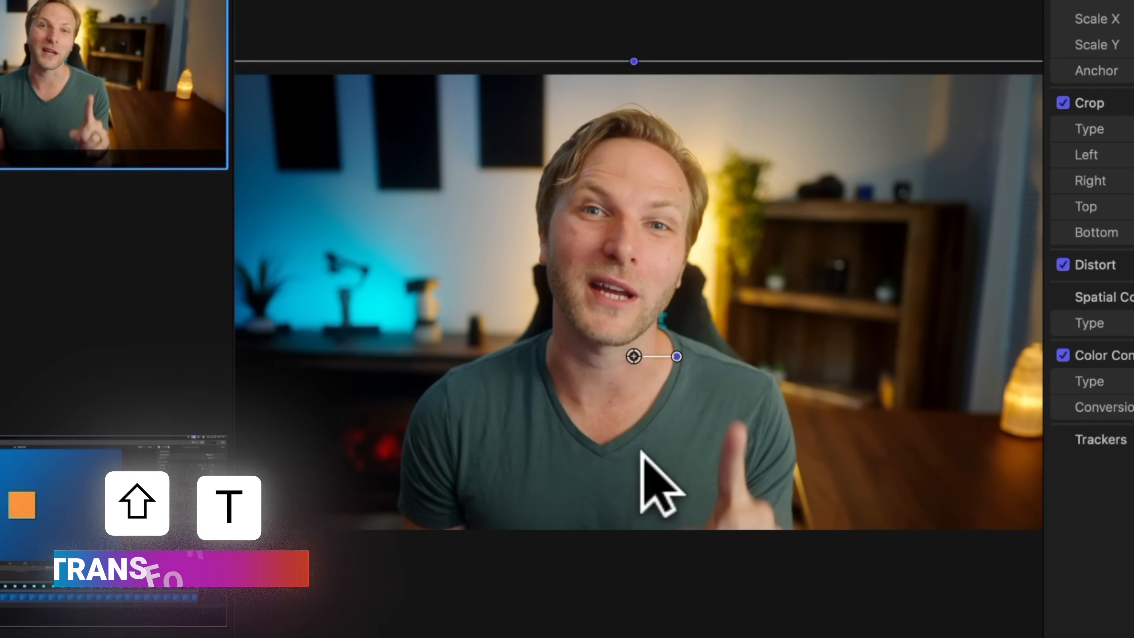
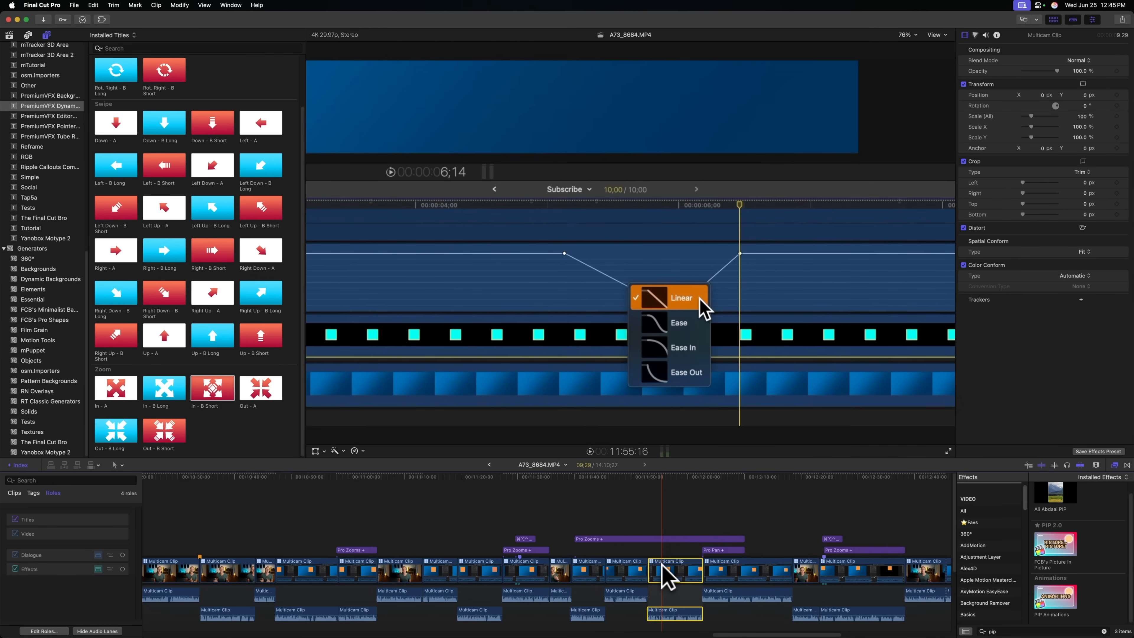
- Add the mCamRig title above the connected screen-recording Multicam Clips near the start of the project
{"action": "key", "text": "shift+z"}
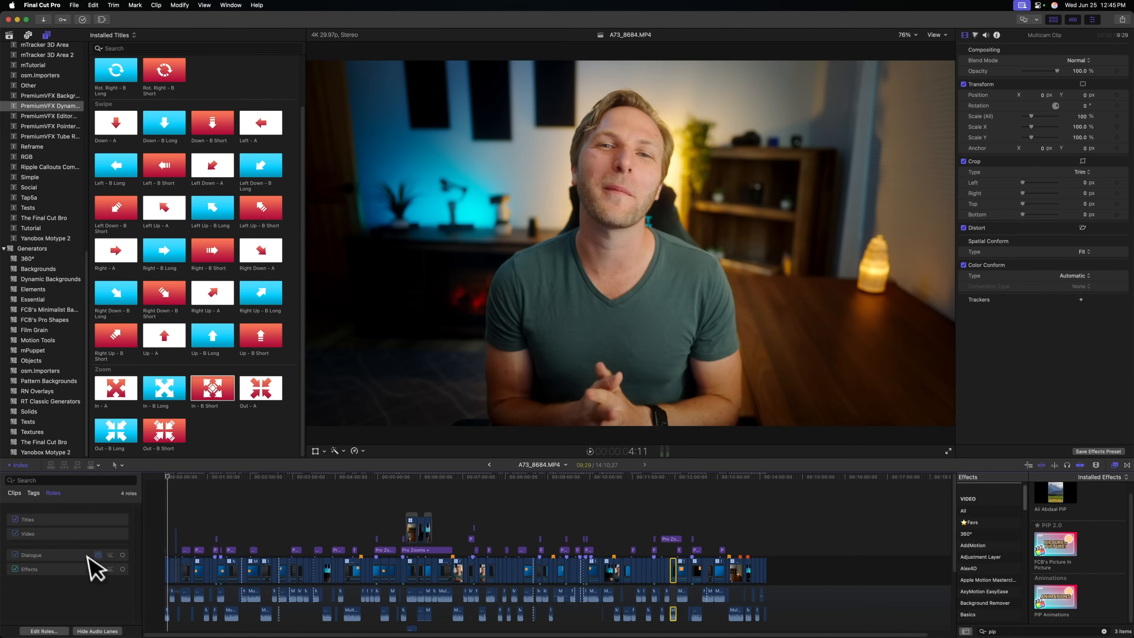
{"action": "key", "text": "z"}
{"action": "left_click_drag", "start_coordinate": [160, 529], "coordinate": [172, 530]}
{"action": "left_click", "coordinate": [311, 515]}
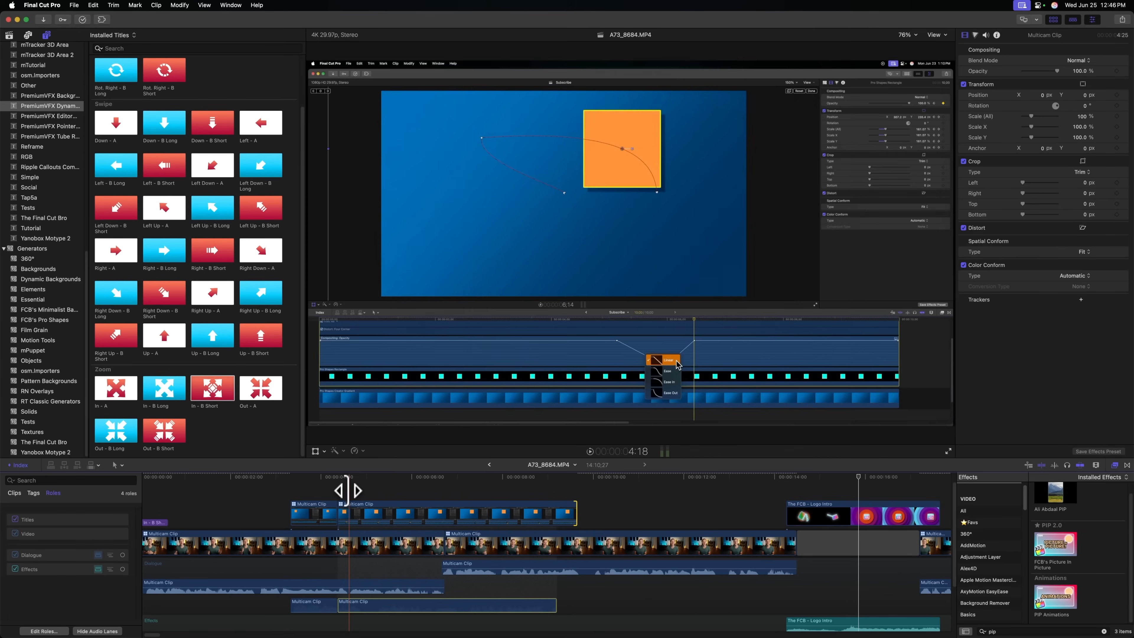
{"action": "scroll", "coordinate": [27, 299], "scroll_direction": "up", "scroll_amount": 6}
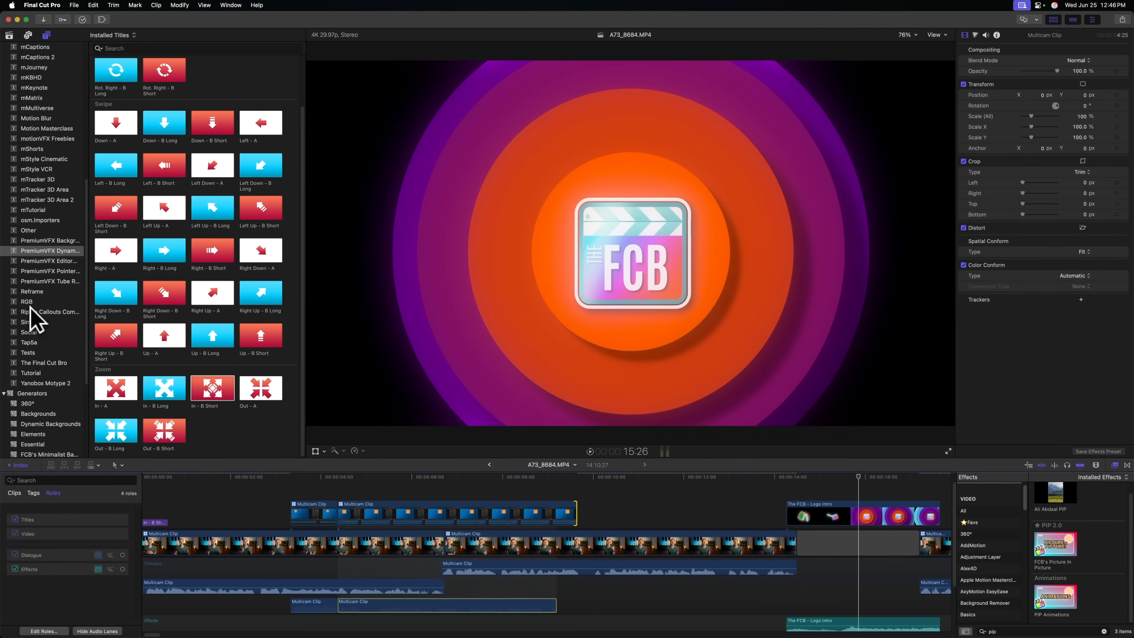
{"action": "scroll", "coordinate": [43, 227], "scroll_direction": "up", "scroll_amount": 3}
{"action": "left_click", "coordinate": [46, 117]}
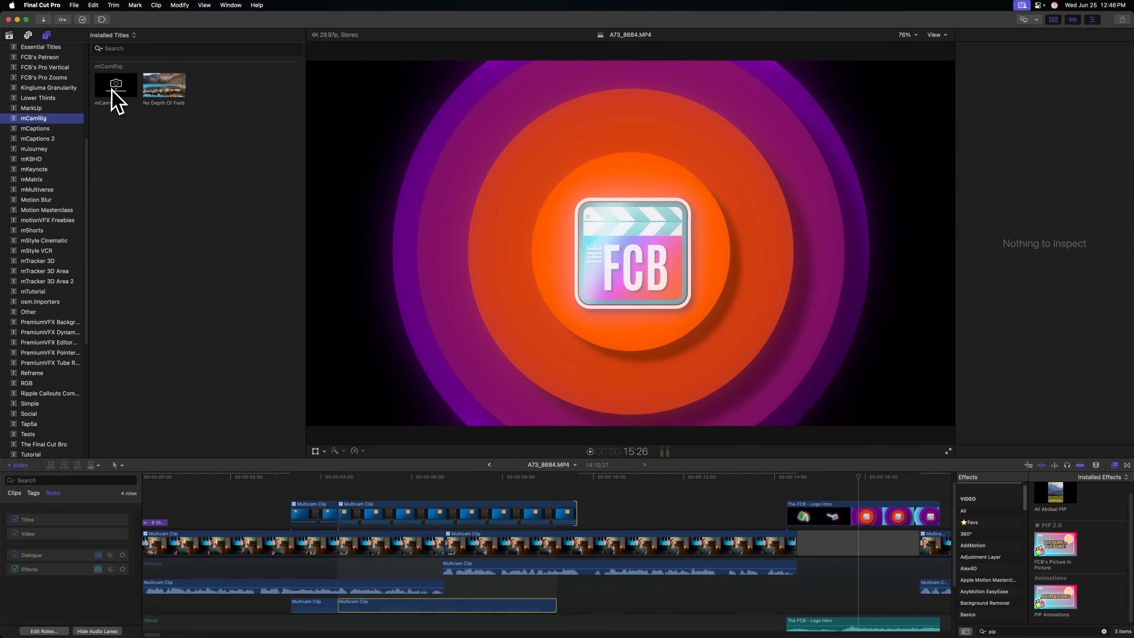
{"action": "left_click_drag", "start_coordinate": [319, 453], "coordinate": [356, 474]}
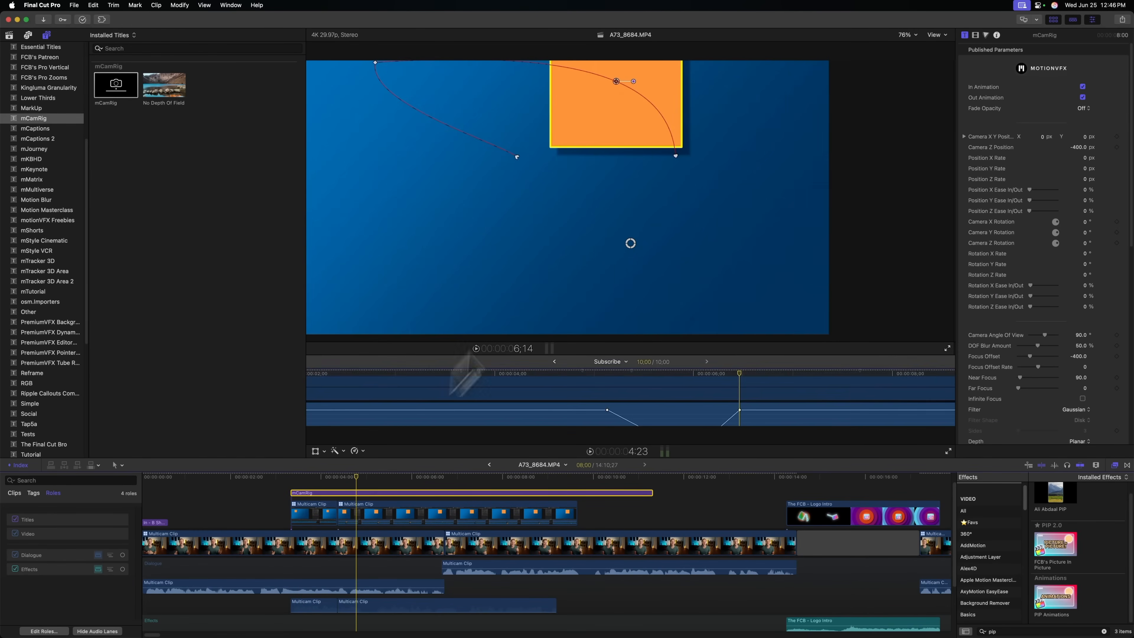
- Move the mCamRig camera position to X -0.18, Y 0.16 and turn off its In and Out animations
{"action": "left_click_drag", "start_coordinate": [618, 238], "coordinate": [565, 183]}
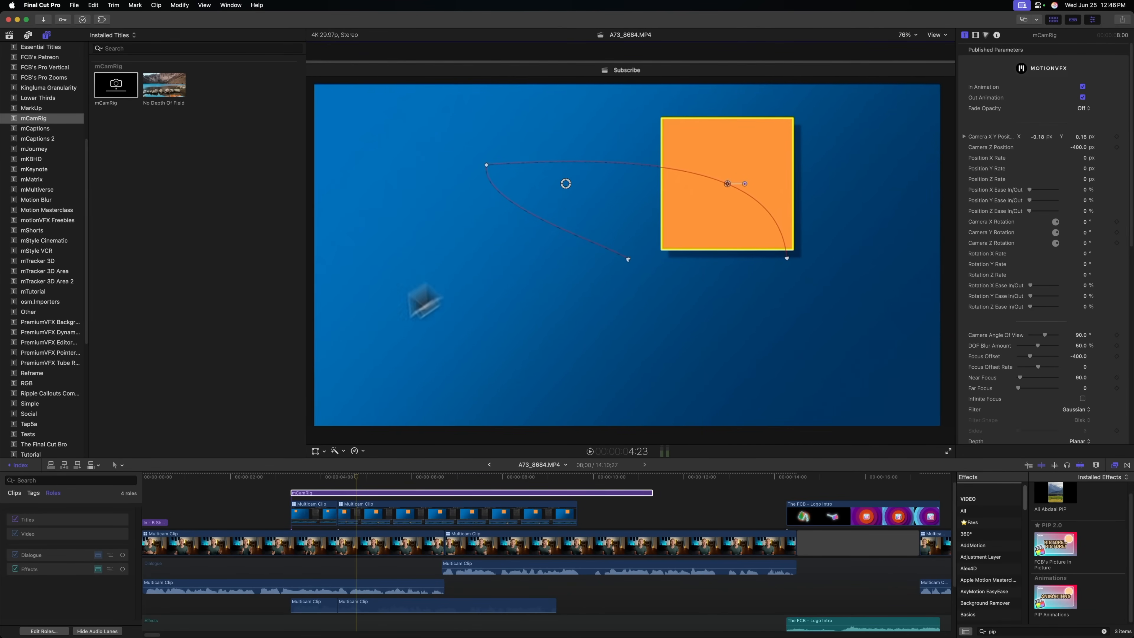
{"action": "left_click", "coordinate": [1083, 86]}
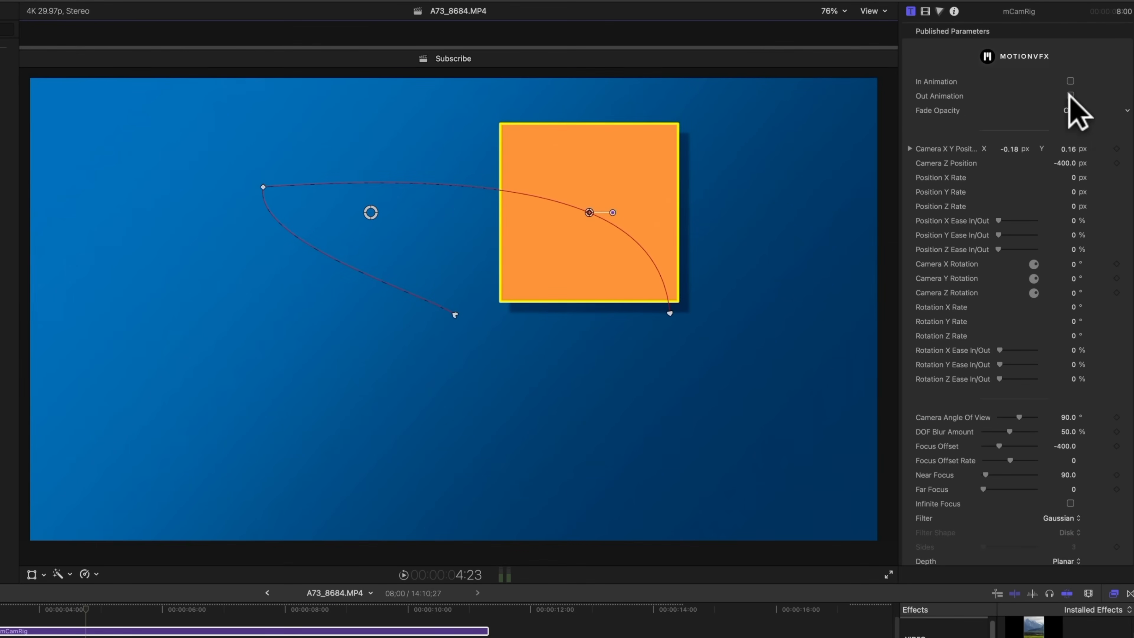
- Trim the mCamRig title to a 1:01 duration and set its Rotation Y Rate to -6.41°
{"action": "left_click", "coordinate": [17, 630]}
{"action": "key", "text": "alt+]"}
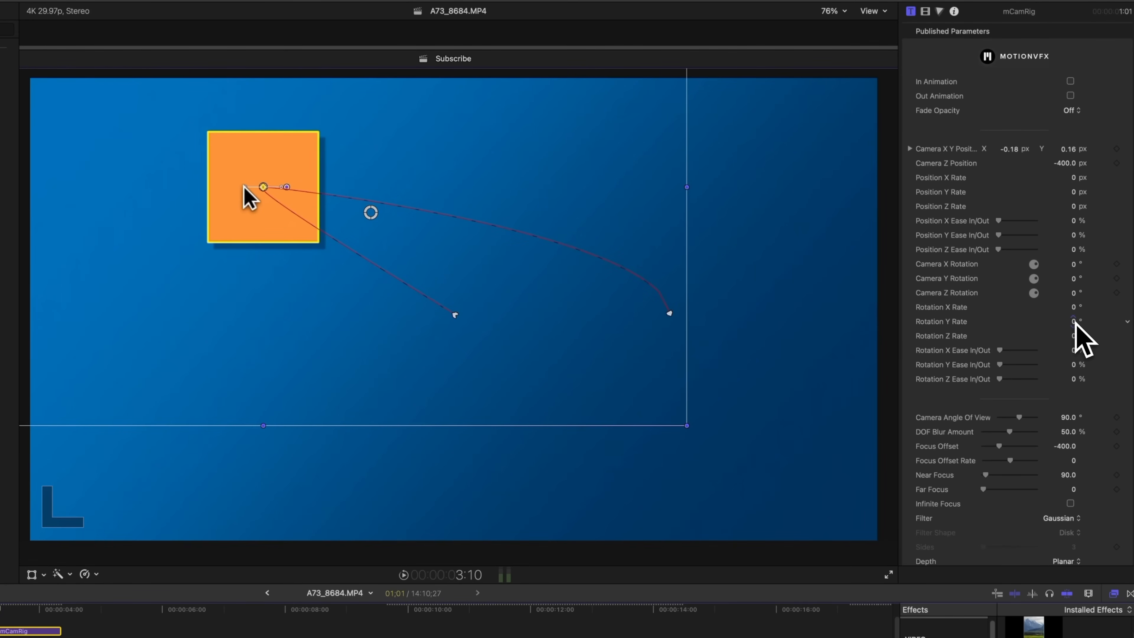
{"action": "left_click_drag", "start_coordinate": [1074, 321], "coordinate": [1074, 322]}
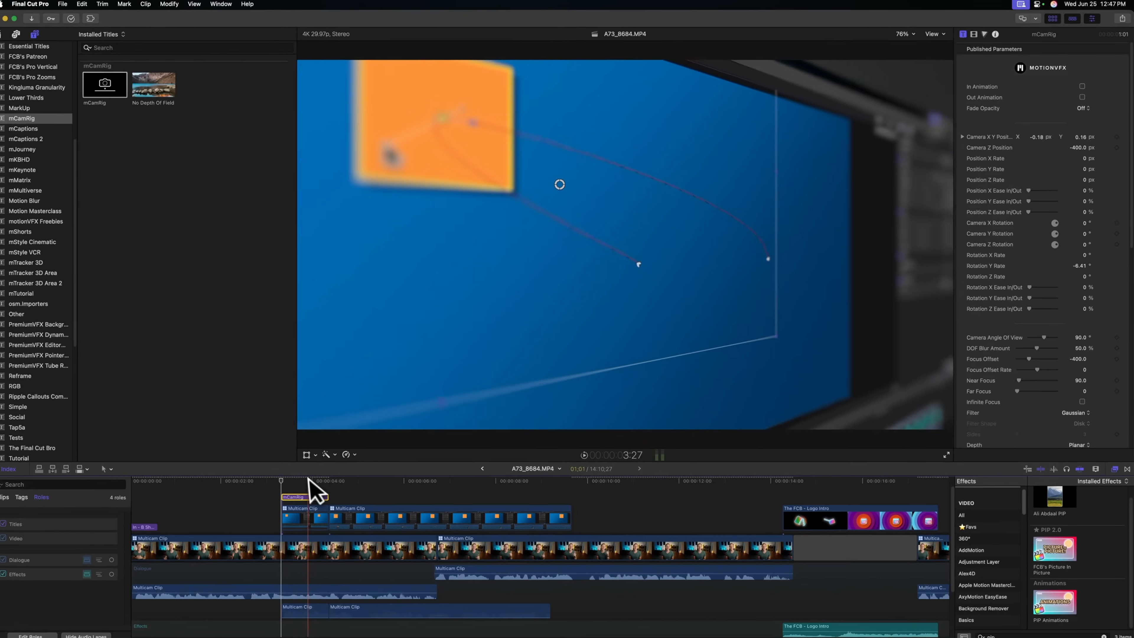
{"action": "left_click_drag", "start_coordinate": [330, 474], "coordinate": [333, 473]}
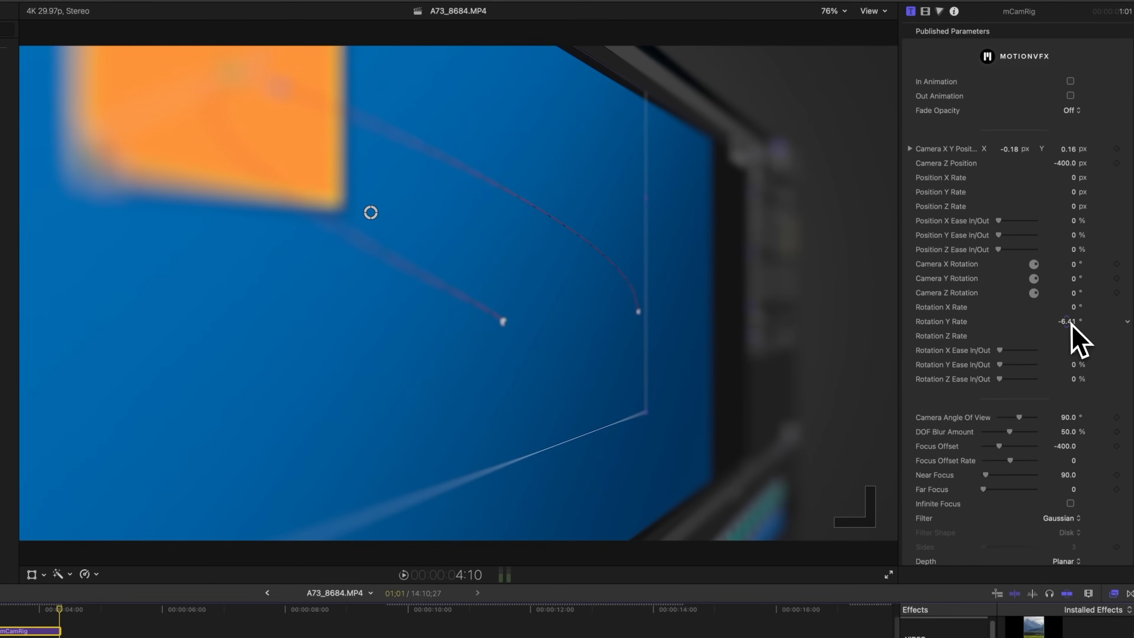
- Set the mCamRig title's Rotation Y Rate to -3.3°, camera position to X -0.33, Y 0.2, and Focus Offset to -570
{"action": "left_click_drag", "start_coordinate": [1073, 322], "coordinate": [1037, 322]}
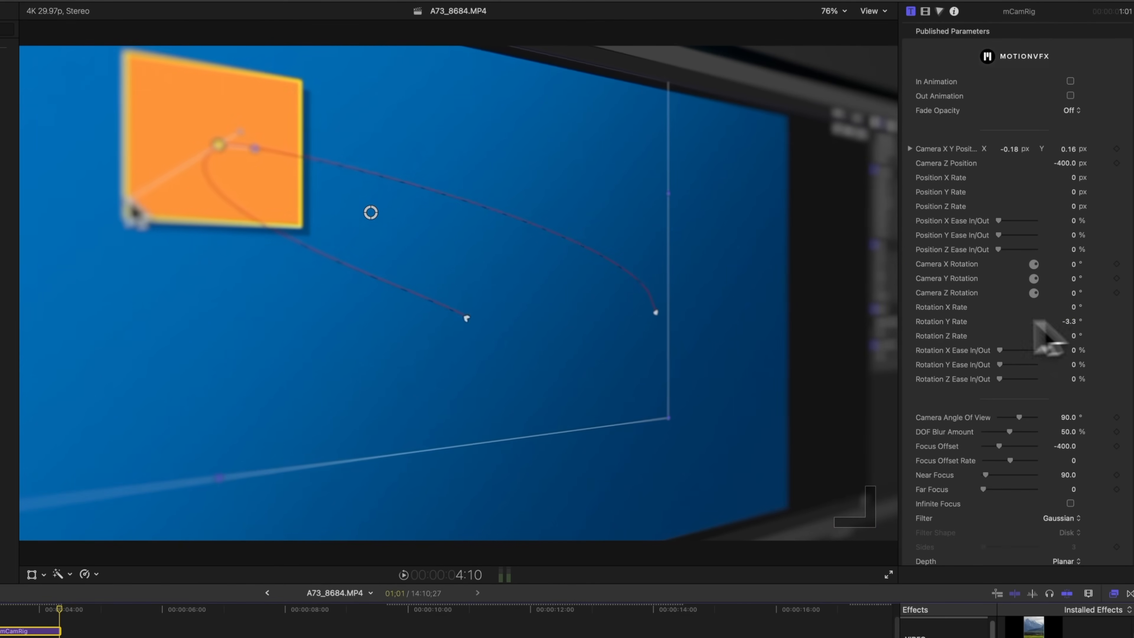
{"action": "left_click_drag", "start_coordinate": [371, 214], "coordinate": [301, 200]}
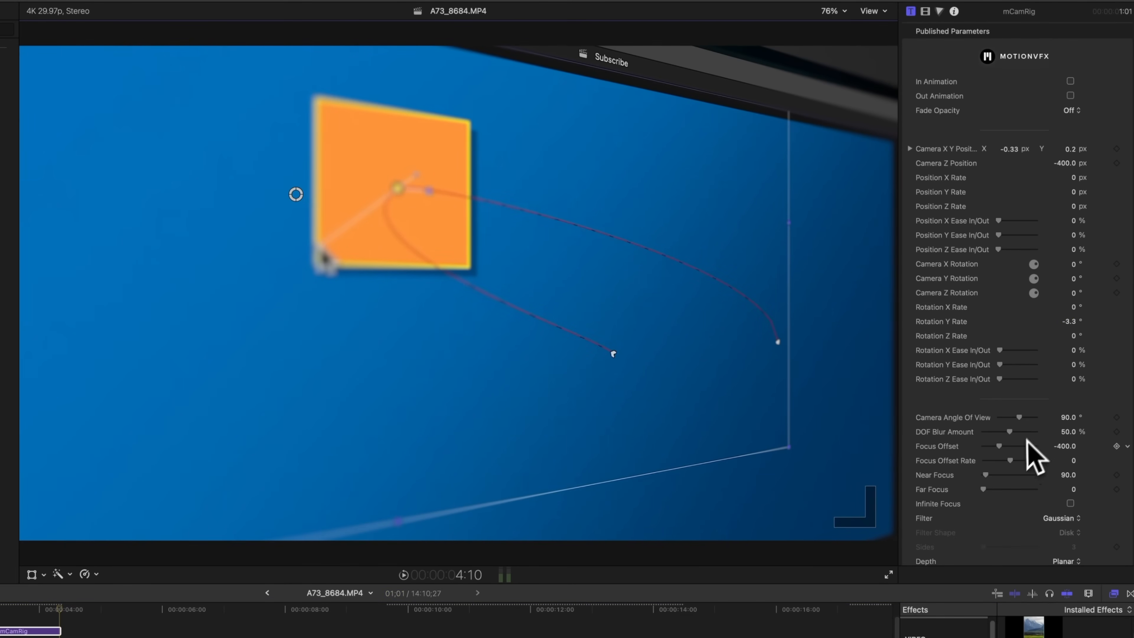
{"action": "left_click_drag", "start_coordinate": [999, 448], "coordinate": [994, 449]}
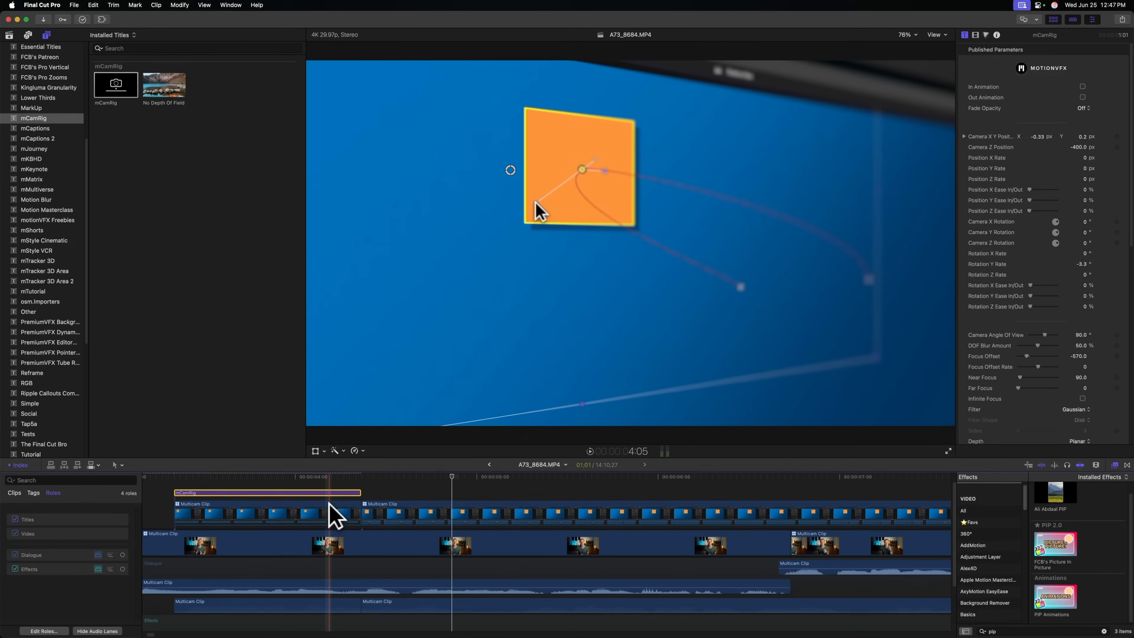
- Retime the screen-recording clip under the mCamRig title to 67% speed and extend the title to a matching 1:16 duration
{"action": "left_click", "coordinate": [335, 516]}
{"action": "key", "text": "cmd+r"}
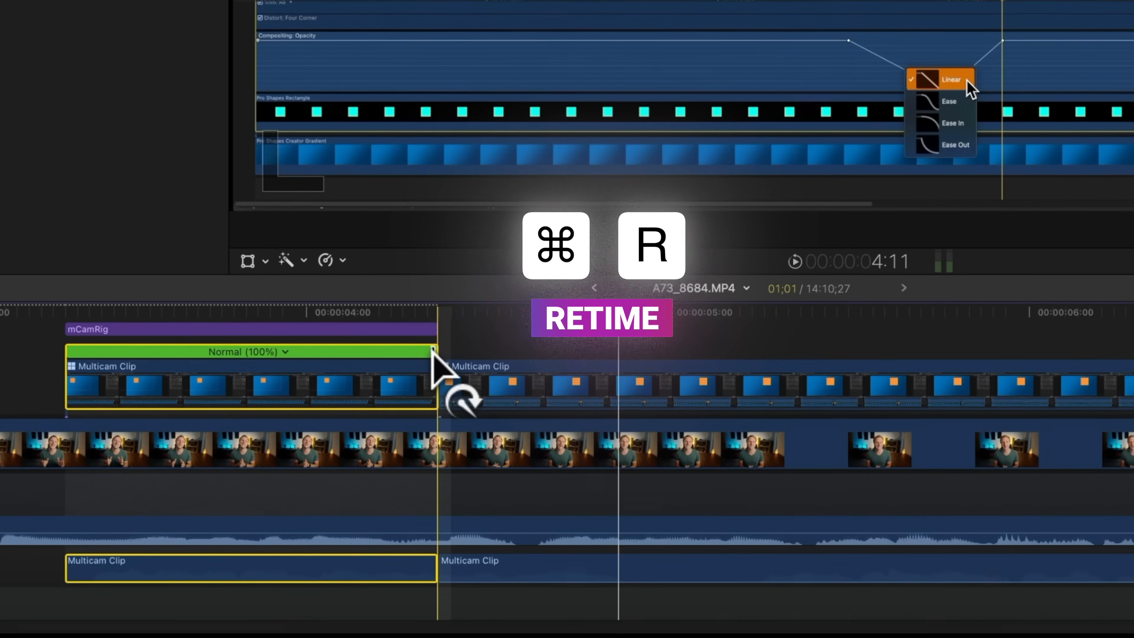
{"action": "left_click_drag", "start_coordinate": [432, 350], "coordinate": [617, 354]}
{"action": "left_click_drag", "start_coordinate": [464, 365], "coordinate": [674, 446]}
{"action": "left_click_drag", "start_coordinate": [440, 397], "coordinate": [616, 392]}
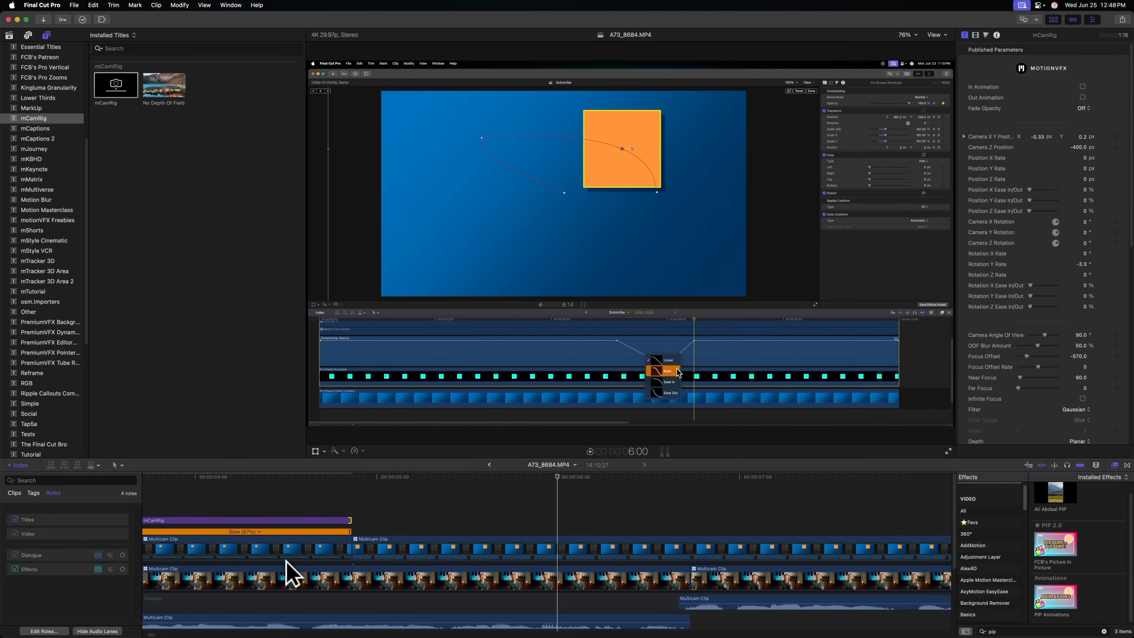
{"action": "key", "text": "super+minus"}
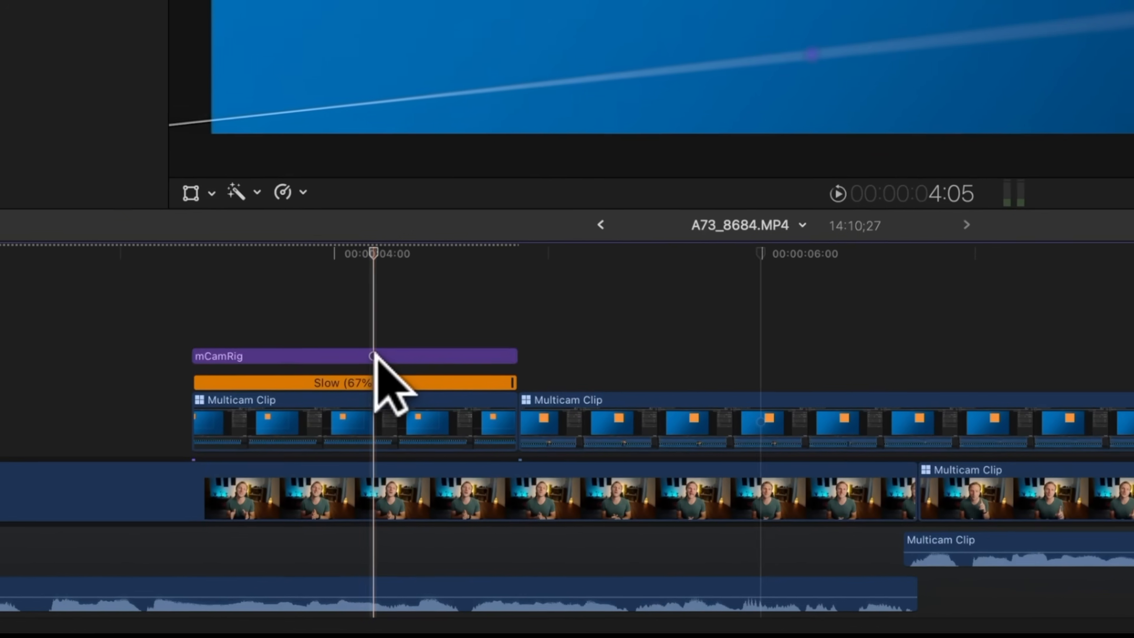
- Duplicate the mCamRig title and connect the copy directly after the original, above the next screen-recording Multicam Clip
{"action": "left_click", "coordinate": [391, 503]}
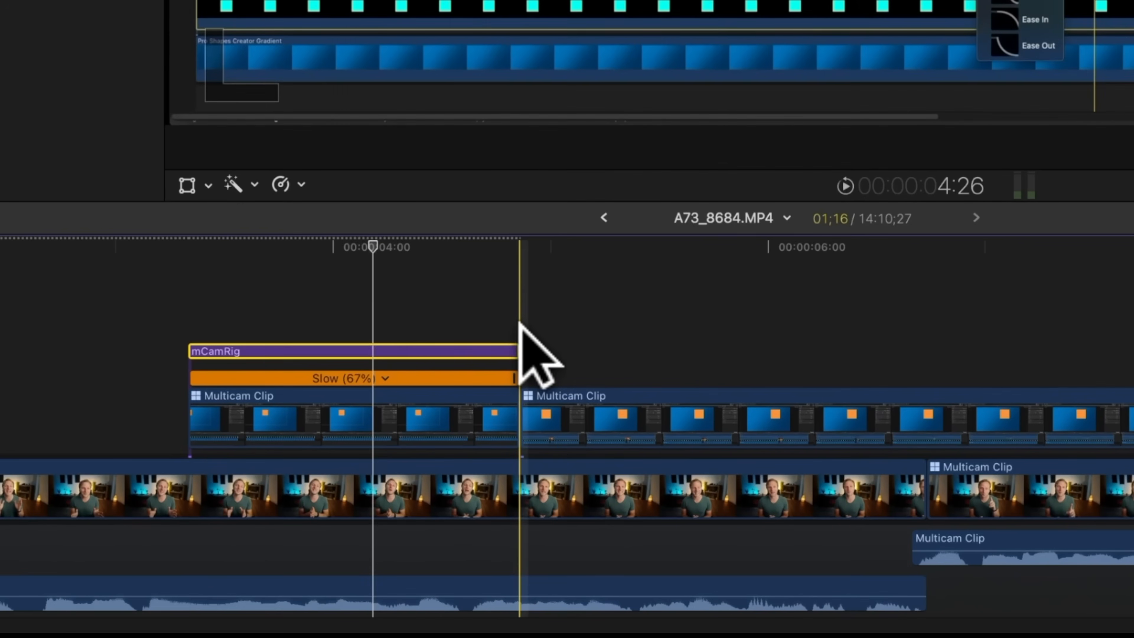
{"action": "key", "text": "alt+v"}
{"action": "left_click", "coordinate": [593, 369]}
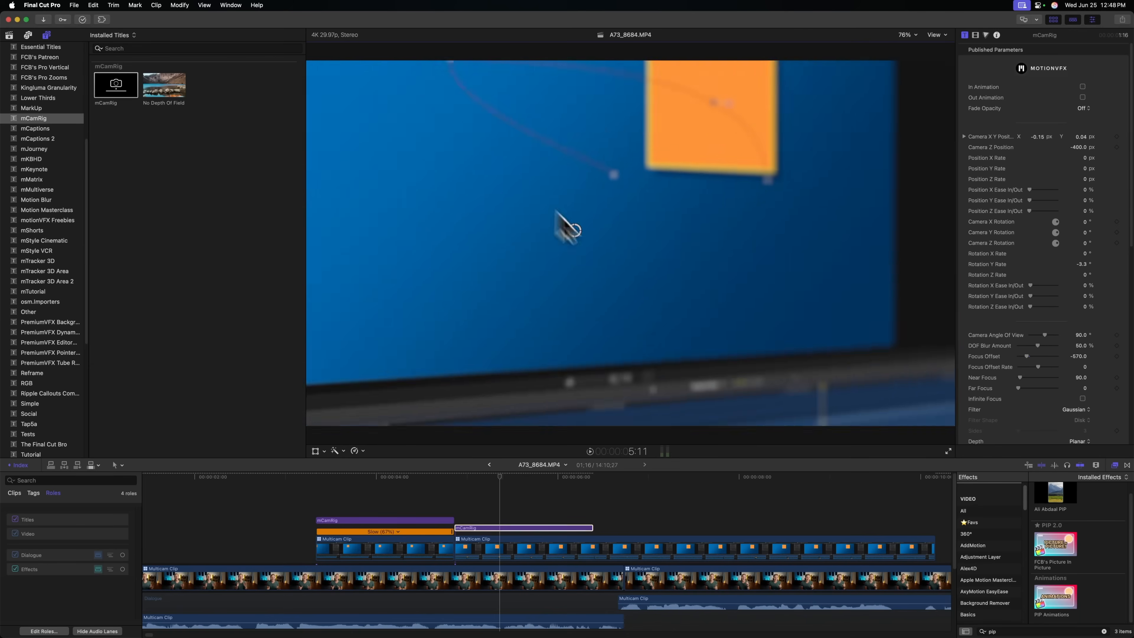
- Move the second mCamRig's camera position to X 0.04, Y -0.23 and set its Rotation Y Rate to 3°
{"action": "left_click_drag", "start_coordinate": [571, 228], "coordinate": [647, 325]}
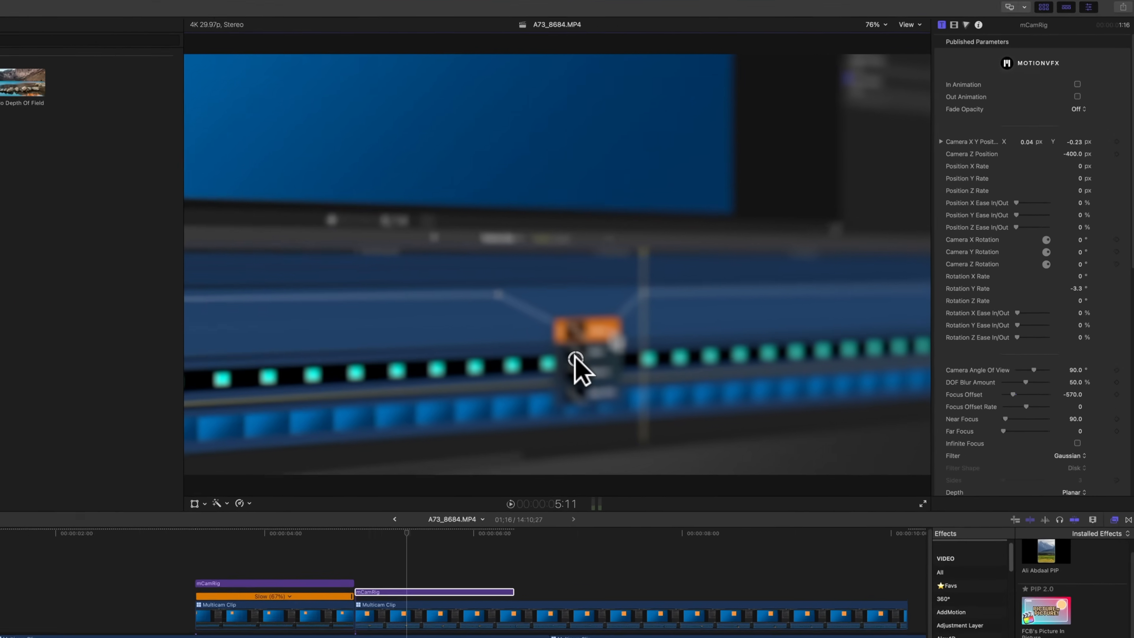
{"action": "left_click", "coordinate": [1067, 328]}
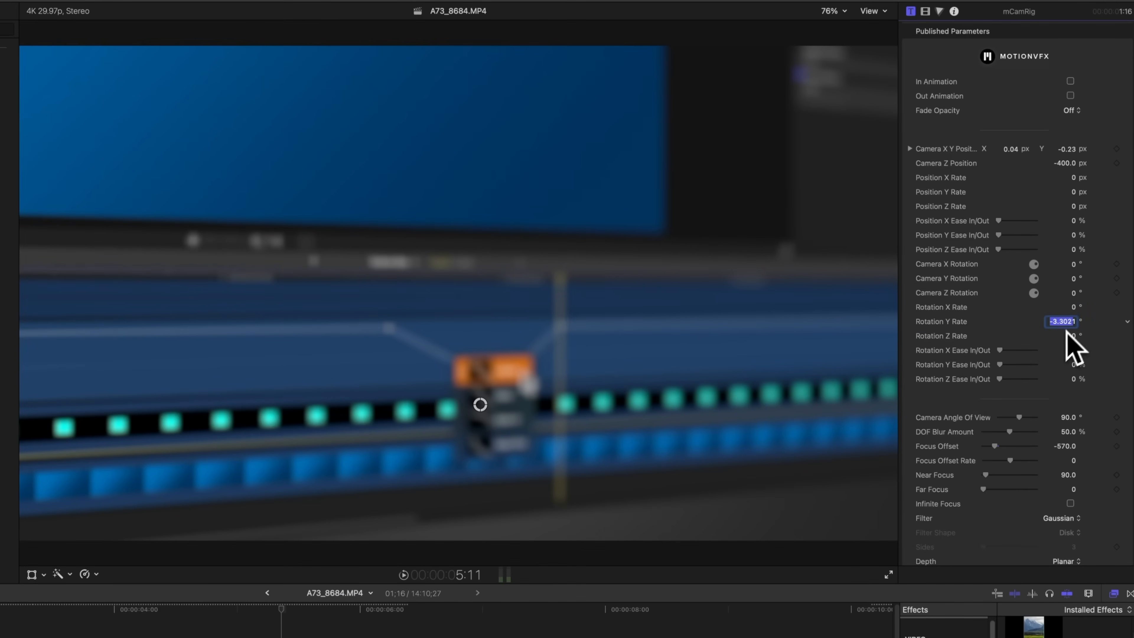
{"action": "type", "text": "3"}
{"action": "key", "text": "Return"}
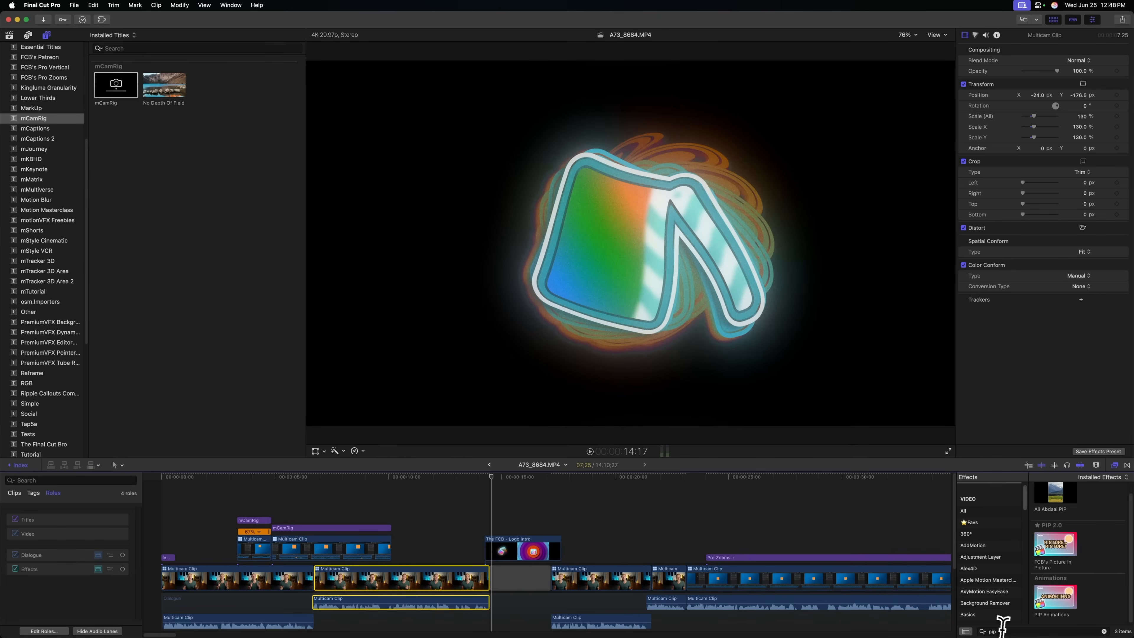
- Find the Pro Burns effect and apply it to the presenter clip just before the logo intro
{"action": "double_click", "coordinate": [1004, 631]}
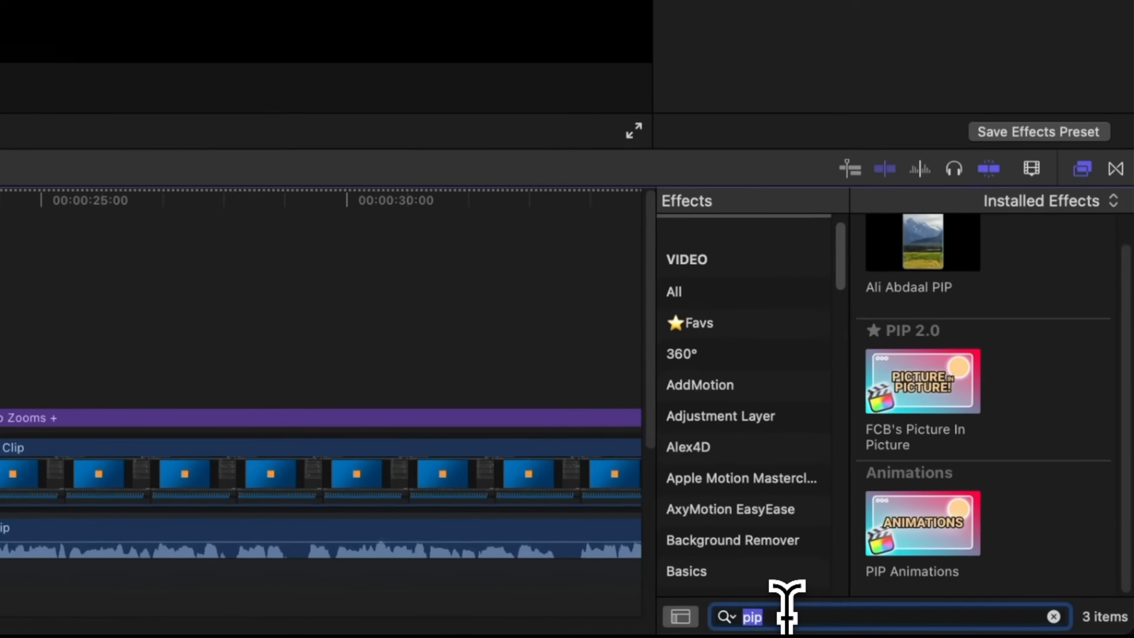
{"action": "type", "text": "pro bars"}
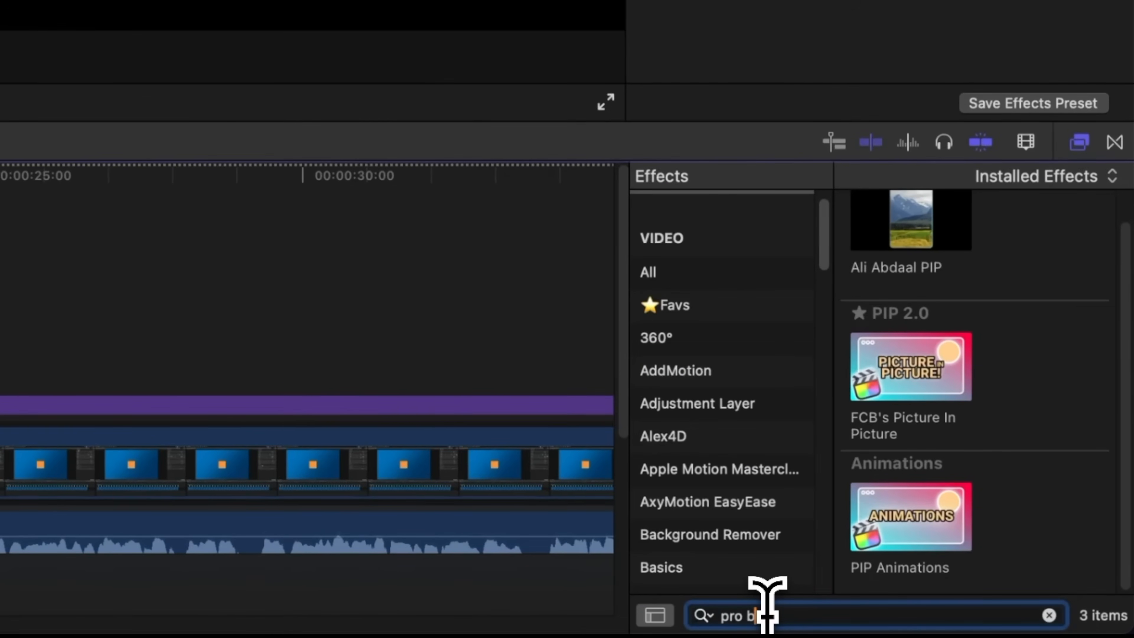
{"action": "left_click_drag", "start_coordinate": [937, 274], "coordinate": [419, 577]}
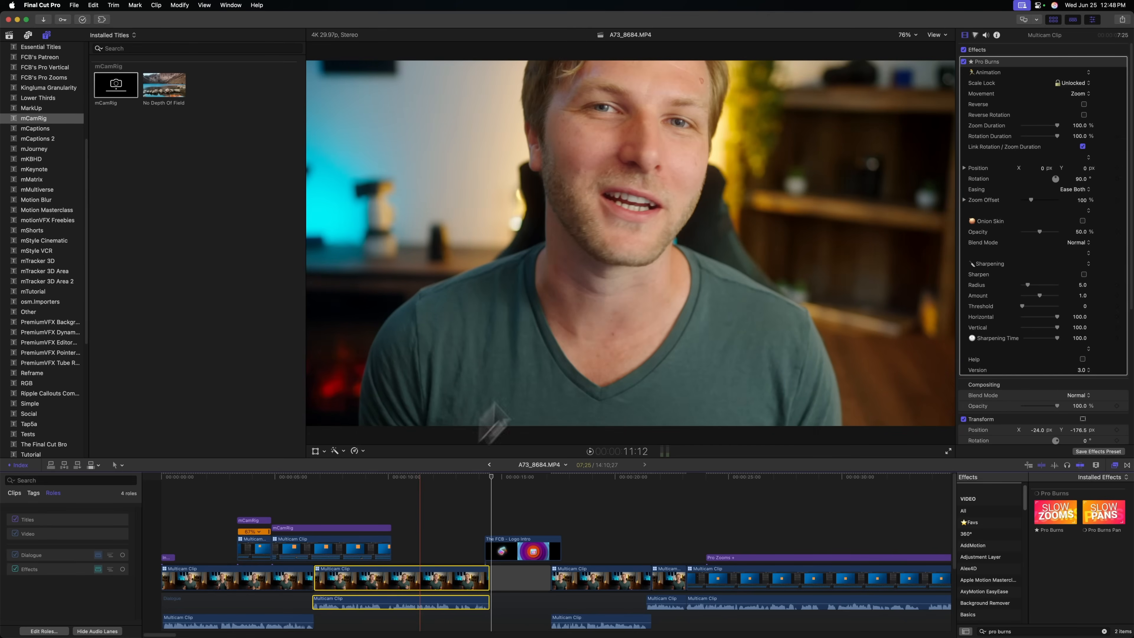
{"action": "left_click", "coordinate": [421, 577]}
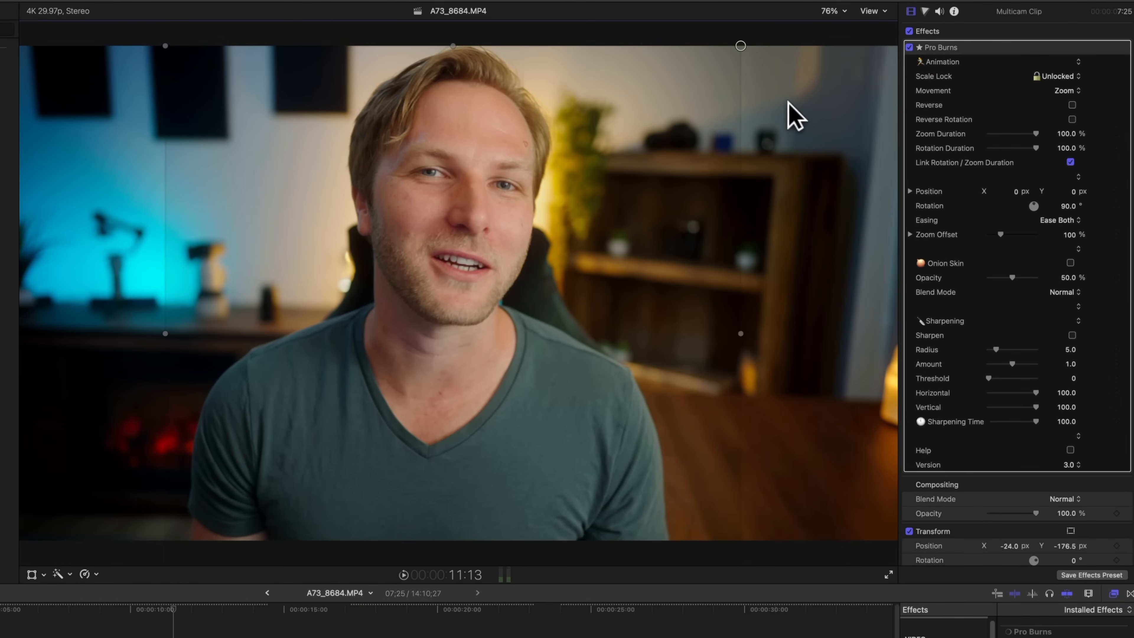
- Reset the presenter clip's Transform position and scale, and frame the Pro Burns zoom at position X -0.01, Y 0.02
{"action": "left_click_drag", "start_coordinate": [747, 185], "coordinate": [752, 174]}
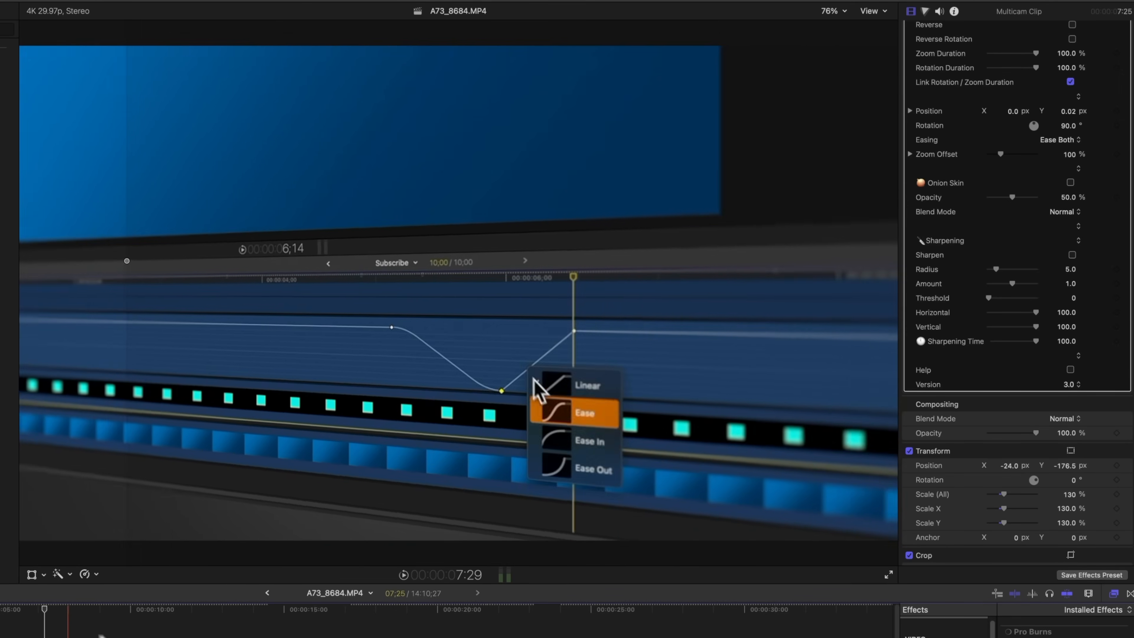
{"action": "left_click_drag", "start_coordinate": [127, 609], "coordinate": [222, 609]}
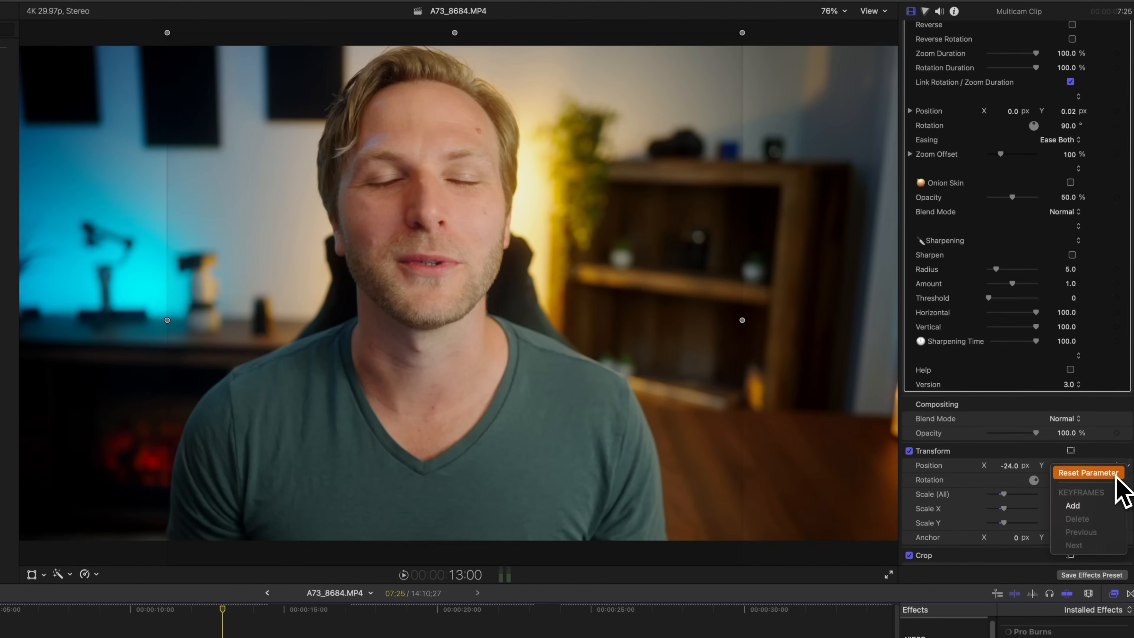
{"action": "left_click", "coordinate": [1115, 475]}
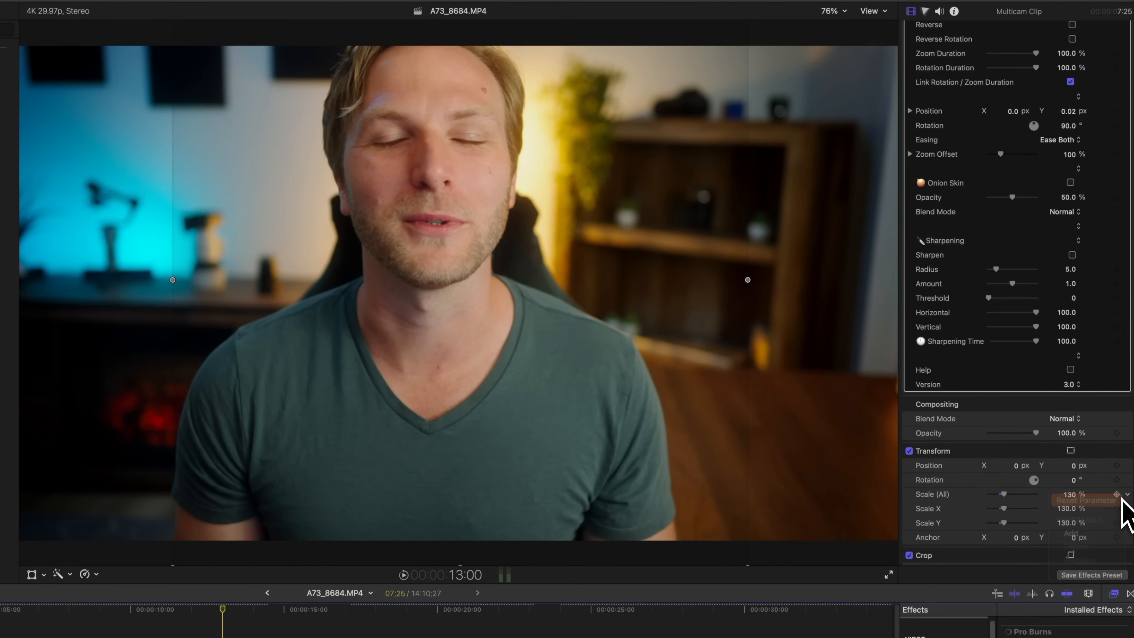
{"action": "left_click", "coordinate": [1122, 500]}
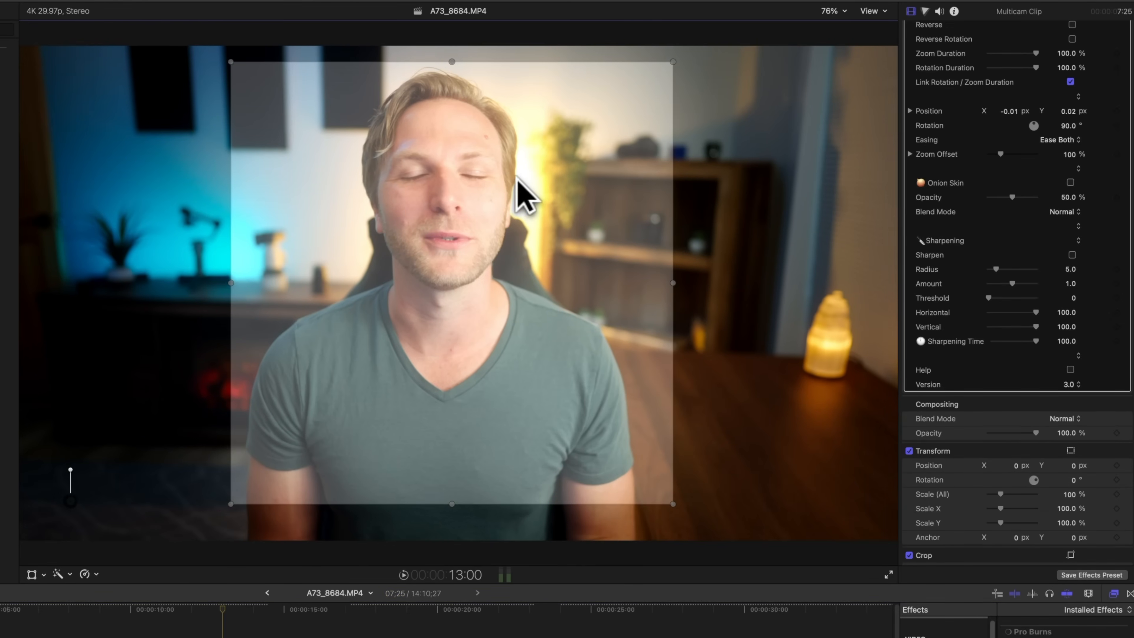
{"action": "key", "text": "space"}
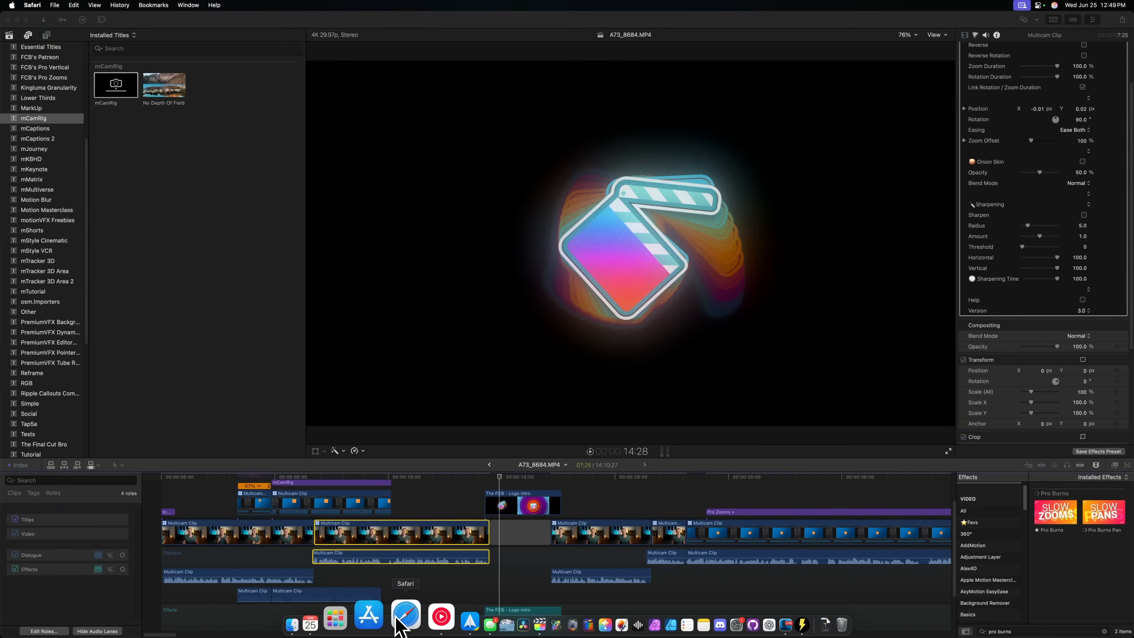
- Switch to Safari, open Envato Elements and go to its full music library
{"action": "left_click", "coordinate": [414, 617]}
{"action": "type", "text": "enva"}
{"action": "key", "text": "Return"}
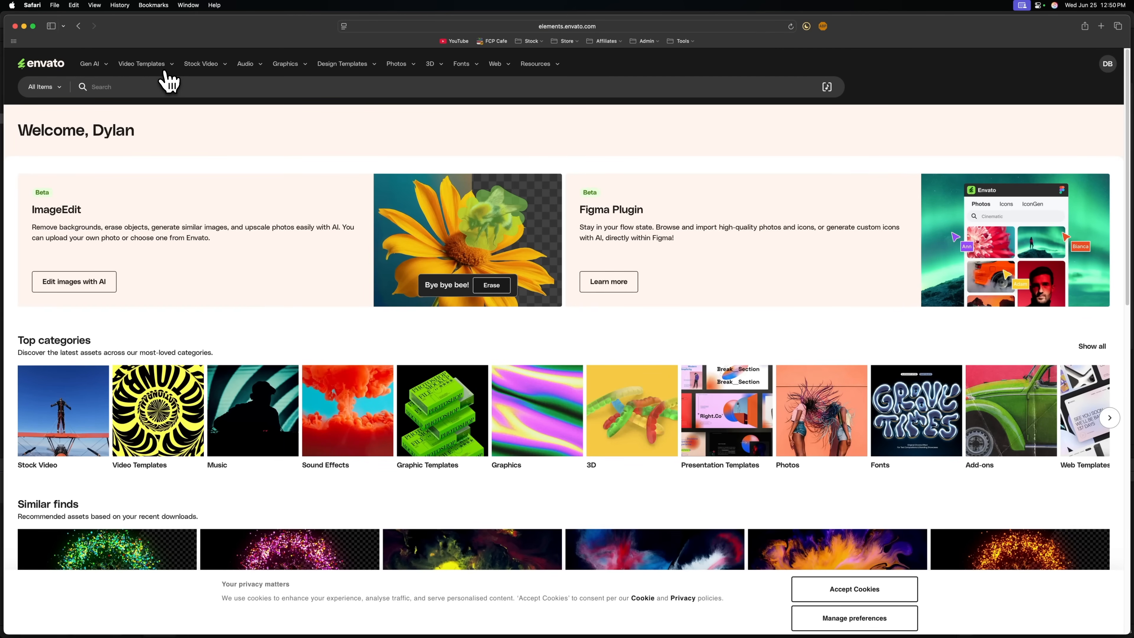
{"action": "left_click", "coordinate": [253, 67]}
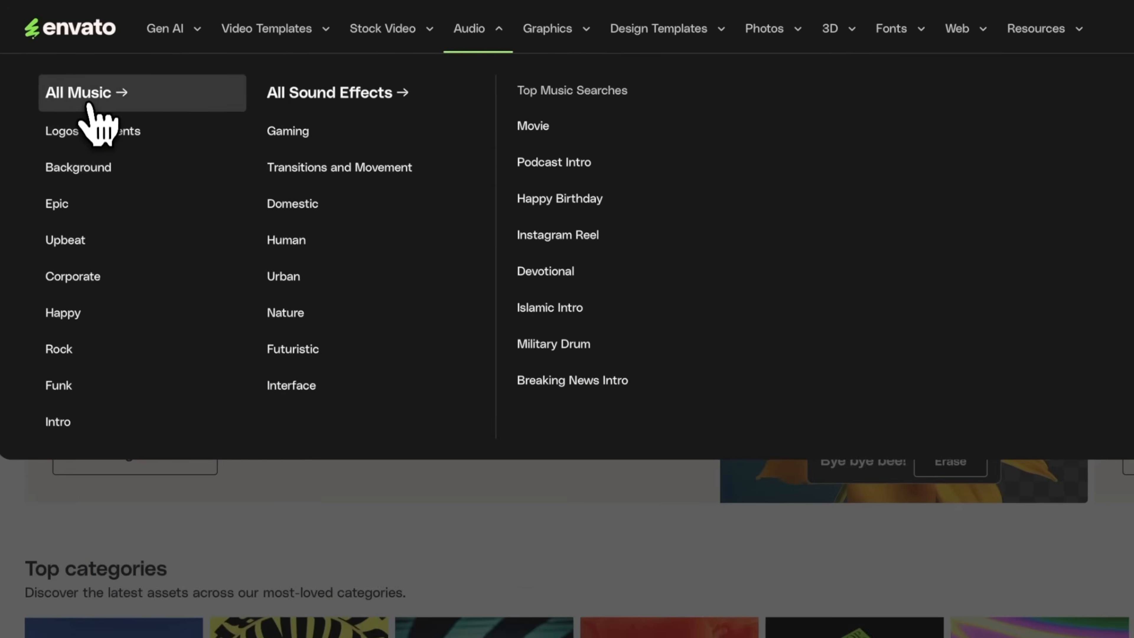
{"action": "left_click", "coordinate": [51, 99]}
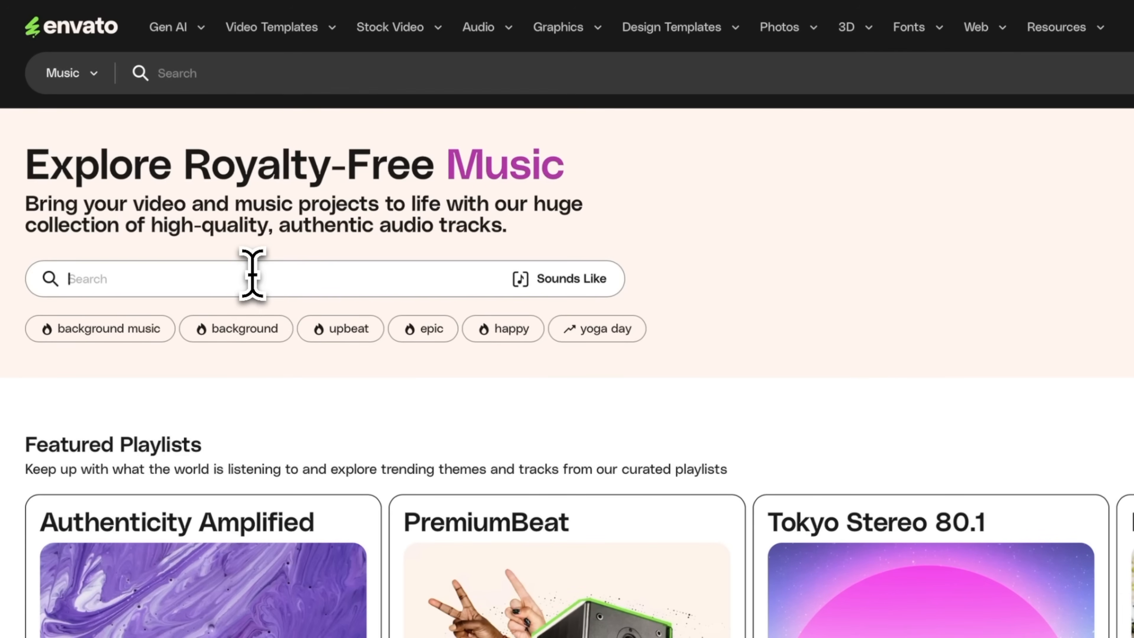
- Search the music library for funky and download the track The Funky Is On
{"action": "type", "text": "funky"}
{"action": "key", "text": "Return"}
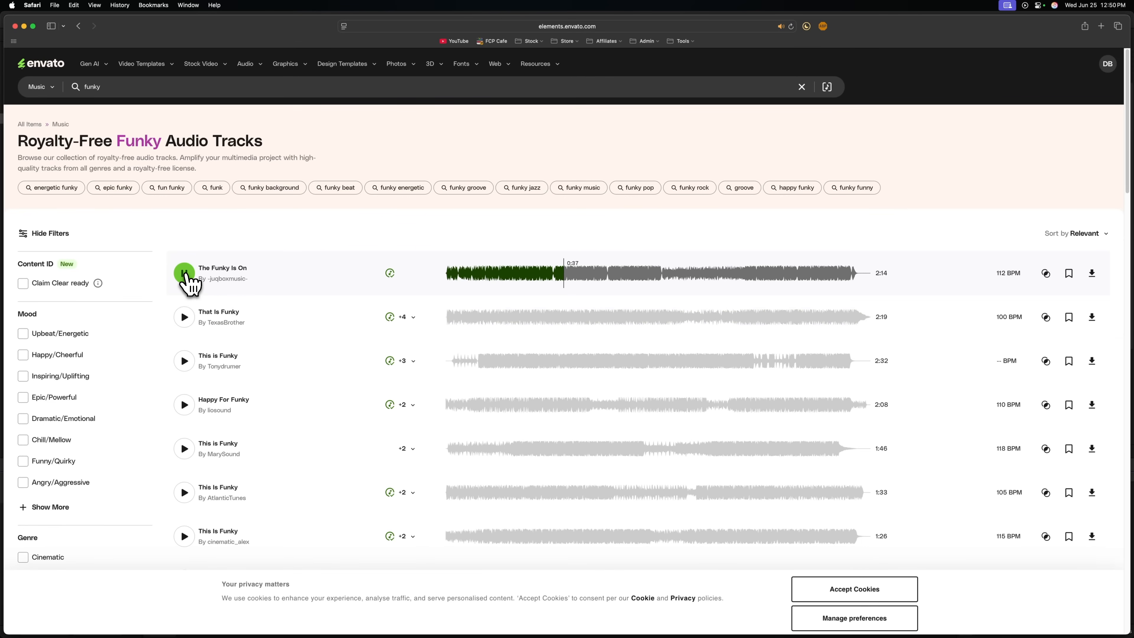
{"action": "left_click", "coordinate": [1092, 274]}
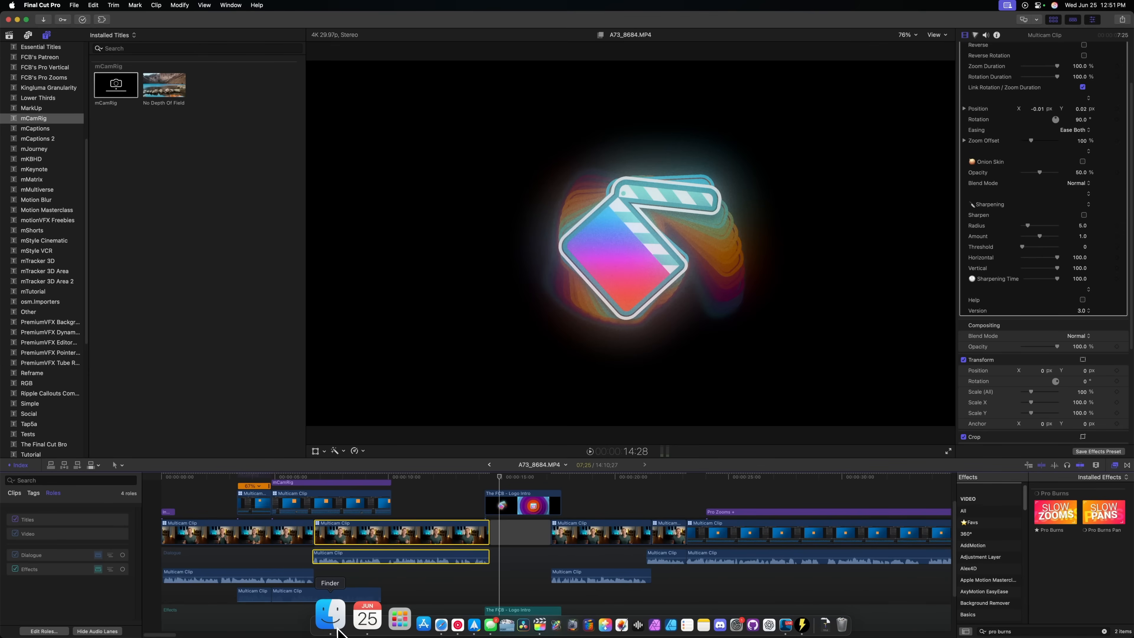
- Switch to Finder, add Life Of The Party.wav below the dialogue near the project's start, and assign it the Music role
{"action": "left_click", "coordinate": [337, 630]}
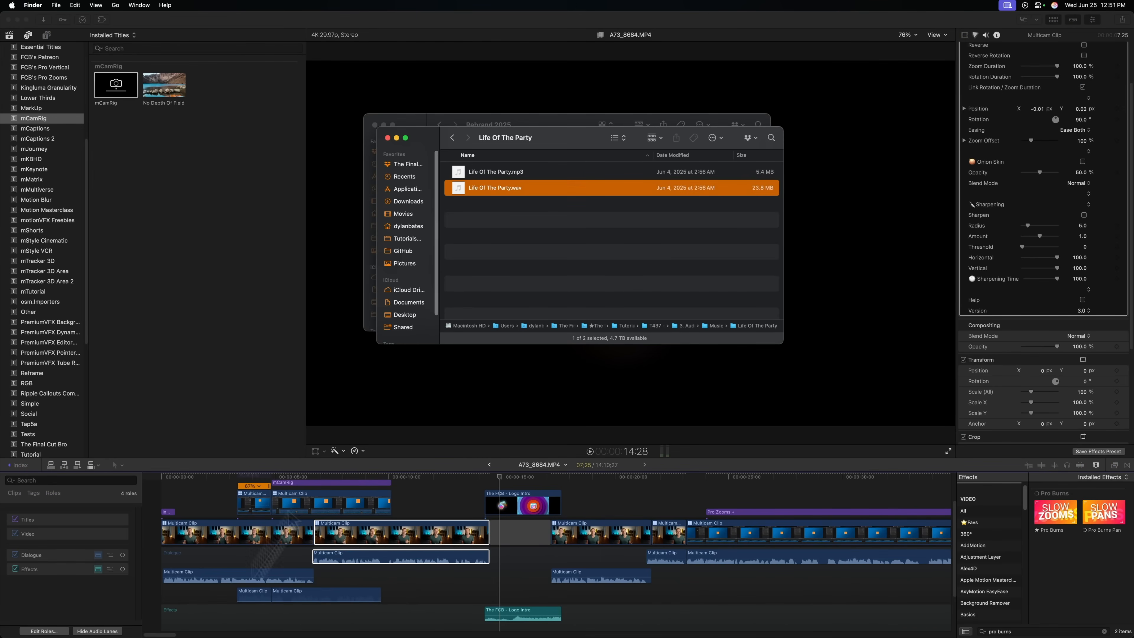
{"action": "scroll", "coordinate": [384, 560], "scroll_direction": "down", "scroll_amount": 3}
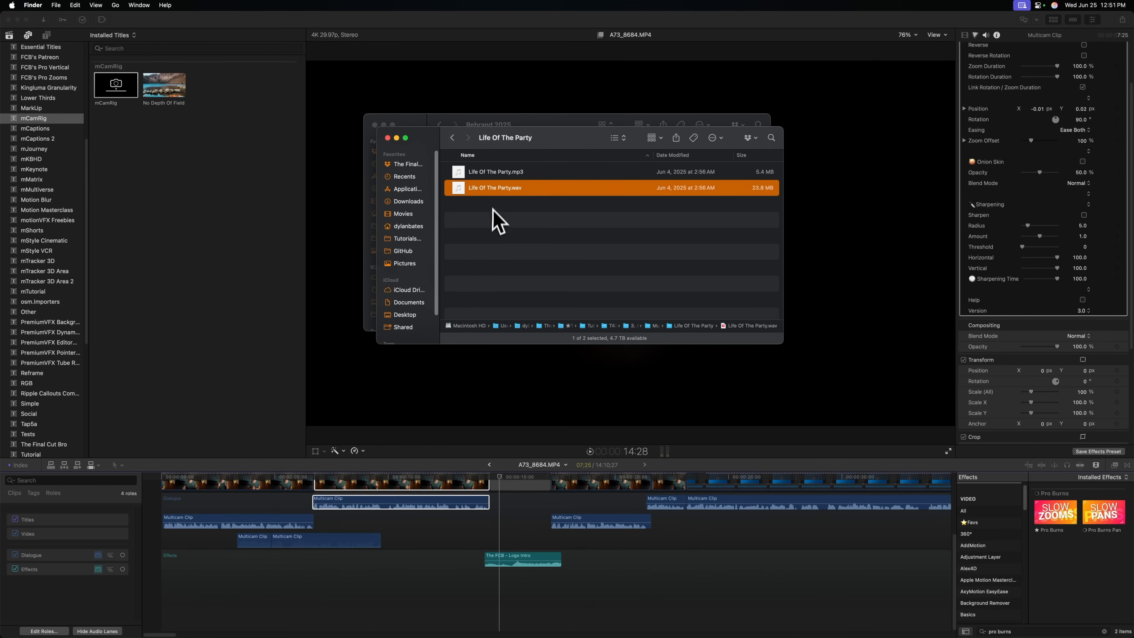
{"action": "left_click_drag", "start_coordinate": [482, 282], "coordinate": [215, 615]}
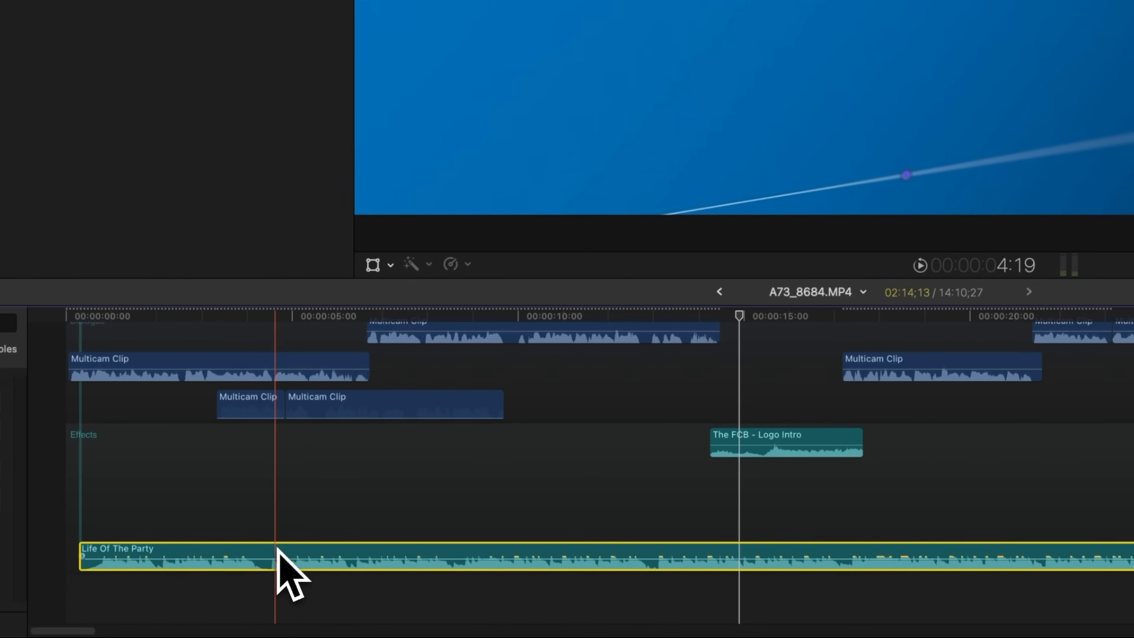
{"action": "key", "text": "ctrl+alt+m"}
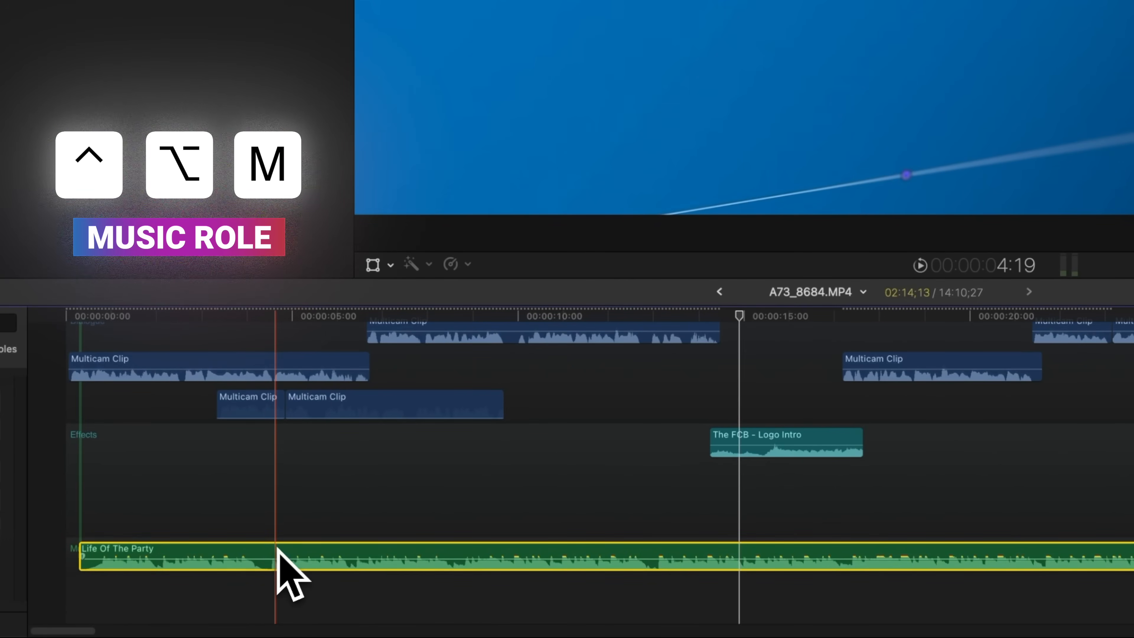
- Solo the Life Of The Party music clip in the timeline
{"action": "key", "text": "shift+z"}
{"action": "key", "text": "super+equal"}
{"action": "key", "text": "super+equal"}
{"action": "key", "text": "super+equal"}
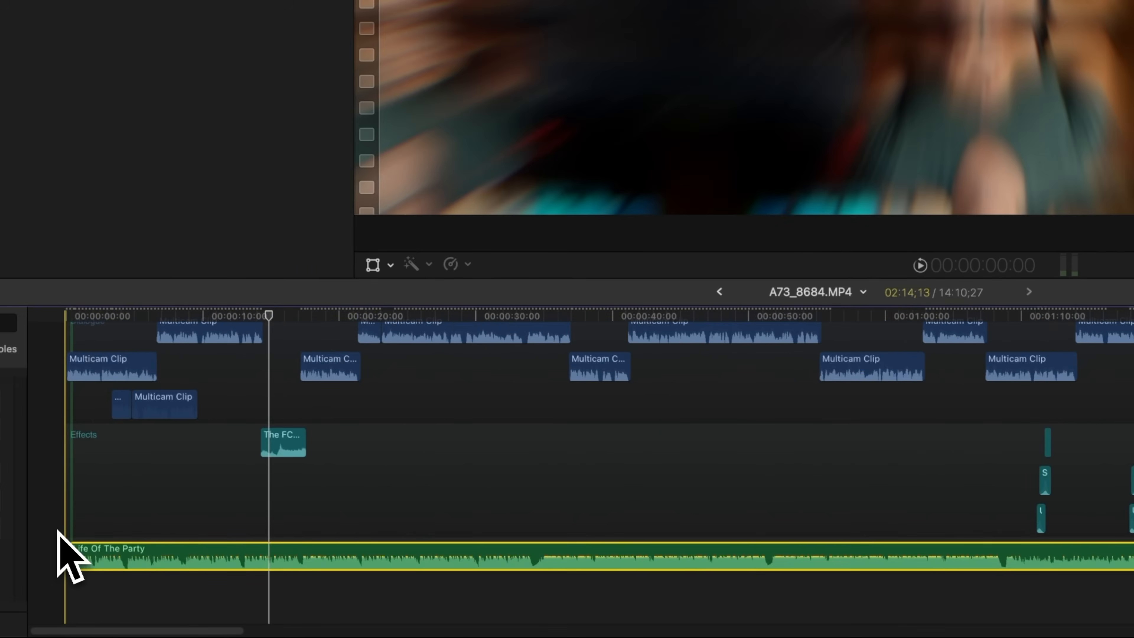
{"action": "key", "text": "super+equal"}
{"action": "scroll", "coordinate": [524, 551], "scroll_direction": "right", "scroll_amount": 8}
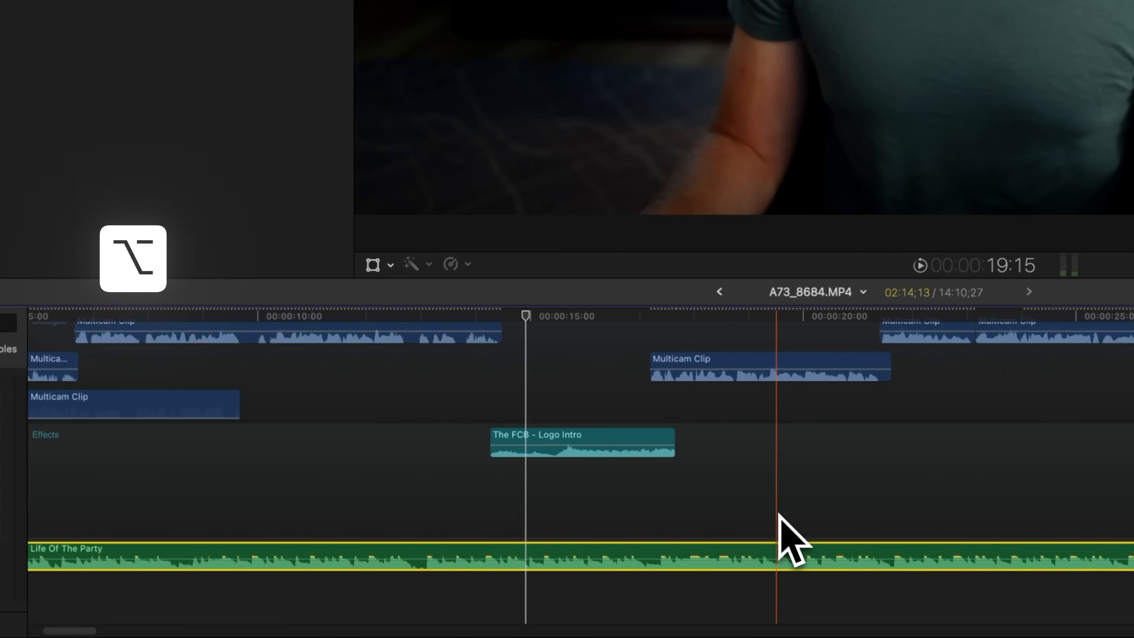
{"action": "key", "text": "alt+s"}
- Play the soloed music around 35 seconds and add a marker on it at 35:01, where the music changes
{"action": "key", "text": "super+minus"}
{"action": "key", "text": "super+minus"}
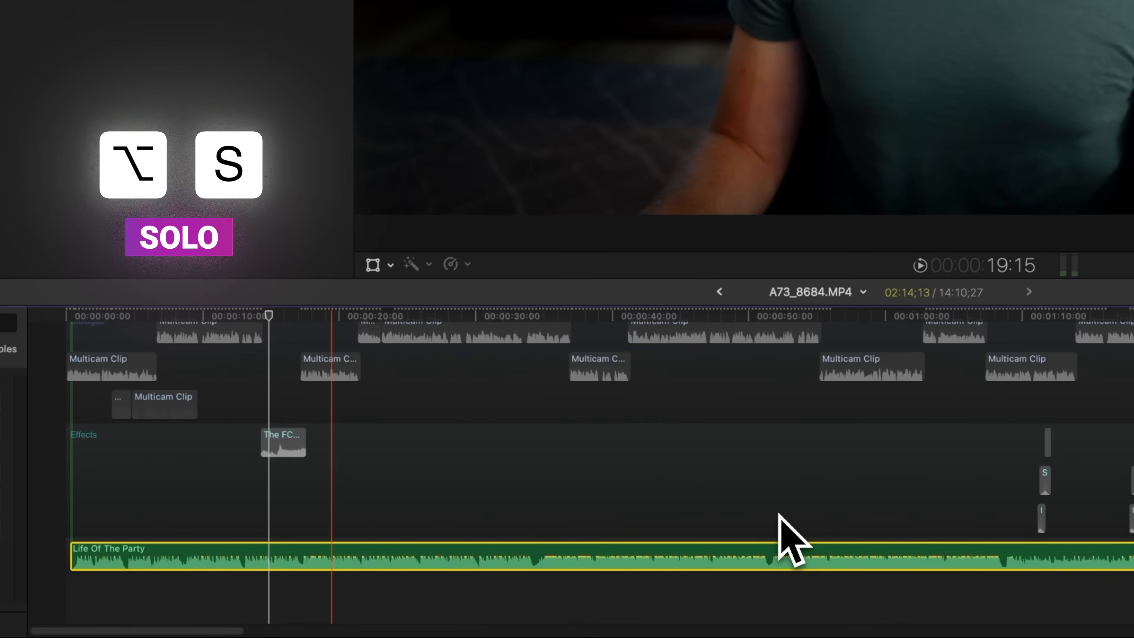
{"action": "key", "text": "space"}
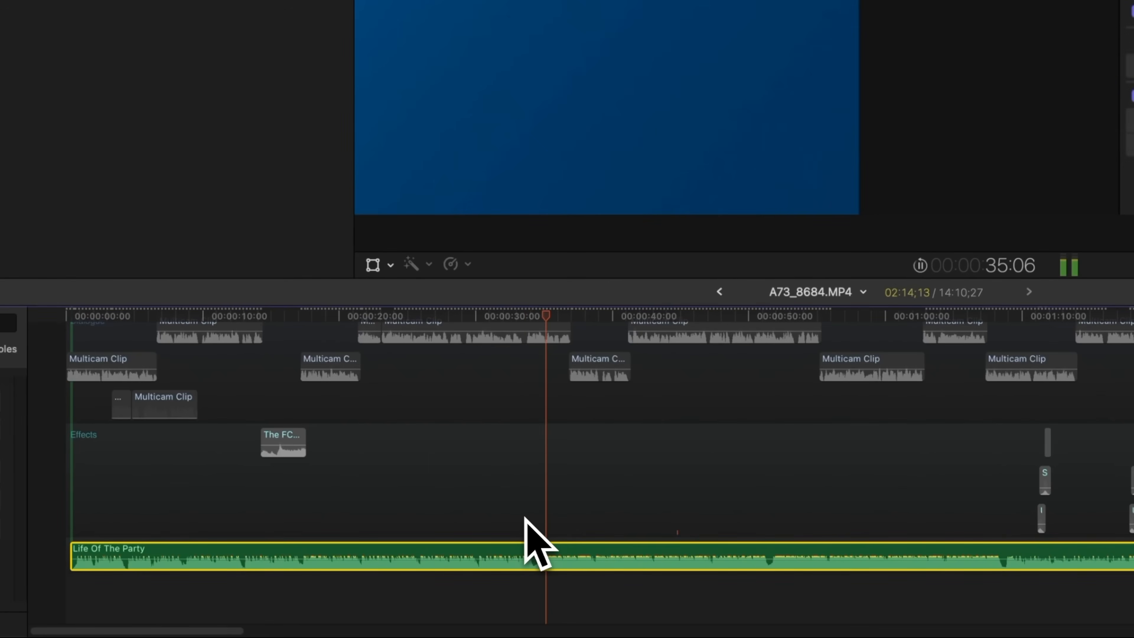
{"action": "key", "text": "super+equal"}
{"action": "key", "text": "super+equal"}
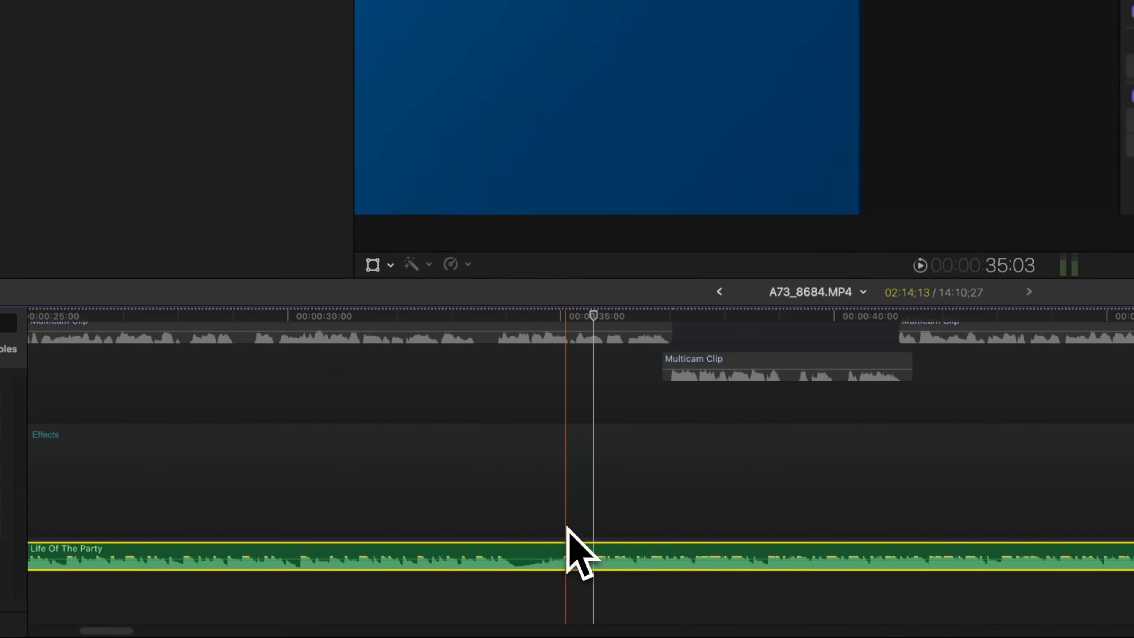
{"action": "key", "text": "m"}
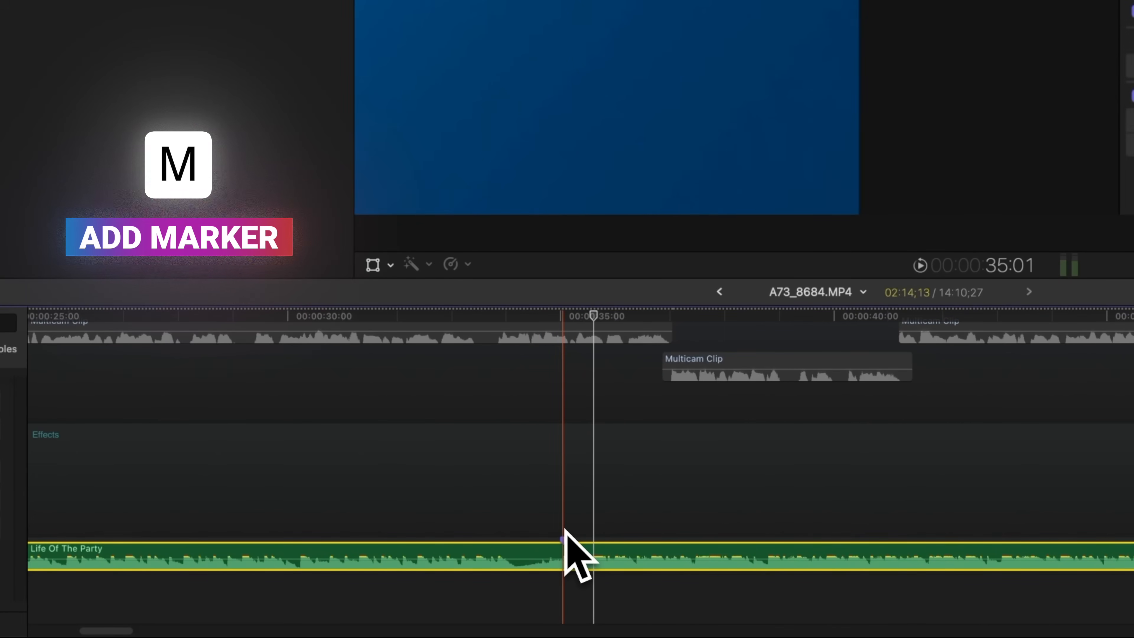
- Put the Life Of The Party music into a secondary storyline and trim about 27 seconds off its start
{"action": "scroll", "coordinate": [564, 529], "scroll_direction": "left", "scroll_amount": 5}
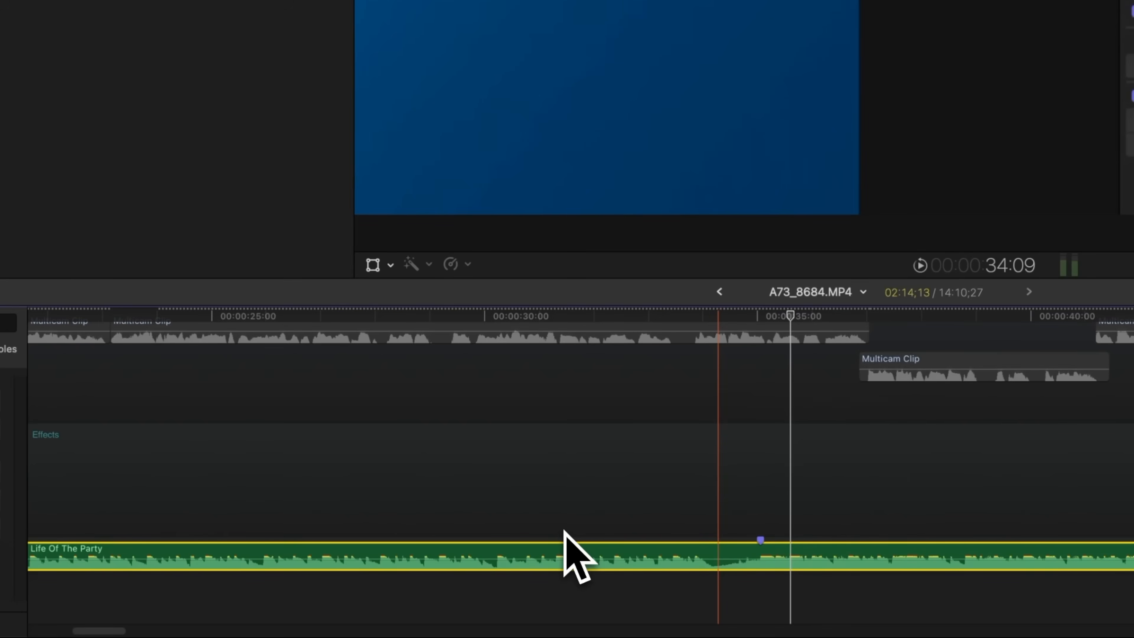
{"action": "key", "text": "super+g"}
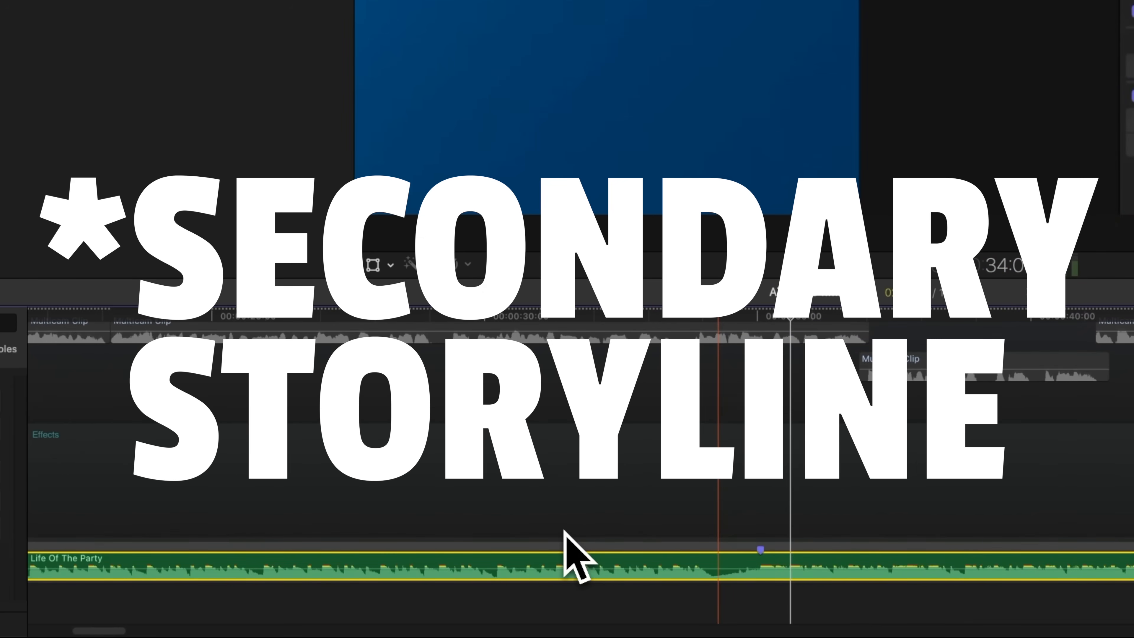
{"action": "key", "text": "super+minus"}
{"action": "key", "text": "super+minus"}
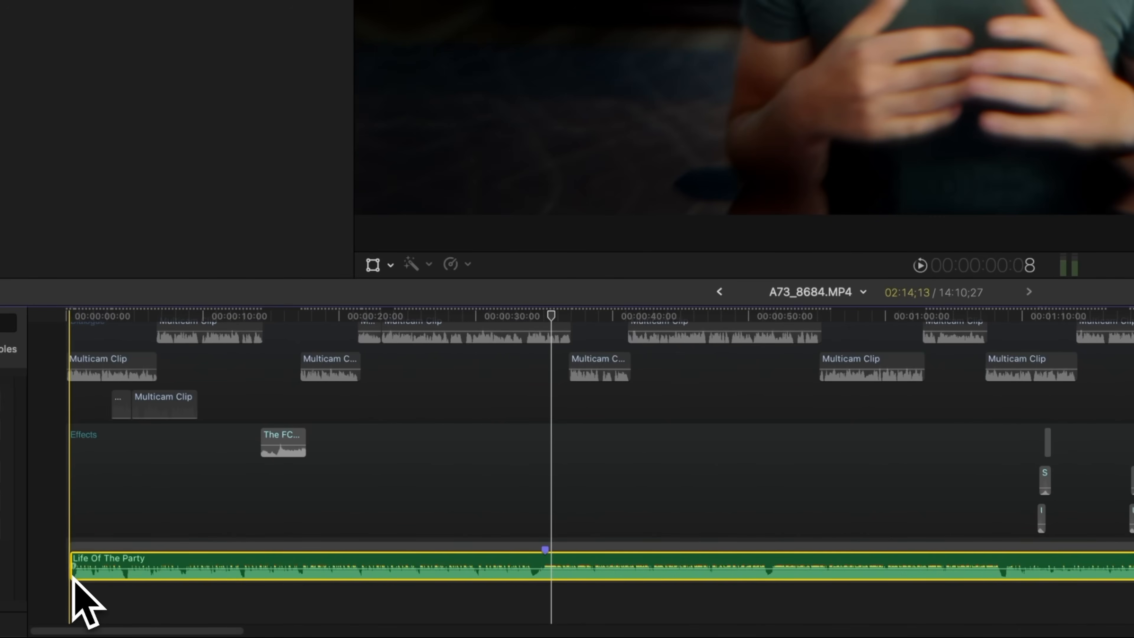
{"action": "key", "text": "t"}
{"action": "left_click_drag", "start_coordinate": [71, 570], "coordinate": [463, 557]}
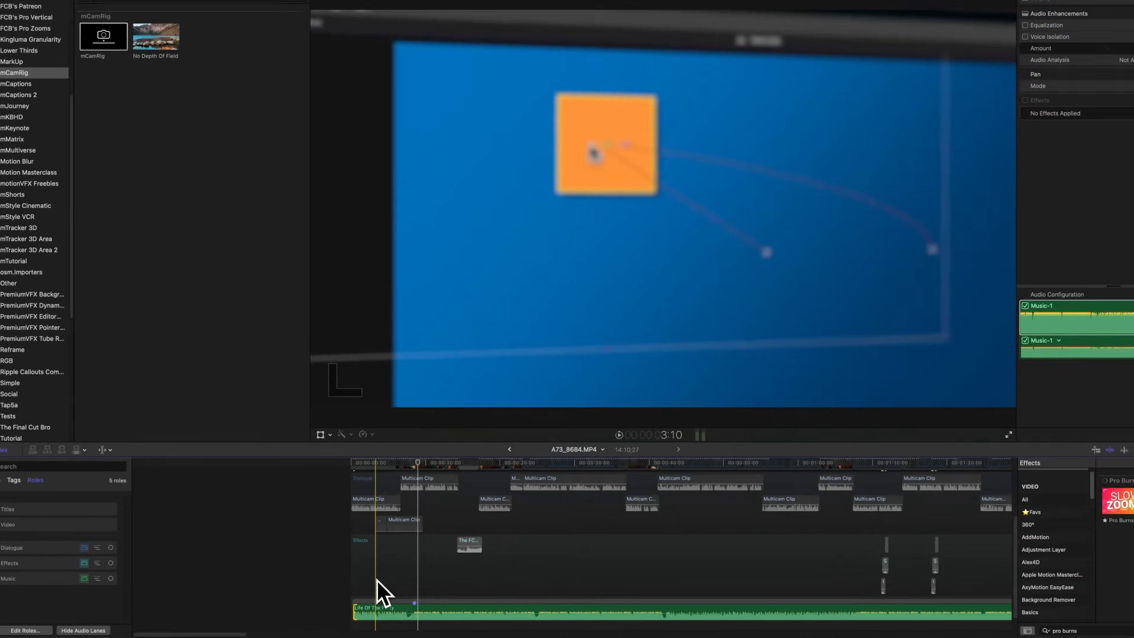
- Trim the music's start further so its marker lines up with the first mCamRig title at 3:10
{"action": "key", "text": "a"}
{"action": "scroll", "coordinate": [376, 580], "scroll_direction": "up", "scroll_amount": 5}
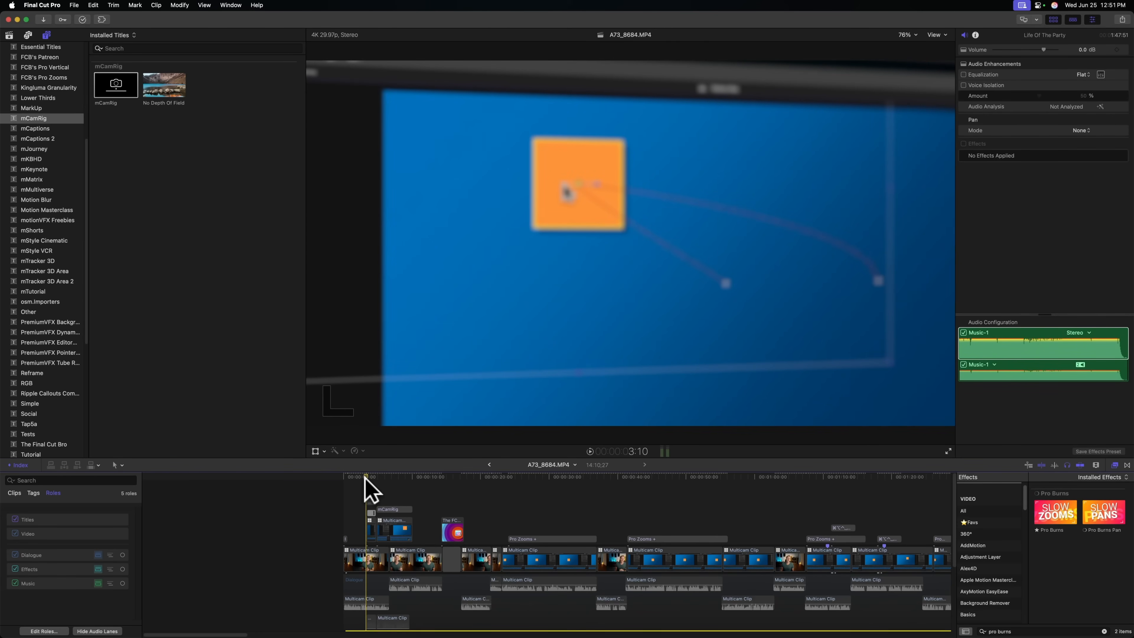
{"action": "key", "text": "super+equal"}
{"action": "key", "text": "super+equal"}
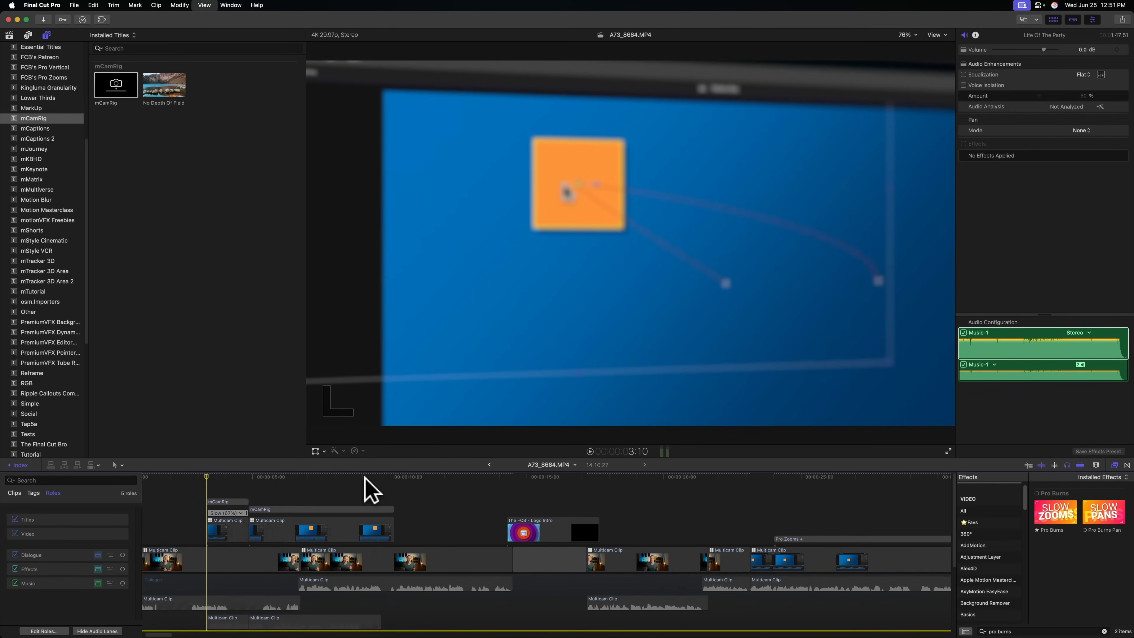
{"action": "scroll", "coordinate": [225, 481], "scroll_direction": "down", "scroll_amount": 3}
{"action": "scroll", "coordinate": [226, 496], "scroll_direction": "down", "scroll_amount": 2}
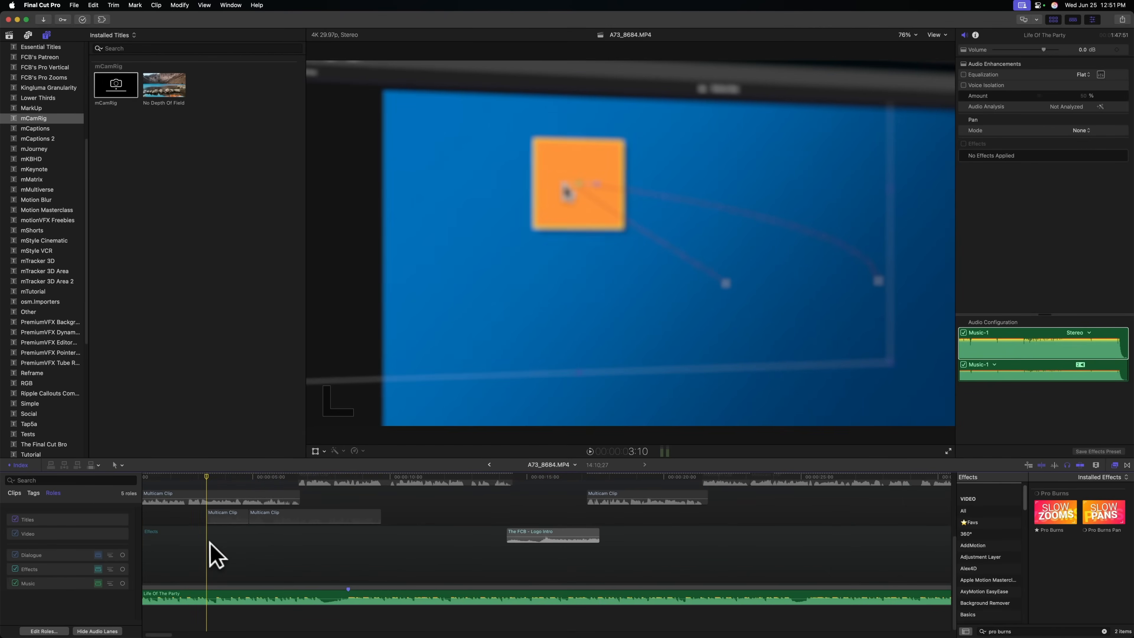
{"action": "key", "text": "t"}
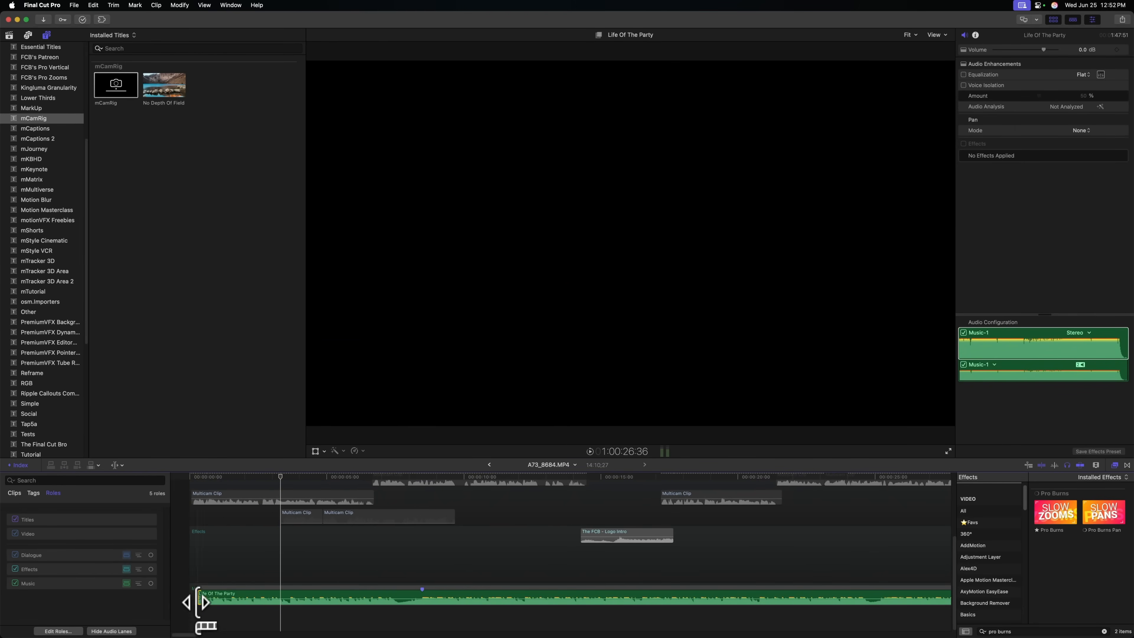
{"action": "left_click_drag", "start_coordinate": [198, 600], "coordinate": [341, 599]}
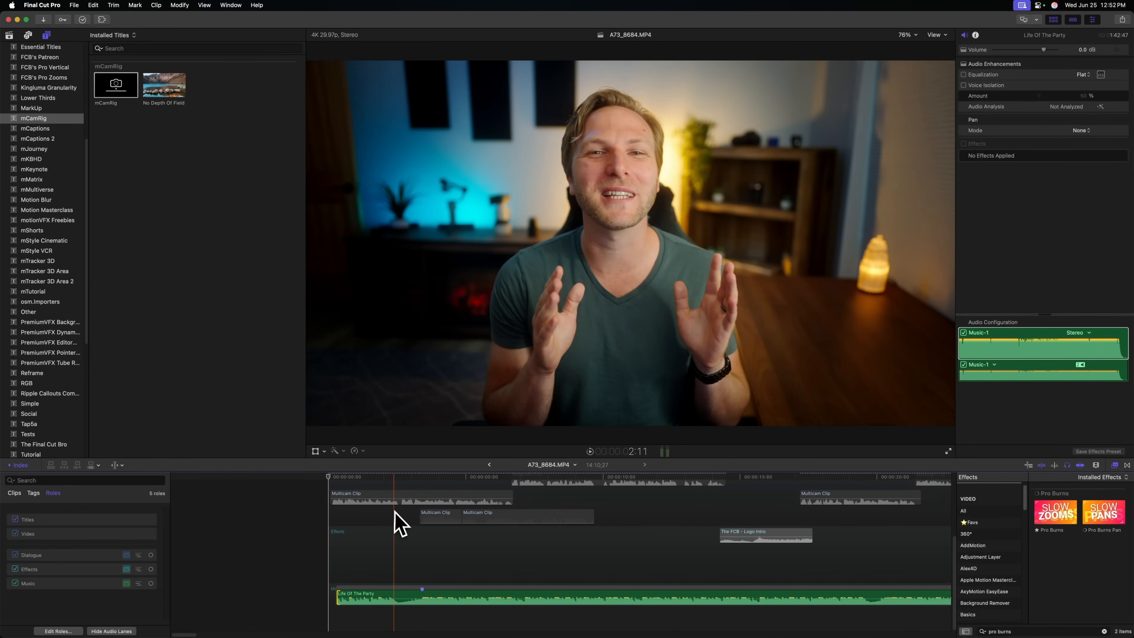
- Play the opening through to the logo intro to check how the music fits the edit
{"action": "scroll", "coordinate": [427, 567], "scroll_direction": "up", "scroll_amount": 2}
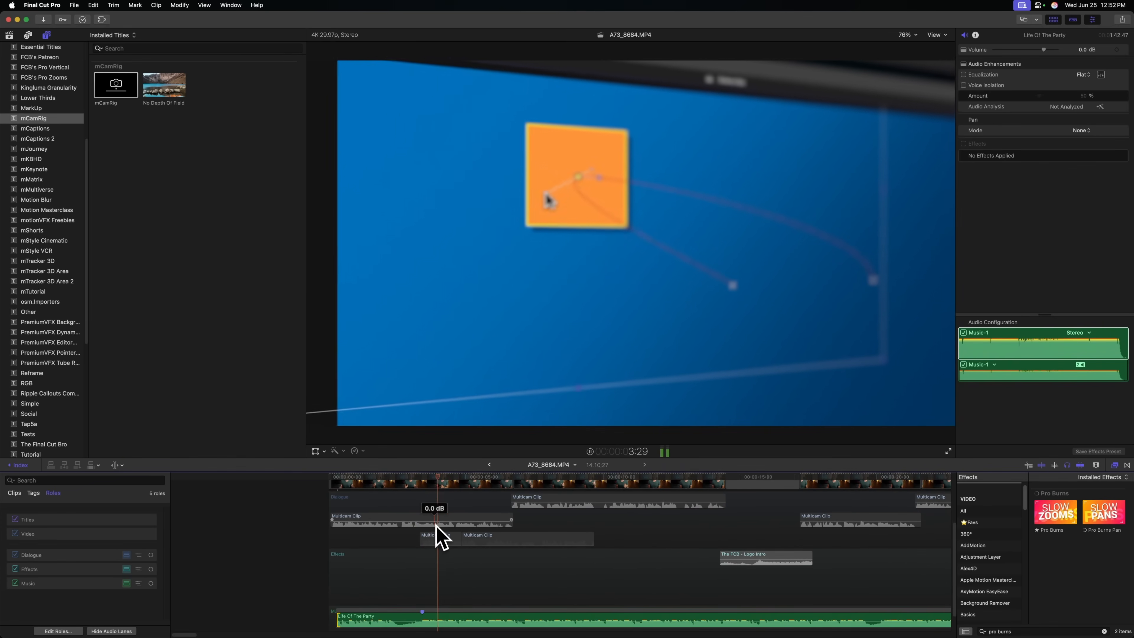
{"action": "scroll", "coordinate": [436, 524], "scroll_direction": "down", "scroll_amount": 2}
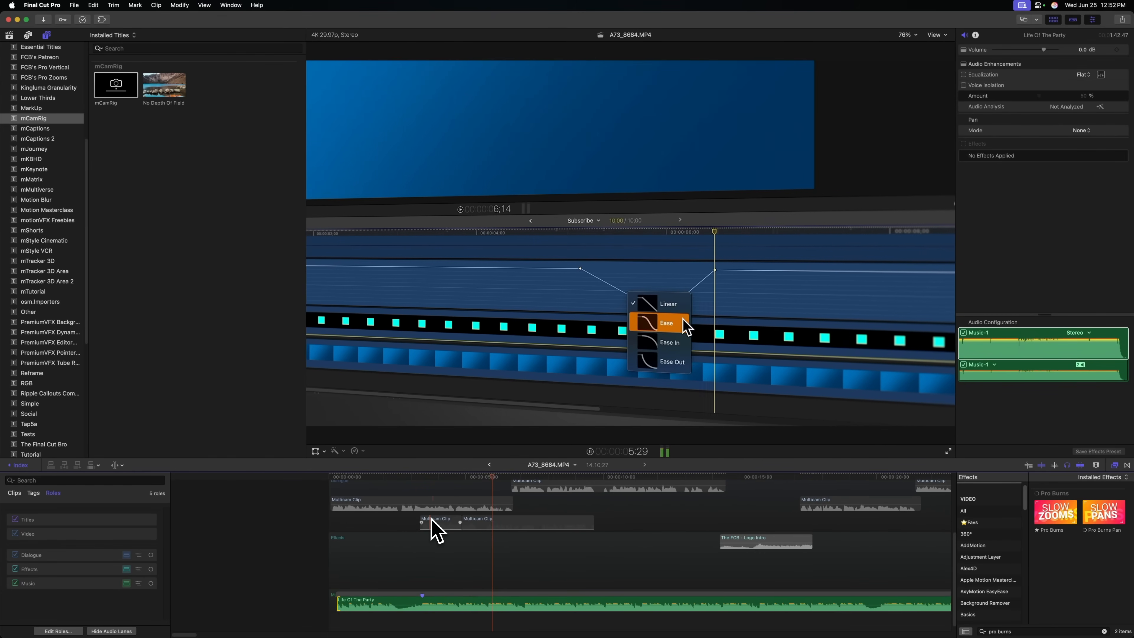
{"action": "scroll", "coordinate": [431, 519], "scroll_direction": "right", "scroll_amount": 5}
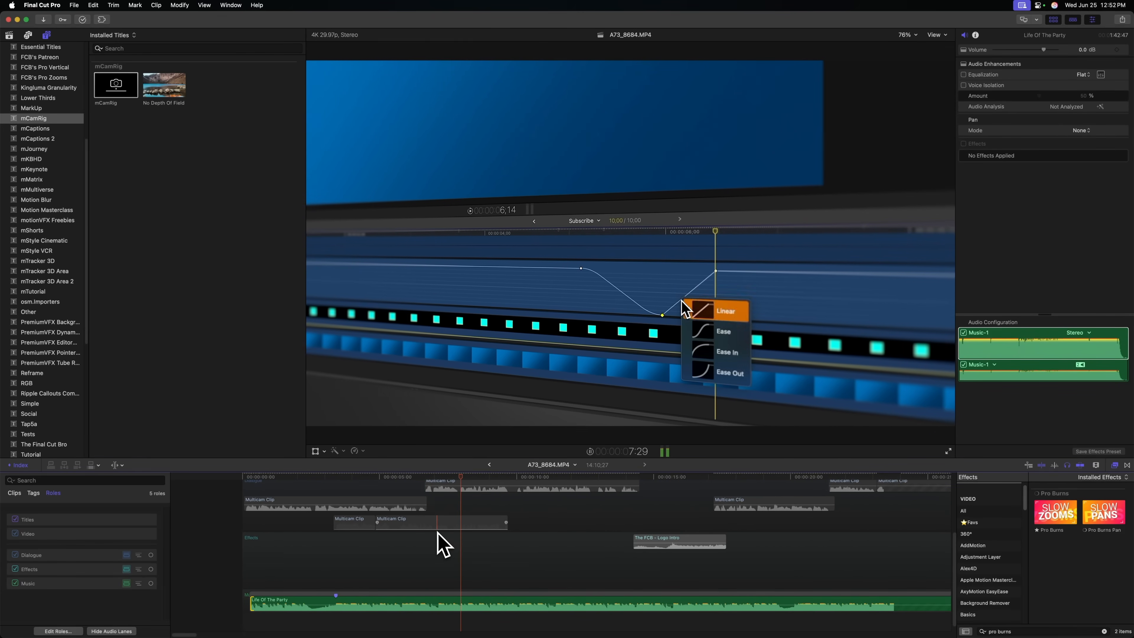
{"action": "scroll", "coordinate": [469, 541], "scroll_direction": "right", "scroll_amount": 4}
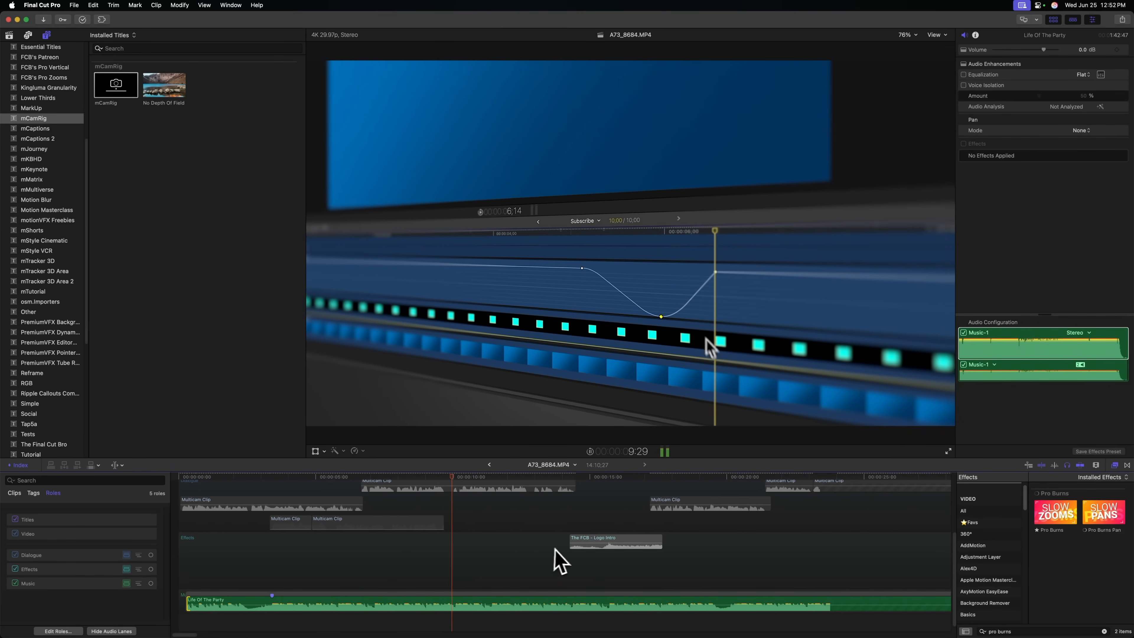
{"action": "scroll", "coordinate": [556, 549], "scroll_direction": "up", "scroll_amount": 1}
{"action": "scroll", "coordinate": [522, 570], "scroll_direction": "up", "scroll_amount": 4}
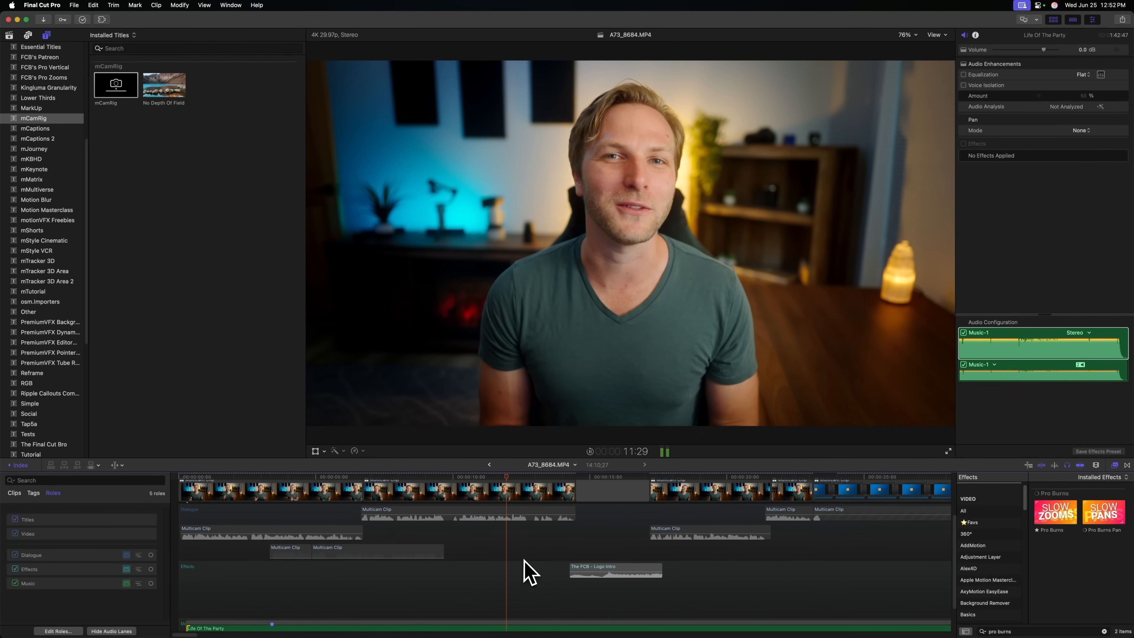
{"action": "scroll", "coordinate": [530, 574], "scroll_direction": "right", "scroll_amount": 10}
{"action": "scroll", "coordinate": [488, 570], "scroll_direction": "down", "scroll_amount": 5}
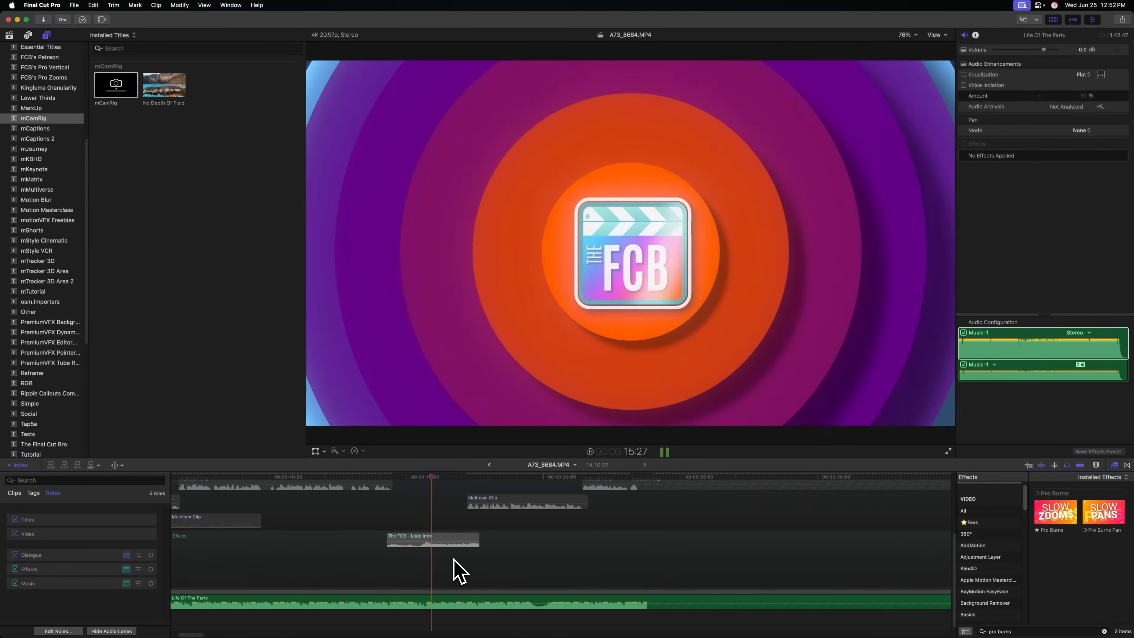
{"action": "key", "text": "space"}
- Split the Life Of The Party clip at 16:08, during the logo intro
{"action": "key", "text": "a"}
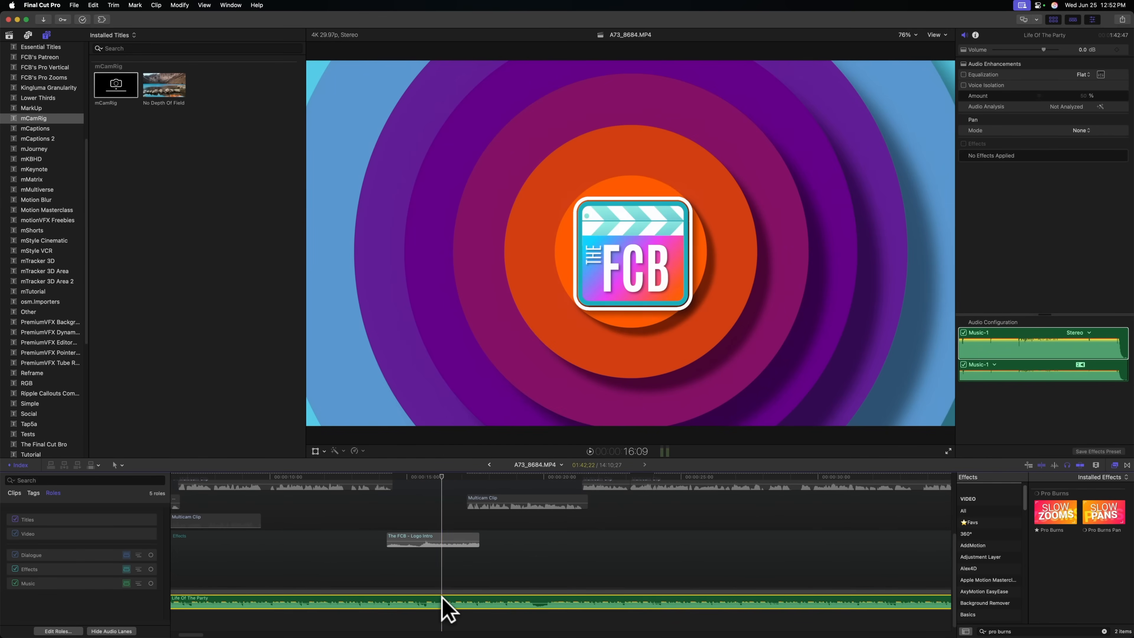
{"action": "key", "text": "cmd+b"}
{"action": "key", "text": "space"}
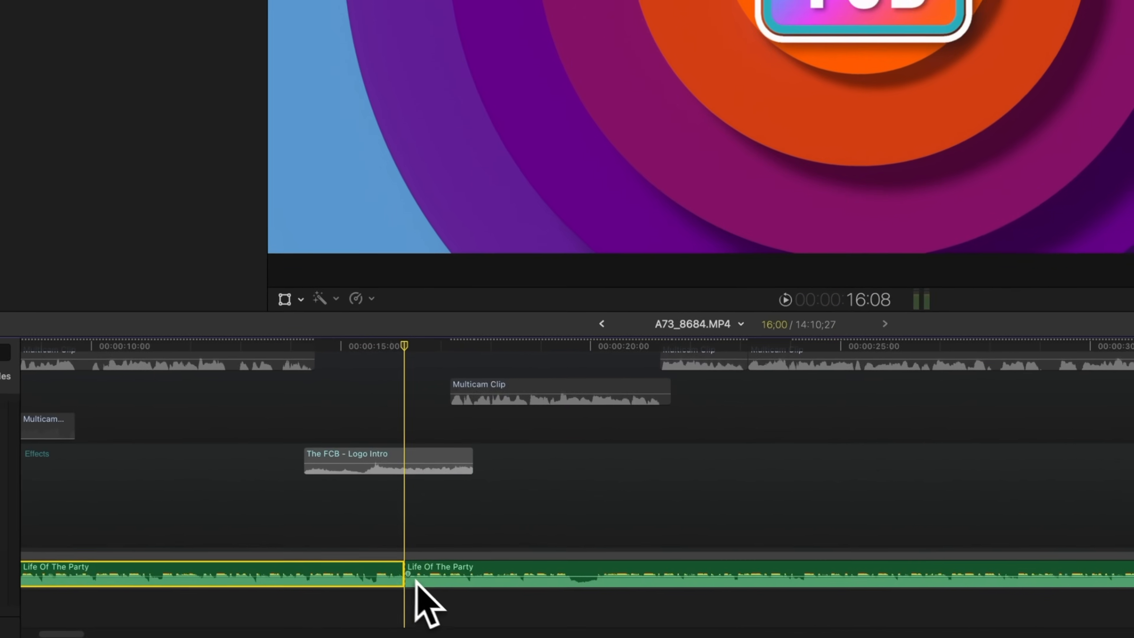
- Split the music again at 1:37:13, before its closing fade, and delete the section between the two cuts
{"action": "scroll", "coordinate": [639, 453], "scroll_direction": "up", "scroll_amount": 1}
{"action": "scroll", "coordinate": [718, 539], "scroll_direction": "right", "scroll_amount": 20}
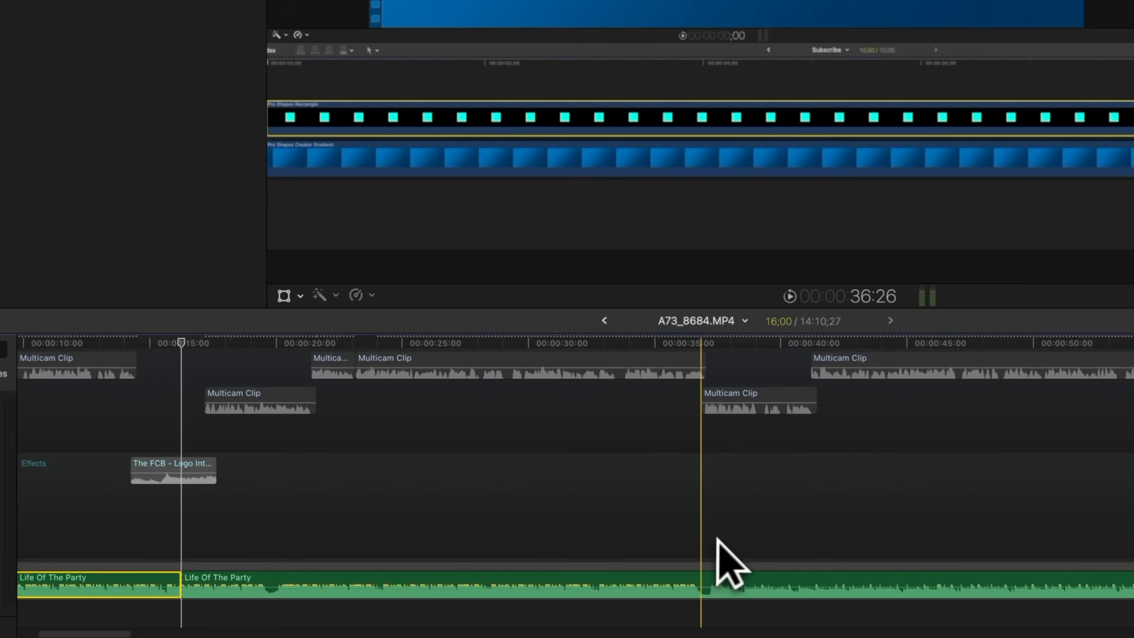
{"action": "scroll", "coordinate": [710, 563], "scroll_direction": "right", "scroll_amount": 15}
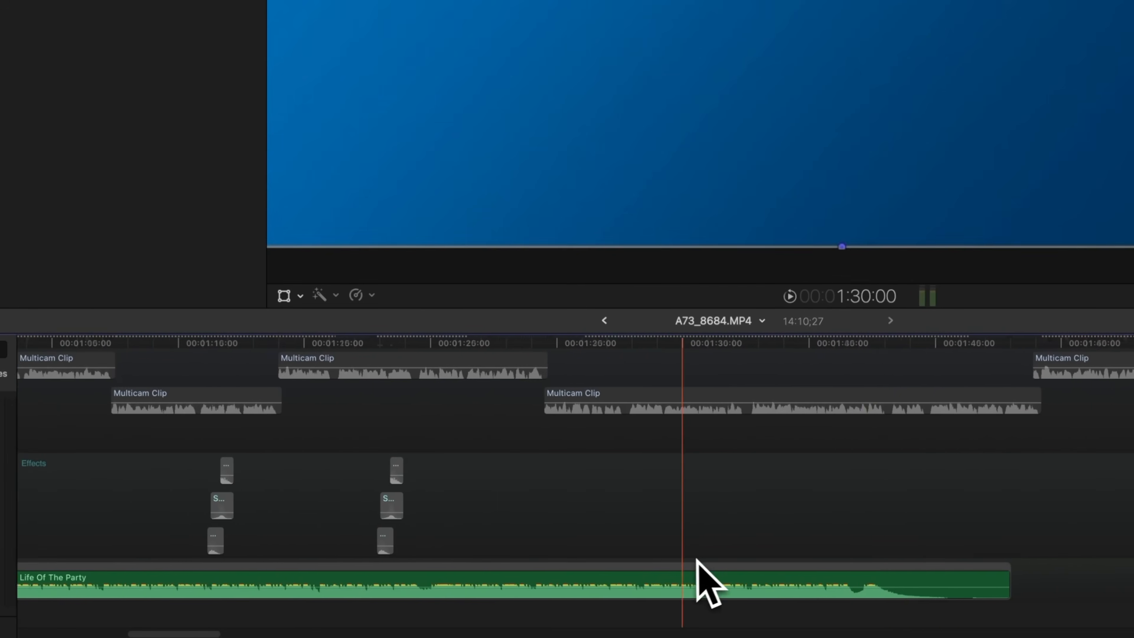
{"action": "scroll", "coordinate": [701, 576], "scroll_direction": "left", "scroll_amount": 1}
{"action": "key", "text": "super+equal"}
{"action": "key", "text": "super+equal"}
{"action": "key", "text": "space"}
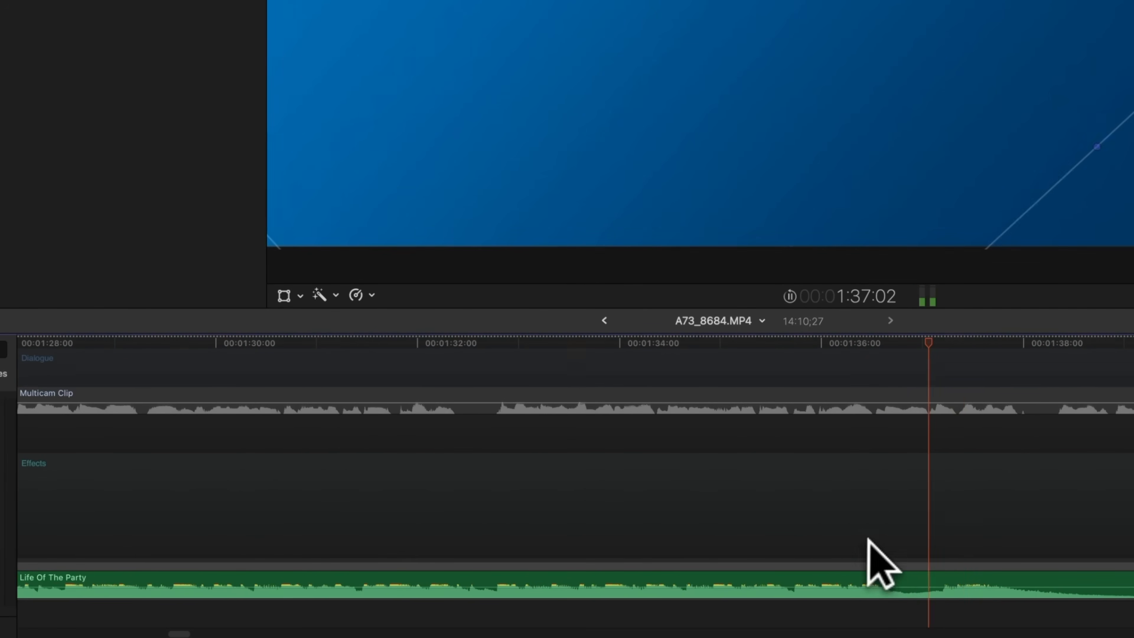
{"action": "left_click", "coordinate": [966, 574]}
{"action": "key", "text": "space"}
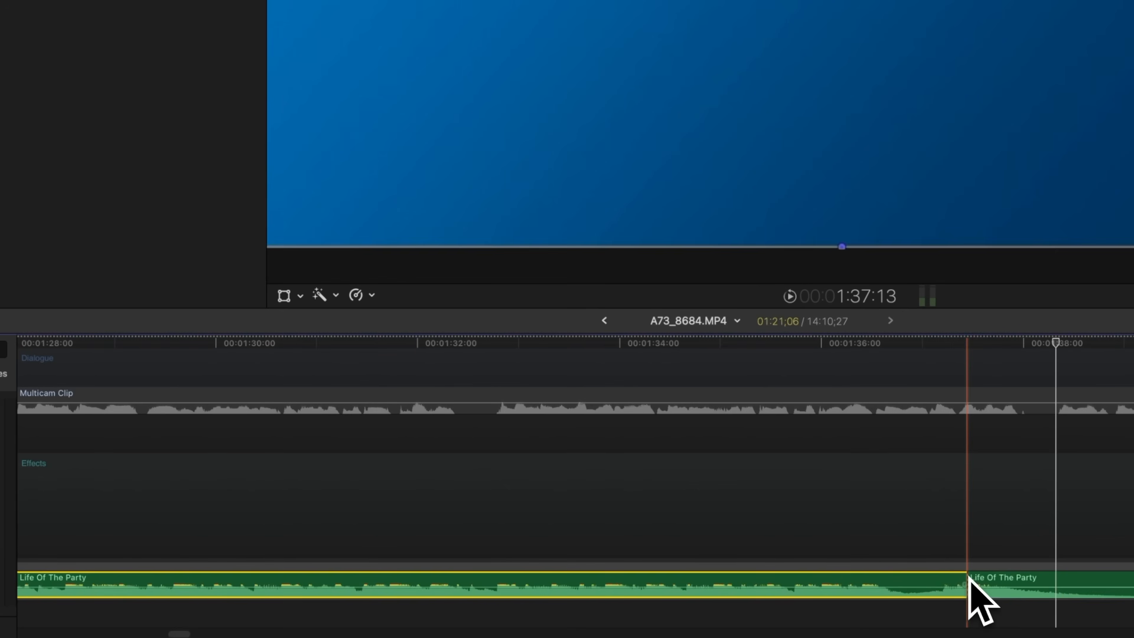
{"action": "key", "text": "Delete"}
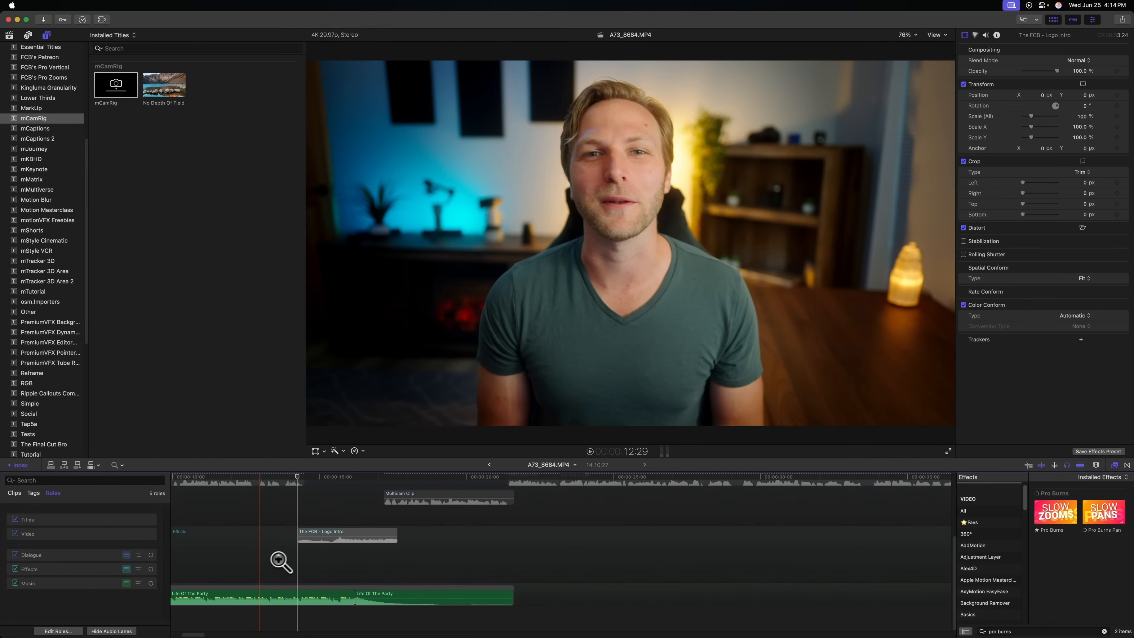
- Expand the audio of both Life Of The Party clips and extend the first clip's audio past the join
{"action": "scroll", "coordinate": [294, 544], "scroll_direction": "left", "scroll_amount": 3}
{"action": "scroll", "coordinate": [320, 538], "scroll_direction": "right", "scroll_amount": 1}
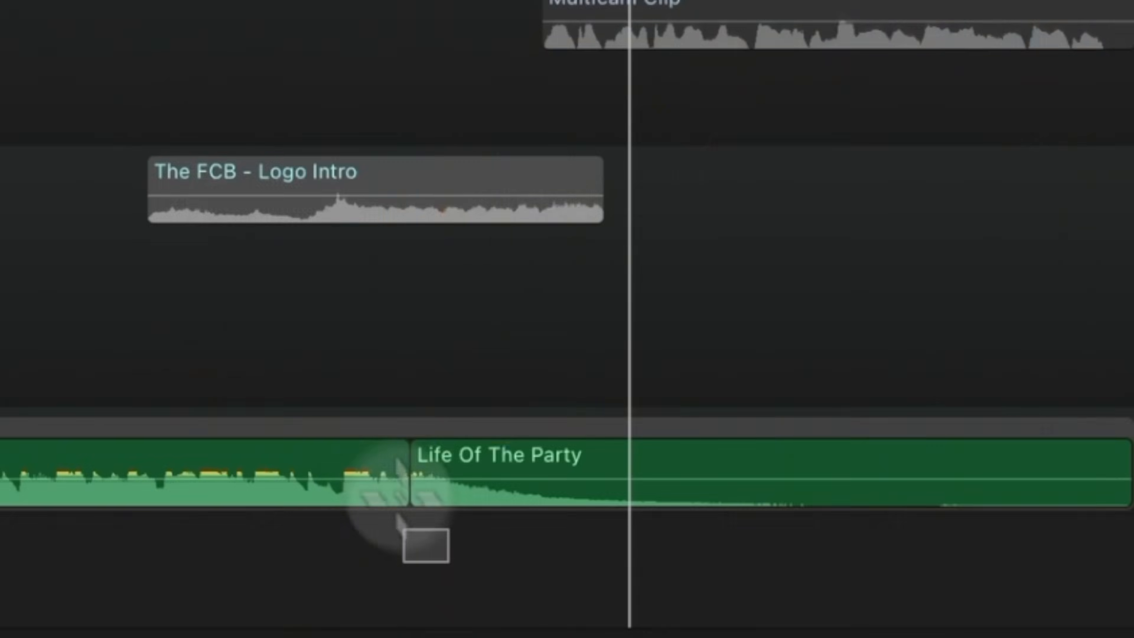
{"action": "left_click", "coordinate": [395, 505]}
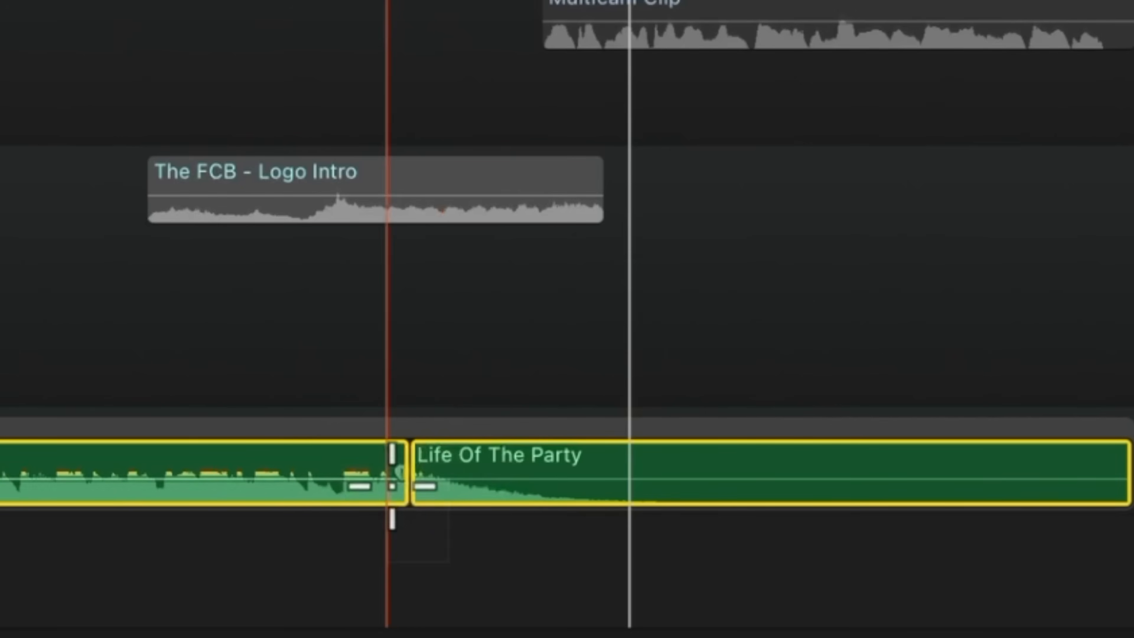
{"action": "key", "text": "ctrl+s"}
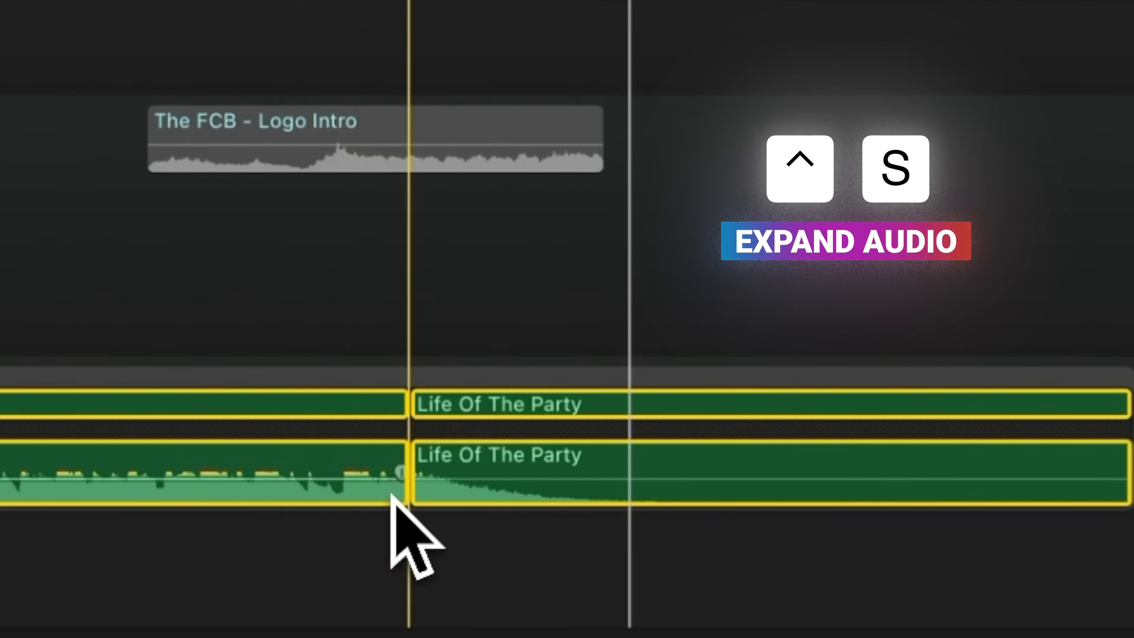
{"action": "key", "text": "super+equal"}
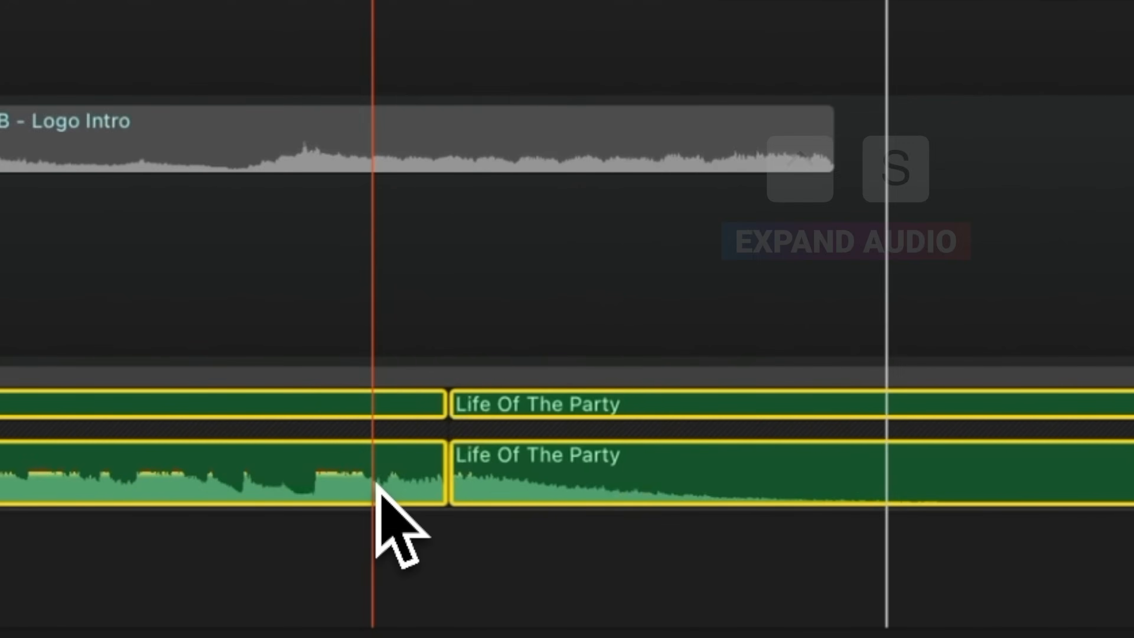
{"action": "key", "text": "super+equal"}
{"action": "left_click_drag", "start_coordinate": [515, 486], "coordinate": [641, 491]}
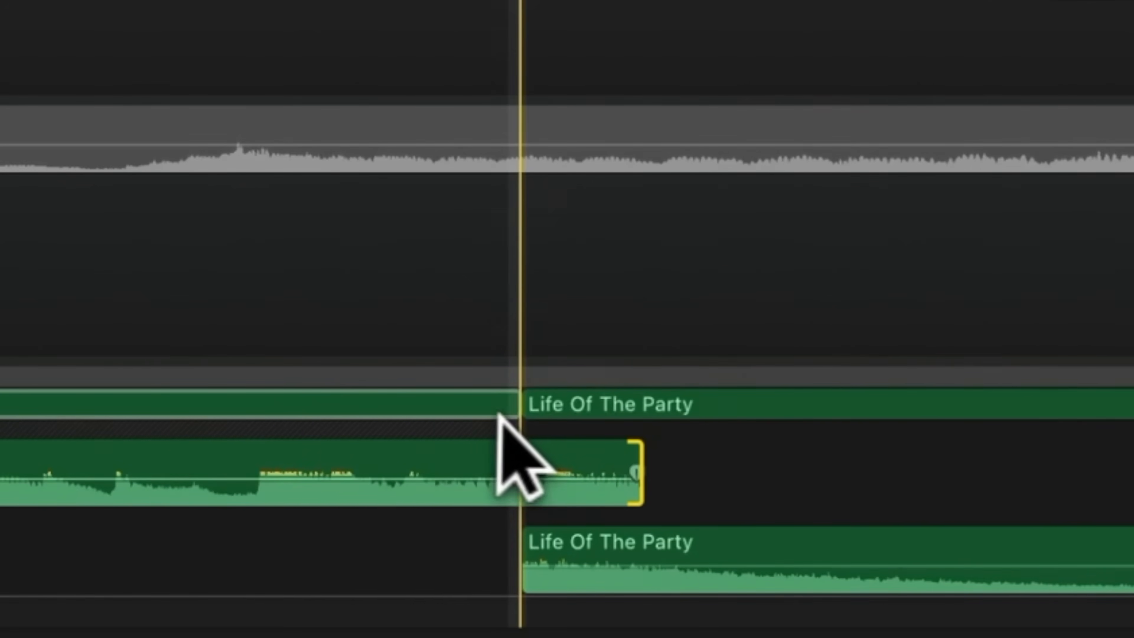
- Move the join between the two Life Of The Party clips one frame later
{"action": "left_click", "coordinate": [519, 481]}
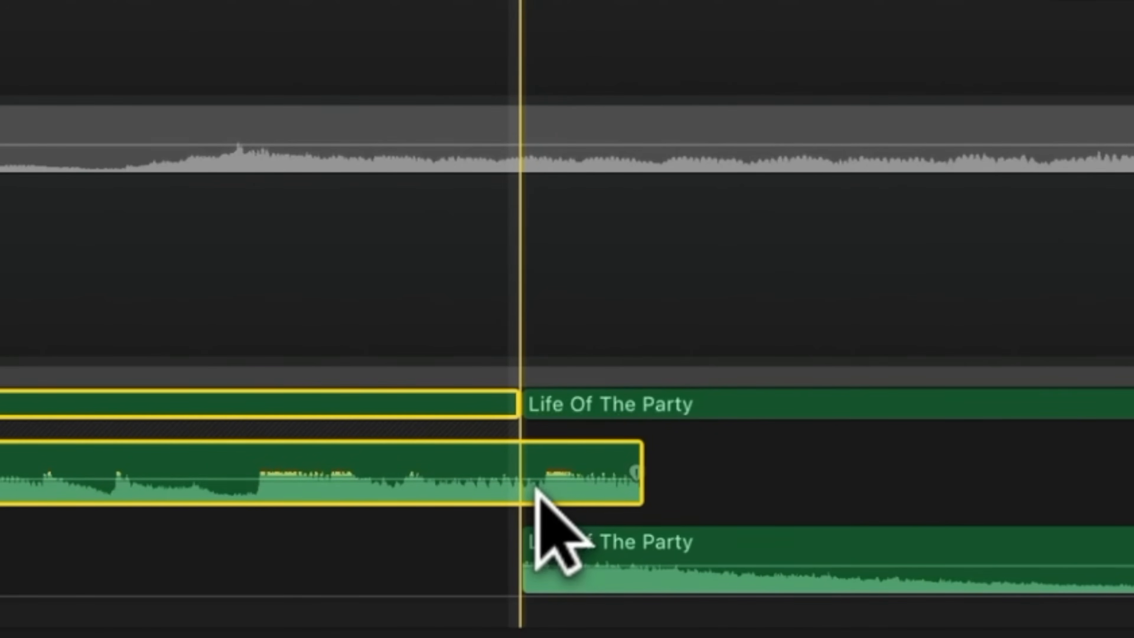
{"action": "left_click", "coordinate": [553, 540]}
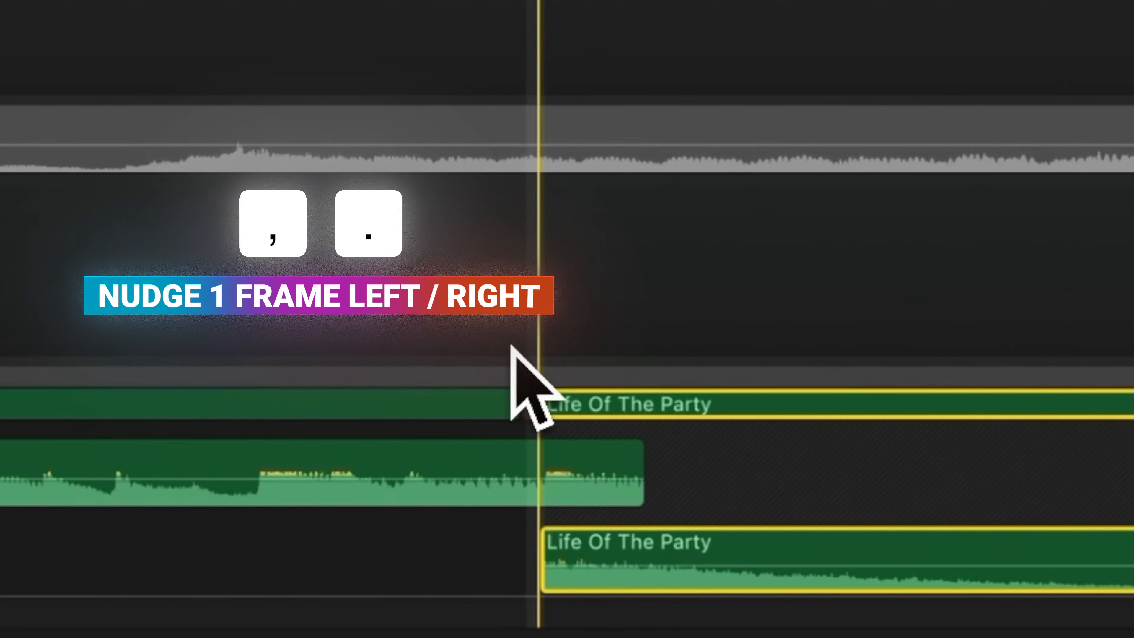
{"action": "left_click", "coordinate": [526, 392]}
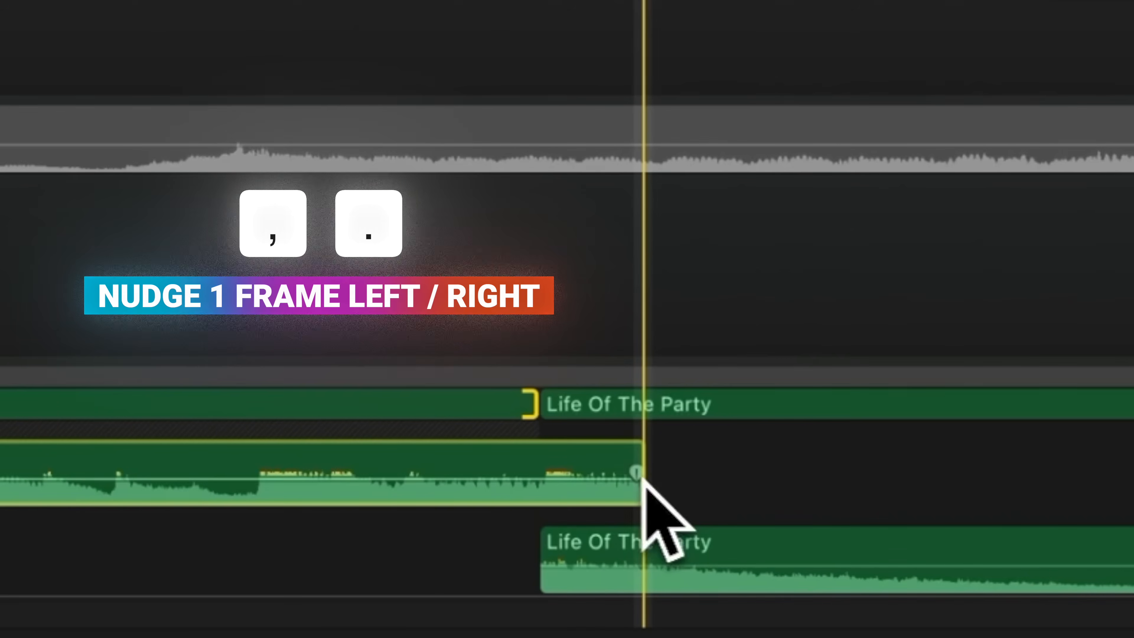
- Fade the first music clip's audio out and the ending's audio in across the overlap, starting the ending's audio two frames earlier
{"action": "left_click_drag", "start_coordinate": [639, 476], "coordinate": [568, 467]}
{"action": "left_click_drag", "start_coordinate": [549, 563], "coordinate": [577, 569]}
{"action": "left_click", "coordinate": [543, 588]}
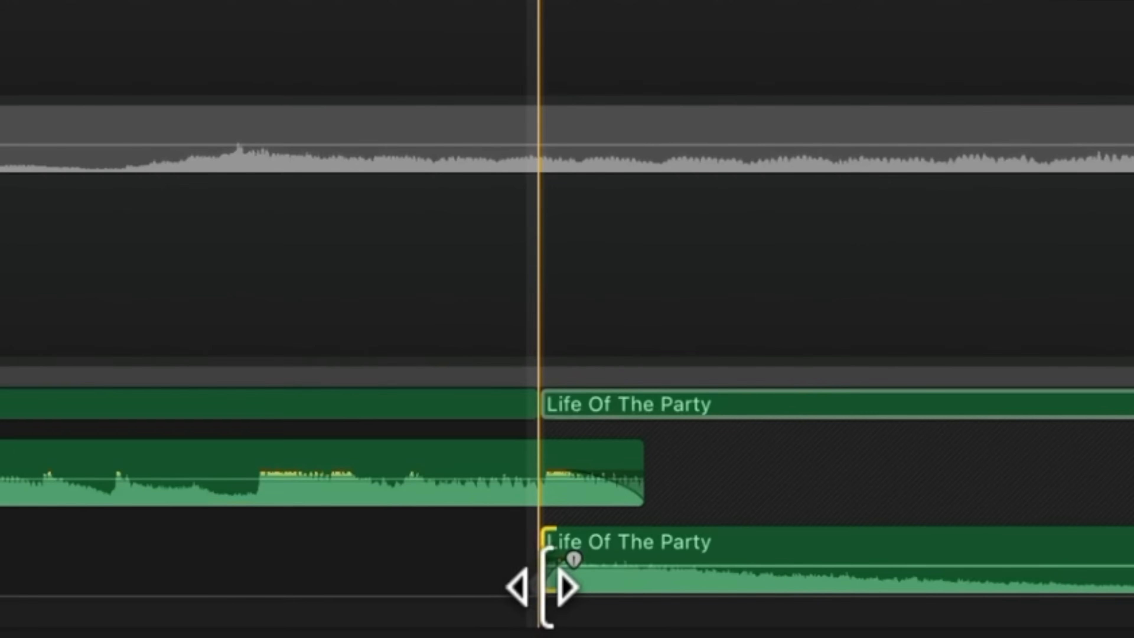
{"action": "key", "text": "comma"}
{"action": "key", "text": "comma"}
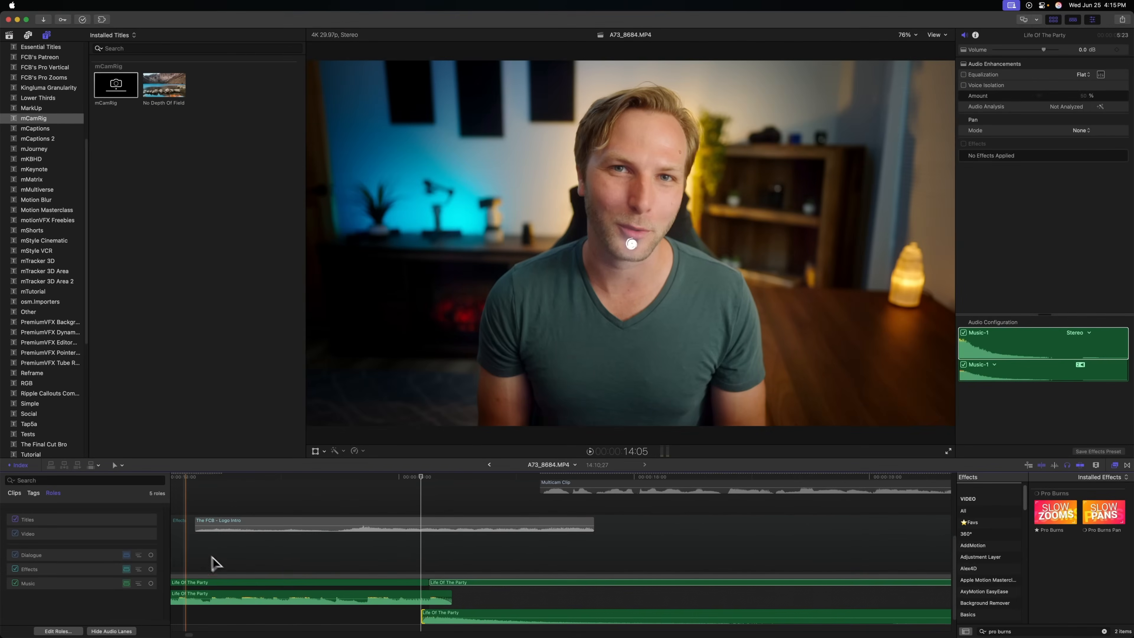
{"action": "key", "text": "space"}
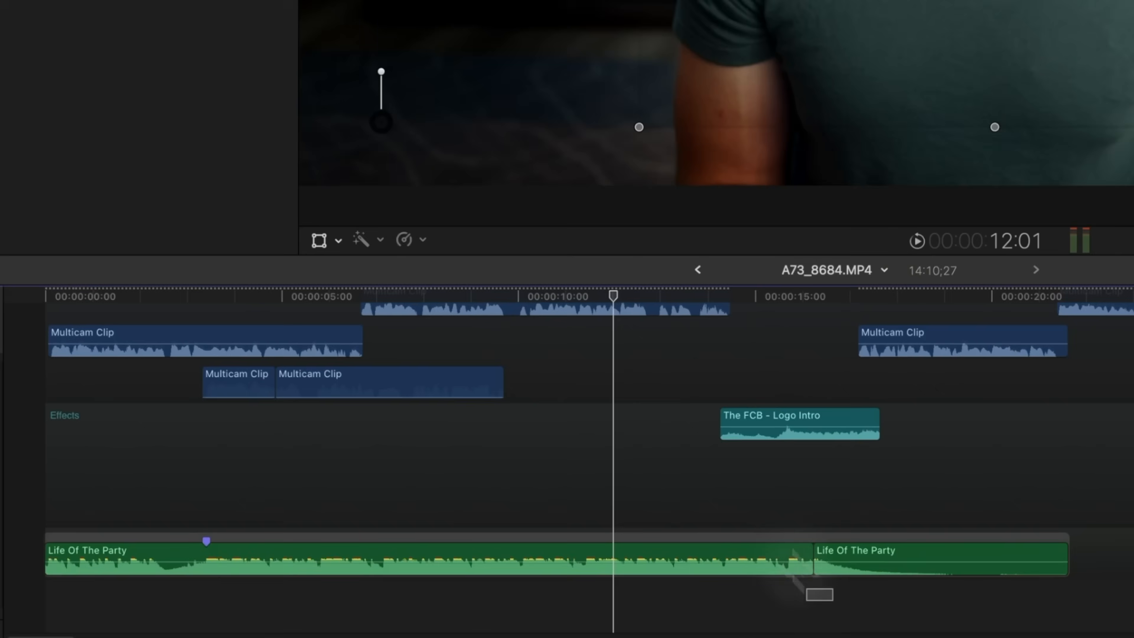
- Lower the volume of both Life Of The Party clips to -13 dB and play back the mix
{"action": "left_click", "coordinate": [784, 555]}
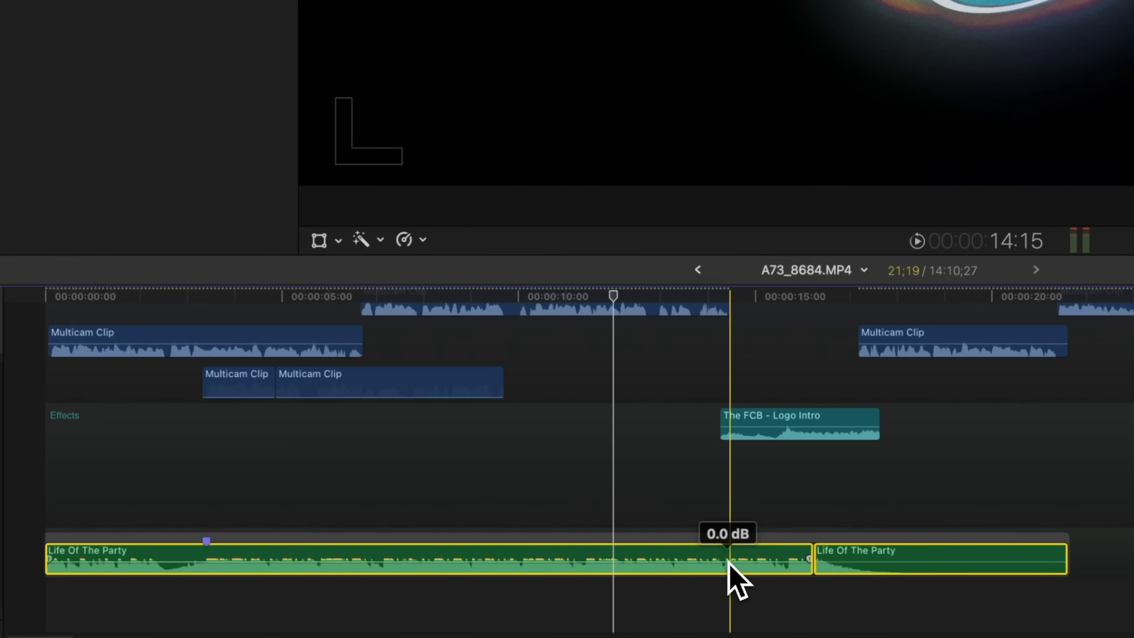
{"action": "key", "text": "ctrl+minus"}
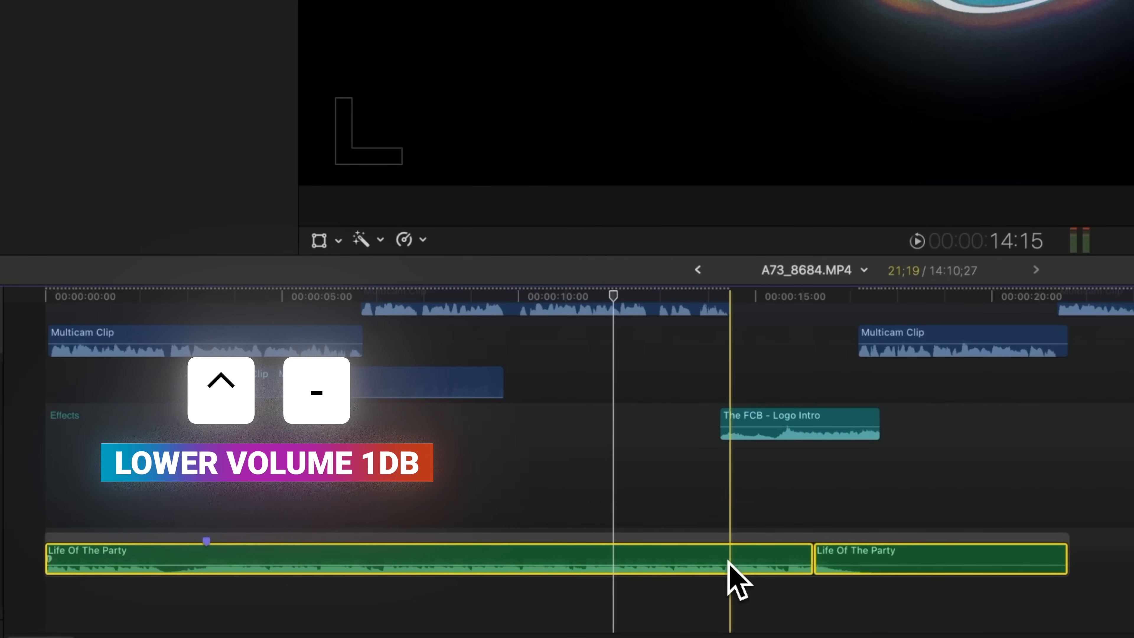
{"action": "mouse_move", "coordinate": [707, 563]}
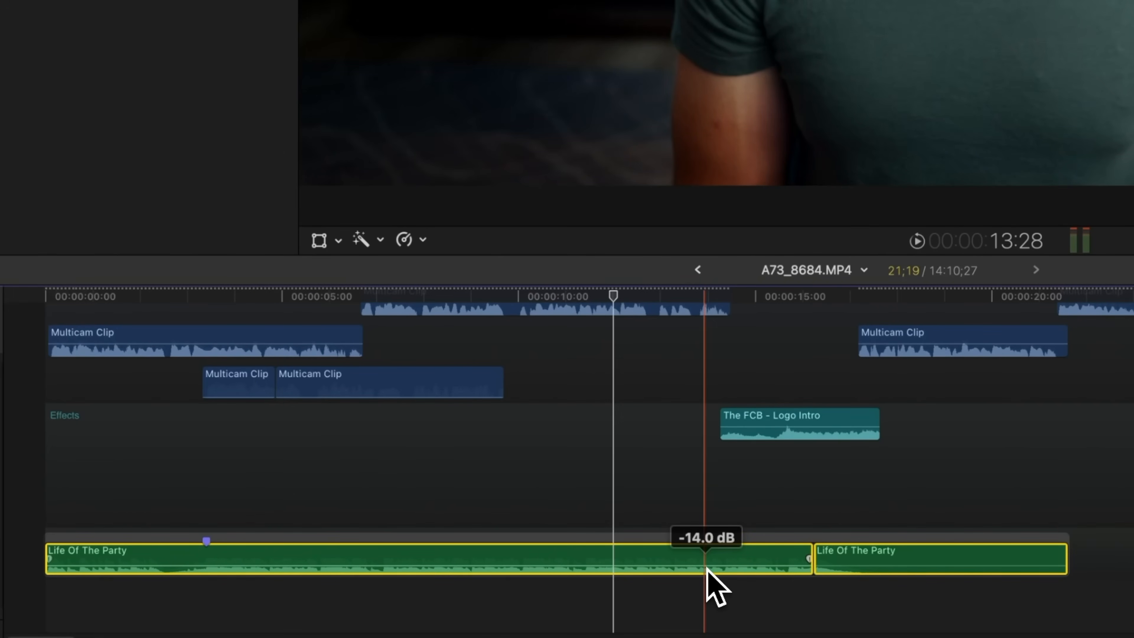
{"action": "key", "text": "space"}
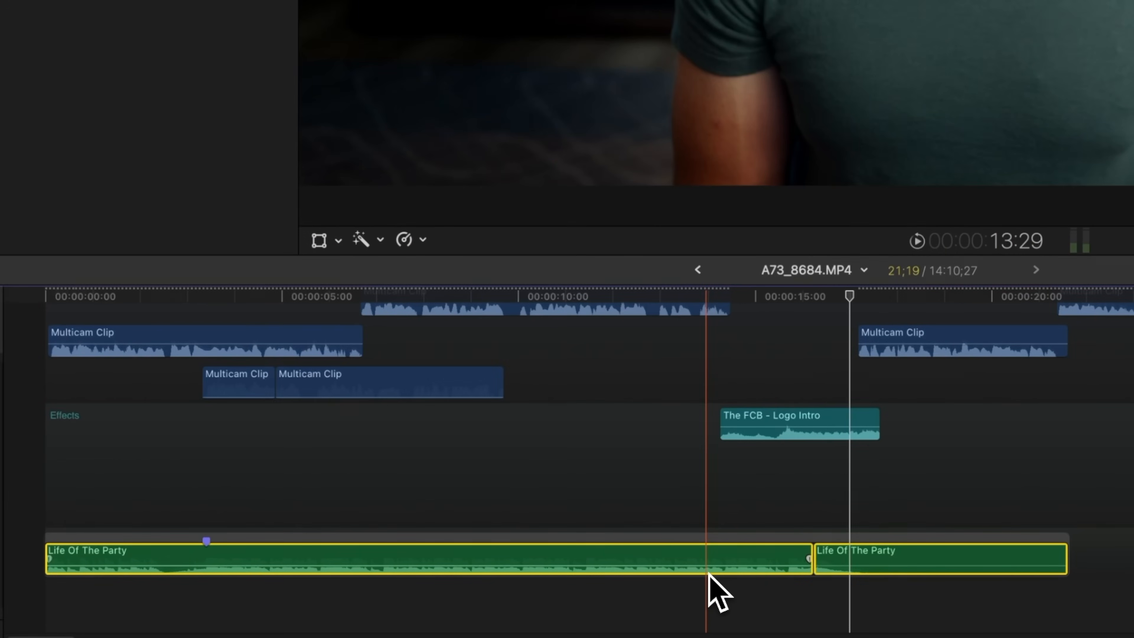
- Add two volume keyframes to the first music clip around the logo intro's start, raising the music after them and the ending clip to -6 dB
{"action": "key", "text": "super+equal"}
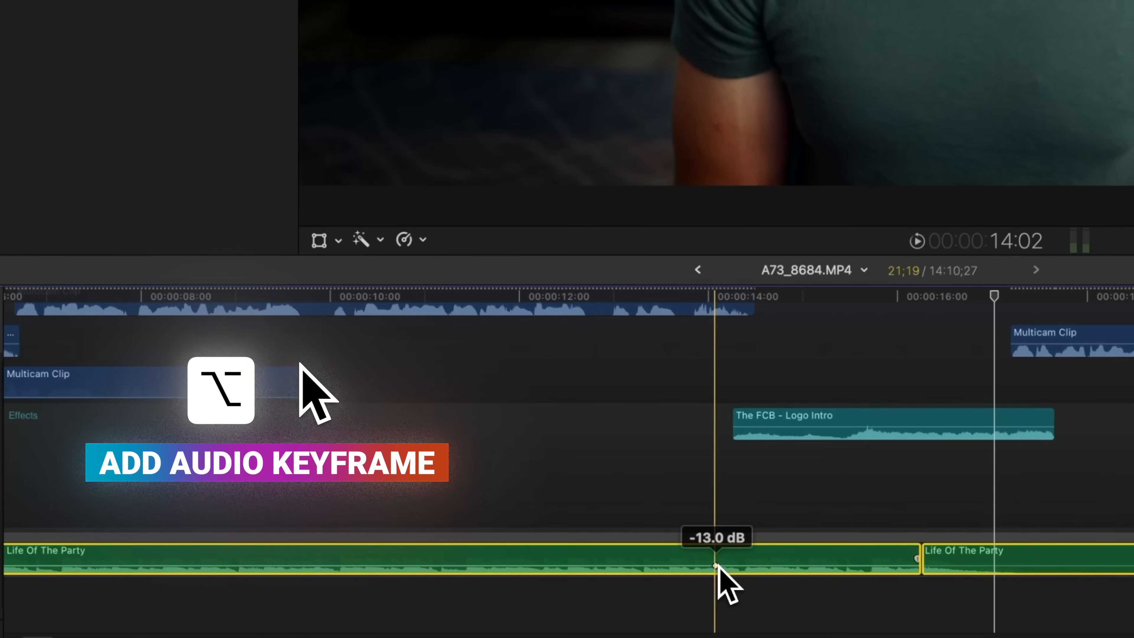
{"action": "left_click", "coordinate": [715, 565], "text": "alt"}
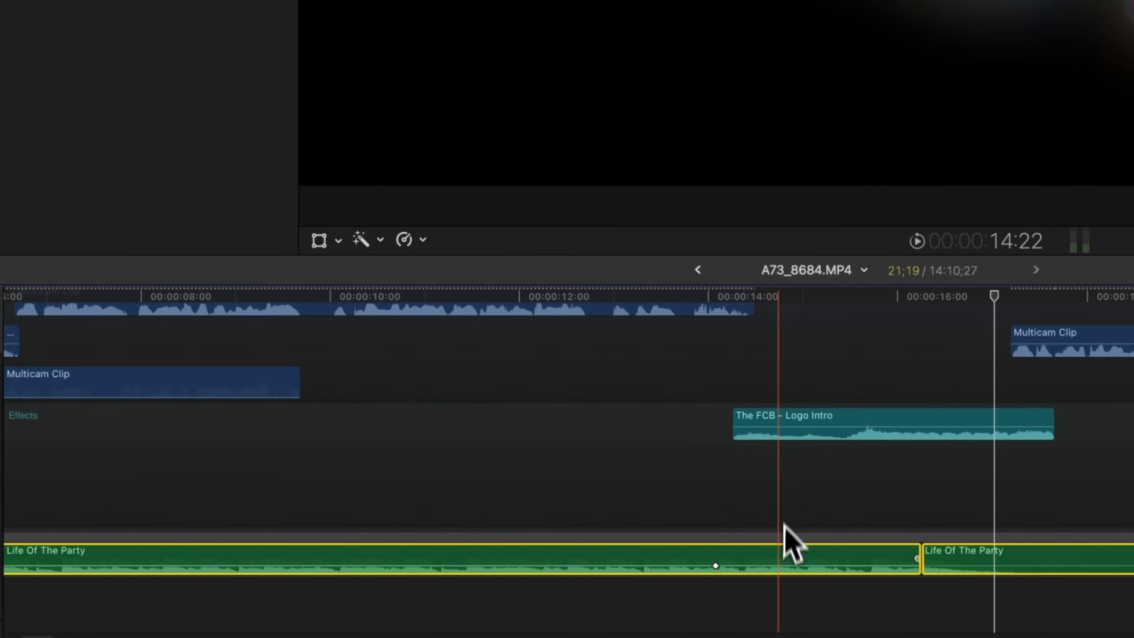
{"action": "left_click", "coordinate": [754, 566], "text": "alt"}
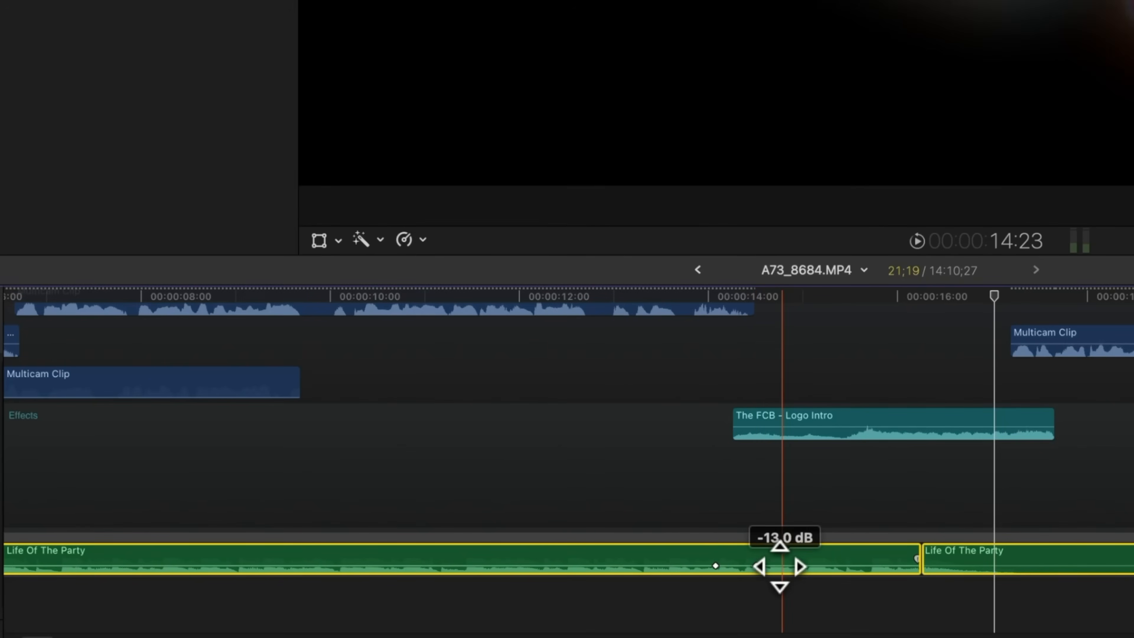
{"action": "left_click_drag", "start_coordinate": [781, 566], "coordinate": [782, 562]}
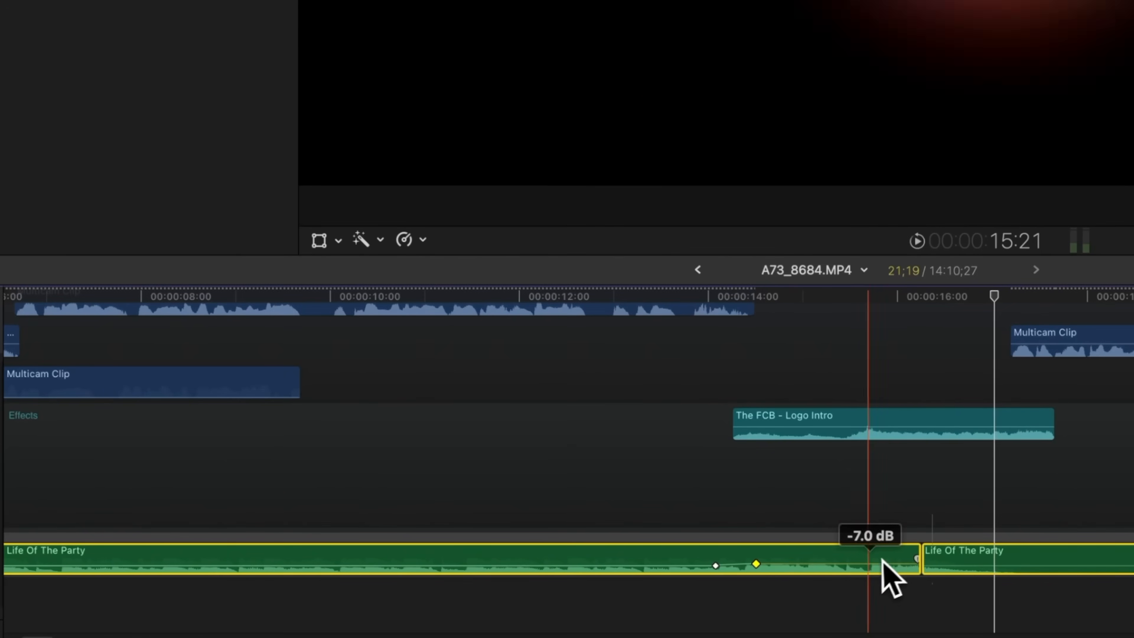
{"action": "left_click_drag", "start_coordinate": [864, 565], "coordinate": [863, 560]}
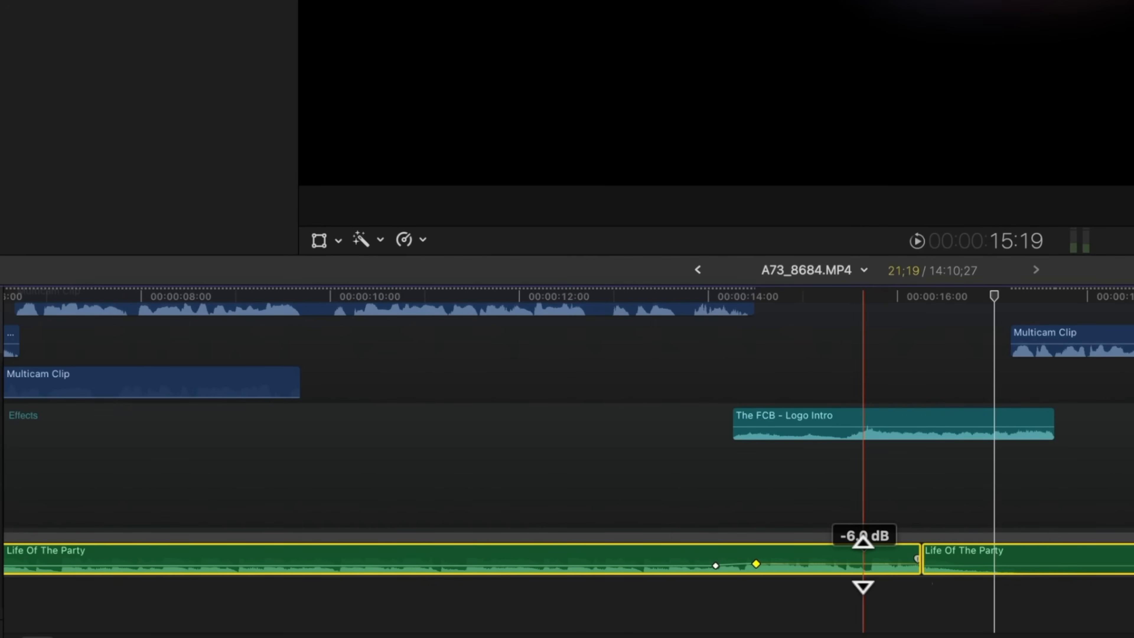
{"action": "left_click", "coordinate": [956, 586]}
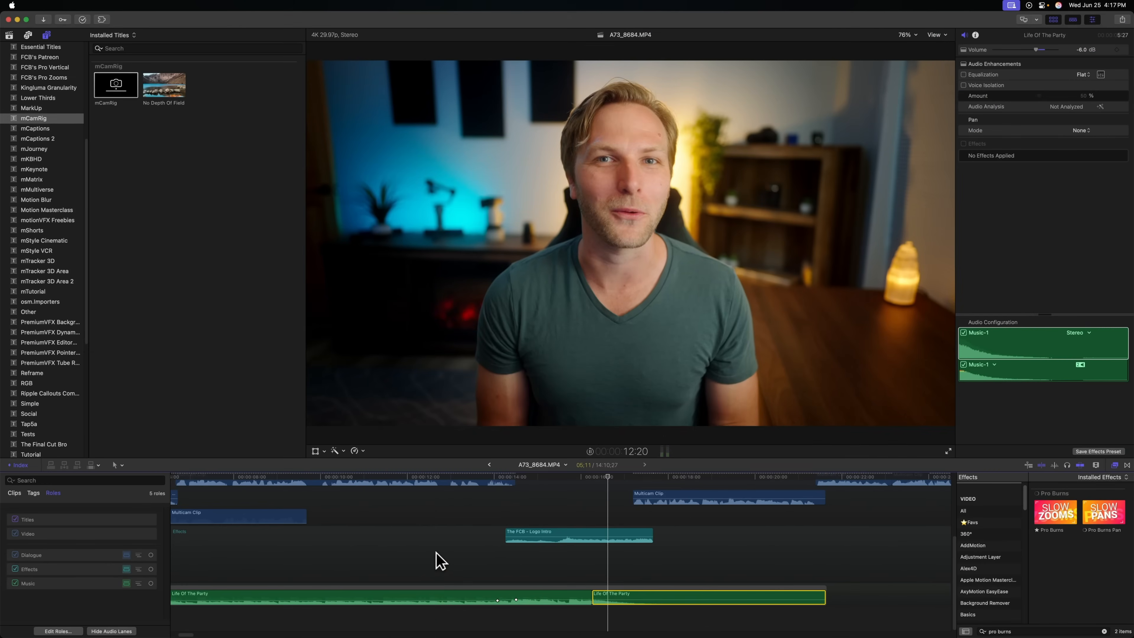
{"action": "key", "text": "space"}
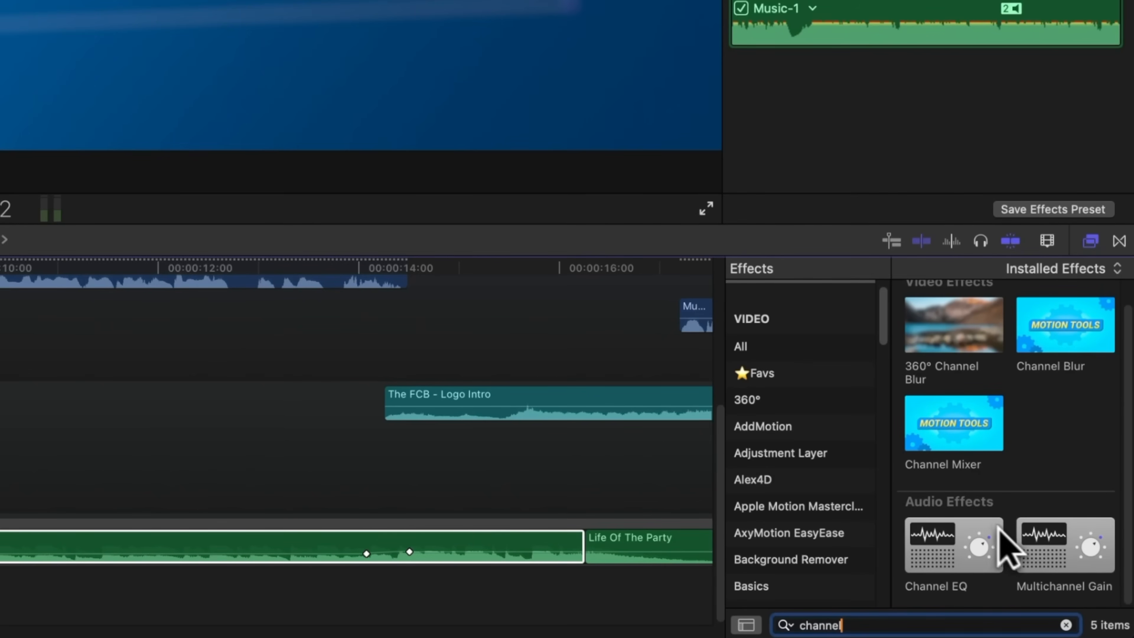
- Apply Channel EQ to the first music clip and the first Multicam Clip, and open the Multicam Clip's equalizer over the browser
{"action": "left_click_drag", "start_coordinate": [990, 546], "coordinate": [0, 549]}
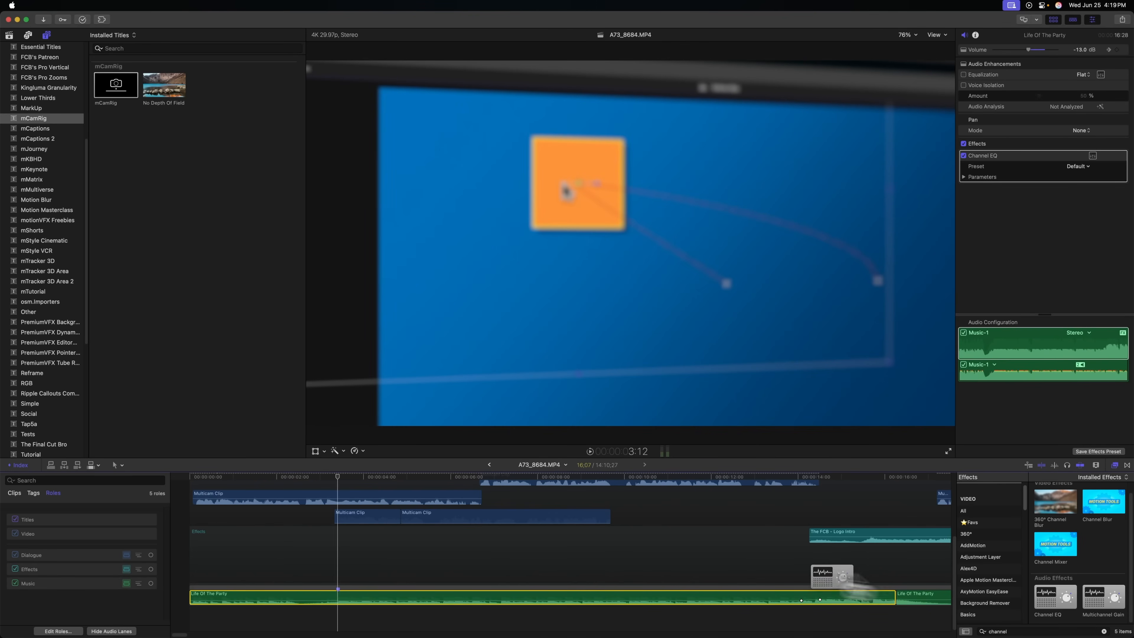
{"action": "left_click_drag", "start_coordinate": [296, 506], "coordinate": [289, 507]}
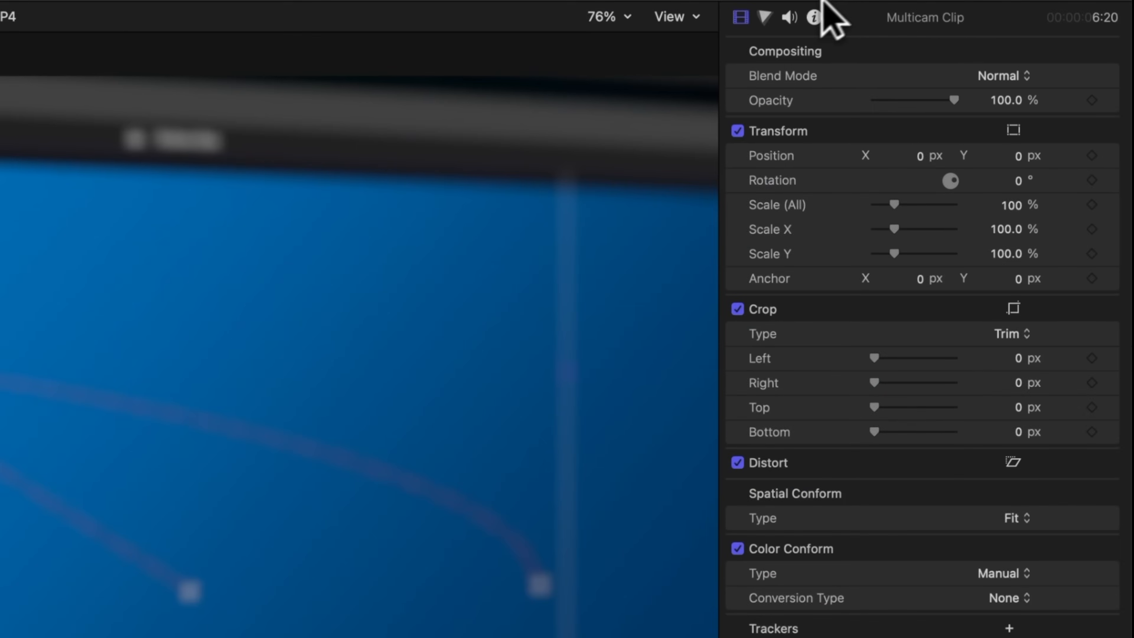
{"action": "left_click", "coordinate": [789, 18]}
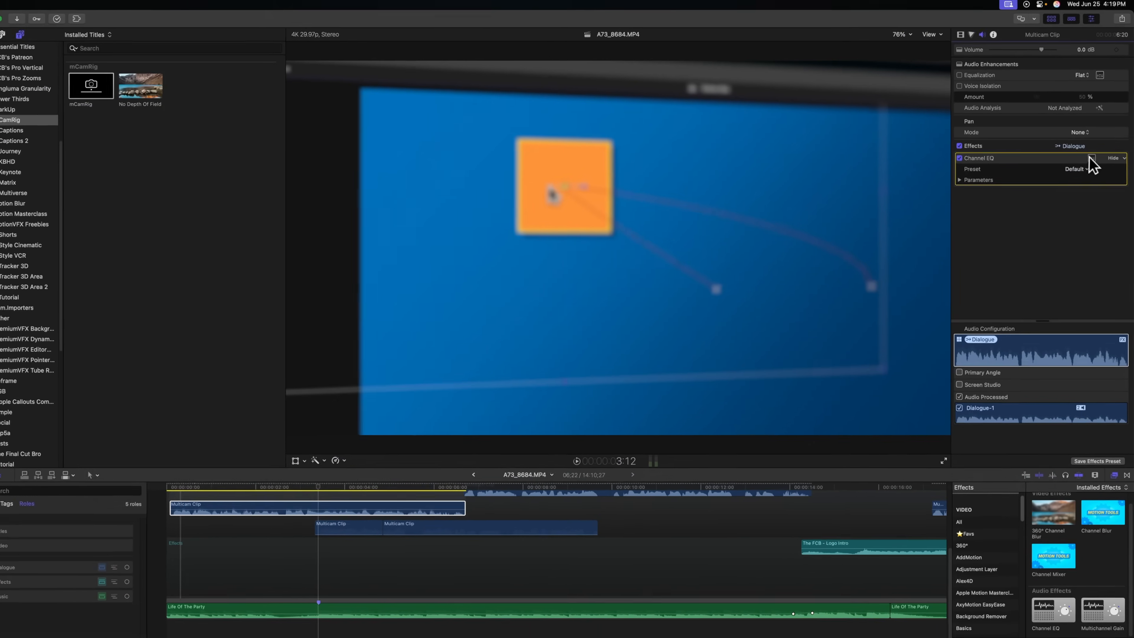
{"action": "left_click", "coordinate": [1036, 296]}
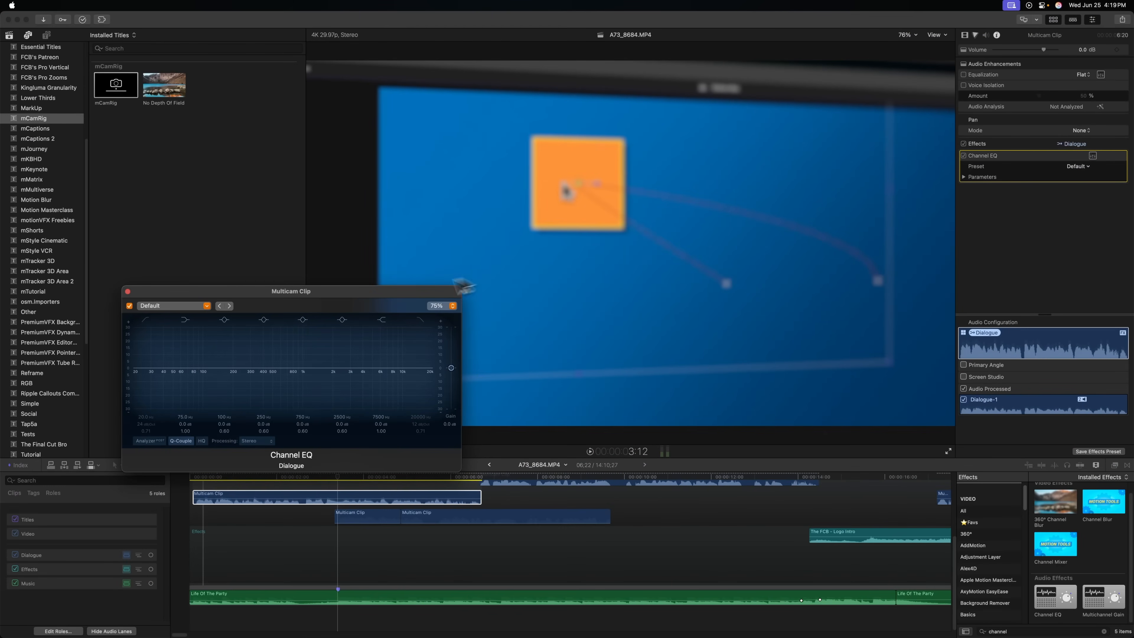
{"action": "left_click_drag", "start_coordinate": [381, 287], "coordinate": [364, 266]}
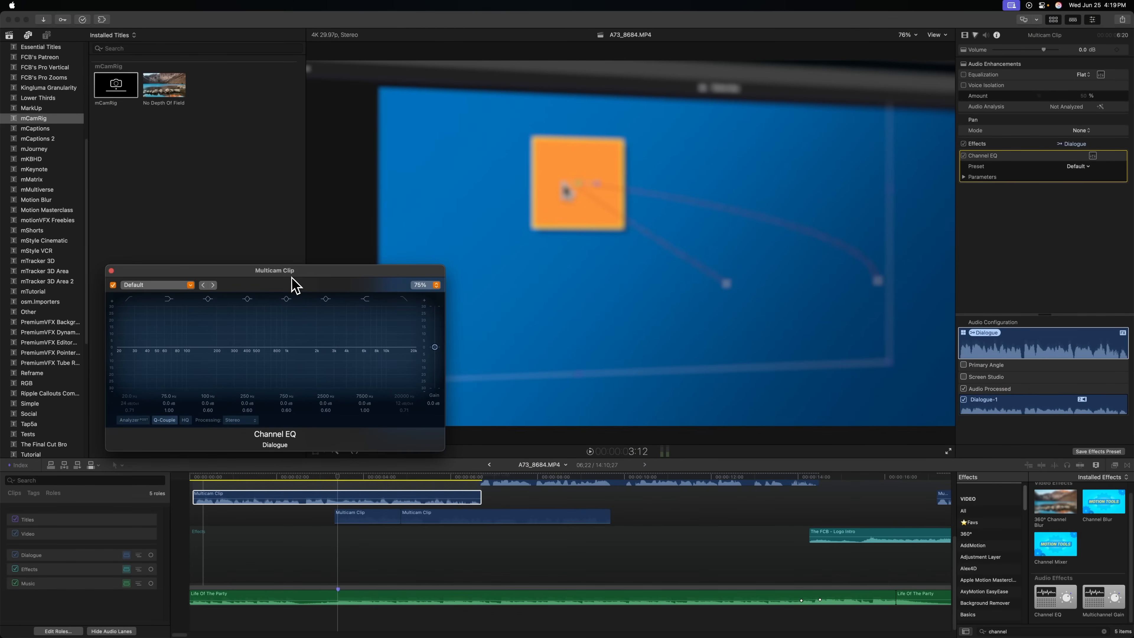
- Open the first music clip's Channel EQ beside the dialogue one and enable the analyzer in both
{"action": "left_click", "coordinate": [380, 495]}
{"action": "left_click", "coordinate": [378, 601]}
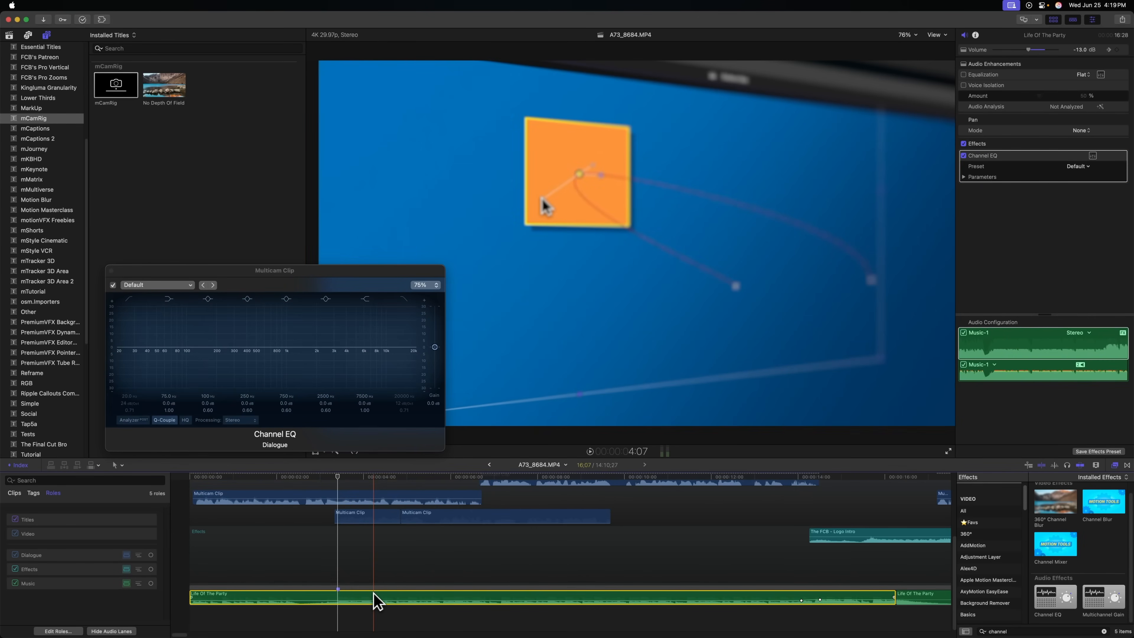
{"action": "left_click", "coordinate": [1093, 156]}
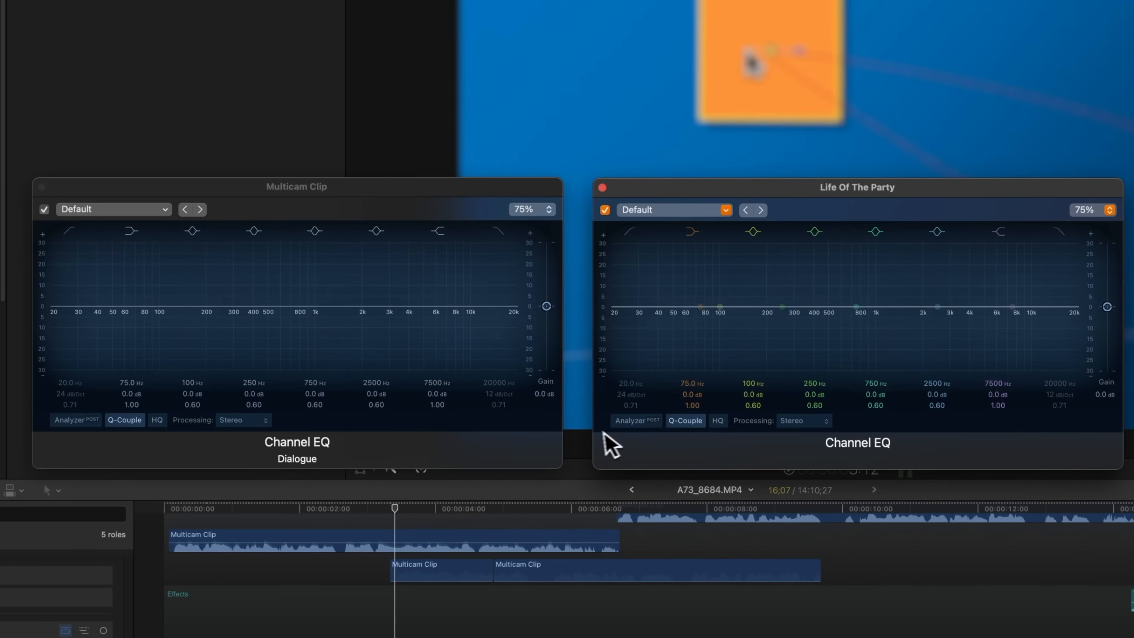
{"action": "left_click", "coordinate": [79, 421]}
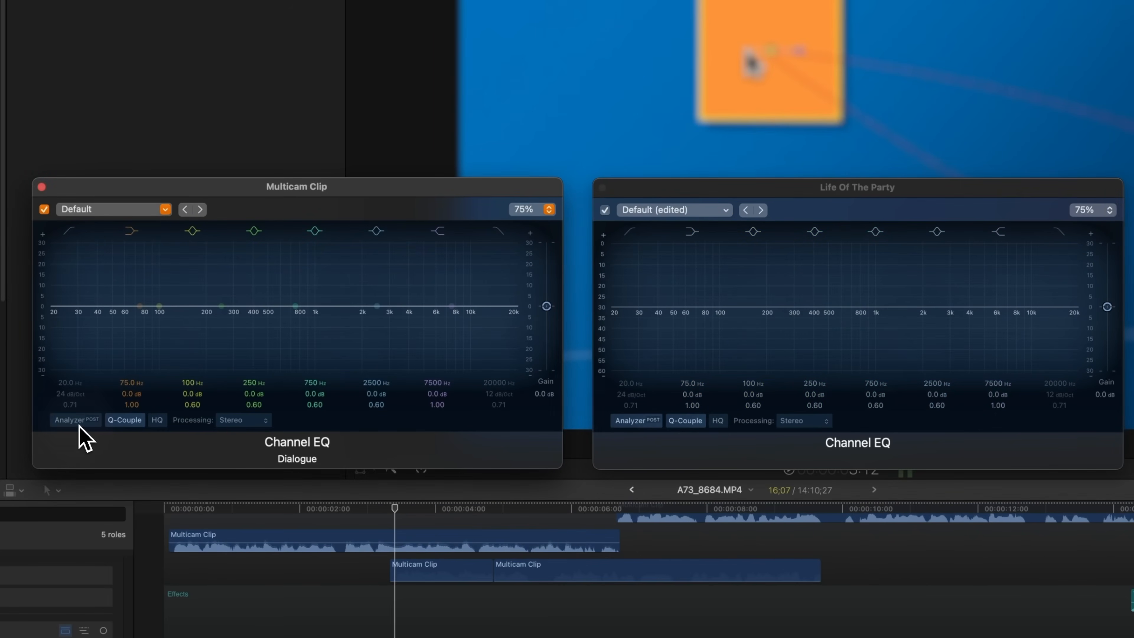
- Solo the first Multicam Clip and play it to examine the dialogue's frequencies in its Channel EQ
{"action": "left_click", "coordinate": [172, 548]}
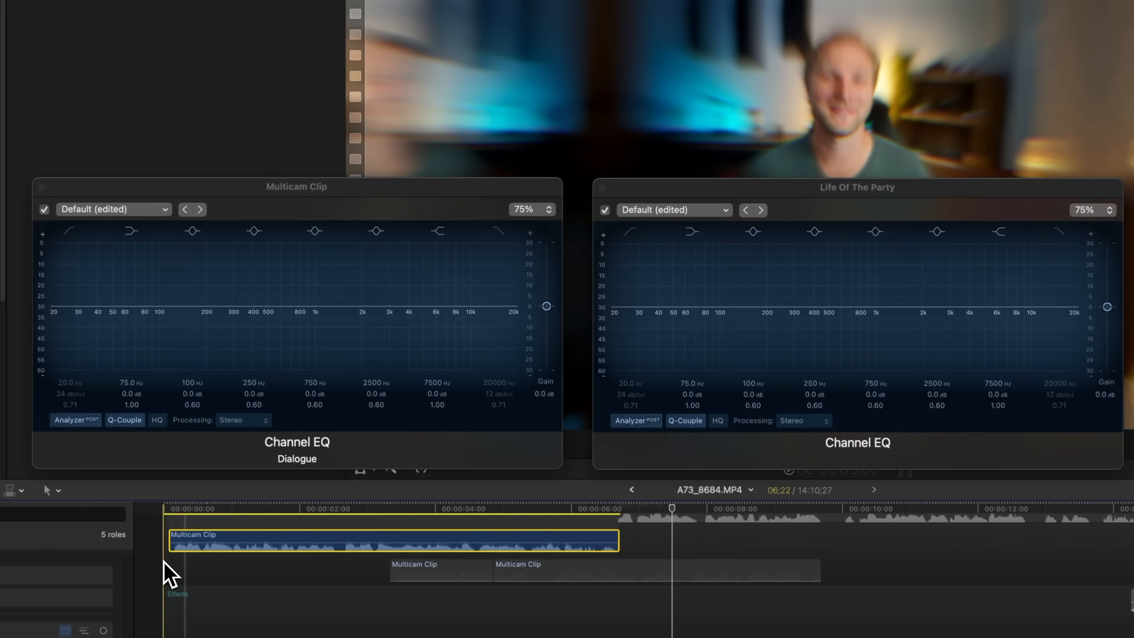
{"action": "left_click", "coordinate": [391, 190]}
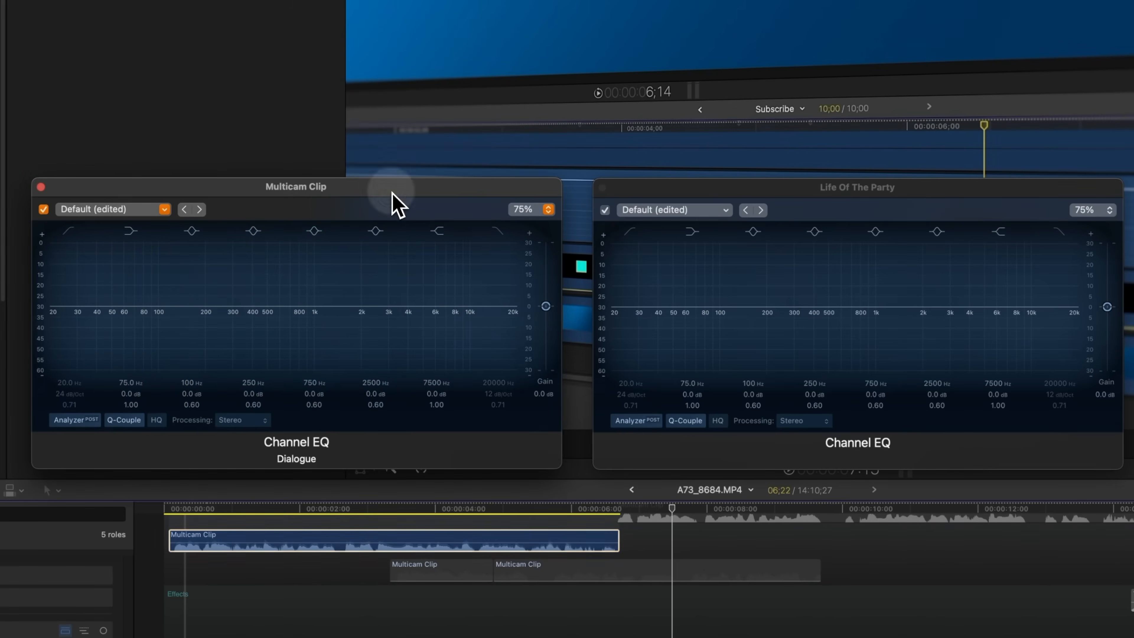
{"action": "key", "text": "space"}
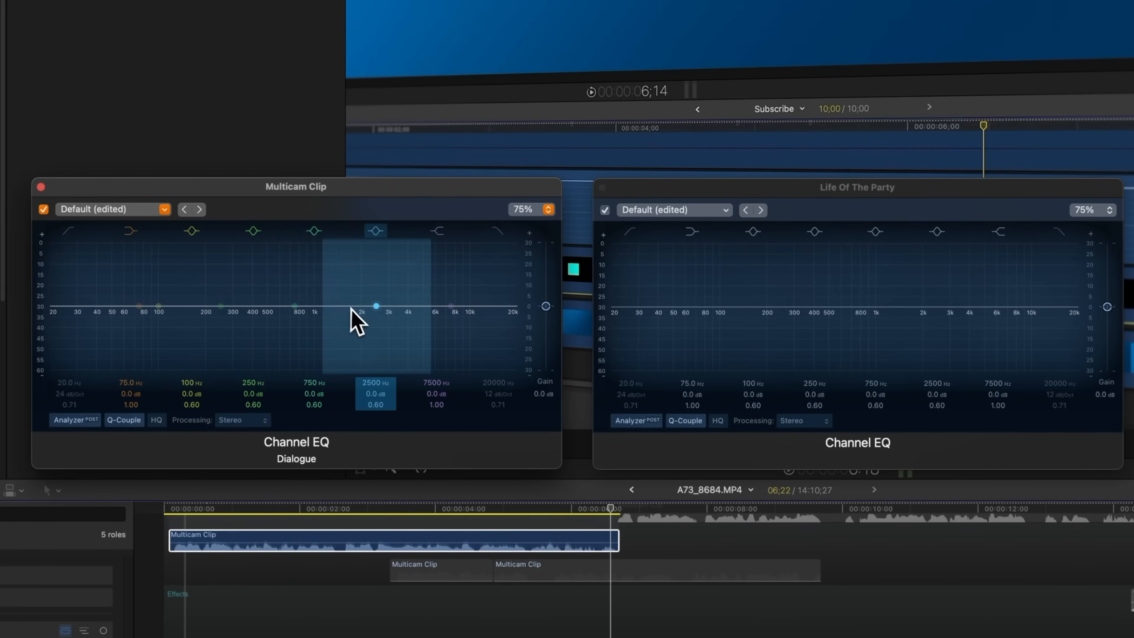
- In the music's Channel EQ, cut 880 Hz by 11.9 dB with Q 0.28, 242 Hz by 2 dB and 2500 Hz by 2.5 dB, then play back
{"action": "left_click", "coordinate": [786, 191]}
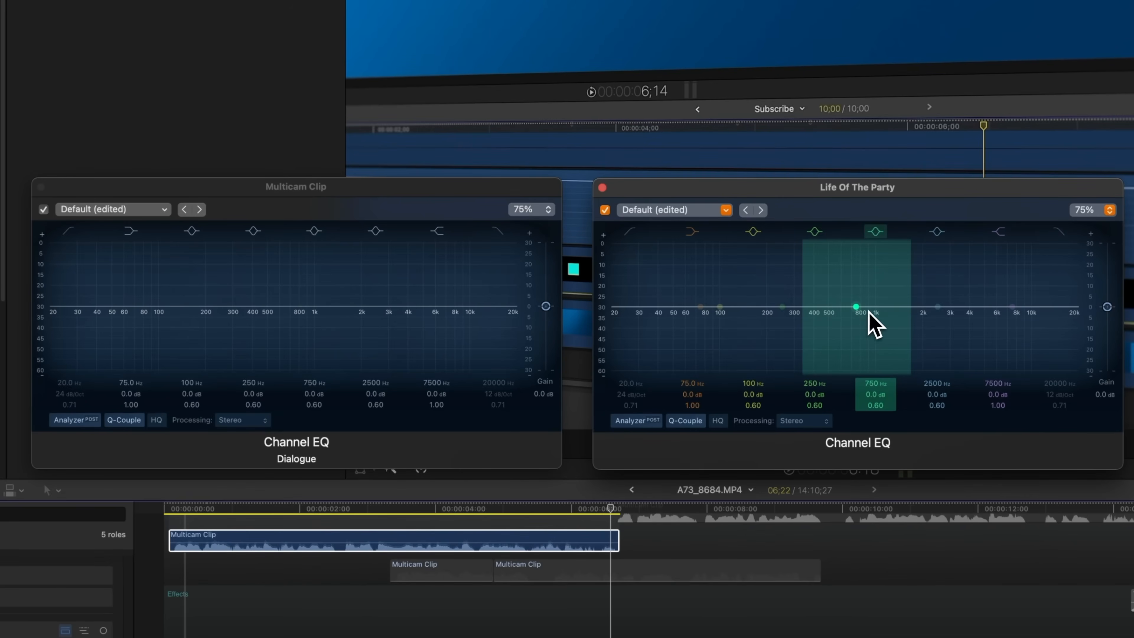
{"action": "left_click_drag", "start_coordinate": [874, 324], "coordinate": [881, 340]}
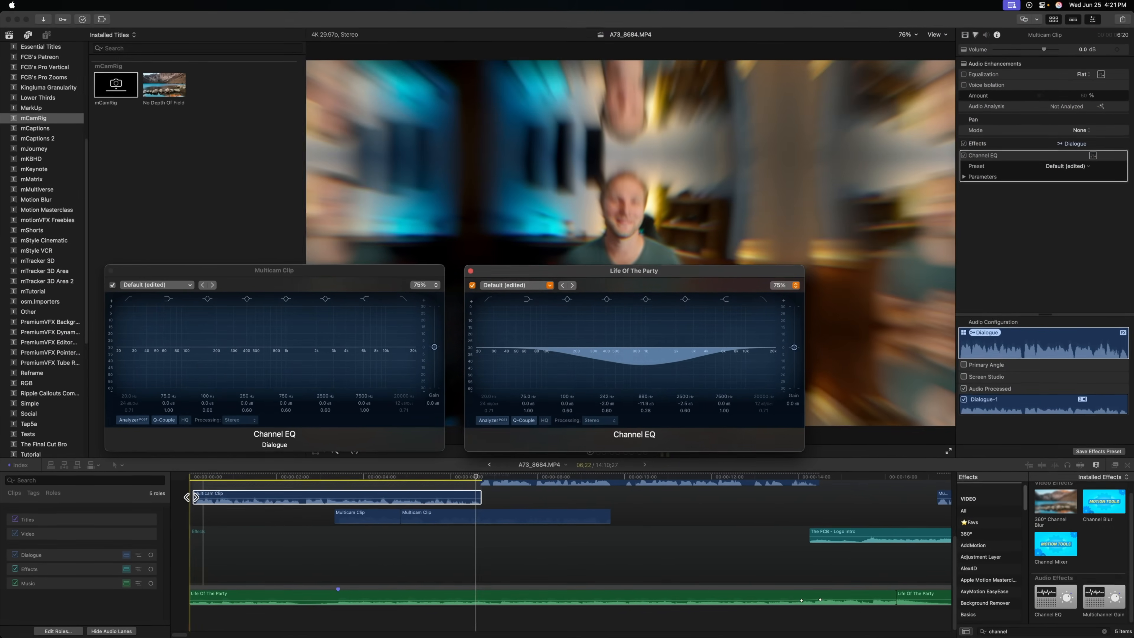
{"action": "key", "text": "space"}
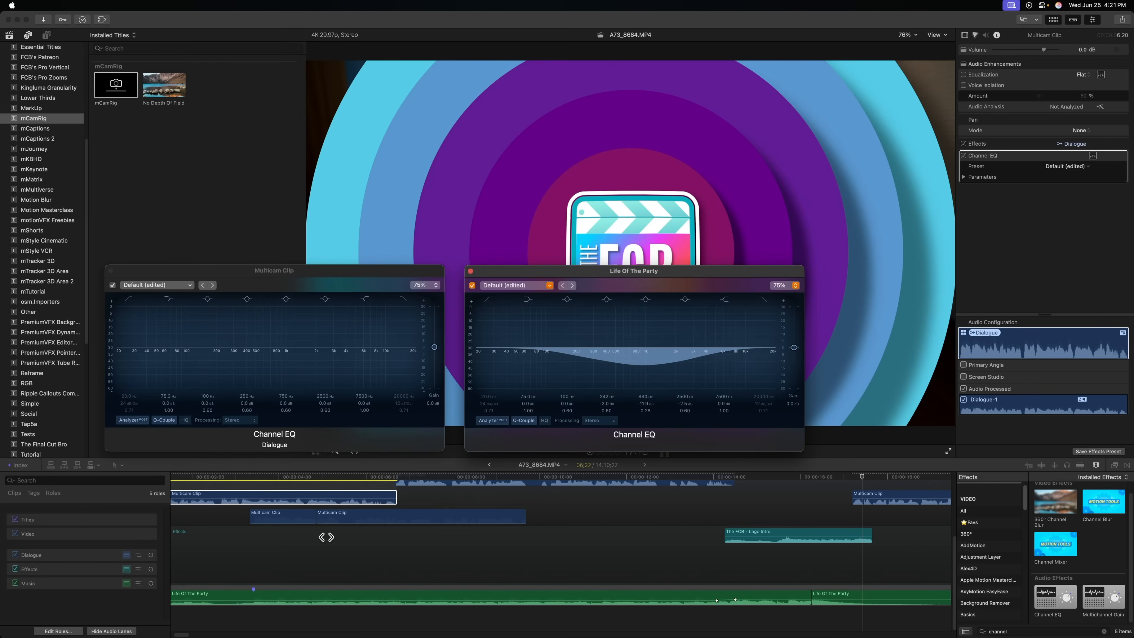
- Copy the edited music Channel EQ onto the ending Life Of The Party clip and close the music's equalizer window
{"action": "left_click", "coordinate": [830, 593]}
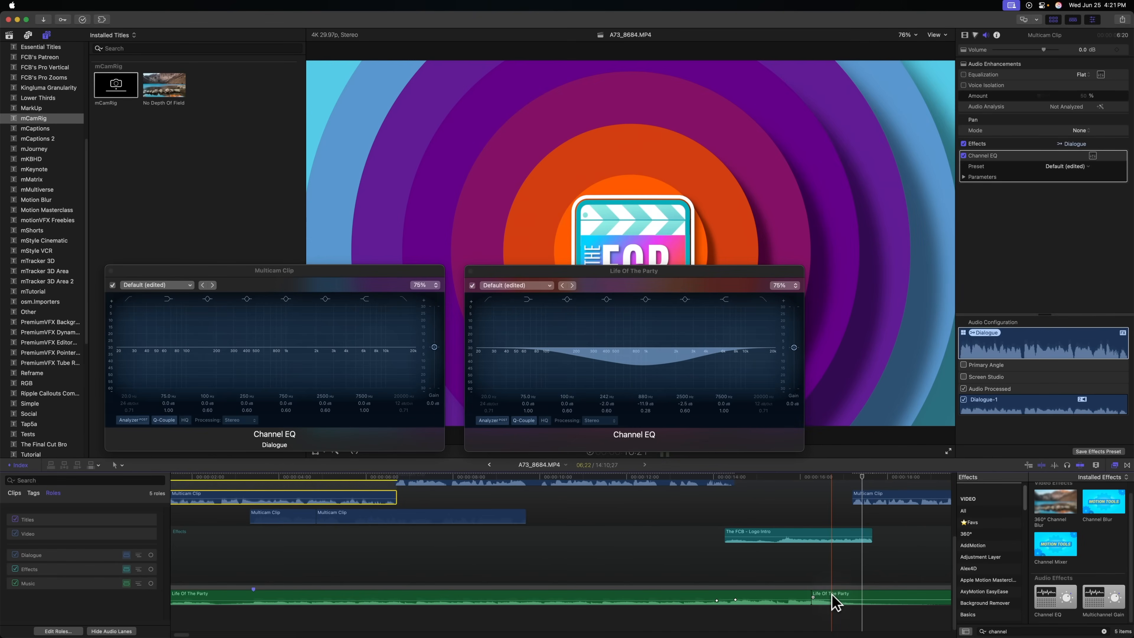
{"action": "scroll", "coordinate": [829, 593], "scroll_direction": "right", "scroll_amount": 3}
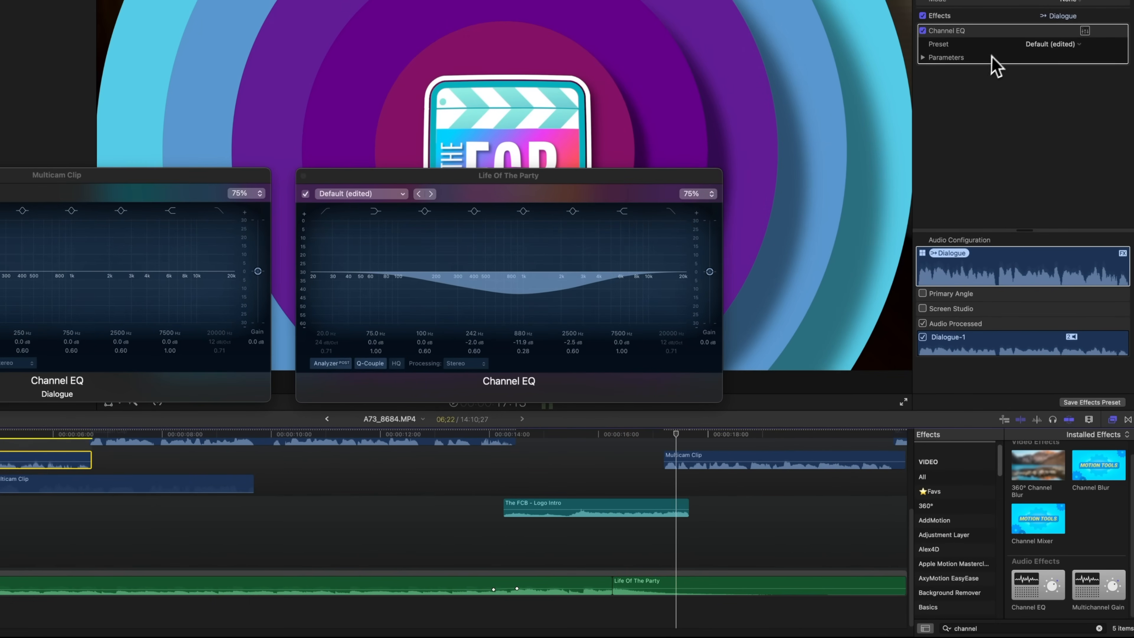
{"action": "left_click_drag", "start_coordinate": [979, 52], "coordinate": [606, 581]}
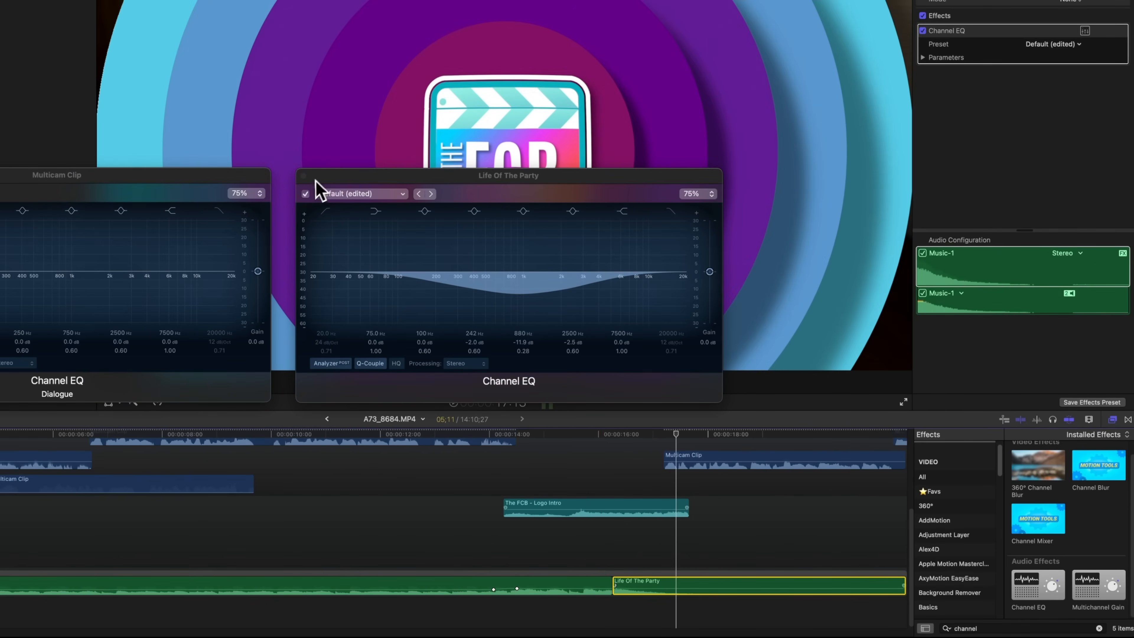
{"action": "left_click", "coordinate": [304, 175]}
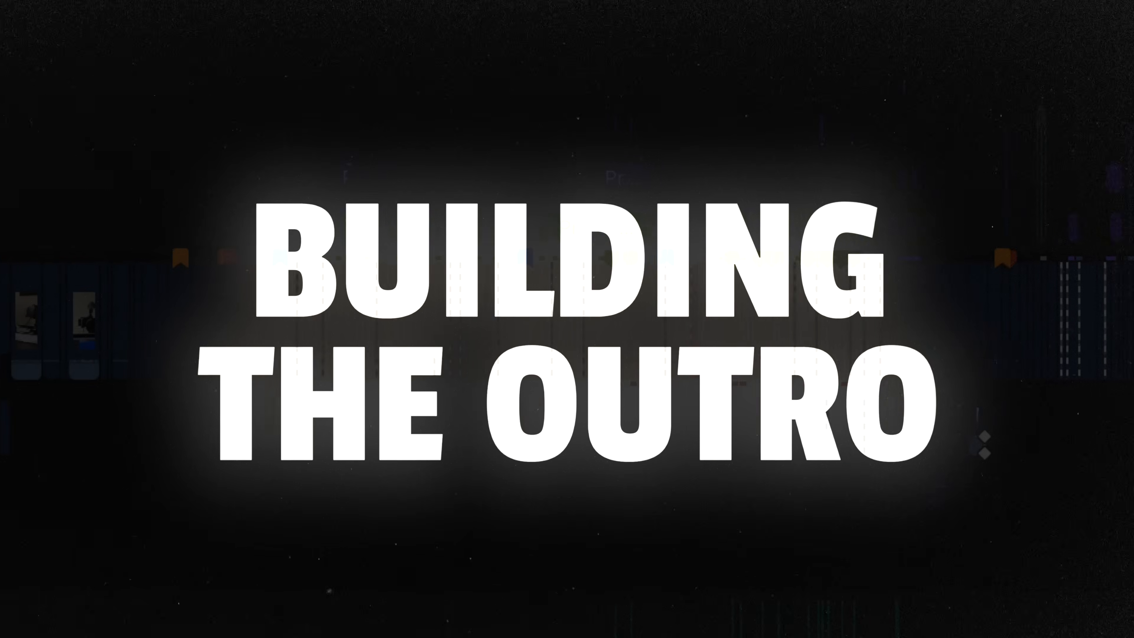
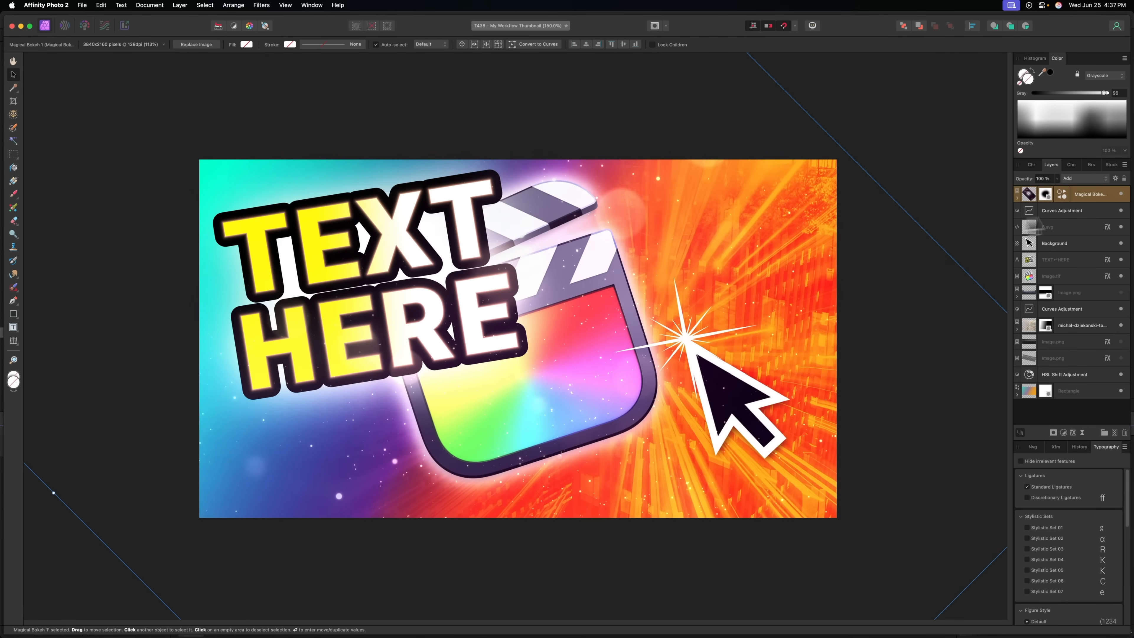
- In the Affinity Photo thumbnail document, show and hide the hidden timeline image layers to preview them behind the logo
{"action": "left_click", "coordinate": [1035, 330]}
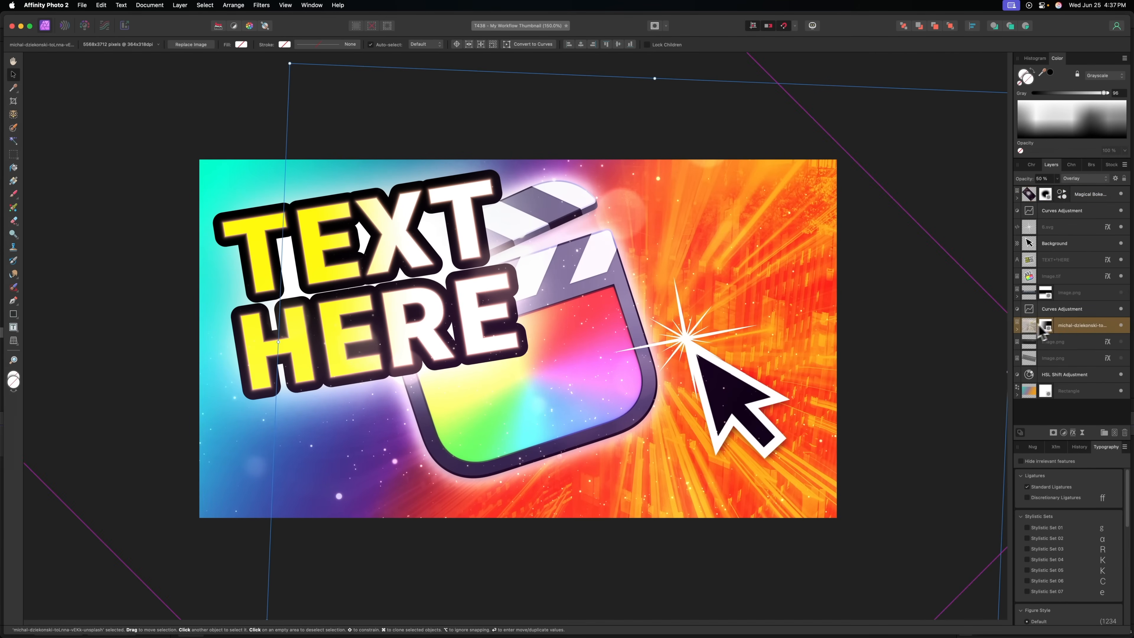
{"action": "left_click", "coordinate": [1121, 292]}
{"action": "left_click", "coordinate": [1121, 293]}
{"action": "left_click", "coordinate": [1121, 293]}
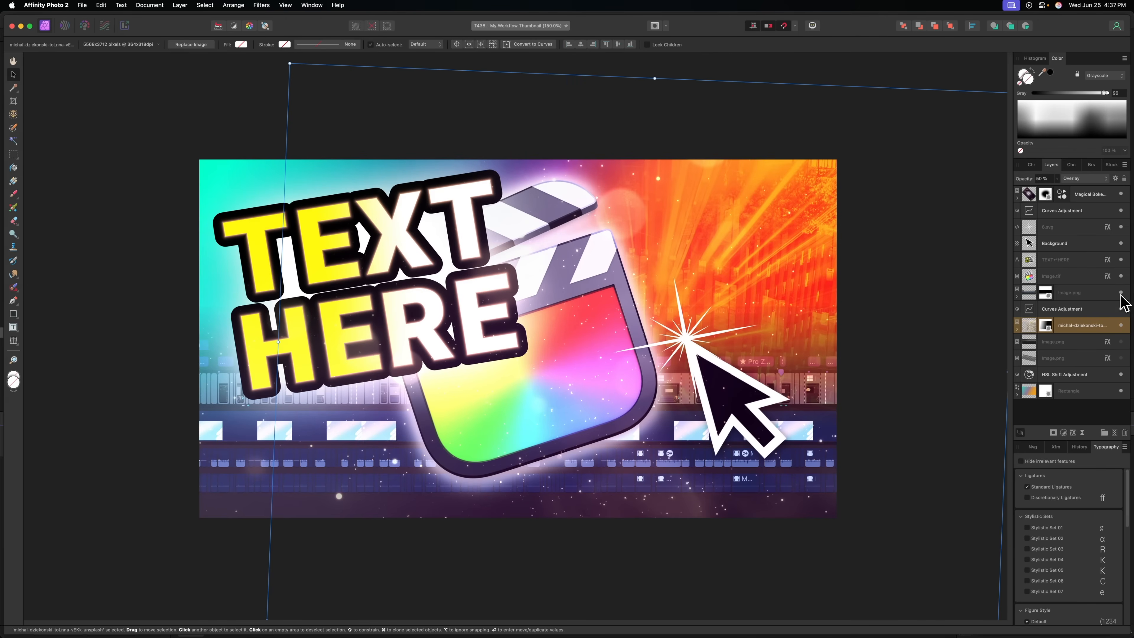
{"action": "left_click", "coordinate": [1121, 294]}
{"action": "left_click", "coordinate": [1121, 358]}
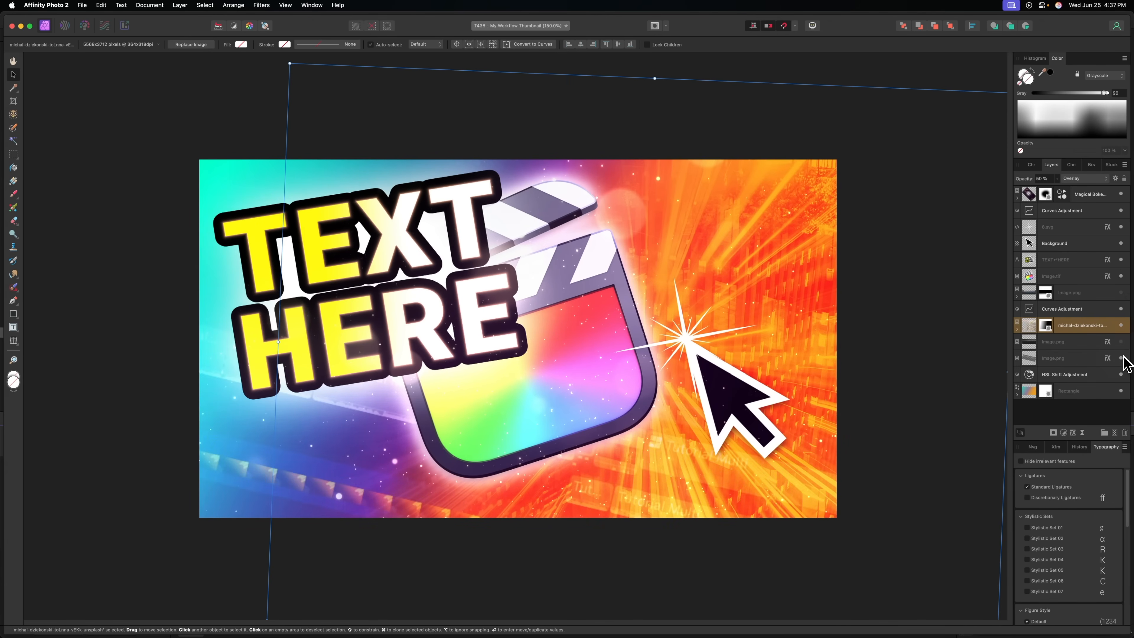
{"action": "left_click", "coordinate": [1122, 358]}
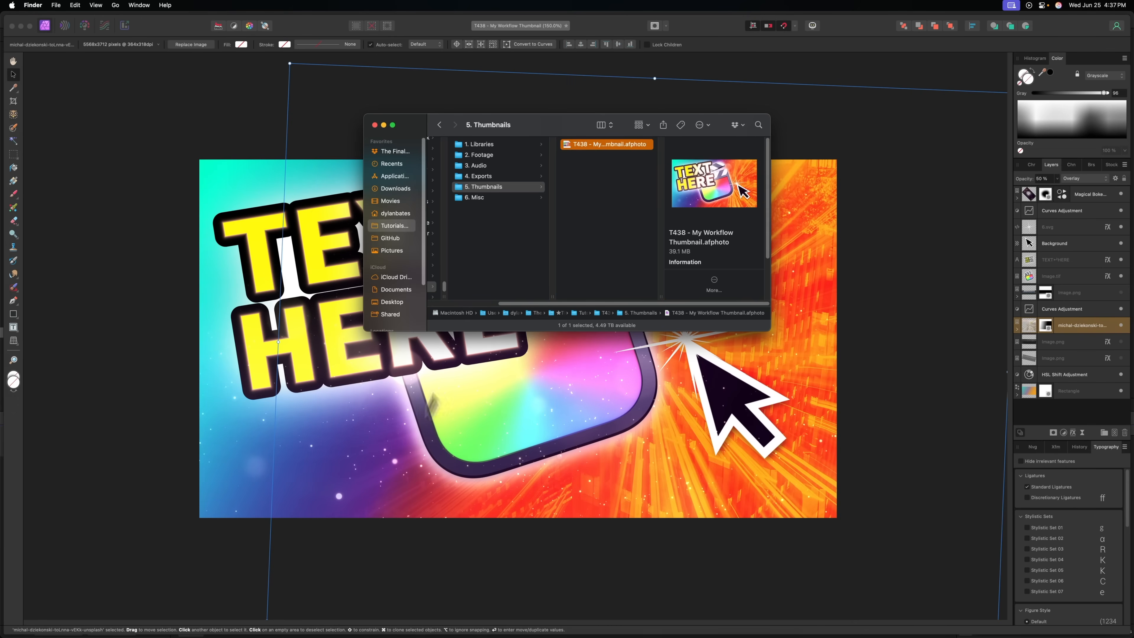
- Place the Desktop screenshot taken at 4.36.29 PM into the thumbnail and scale it down over the canvas's left part, below the logo layer
{"action": "key", "text": "super+shift+d"}
{"action": "left_click", "coordinate": [482, 156]}
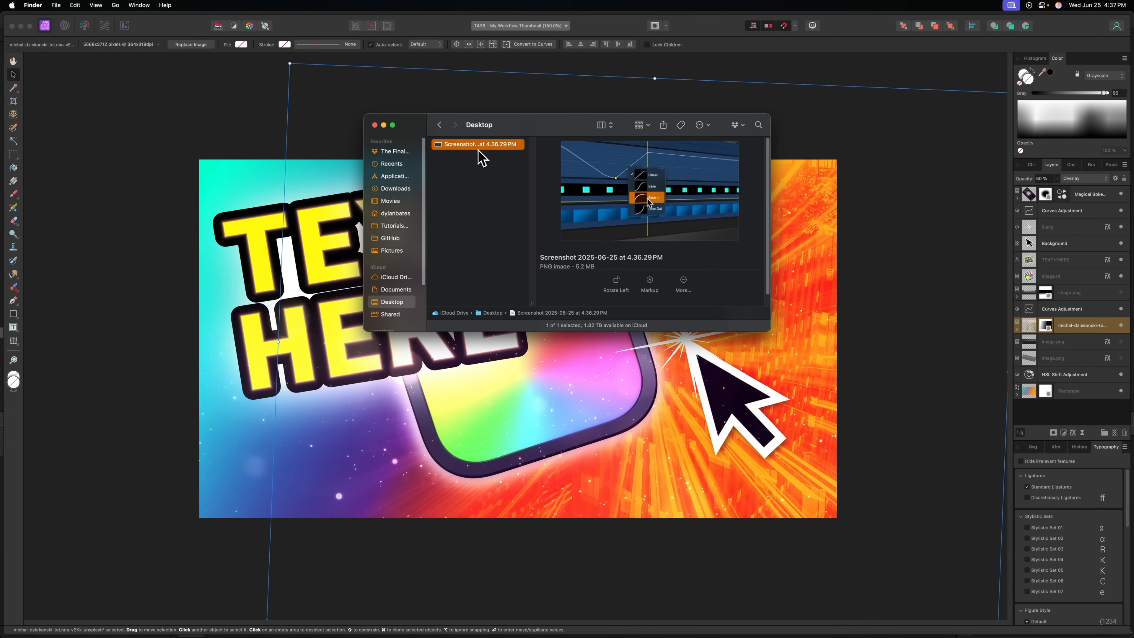
{"action": "left_click_drag", "start_coordinate": [472, 153], "coordinate": [331, 438]}
{"action": "left_click", "coordinate": [355, 396]}
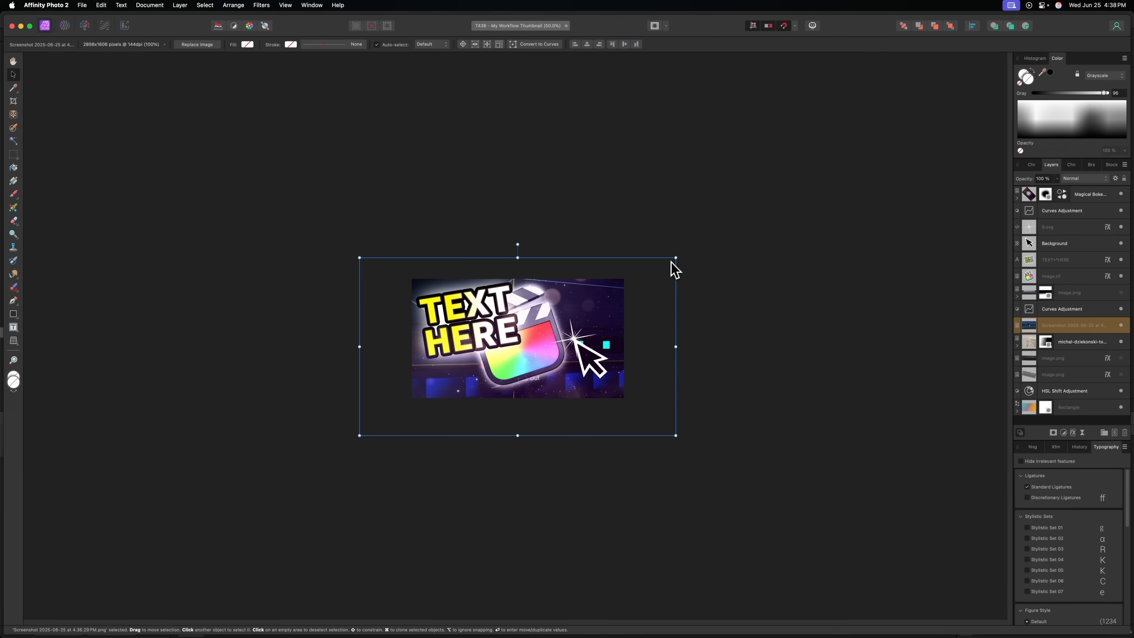
{"action": "left_click_drag", "start_coordinate": [675, 256], "coordinate": [590, 306]}
{"action": "left_click_drag", "start_coordinate": [561, 377], "coordinate": [549, 341]}
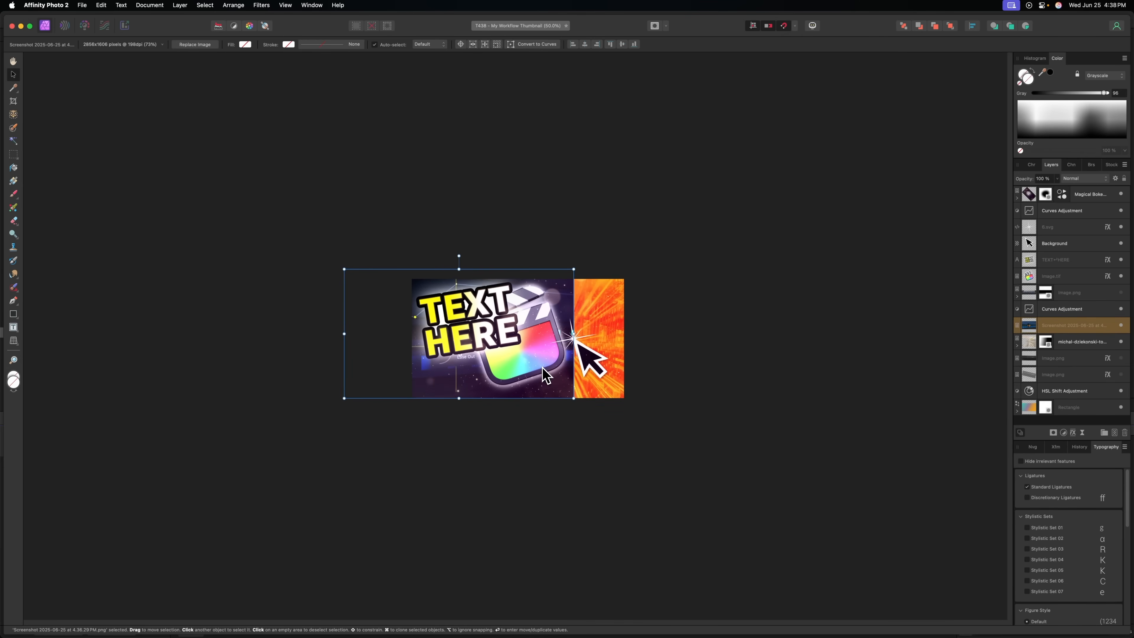
{"action": "key", "text": "super+1"}
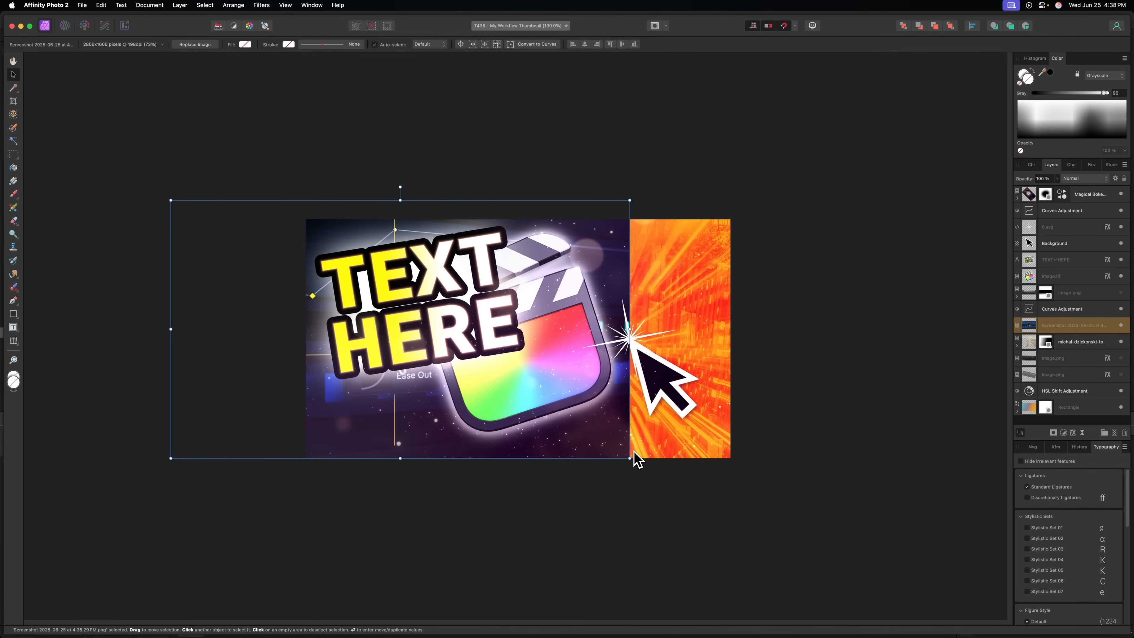
- Replace the TEXT HERE headline with ULTIMATE ANIMATION GUIDE!, one word per line
{"action": "double_click", "coordinate": [436, 279]}
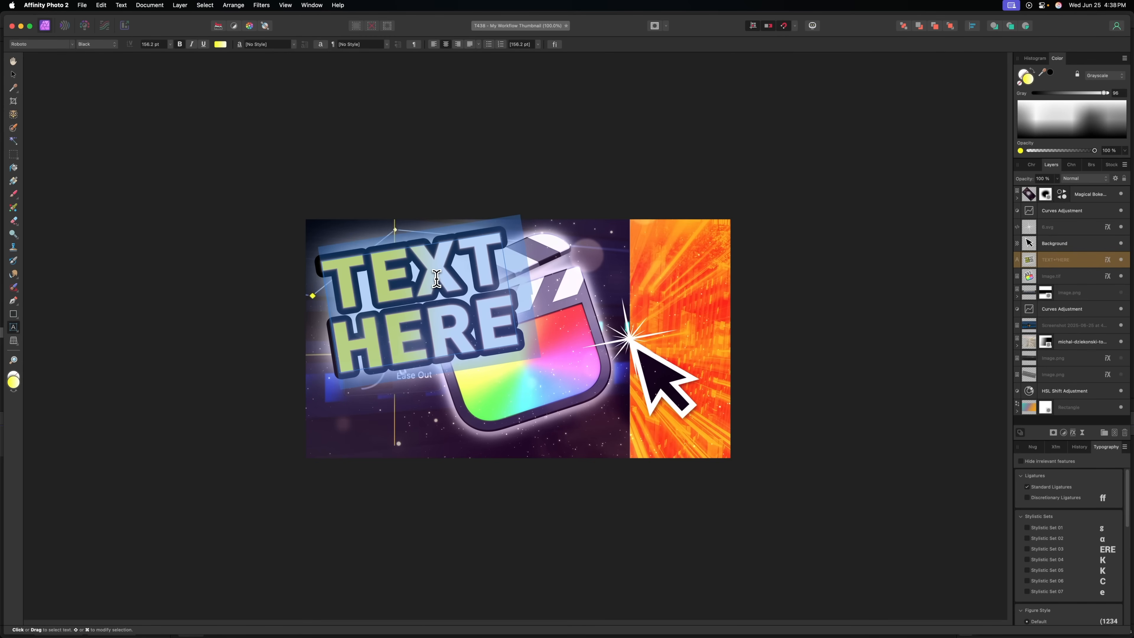
{"action": "key", "text": "BackSpace"}
{"action": "type", "text": "ULTIMATE"}
{"action": "key", "text": "Return"}
{"action": "type", "text": "ANIMATION"}
{"action": "key", "text": "Return"}
{"action": "type", "text": "GUIDE!"}
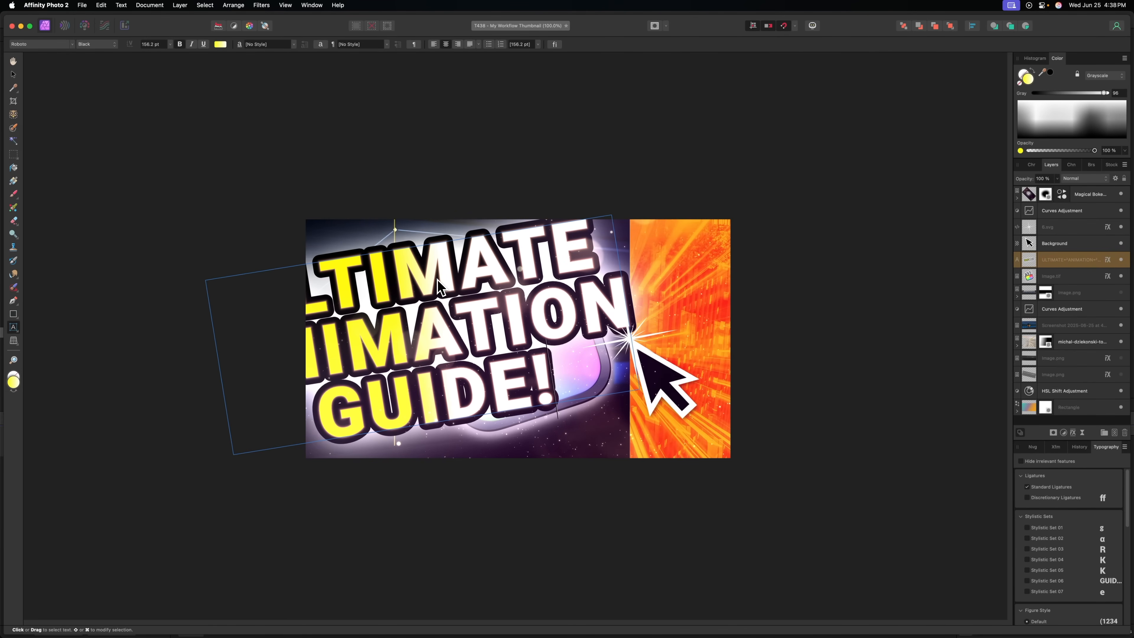
- Shrink the headline to about 97.6 pt, move it to the canvas's upper right and tilt it slightly clockwise
{"action": "left_click", "coordinate": [13, 74]}
{"action": "left_click_drag", "start_coordinate": [612, 215], "coordinate": [470, 305]}
{"action": "left_click_drag", "start_coordinate": [418, 341], "coordinate": [656, 268]}
{"action": "left_click_drag", "start_coordinate": [580, 239], "coordinate": [598, 243]}
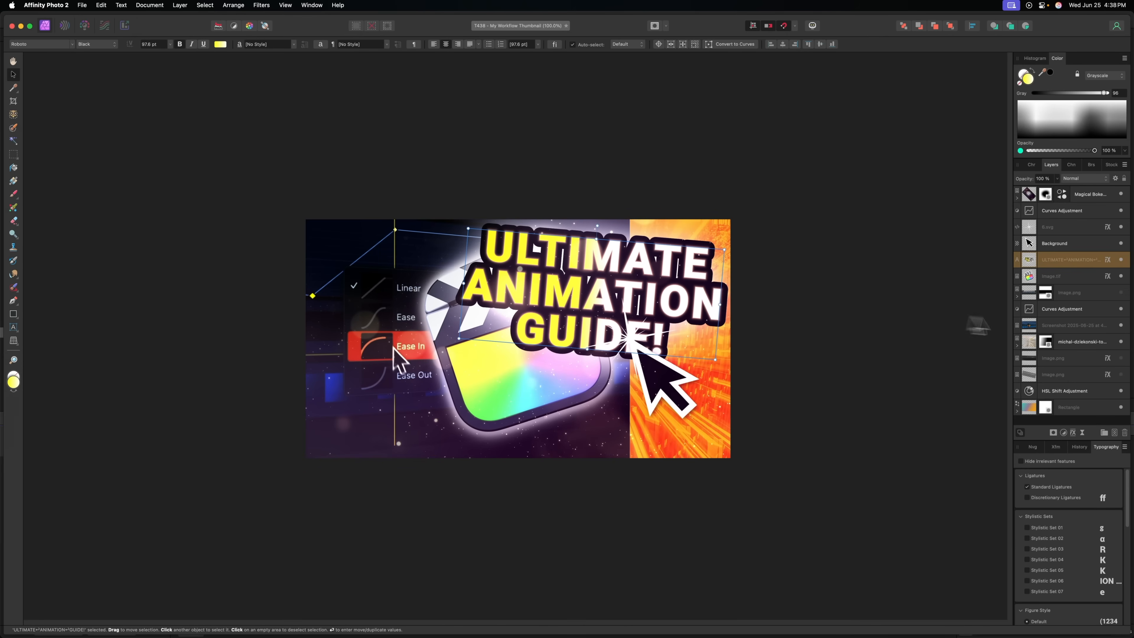
- Add a mask to the screenshot layer and fill it with a linear gradient that fades the screenshot into the orange background
{"action": "left_click", "coordinate": [1035, 331]}
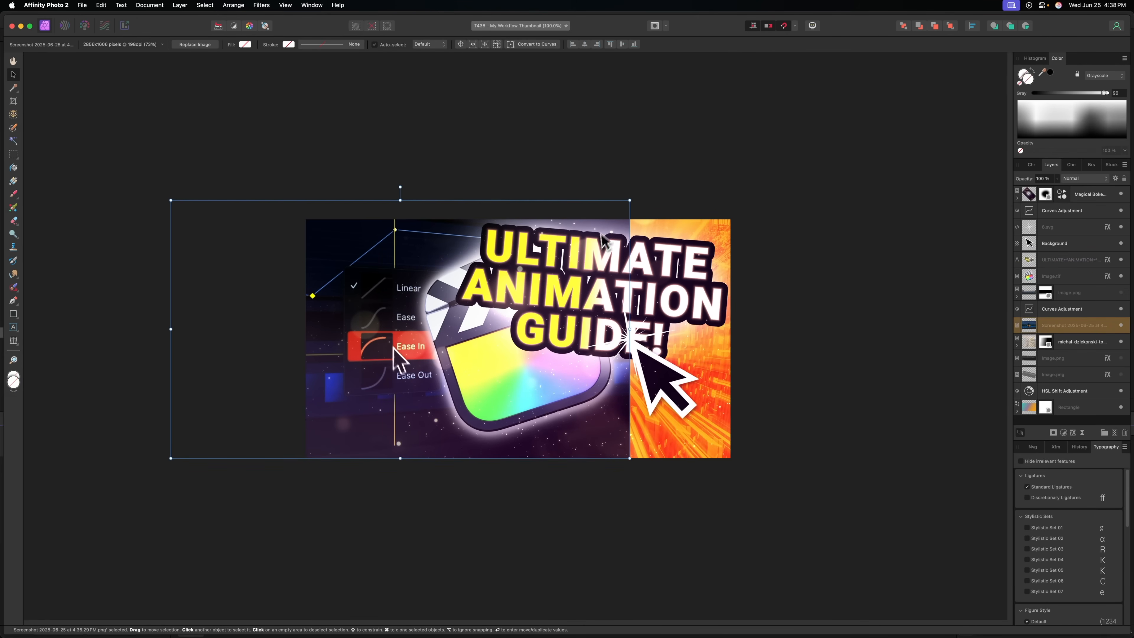
{"action": "left_click", "coordinate": [1053, 432]}
{"action": "left_click", "coordinate": [1018, 330]}
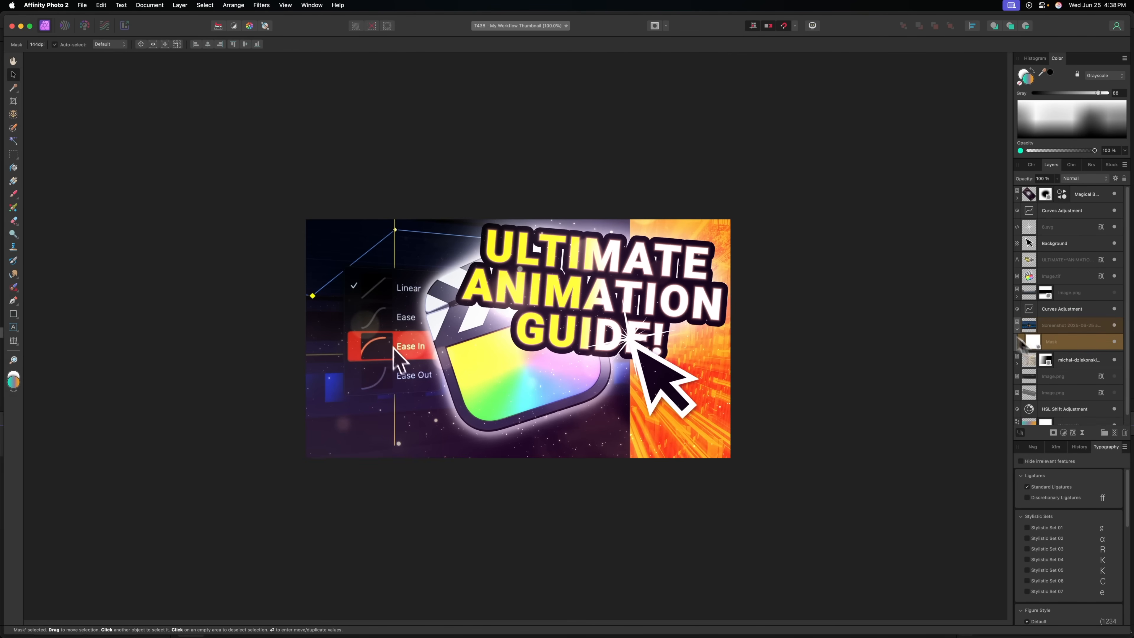
{"action": "left_click", "coordinate": [14, 181]}
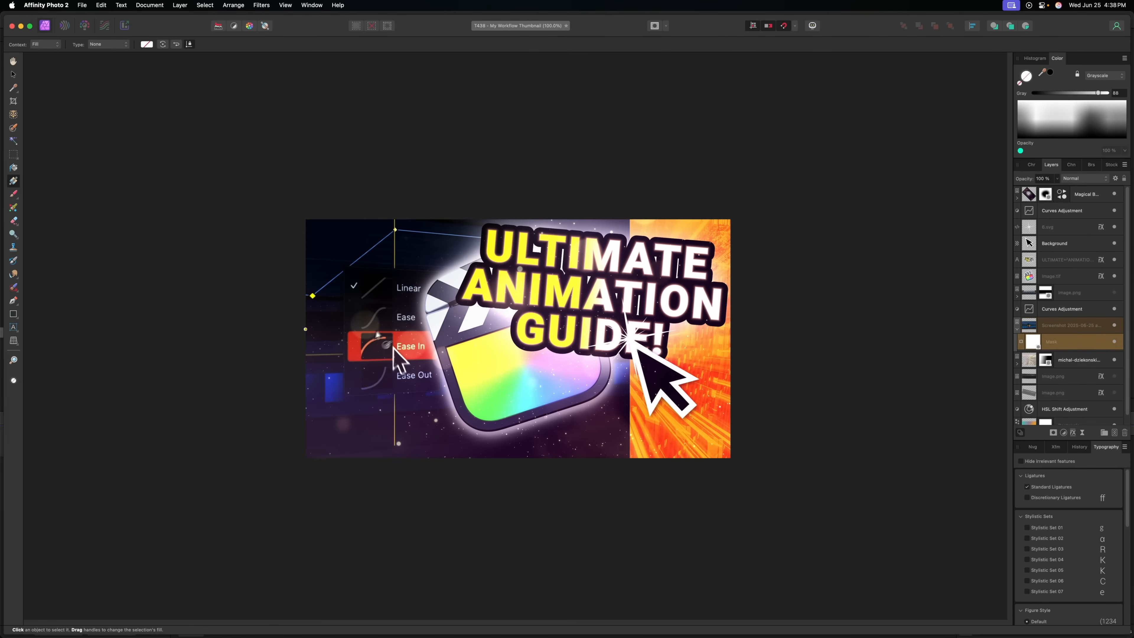
{"action": "left_click_drag", "start_coordinate": [341, 338], "coordinate": [566, 315]}
{"action": "left_click_drag", "start_coordinate": [338, 344], "coordinate": [385, 338]}
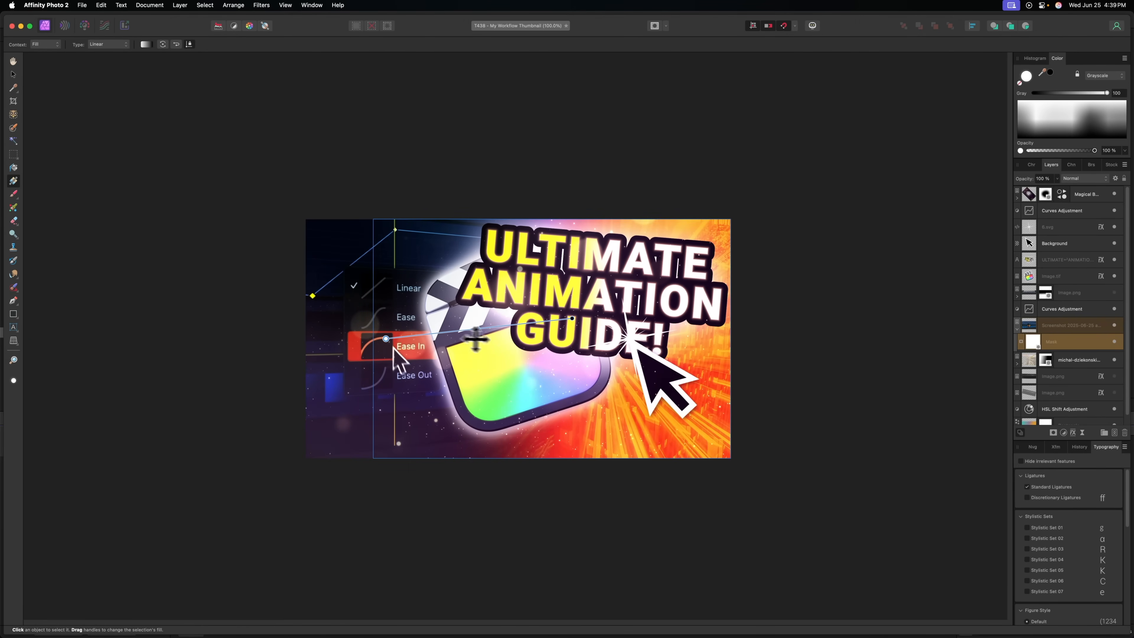
- Move the clapperboard logo to the thumbnail's lower right and adjust the layout with the headline above it
{"action": "left_click", "coordinate": [1067, 280]}
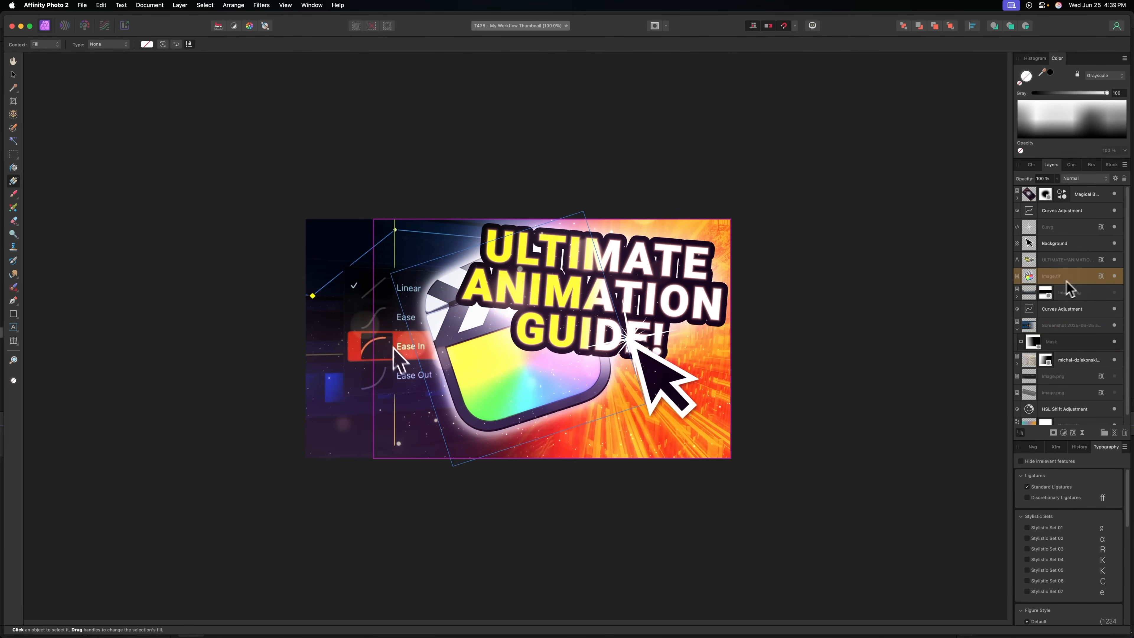
{"action": "left_click", "coordinate": [14, 74]}
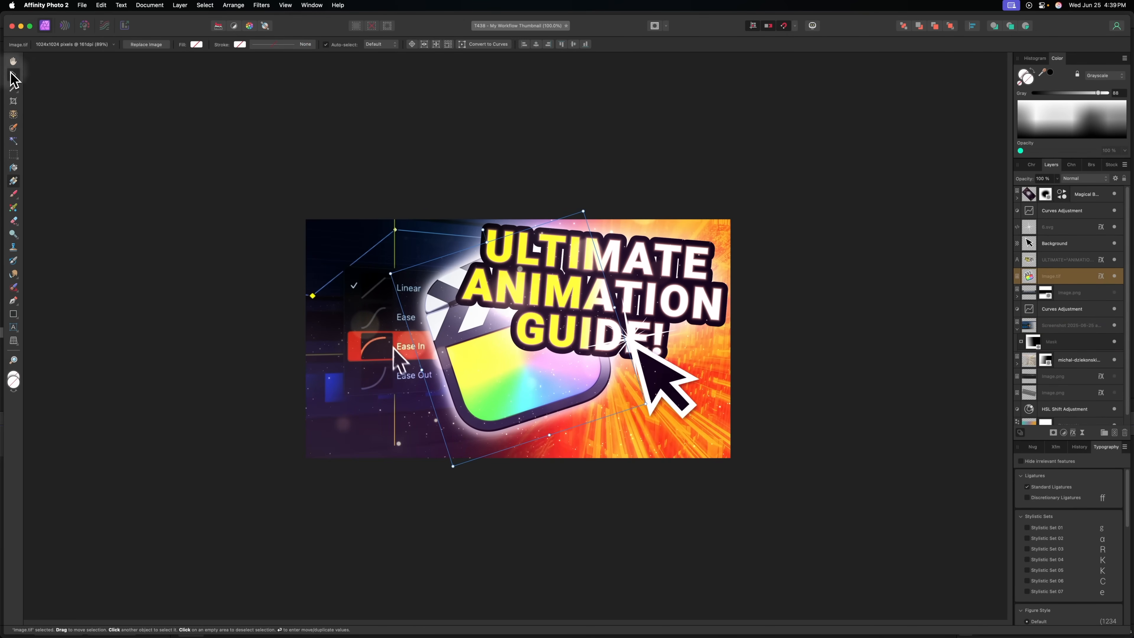
{"action": "left_click_drag", "start_coordinate": [514, 361], "coordinate": [573, 450]}
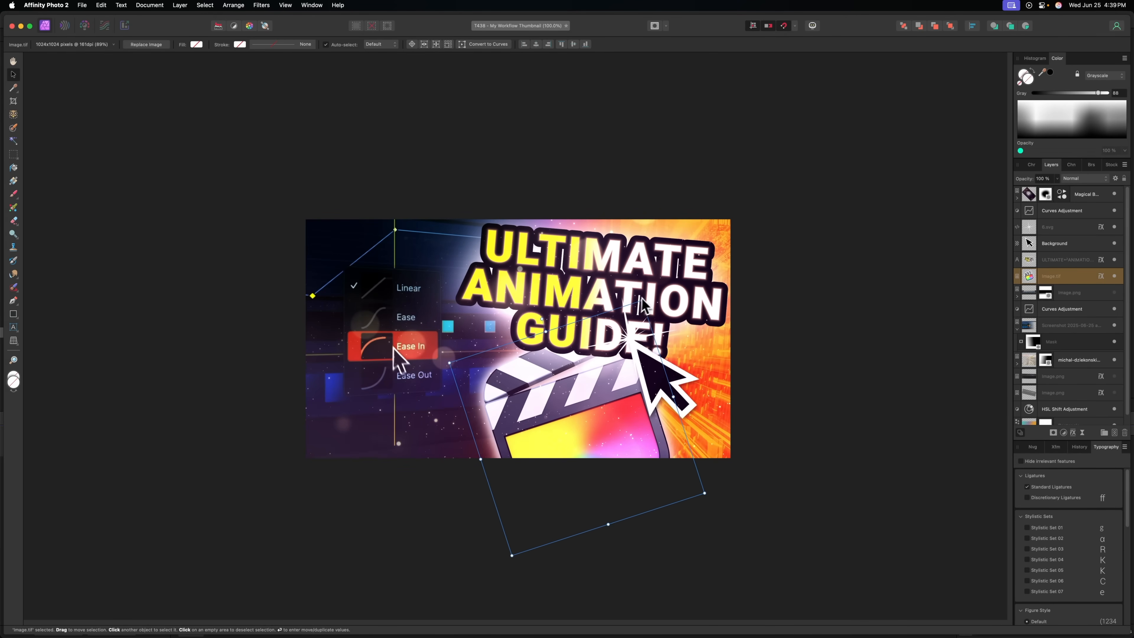
{"action": "left_click_drag", "start_coordinate": [642, 300], "coordinate": [758, 307]}
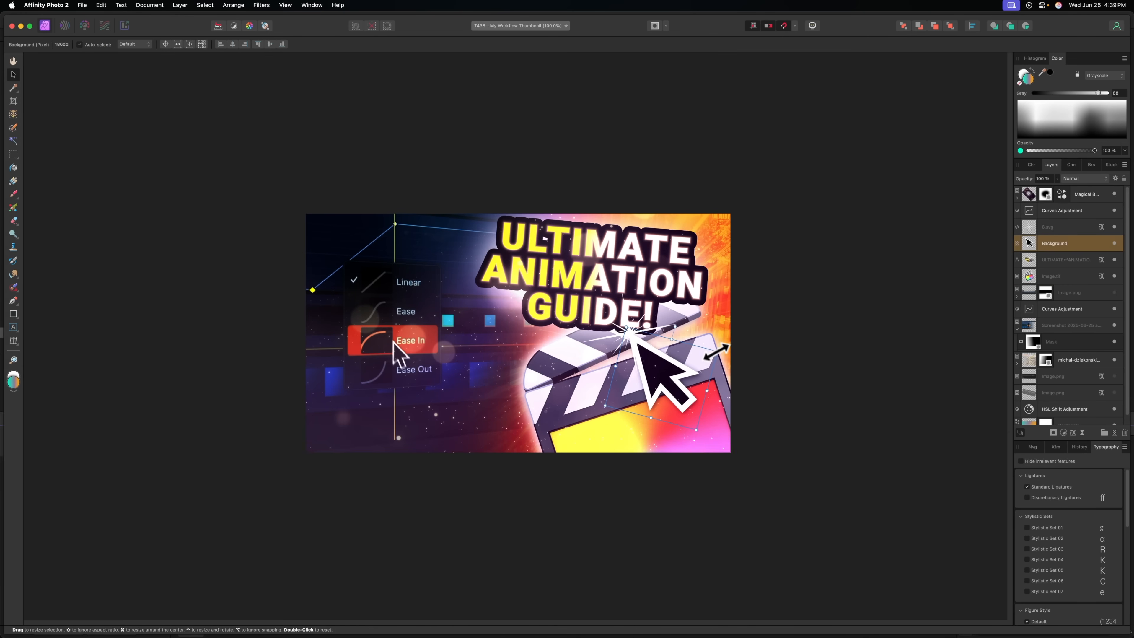
- Move the arrow graphic onto the screenshot's own pointer at the Ease In option and rotate it to match
{"action": "left_click", "coordinate": [660, 384]}
{"action": "left_click_drag", "start_coordinate": [660, 384], "coordinate": [429, 379]}
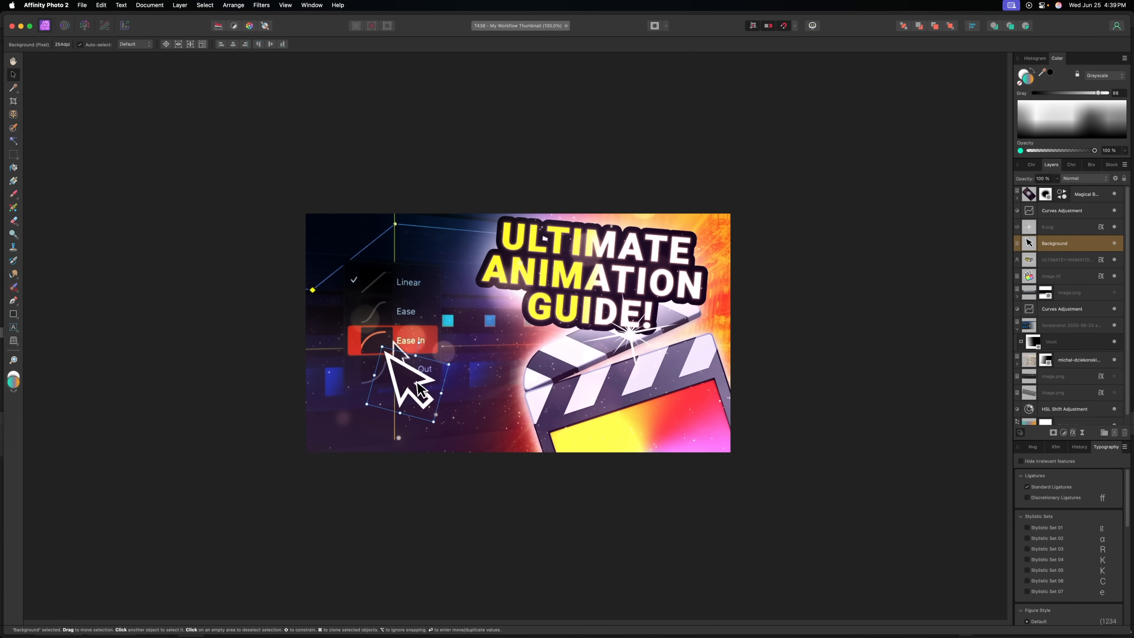
{"action": "mouse_move", "coordinate": [406, 341]}
{"action": "left_mouse_down"}
{"action": "mouse_move", "coordinate": [429, 349]}
{"action": "mouse_move", "coordinate": [442, 373]}
{"action": "mouse_move", "coordinate": [418, 381]}
{"action": "mouse_move", "coordinate": [426, 345]}
{"action": "left_mouse_up"}
- Rotate and reposition the Magical Bokeh overlay across the thumbnail and lower its opacity to 75%
{"action": "left_click_drag", "start_coordinate": [610, 341], "coordinate": [678, 449]}
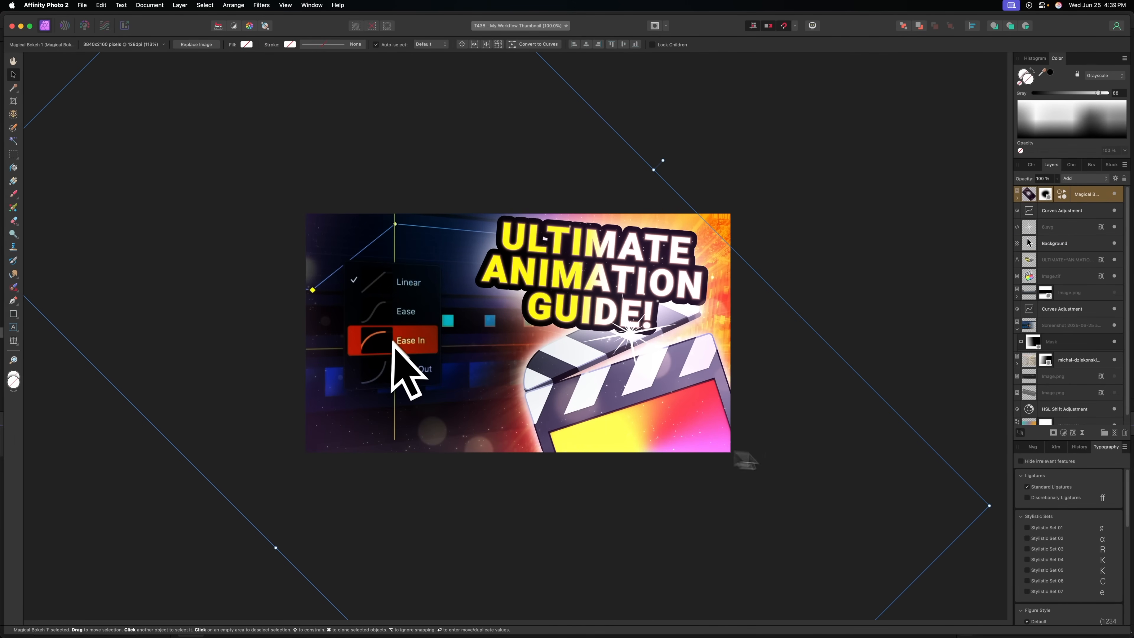
{"action": "left_click_drag", "start_coordinate": [991, 504], "coordinate": [913, 484]}
{"action": "left_click_drag", "start_coordinate": [475, 408], "coordinate": [528, 447]}
{"action": "left_click_drag", "start_coordinate": [969, 522], "coordinate": [1014, 528]}
{"action": "mouse_move", "coordinate": [549, 442]}
{"action": "left_mouse_down"}
{"action": "mouse_move", "coordinate": [604, 416]}
{"action": "mouse_move", "coordinate": [572, 440]}
{"action": "left_mouse_up"}
{"action": "left_click", "coordinate": [1058, 179]}
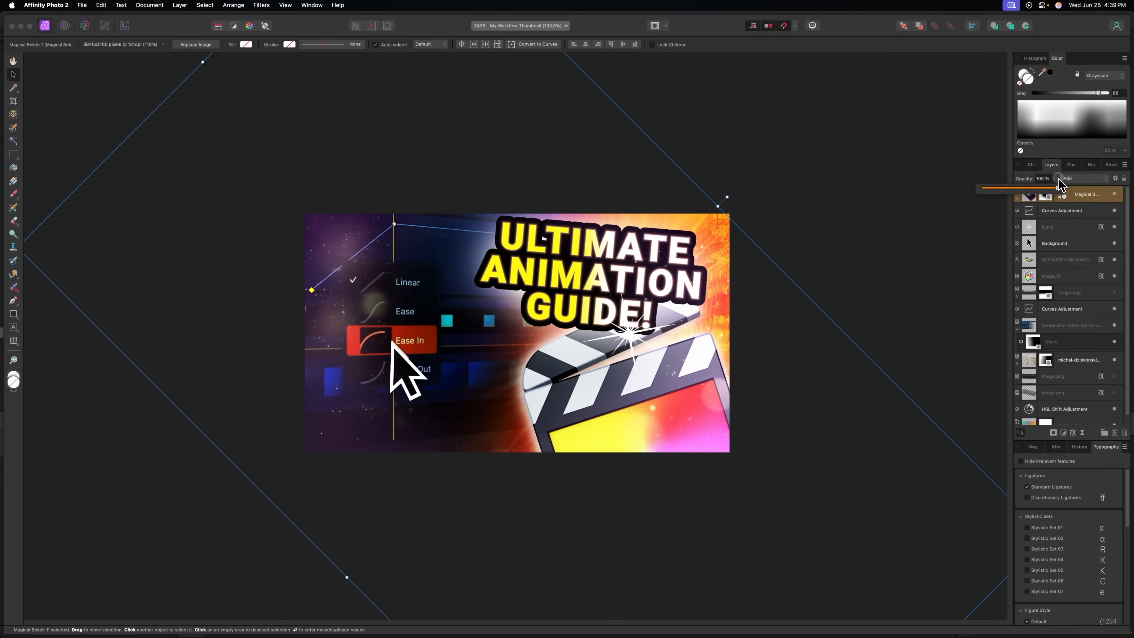
{"action": "left_click_drag", "start_coordinate": [1057, 197], "coordinate": [1038, 199]}
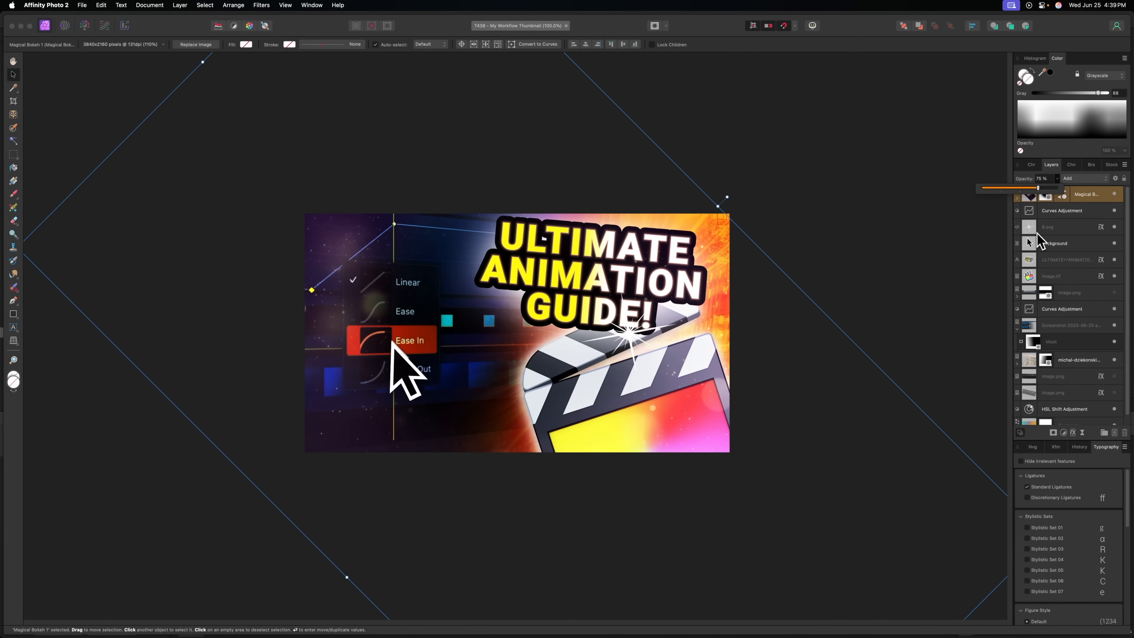
- Move the screenshot layer above the Curves Adjustment and enlarge it so the easing options fill more of the left side
{"action": "left_click", "coordinate": [1036, 326]}
{"action": "left_click_drag", "start_coordinate": [1027, 330], "coordinate": [1007, 312]}
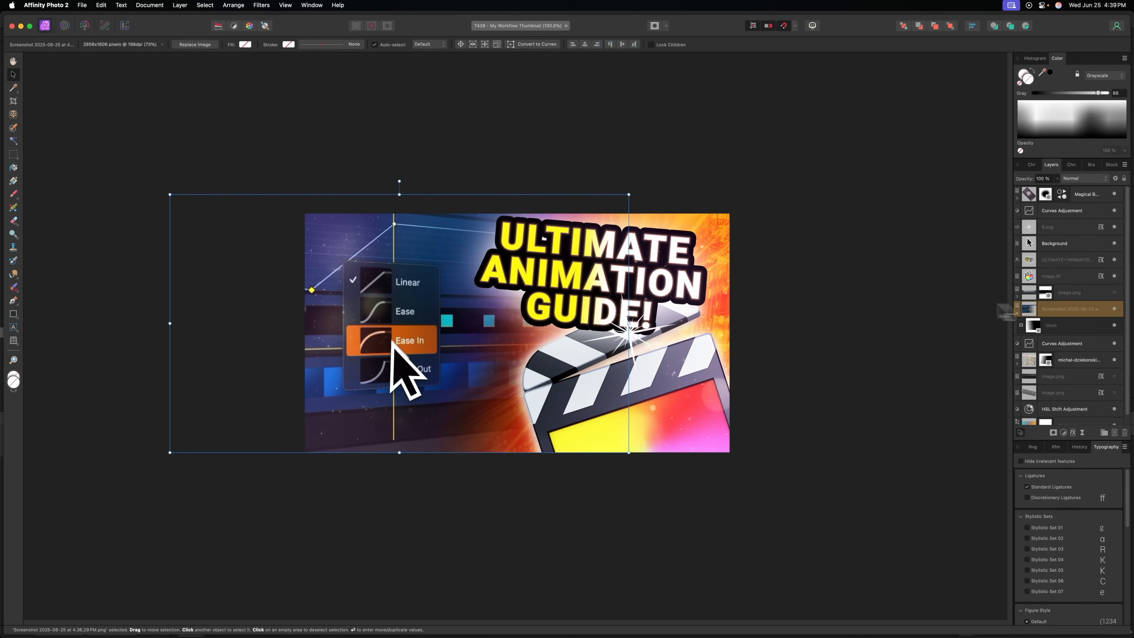
{"action": "scroll", "coordinate": [455, 382], "scroll_direction": "up", "scroll_amount": 1}
{"action": "scroll", "coordinate": [427, 369], "scroll_direction": "up", "scroll_amount": 1}
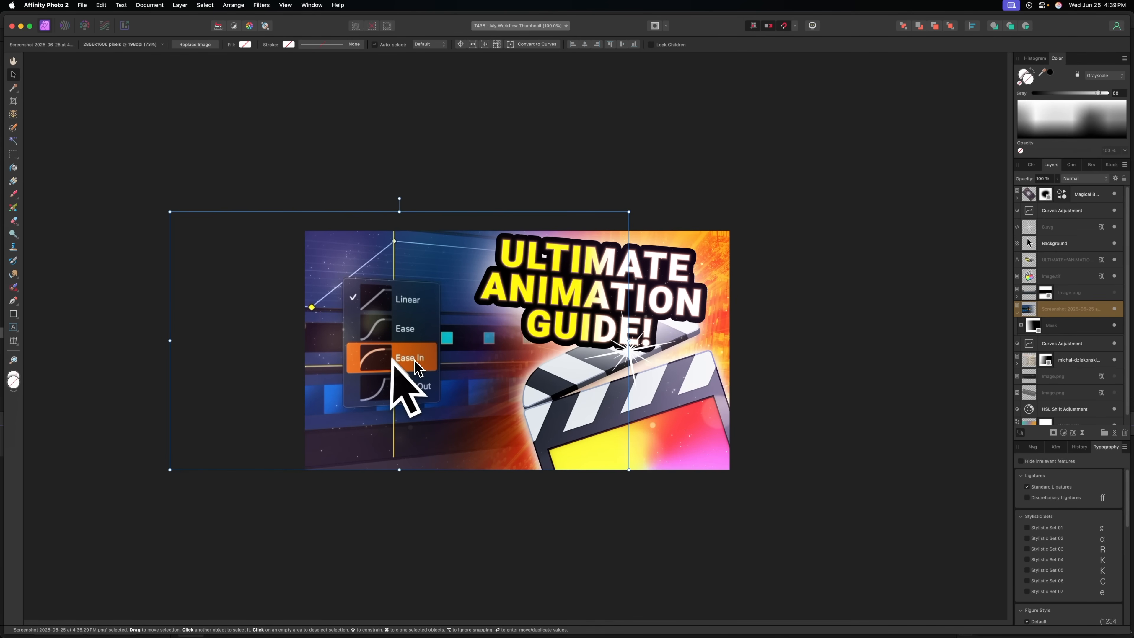
{"action": "left_click_drag", "start_coordinate": [169, 211], "coordinate": [84, 163]}
{"action": "left_click_drag", "start_coordinate": [307, 293], "coordinate": [347, 301]}
{"action": "left_click_drag", "start_coordinate": [678, 477], "coordinate": [690, 481]}
- Realign the arrow graphic over the pointer in the enlarged screenshot at the Ease In option
{"action": "left_click", "coordinate": [398, 377]}
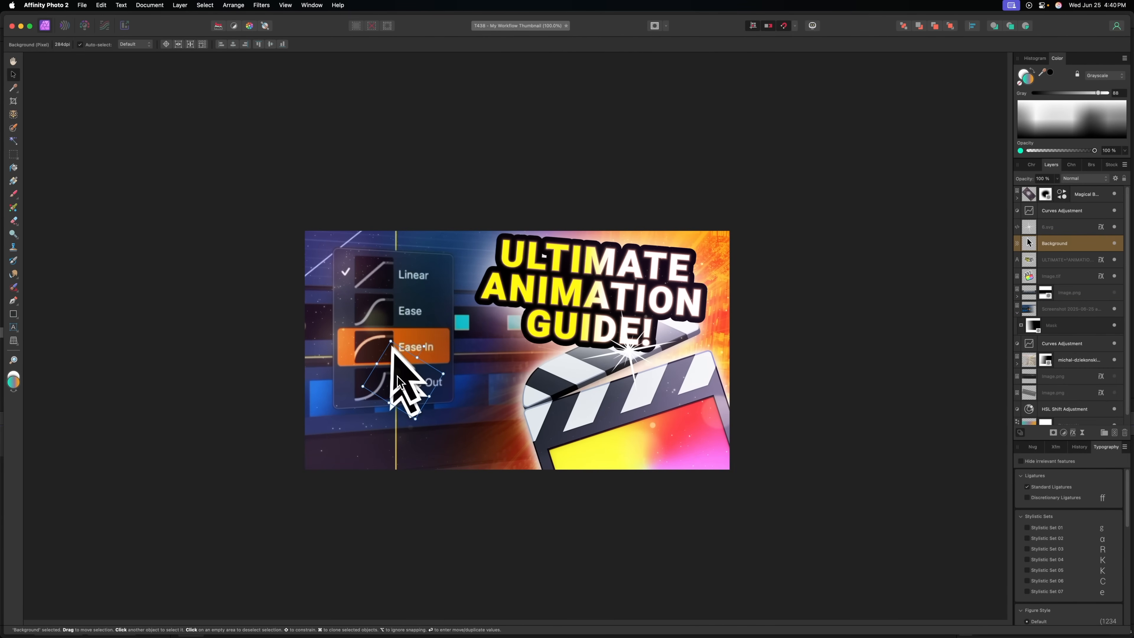
{"action": "left_click_drag", "start_coordinate": [398, 377], "coordinate": [411, 383]}
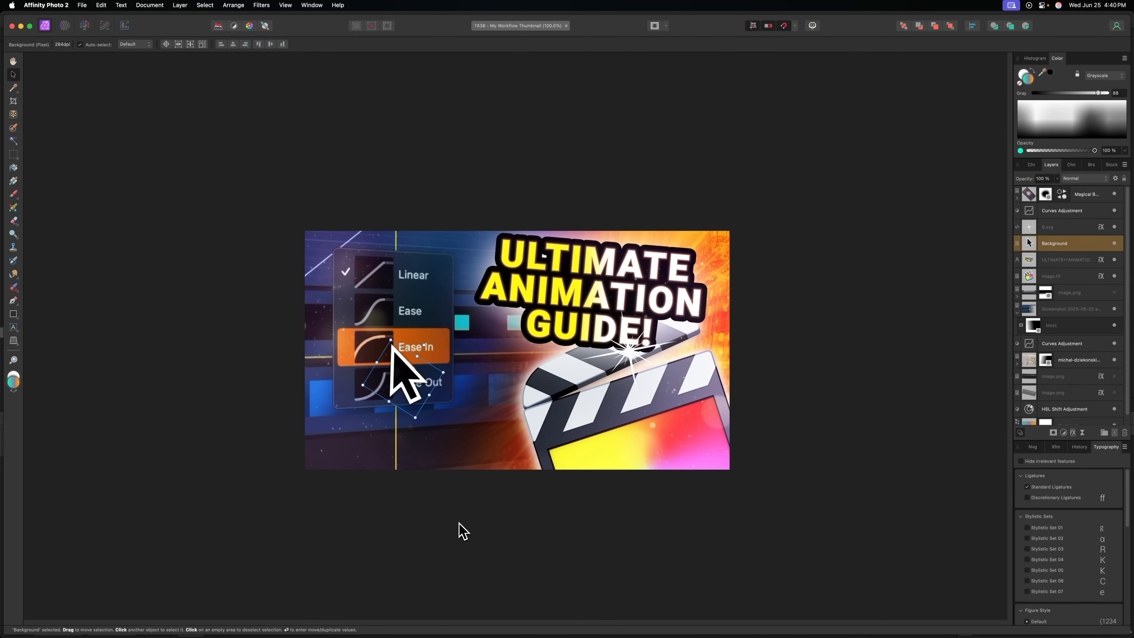
{"action": "left_click", "coordinate": [469, 518]}
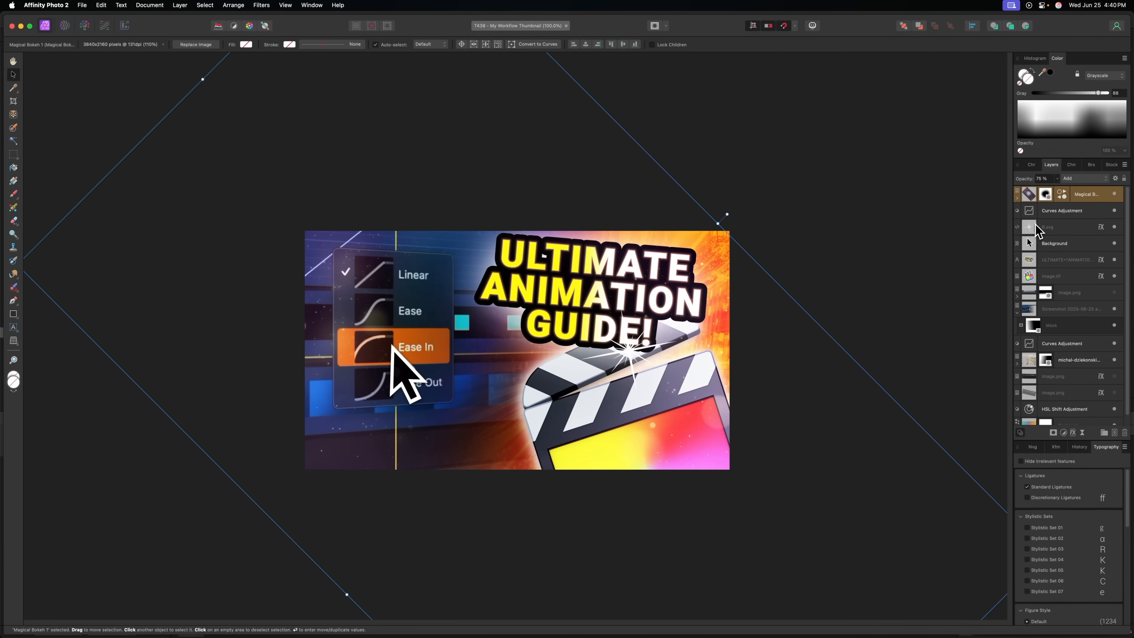
- Move the white sparkle graphic from the logo to the easing menu and hide its layer
{"action": "left_click", "coordinate": [1035, 229]}
{"action": "left_click_drag", "start_coordinate": [615, 341], "coordinate": [389, 246]}
{"action": "left_click", "coordinate": [1114, 227]}
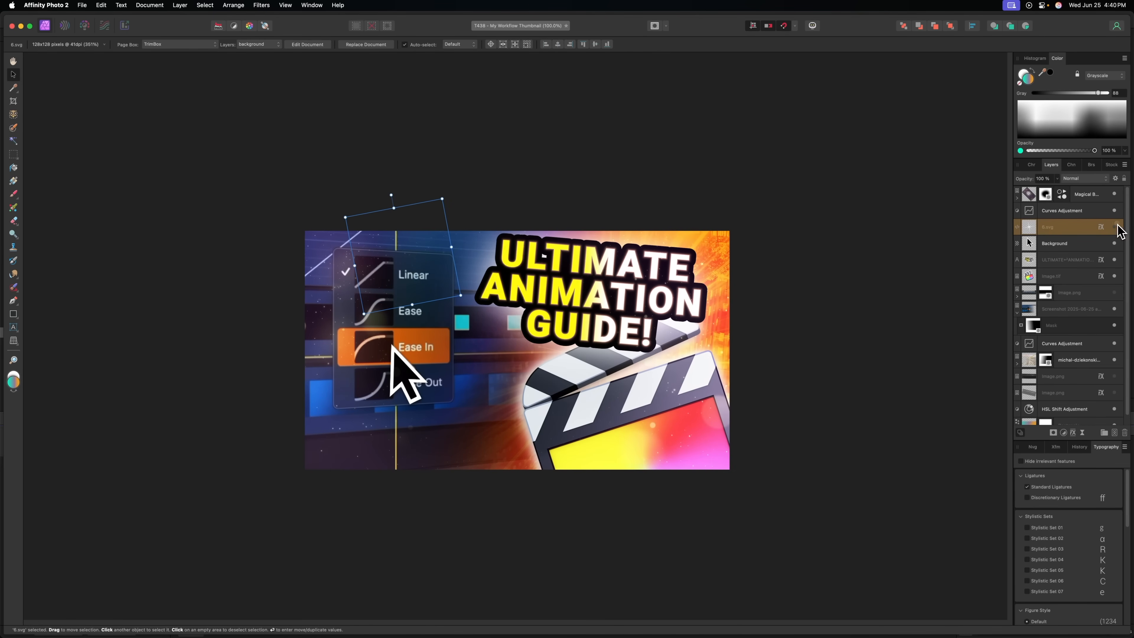
{"action": "scroll", "coordinate": [1039, 333], "scroll_direction": "down", "scroll_amount": 1}
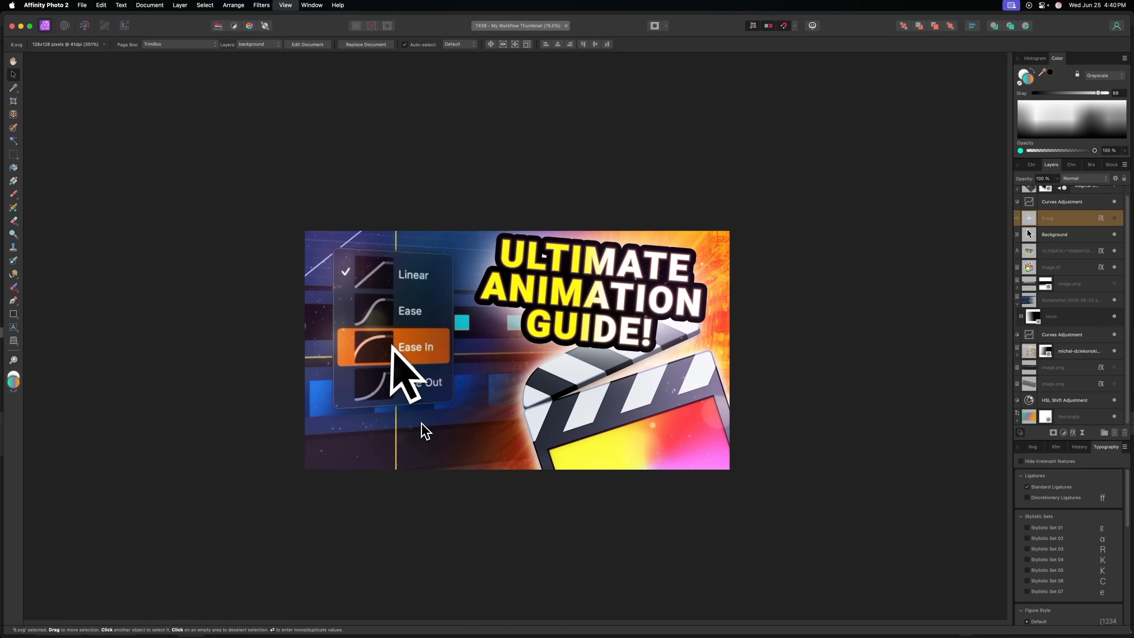
- Preview the thumbnail at a very small size with nothing selected to check readability, and return to a large view
{"action": "key", "text": "super+minus"}
{"action": "key", "text": "super+minus"}
{"action": "key", "text": "super+minus"}
{"action": "key", "text": "super+minus"}
{"action": "key", "text": "super+minus"}
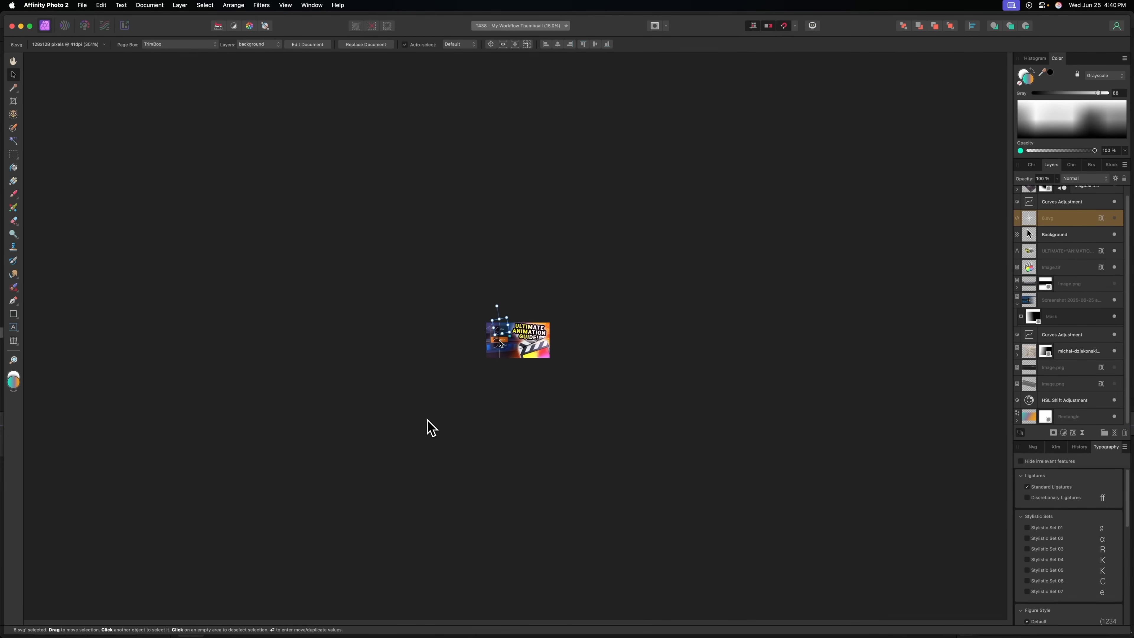
{"action": "left_click", "coordinate": [360, 329]}
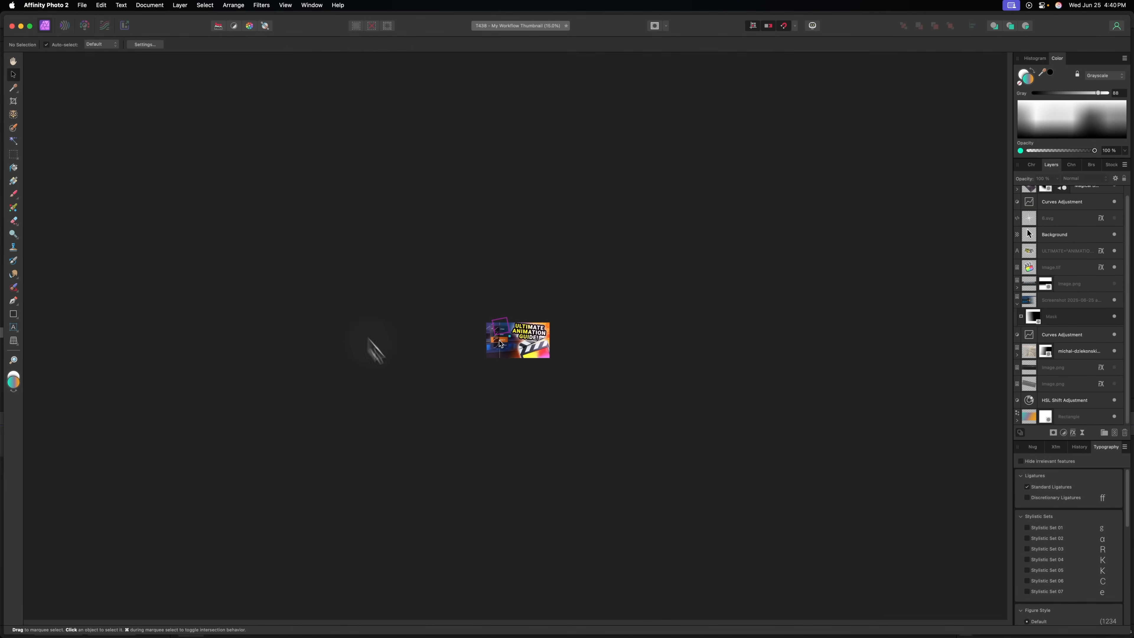
{"action": "key", "text": "super+plus"}
{"action": "key", "text": "super+plus"}
{"action": "key", "text": "super+plus"}
{"action": "key", "text": "super+plus"}
{"action": "key", "text": "super+plus"}
{"action": "key", "text": "super+plus"}
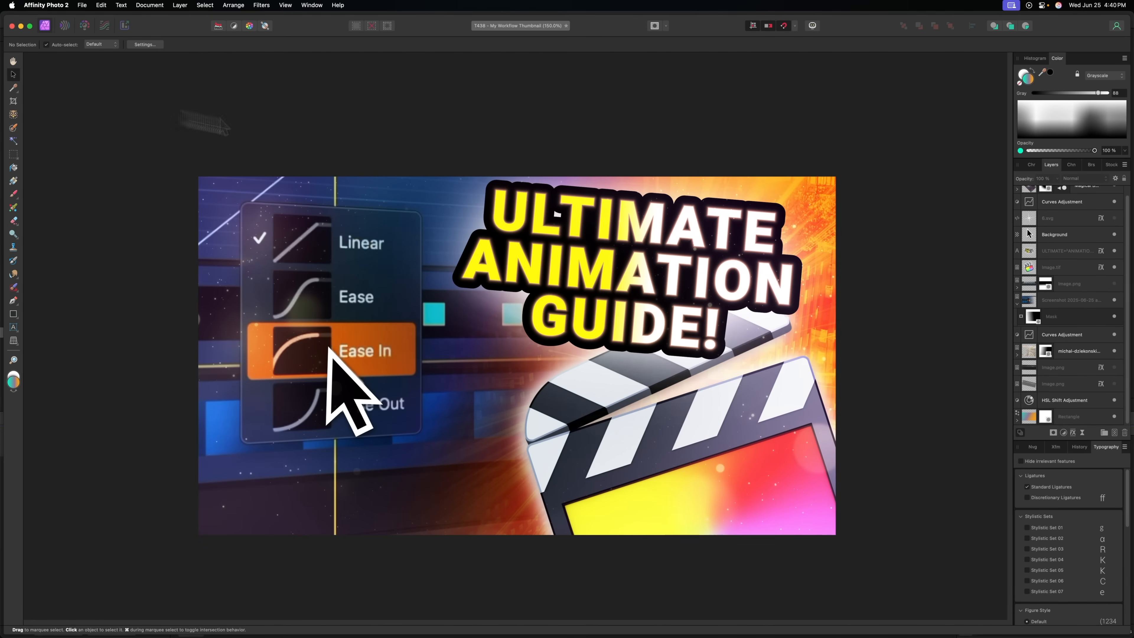
- Bring the clapperboard logo layer in front of the headline and rearrange both so the headline sits above the logo
{"action": "left_click_drag", "start_coordinate": [1021, 252], "coordinate": [1022, 275]}
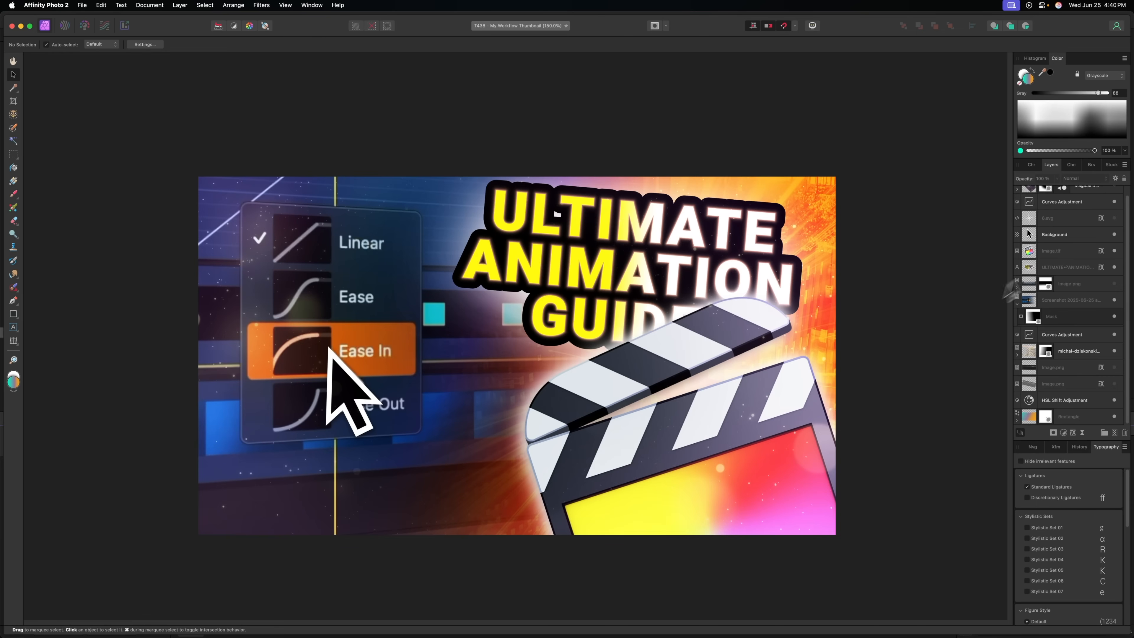
{"action": "left_click", "coordinate": [1035, 255]}
{"action": "left_click_drag", "start_coordinate": [816, 254], "coordinate": [745, 390]}
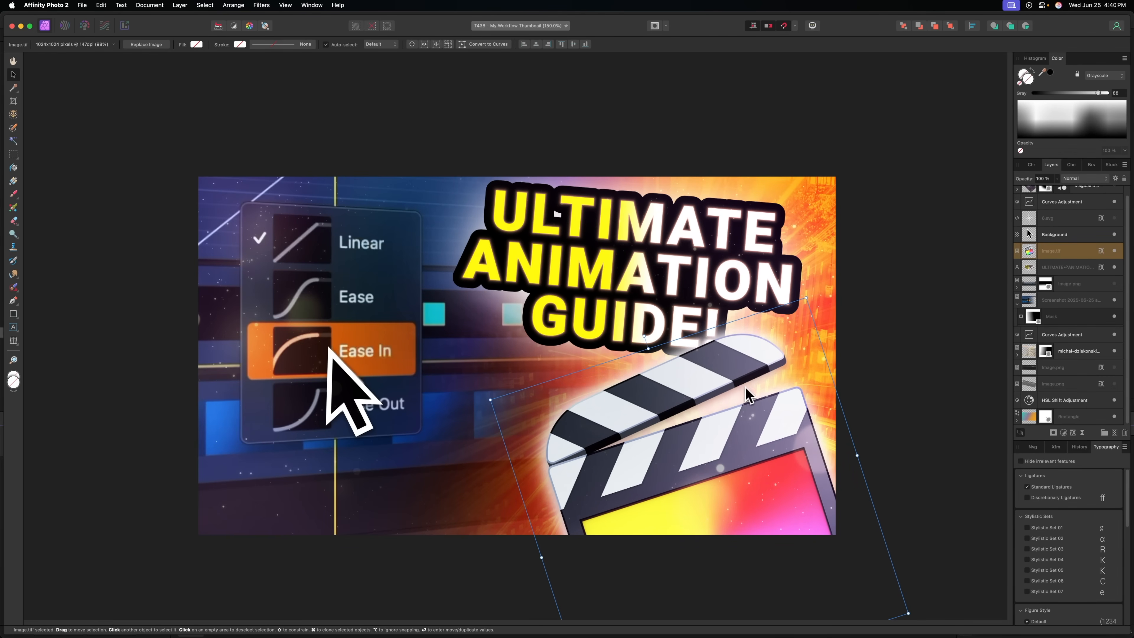
{"action": "left_click", "coordinate": [1040, 267]}
{"action": "mouse_move", "coordinate": [739, 264]}
{"action": "left_mouse_down"}
{"action": "mouse_move", "coordinate": [764, 259]}
{"action": "mouse_move", "coordinate": [747, 268]}
{"action": "left_mouse_up"}
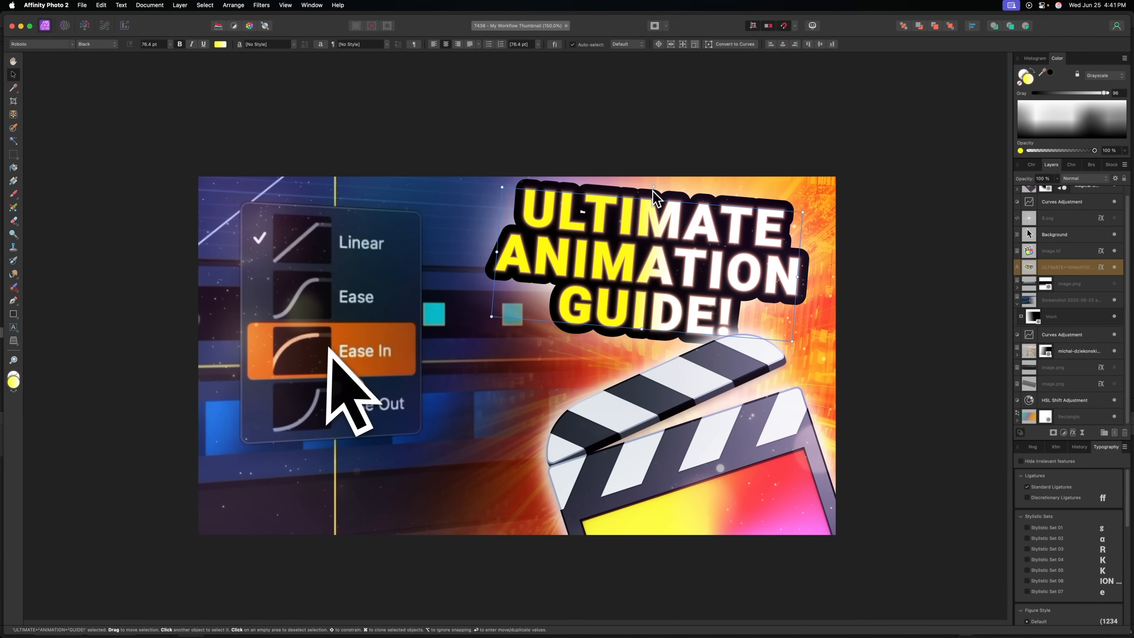
- Stretch the headline's gradient fill so its yellow-to-white blend runs across nearly the full width of the text
{"action": "key", "text": "g"}
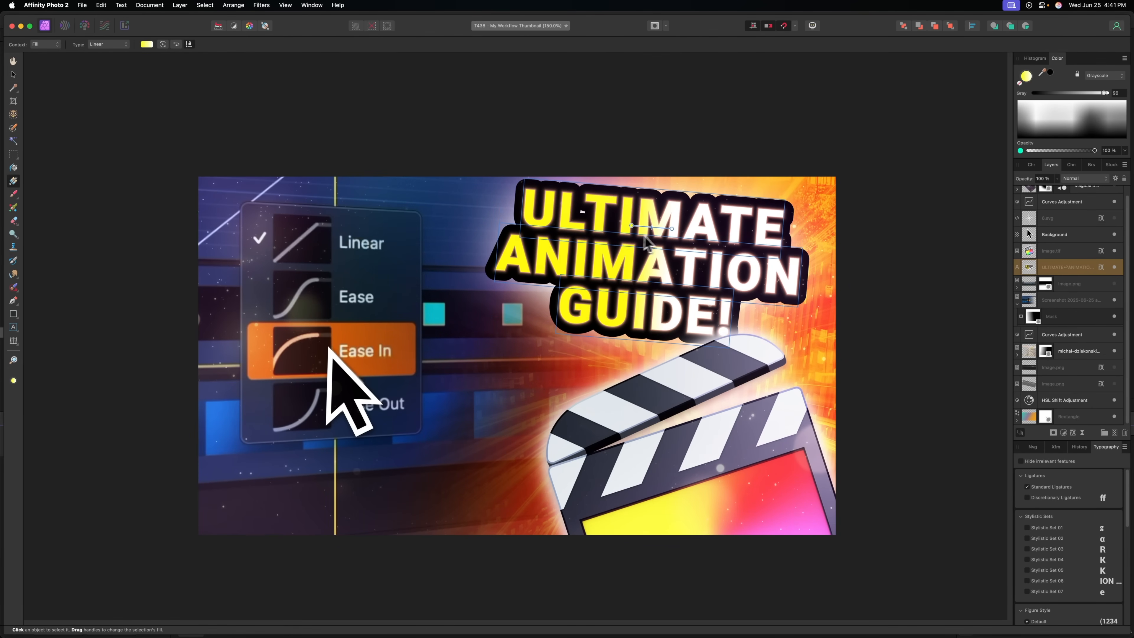
{"action": "left_click_drag", "start_coordinate": [672, 228], "coordinate": [772, 232]}
{"action": "left_click_drag", "start_coordinate": [631, 226], "coordinate": [540, 256]}
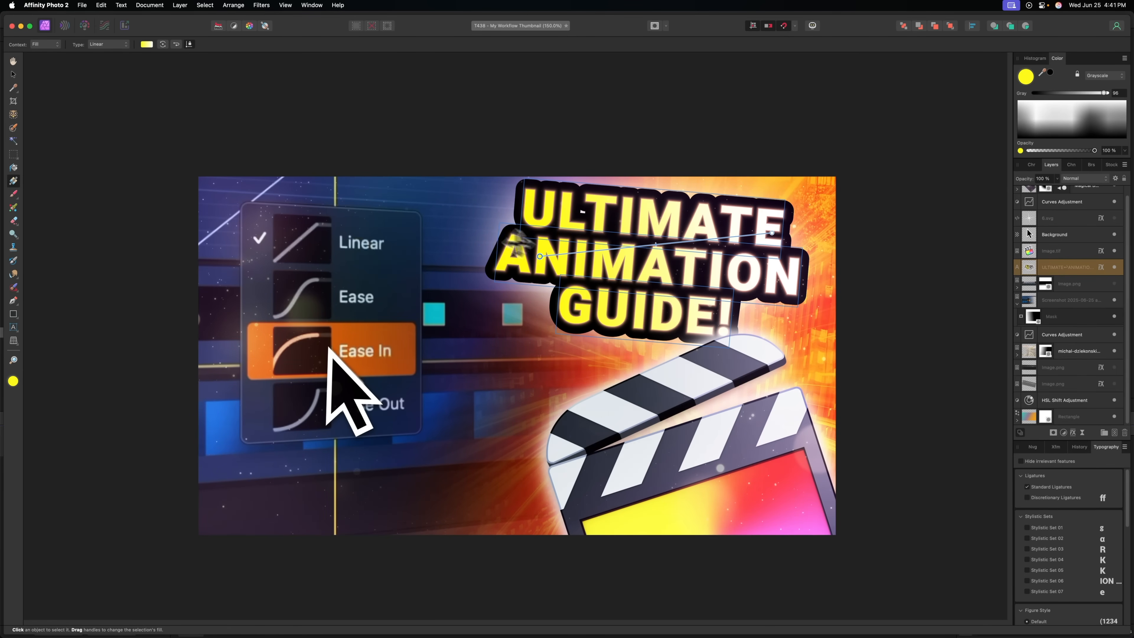
- Change the yellow end of the headline's gradient fill to bright cyan, 1AE5FF
{"action": "left_click", "coordinate": [148, 44]}
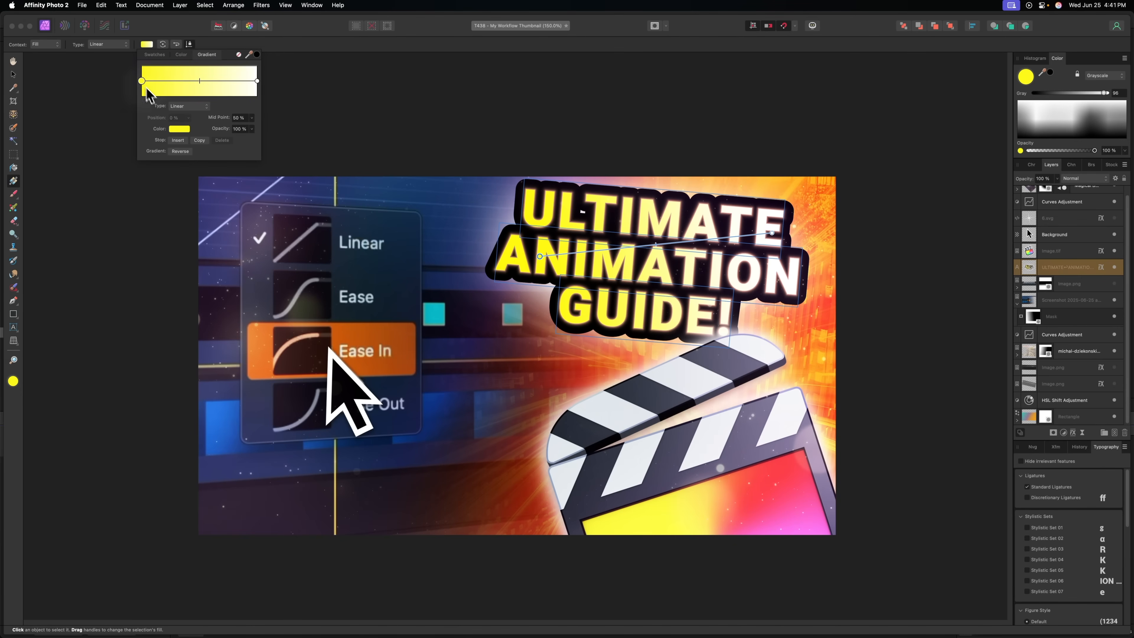
{"action": "left_click", "coordinate": [182, 131]}
{"action": "left_click", "coordinate": [177, 207]}
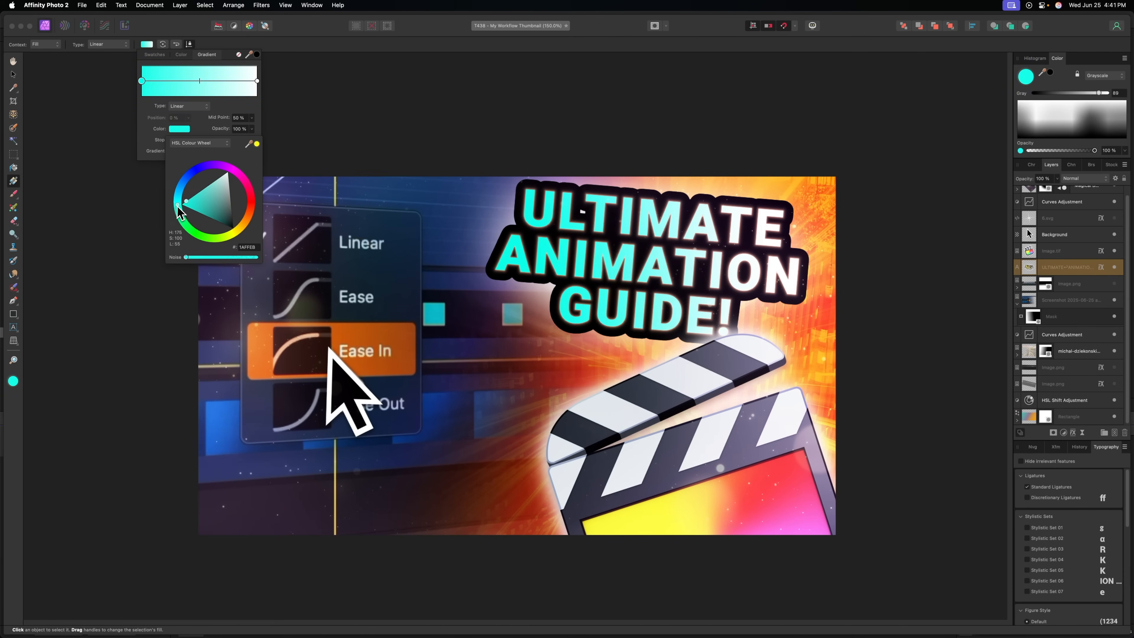
{"action": "left_click_drag", "start_coordinate": [181, 210], "coordinate": [178, 198]}
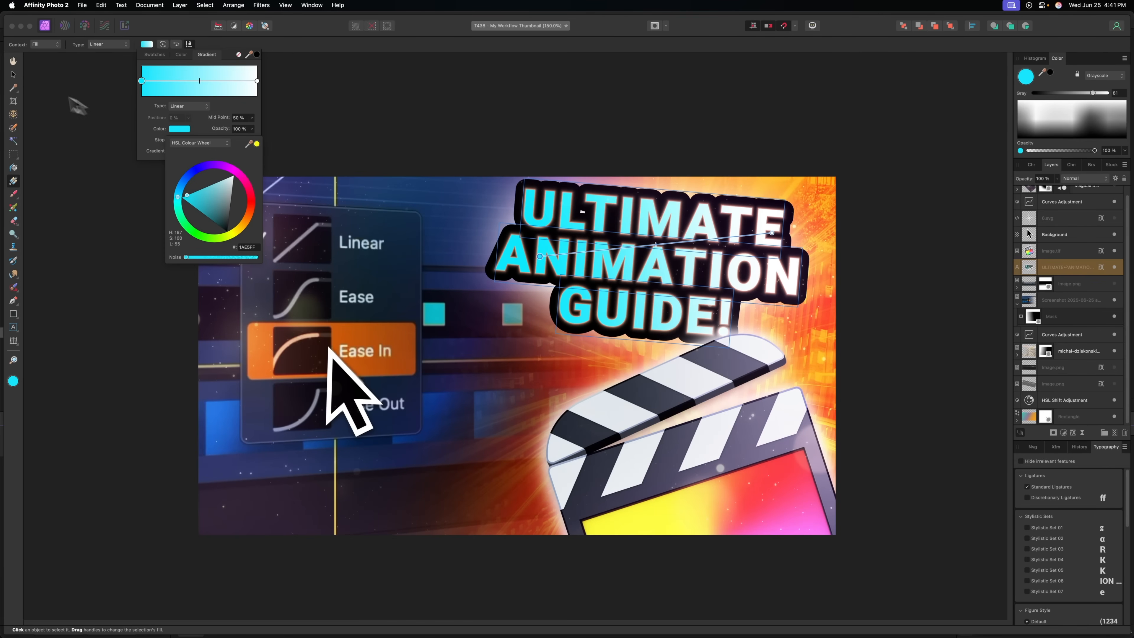
{"action": "left_click", "coordinate": [14, 76]}
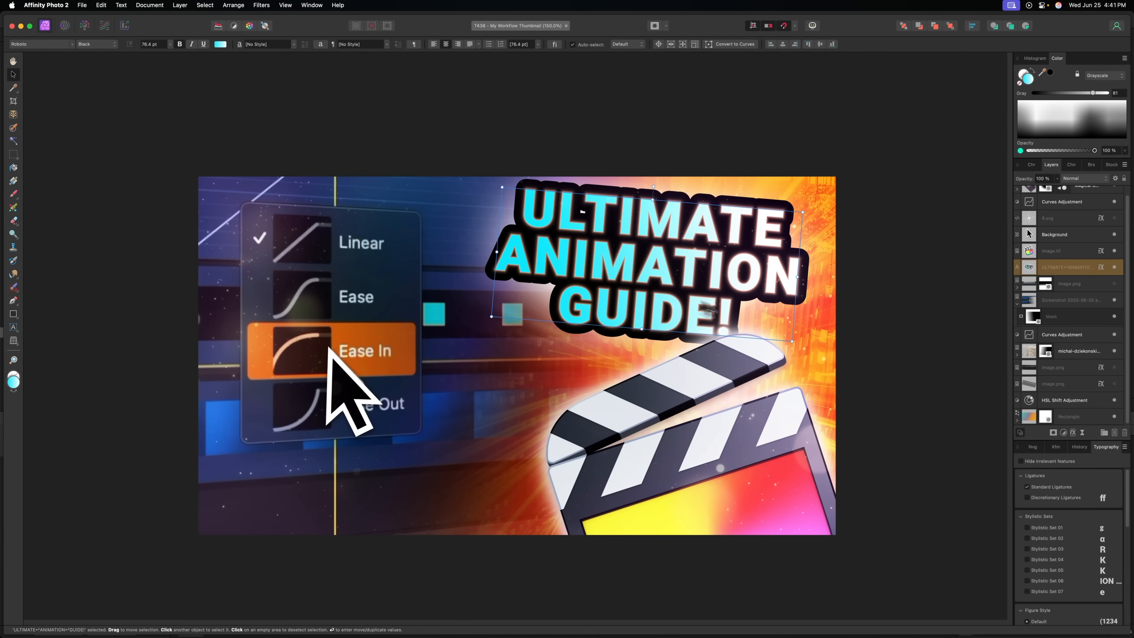
- Recolour the peach end of the headline's outline gradient to light cyan in its layer effects
{"action": "left_click", "coordinate": [1073, 433]}
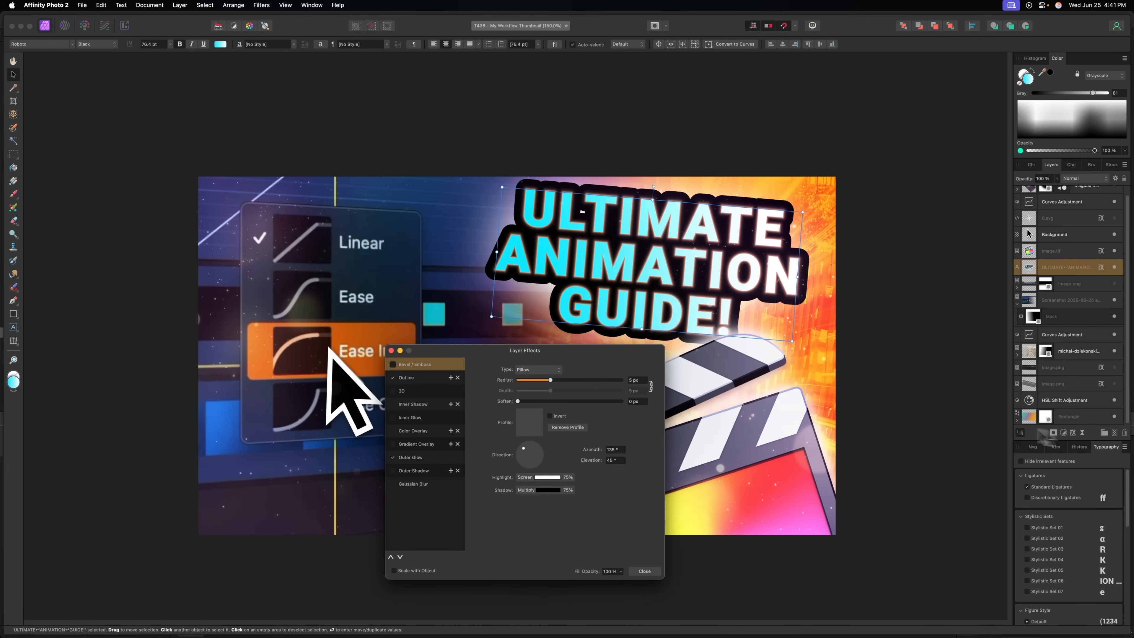
{"action": "left_click", "coordinate": [421, 379]}
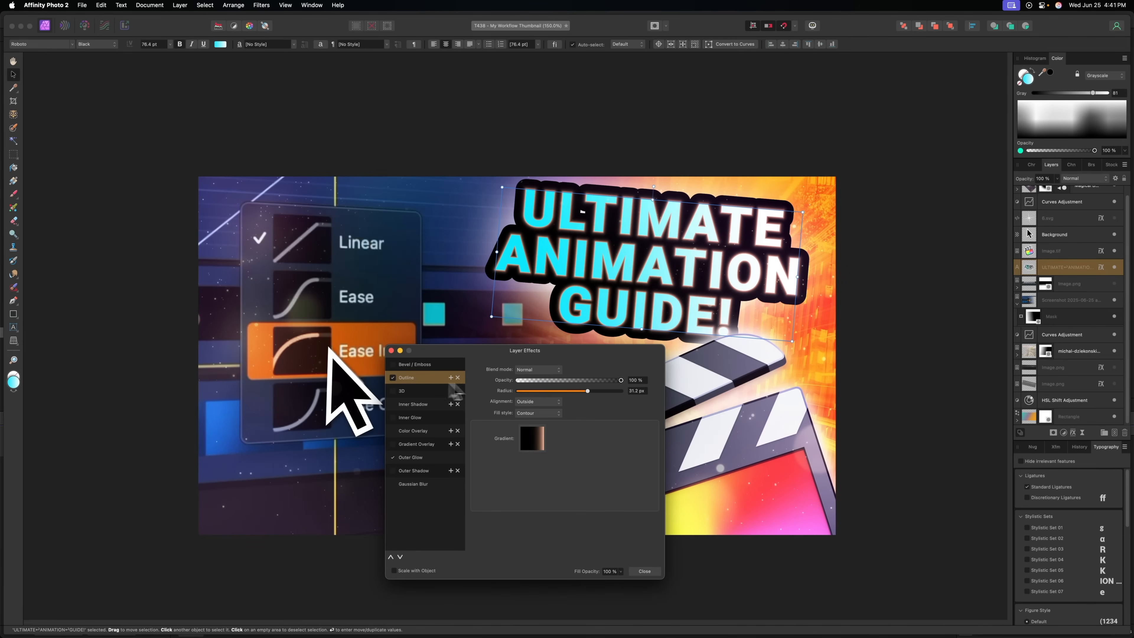
{"action": "left_click", "coordinate": [531, 445]}
{"action": "left_click", "coordinate": [626, 477]}
{"action": "left_click", "coordinate": [473, 508]}
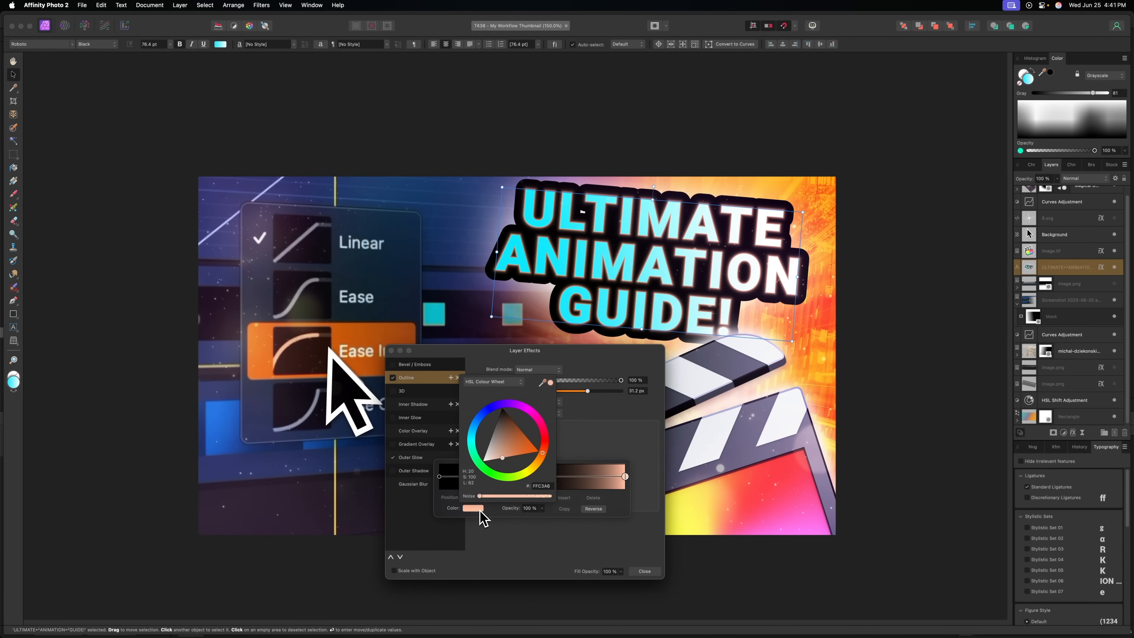
{"action": "left_click_drag", "start_coordinate": [479, 451], "coordinate": [471, 433]}
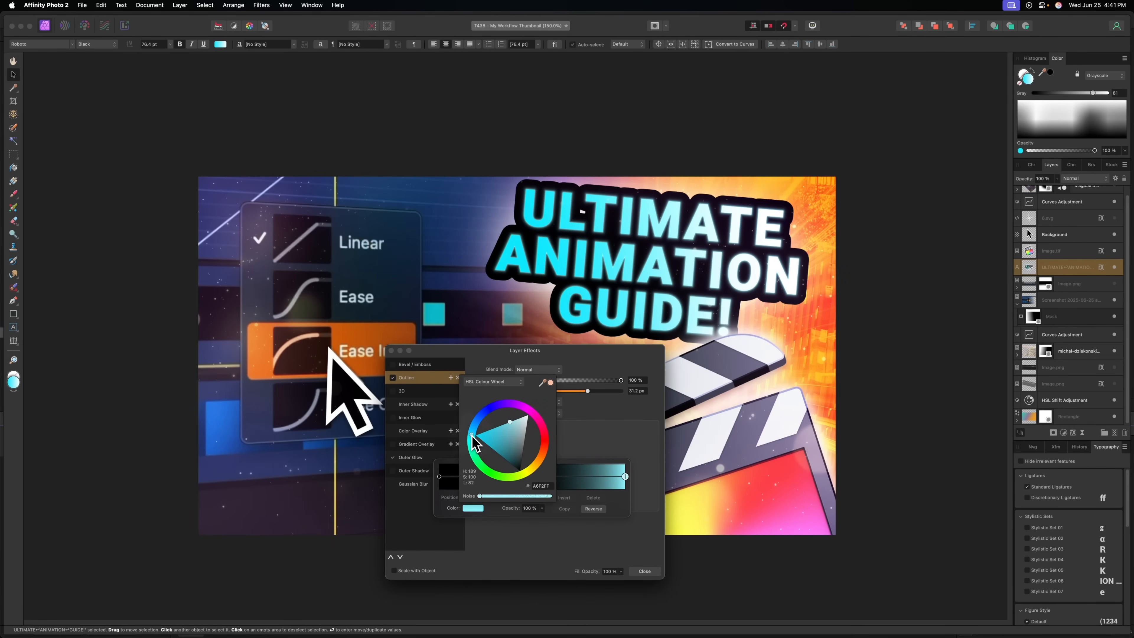
{"action": "left_click", "coordinate": [645, 572]}
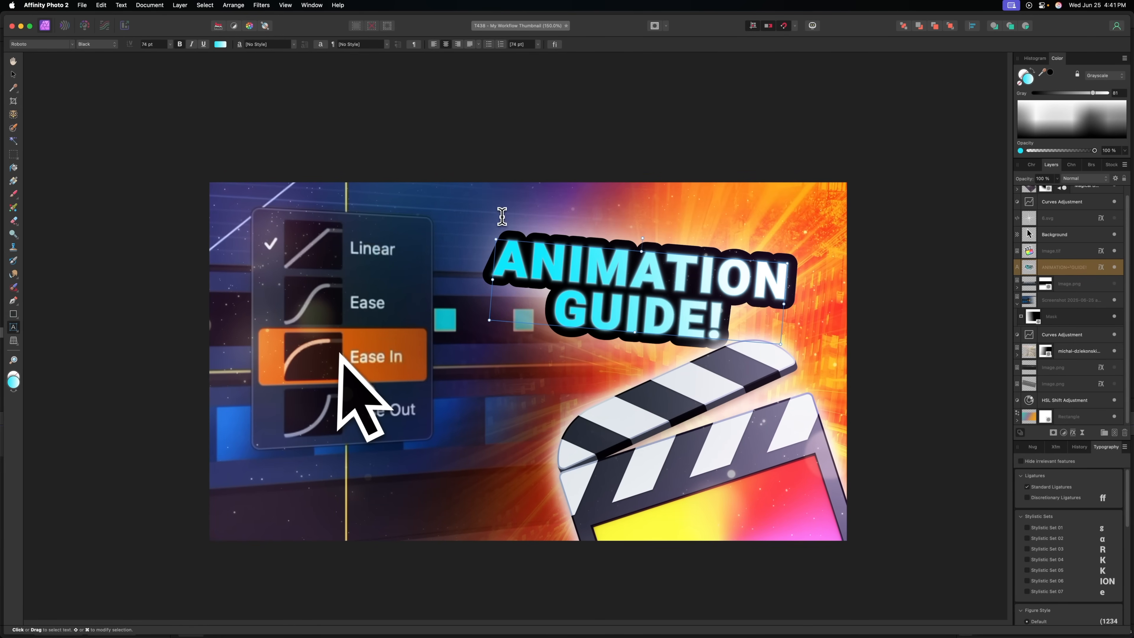
- Enlarge the ANIMATION GUIDE! headline and reposition it in the space above the clapperboard
{"action": "left_click", "coordinate": [13, 74]}
{"action": "mouse_move", "coordinate": [787, 263]}
{"action": "left_mouse_down"}
{"action": "mouse_move", "coordinate": [853, 252]}
{"action": "mouse_move", "coordinate": [779, 259]}
{"action": "left_mouse_up"}
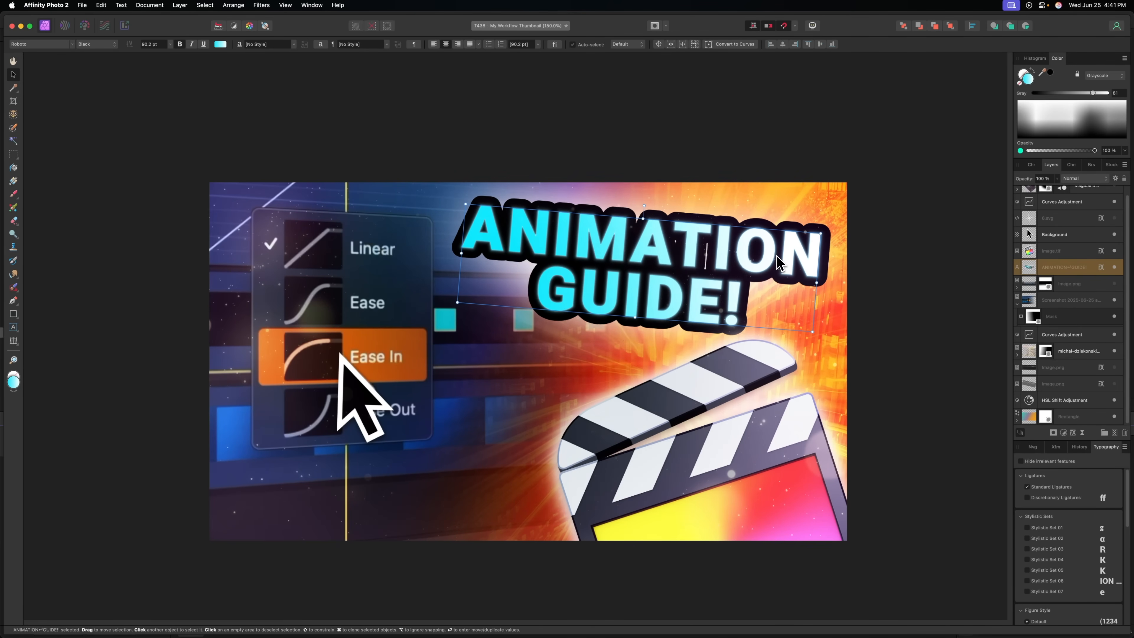
{"action": "left_click_drag", "start_coordinate": [814, 331], "coordinate": [820, 340]}
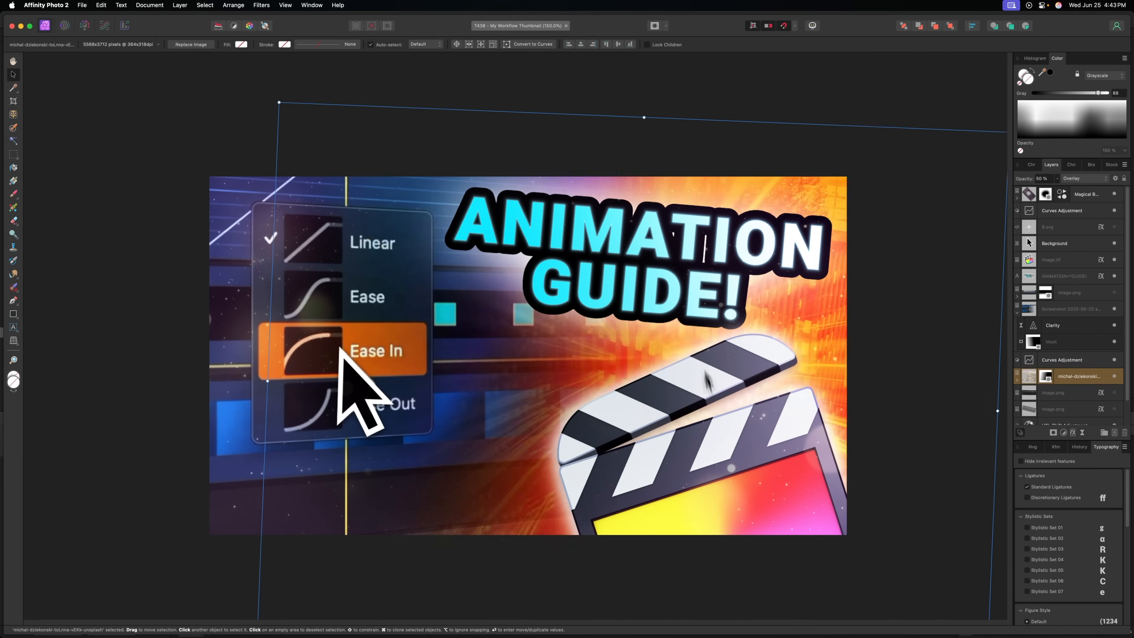
- Move the overlay light-rays photo upward behind the headline and clapperboard
{"action": "left_click_drag", "start_coordinate": [726, 482], "coordinate": [743, 505]}
{"action": "left_click_drag", "start_coordinate": [746, 504], "coordinate": [706, 368]}
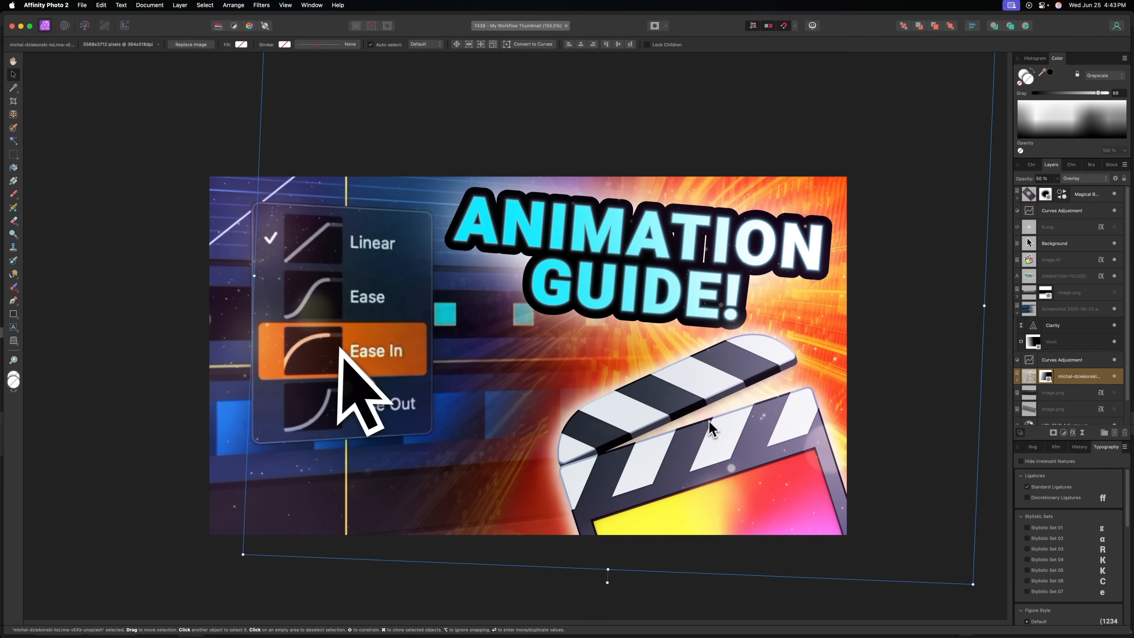
{"action": "key", "text": "super+1"}
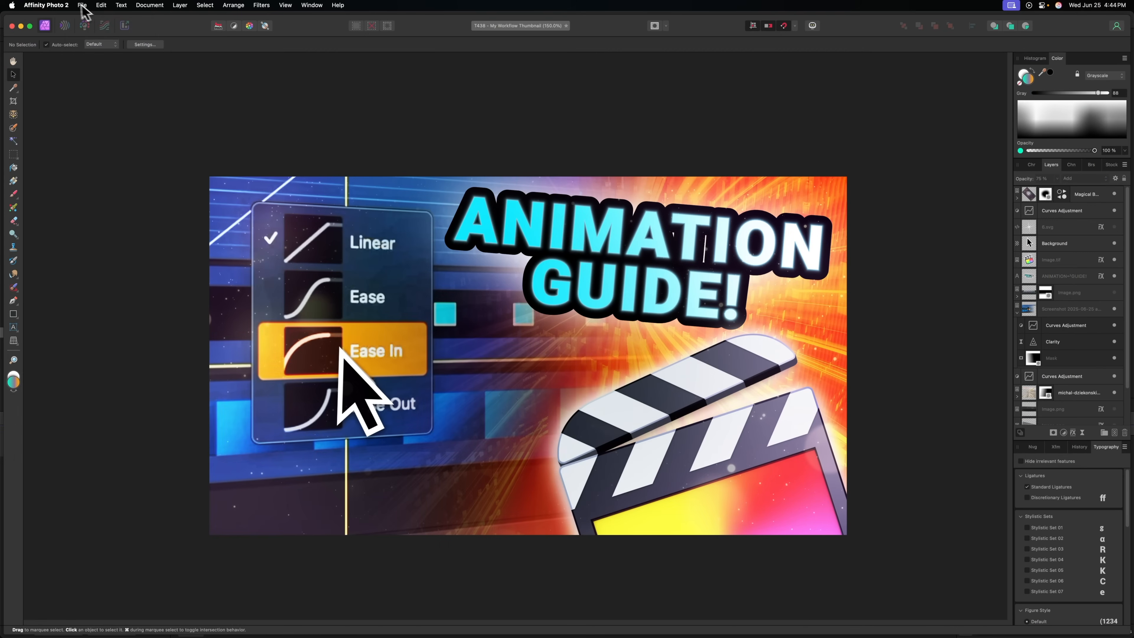
- Export the thumbnail as a best-quality JPEG named T438 - My Workflow Thumbnail into the My Workflow project's 5. Thumbnails folder
{"action": "left_click", "coordinate": [82, 5]}
{"action": "left_click", "coordinate": [93, 261]}
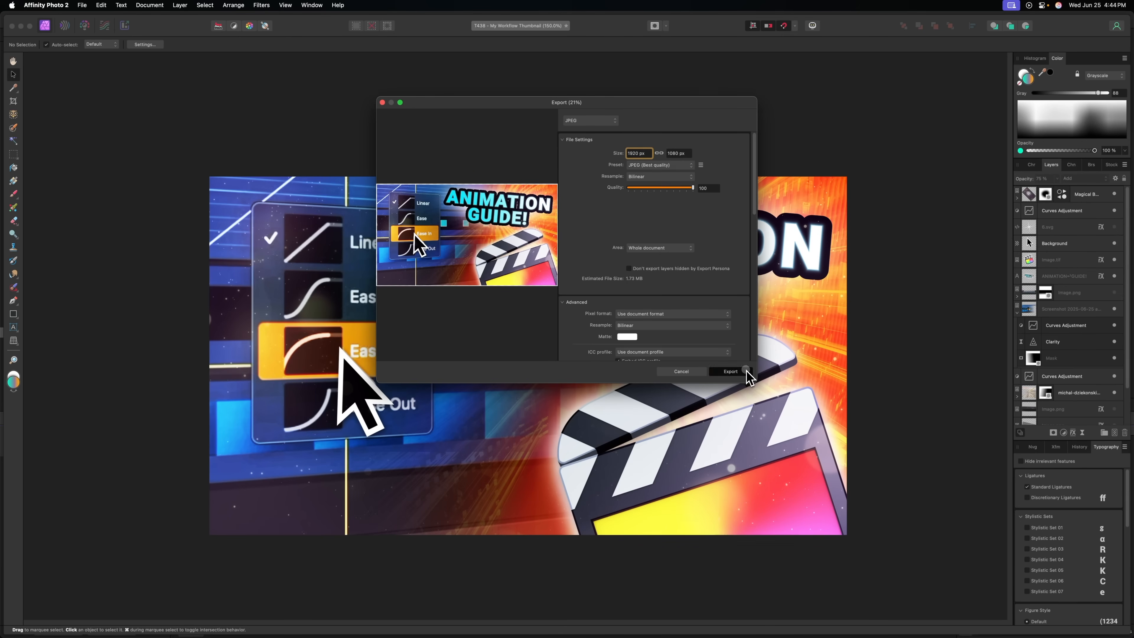
{"action": "left_click", "coordinate": [729, 371]}
{"action": "scroll", "coordinate": [509, 351], "scroll_direction": "down", "scroll_amount": 2}
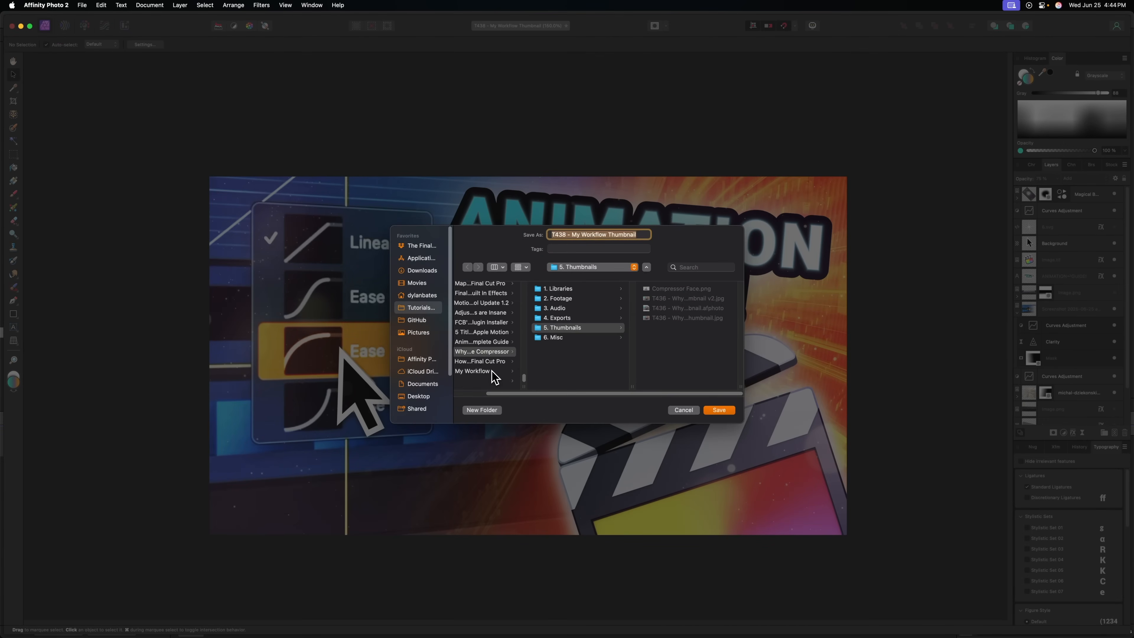
{"action": "left_click", "coordinate": [492, 371]}
{"action": "left_click", "coordinate": [579, 330]}
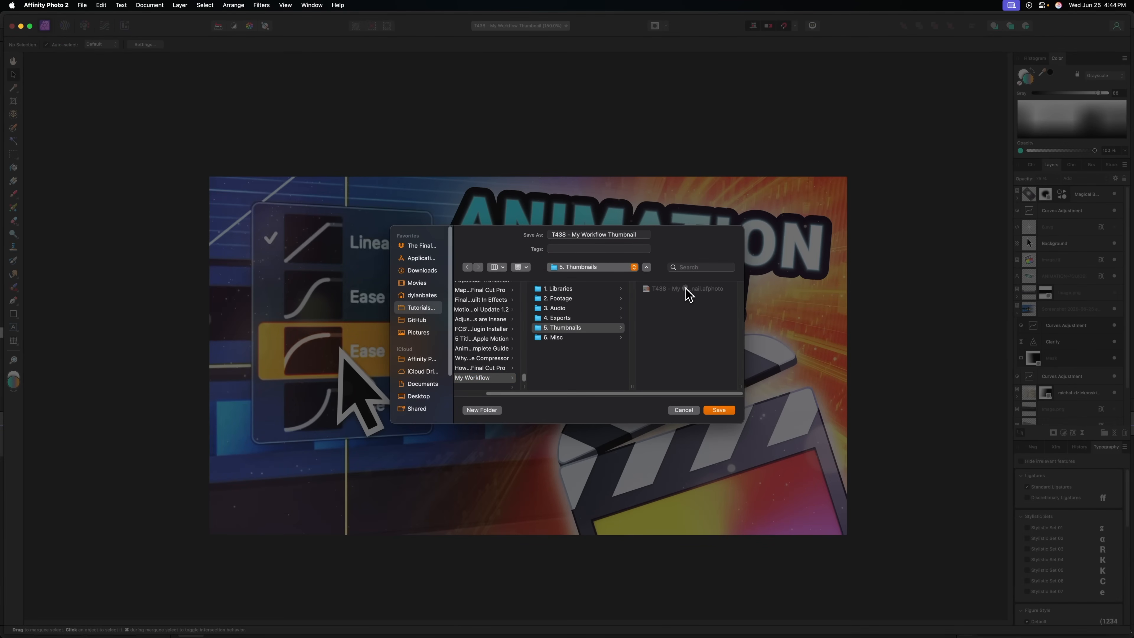
{"action": "left_click", "coordinate": [729, 410]}
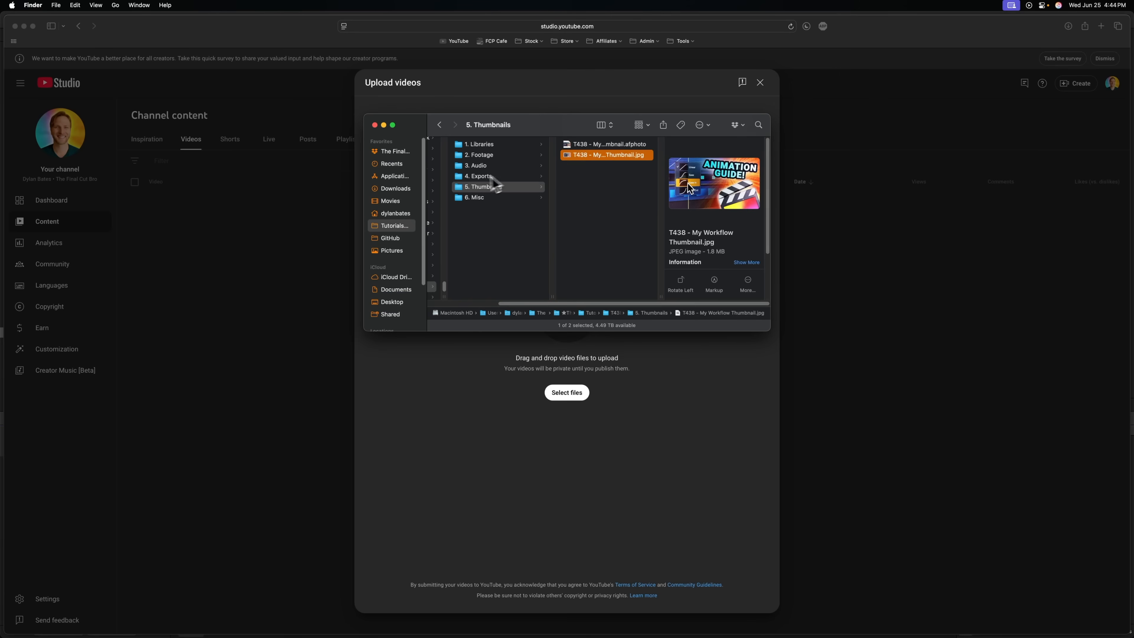
- Add T438 - My Workflow.mp4 from the 4. Exports folder to the YouTube Studio upload
{"action": "left_click", "coordinate": [495, 179]}
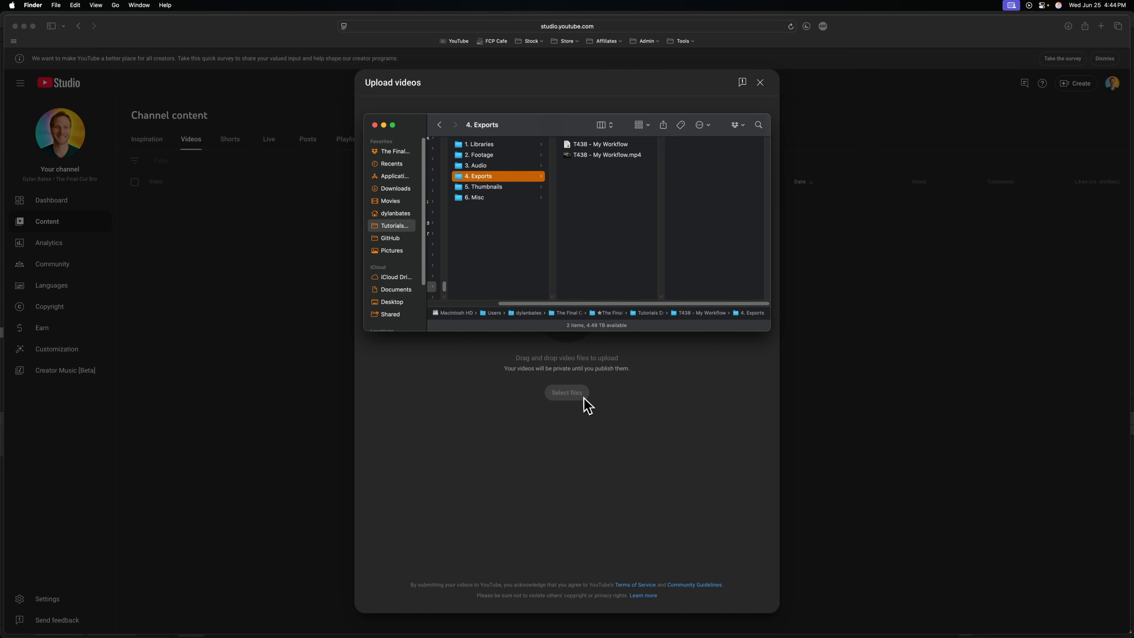
{"action": "left_click", "coordinate": [595, 499]}
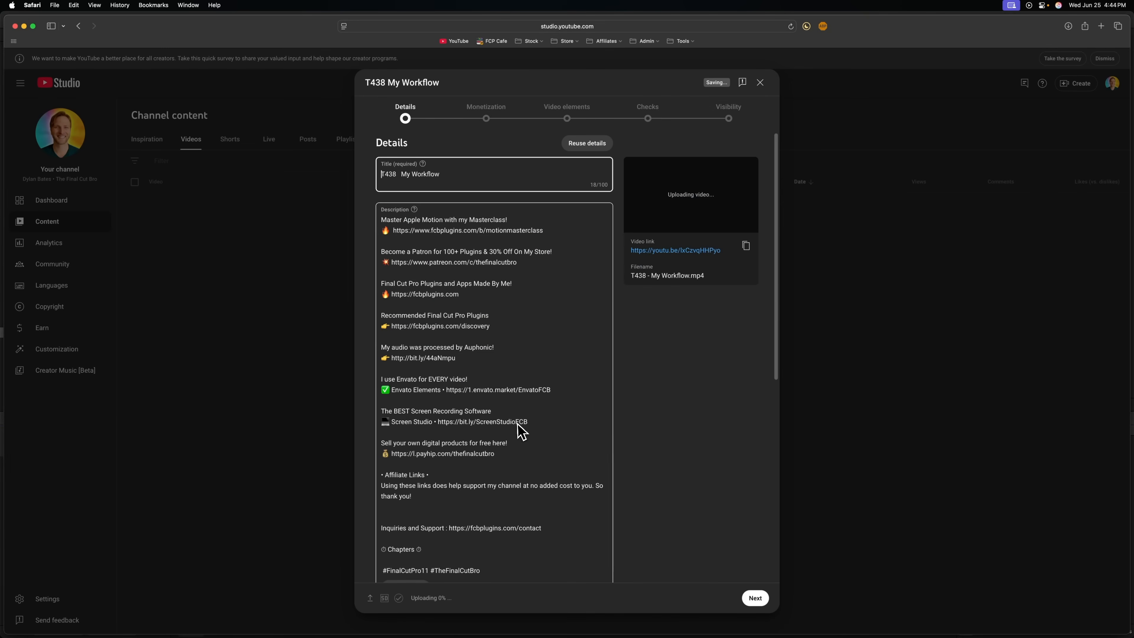
- Review the default description text of the uploading video, from the plugin and affiliate links down to the Chapters heading
{"action": "scroll", "coordinate": [515, 214], "scroll_direction": "down", "scroll_amount": 1}
{"action": "left_click_drag", "start_coordinate": [490, 219], "coordinate": [482, 350]}
{"action": "left_click", "coordinate": [496, 409]}
{"action": "scroll", "coordinate": [506, 444], "scroll_direction": "down", "scroll_amount": 4}
{"action": "scroll", "coordinate": [511, 453], "scroll_direction": "up", "scroll_amount": 3}
{"action": "scroll", "coordinate": [509, 350], "scroll_direction": "up", "scroll_amount": 1}
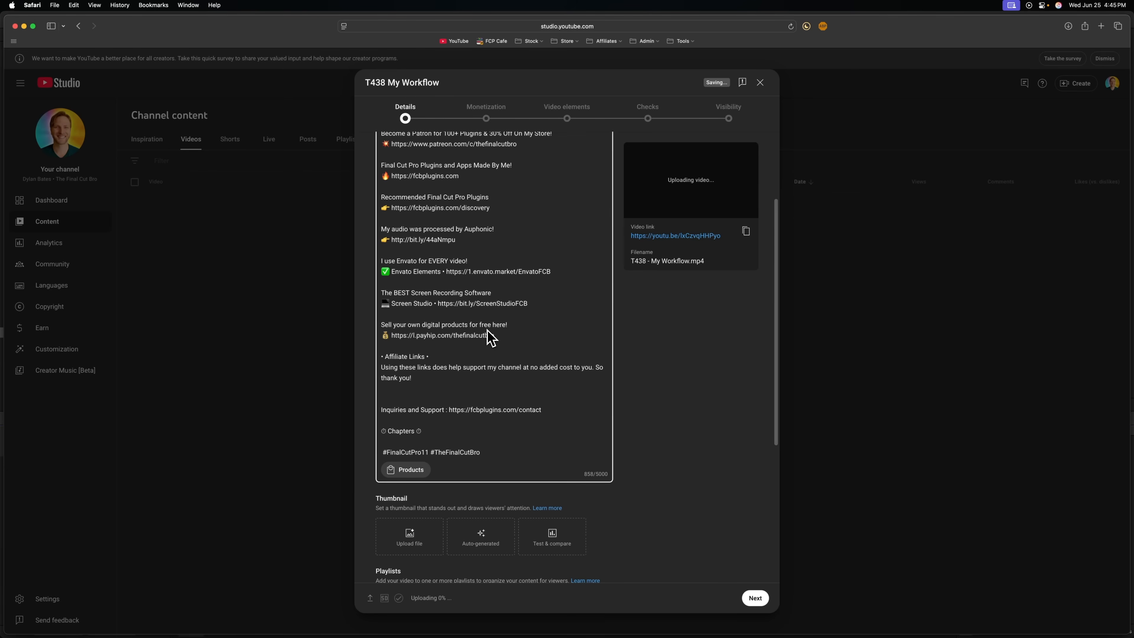
{"action": "scroll", "coordinate": [489, 336], "scroll_direction": "down", "scroll_amount": 4}
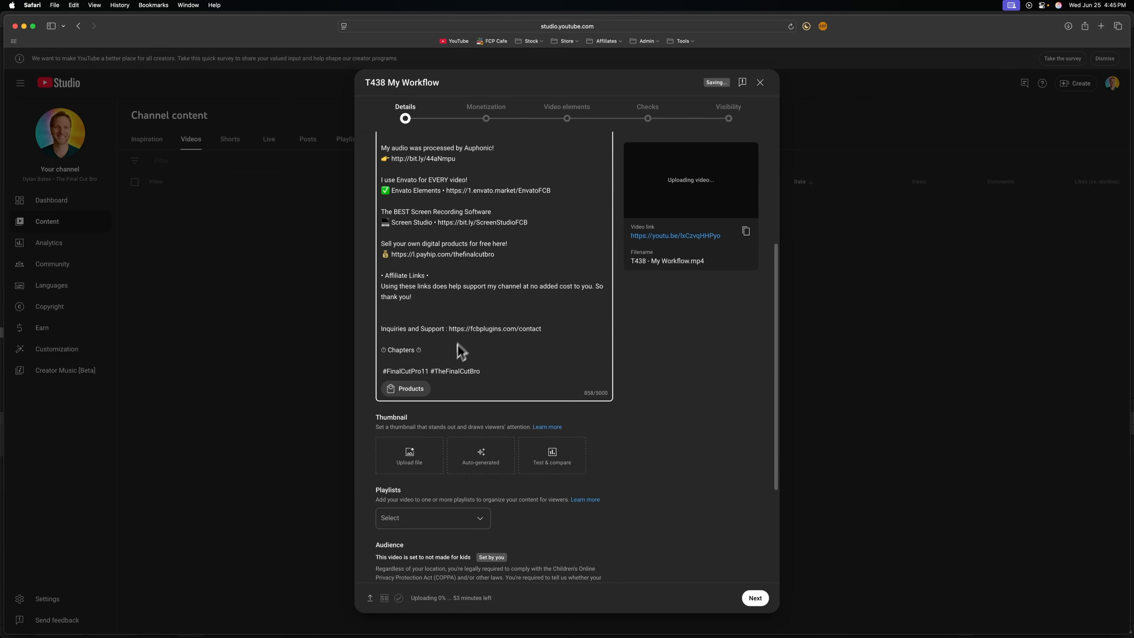
- Upload the exported T438 - My Workflow Thumbnail.jpg as the video's thumbnail
{"action": "scroll", "coordinate": [460, 350], "scroll_direction": "down", "scroll_amount": 1}
{"action": "left_click", "coordinate": [412, 438]}
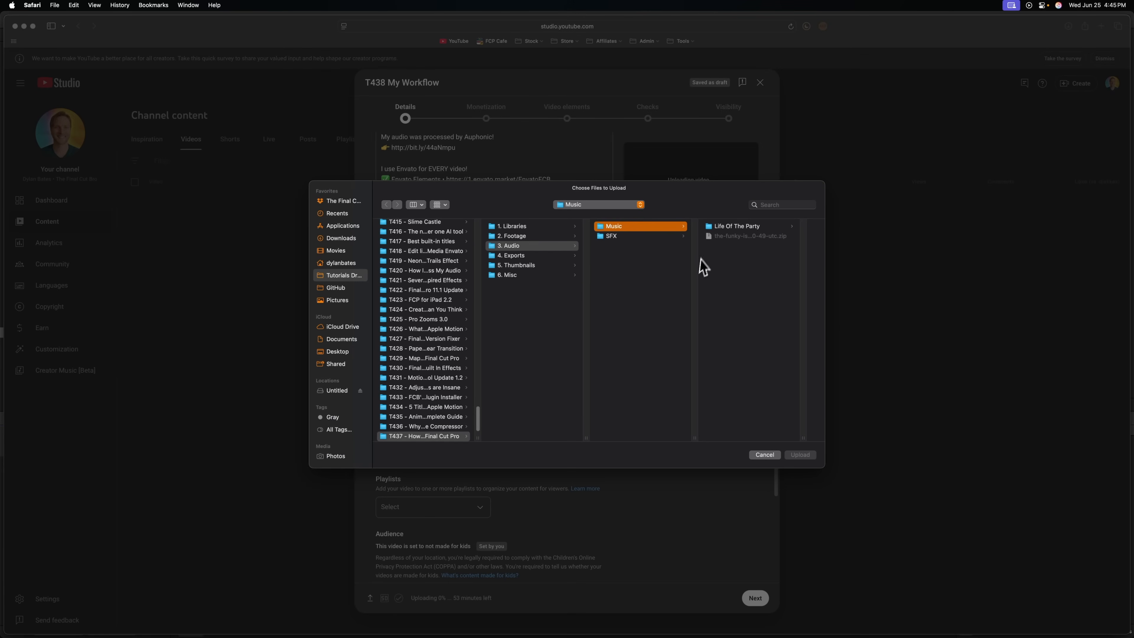
{"action": "scroll", "coordinate": [449, 353], "scroll_direction": "down", "scroll_amount": 2}
{"action": "left_click", "coordinate": [459, 422]}
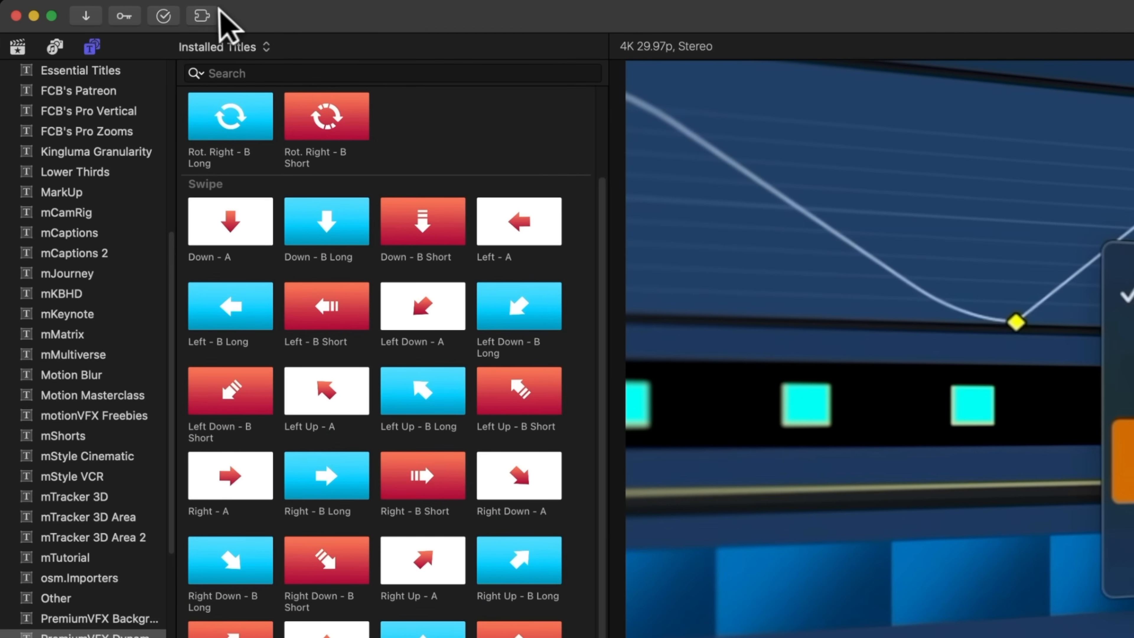
- Switch to Final Cut Pro, load the A73_8684.MP4 project into the Creator's Best Friend extension, and copy its chapter markers list
{"action": "left_click", "coordinate": [208, 17]}
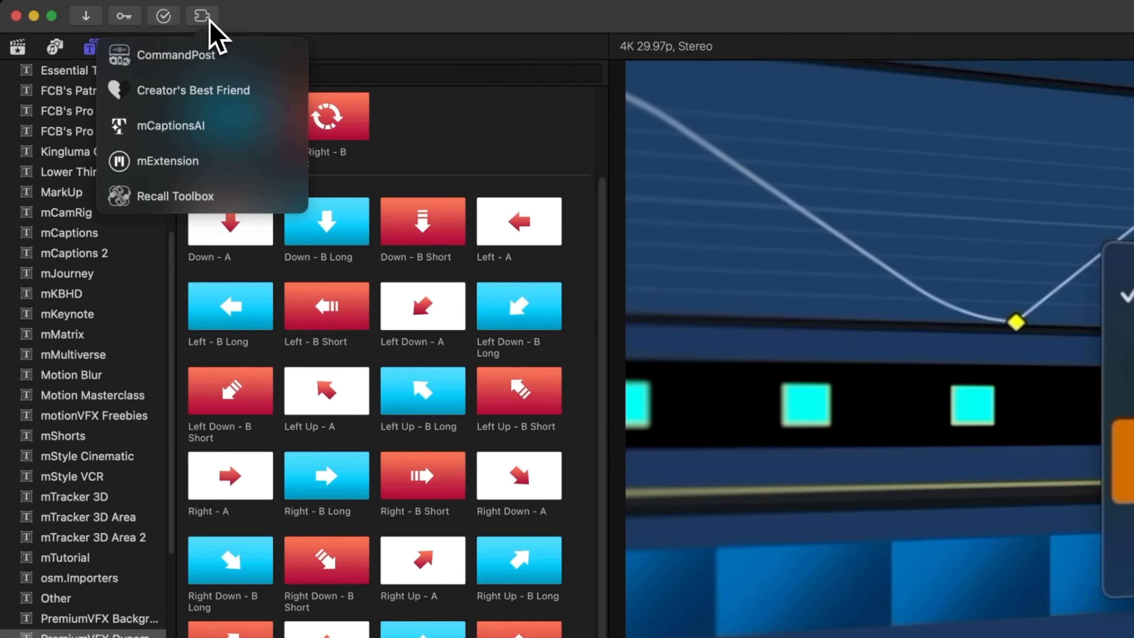
{"action": "left_click", "coordinate": [243, 93]}
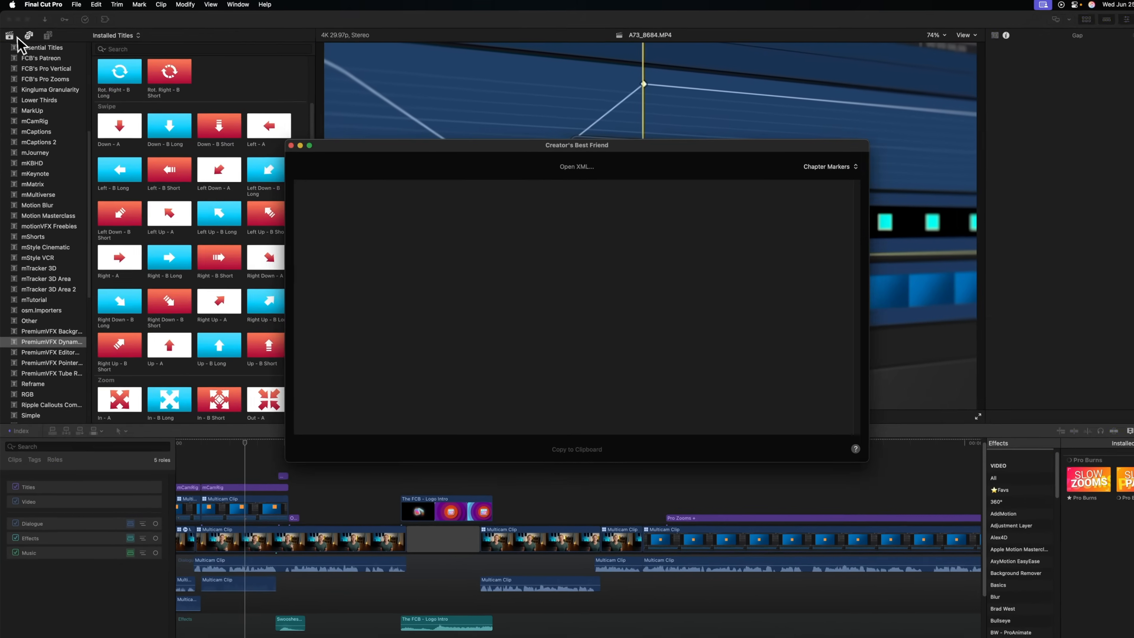
{"action": "left_click", "coordinate": [17, 47]}
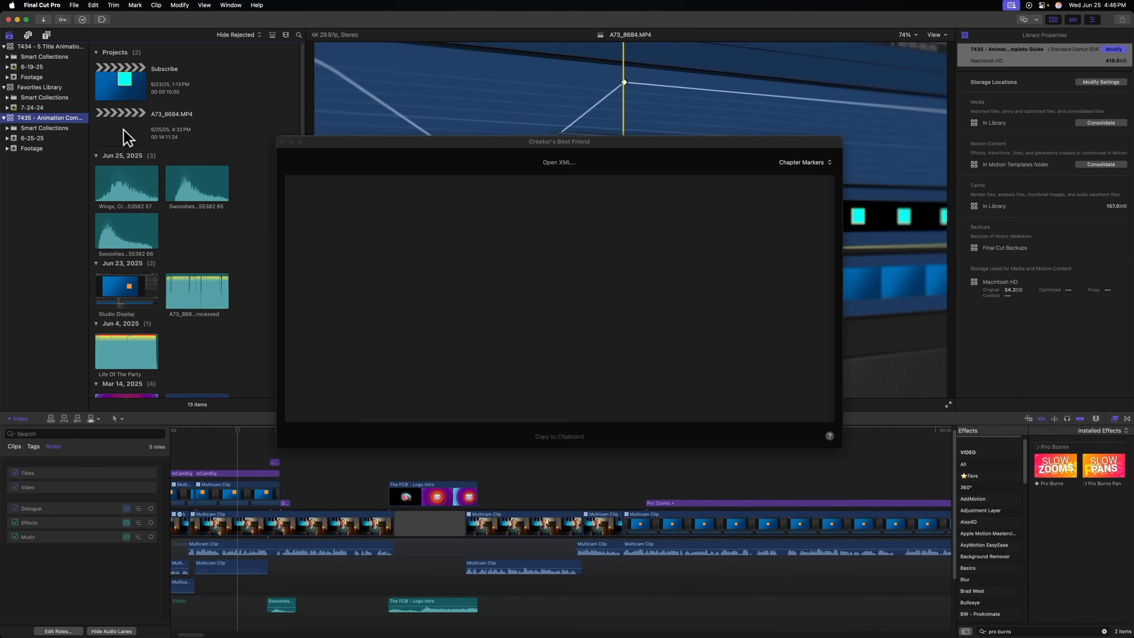
{"action": "mouse_move", "coordinate": [144, 130]}
{"action": "left_mouse_down"}
{"action": "mouse_move", "coordinate": [379, 273]}
{"action": "mouse_move", "coordinate": [490, 357]}
{"action": "left_mouse_up"}
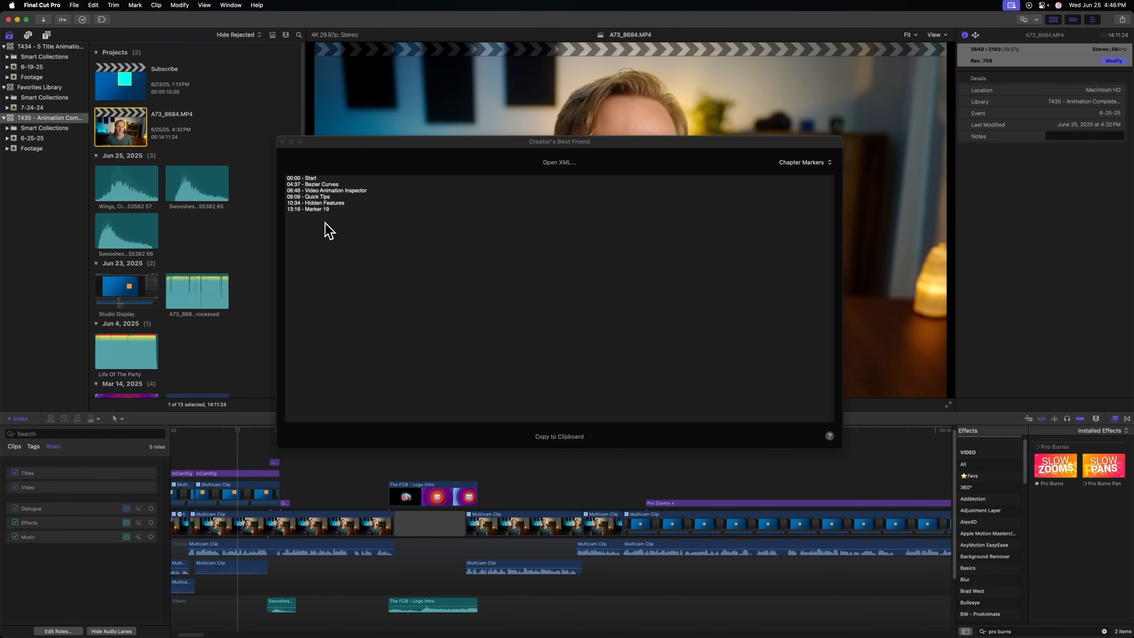
{"action": "left_click", "coordinate": [560, 437]}
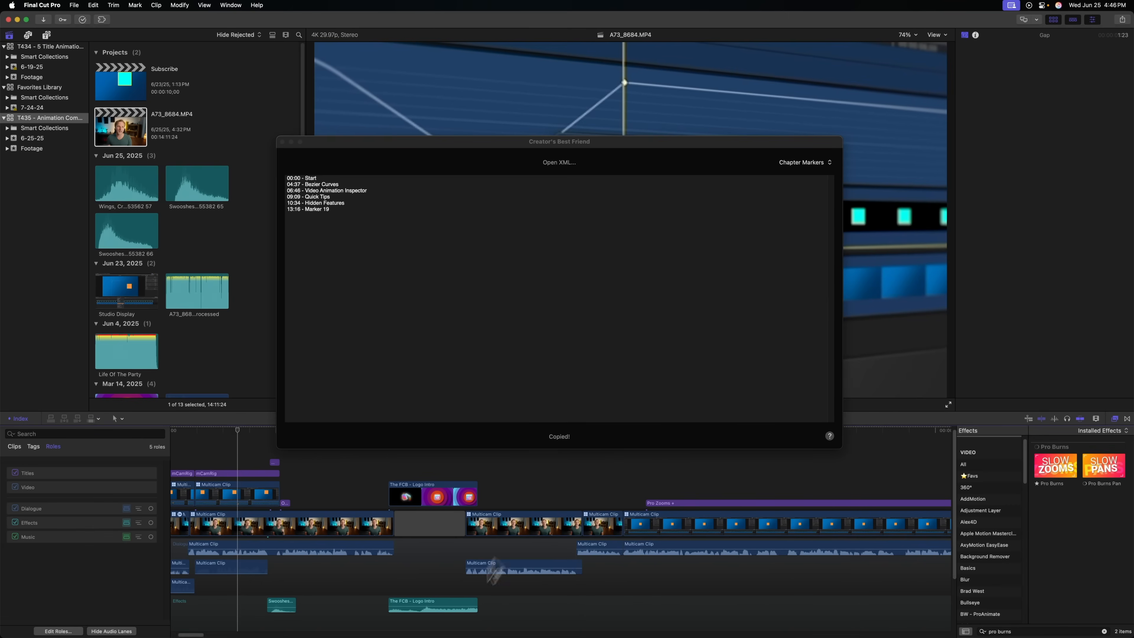
- Return to YouTube Studio and paste the copied chapter list under the description's Chapters heading
{"action": "left_click", "coordinate": [385, 616]}
{"action": "scroll", "coordinate": [446, 491], "scroll_direction": "down", "scroll_amount": 2}
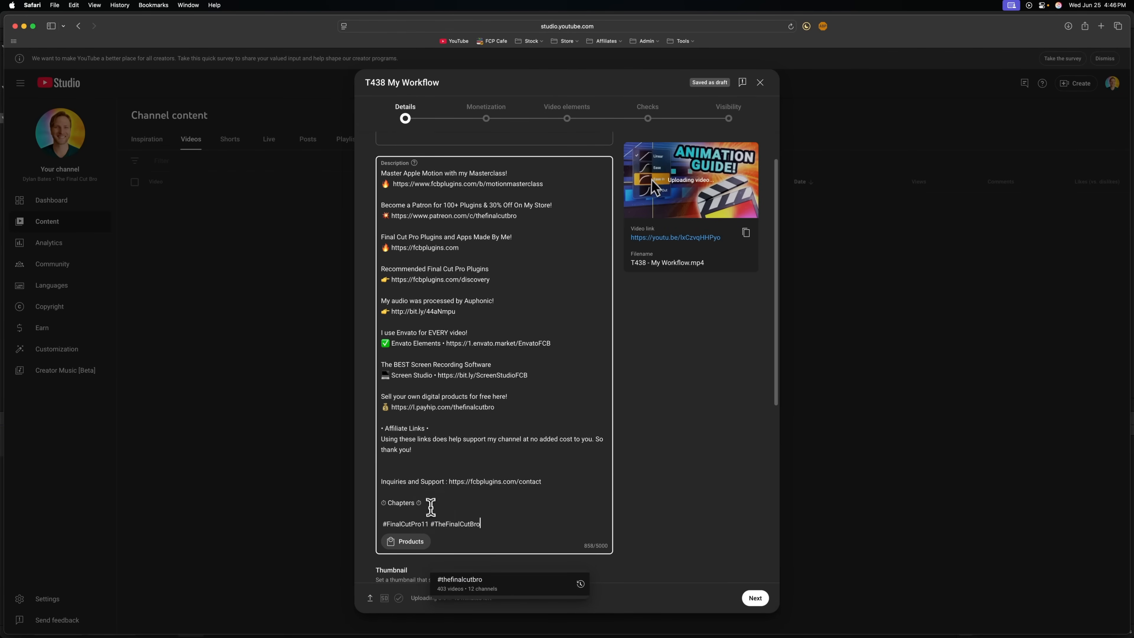
{"action": "left_click", "coordinate": [432, 511]}
{"action": "key", "text": "super+v"}
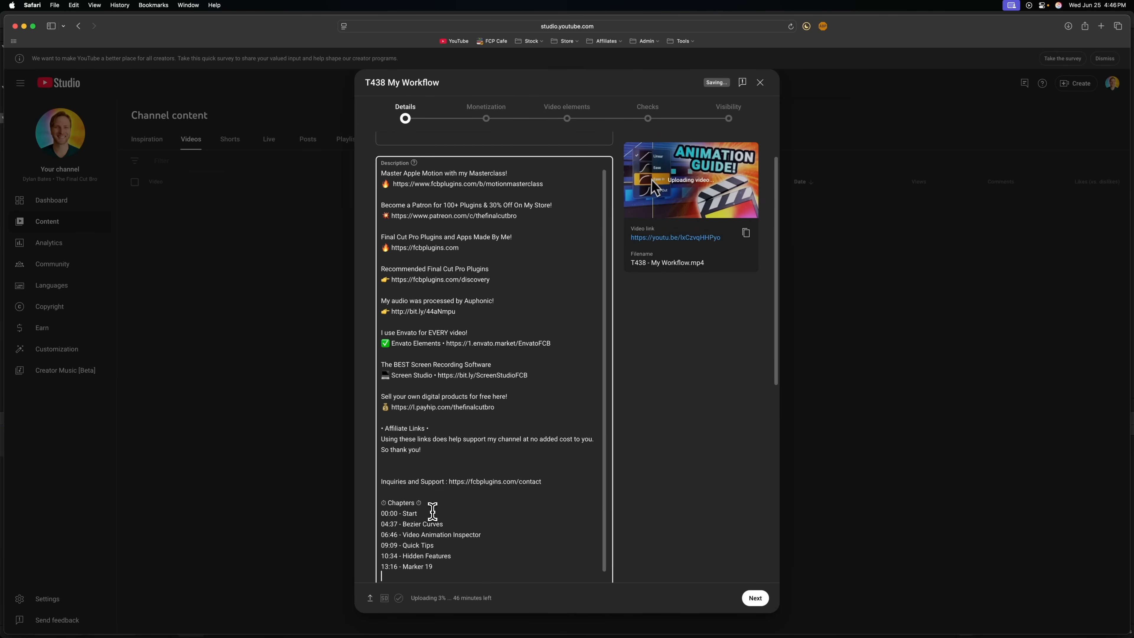
- Replace the title of the 00:00 chapter in the description with "Intro with your In"
{"action": "left_click", "coordinate": [426, 508]}
{"action": "left_click_drag", "start_coordinate": [415, 501], "coordinate": [401, 504]}
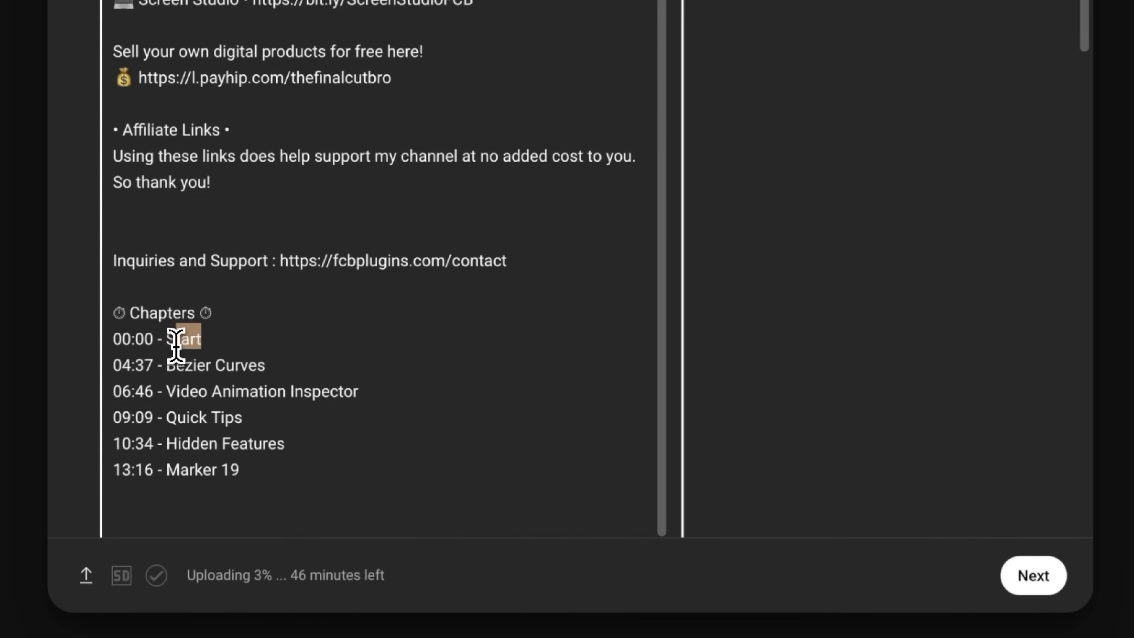
{"action": "type", "text": "Intro with your In"}
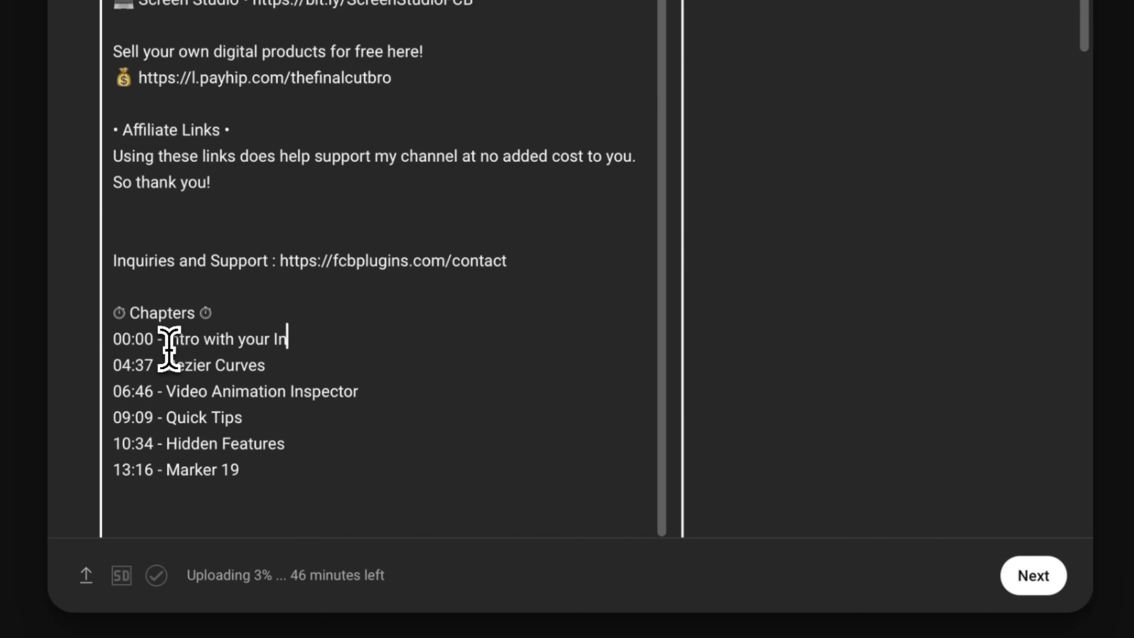